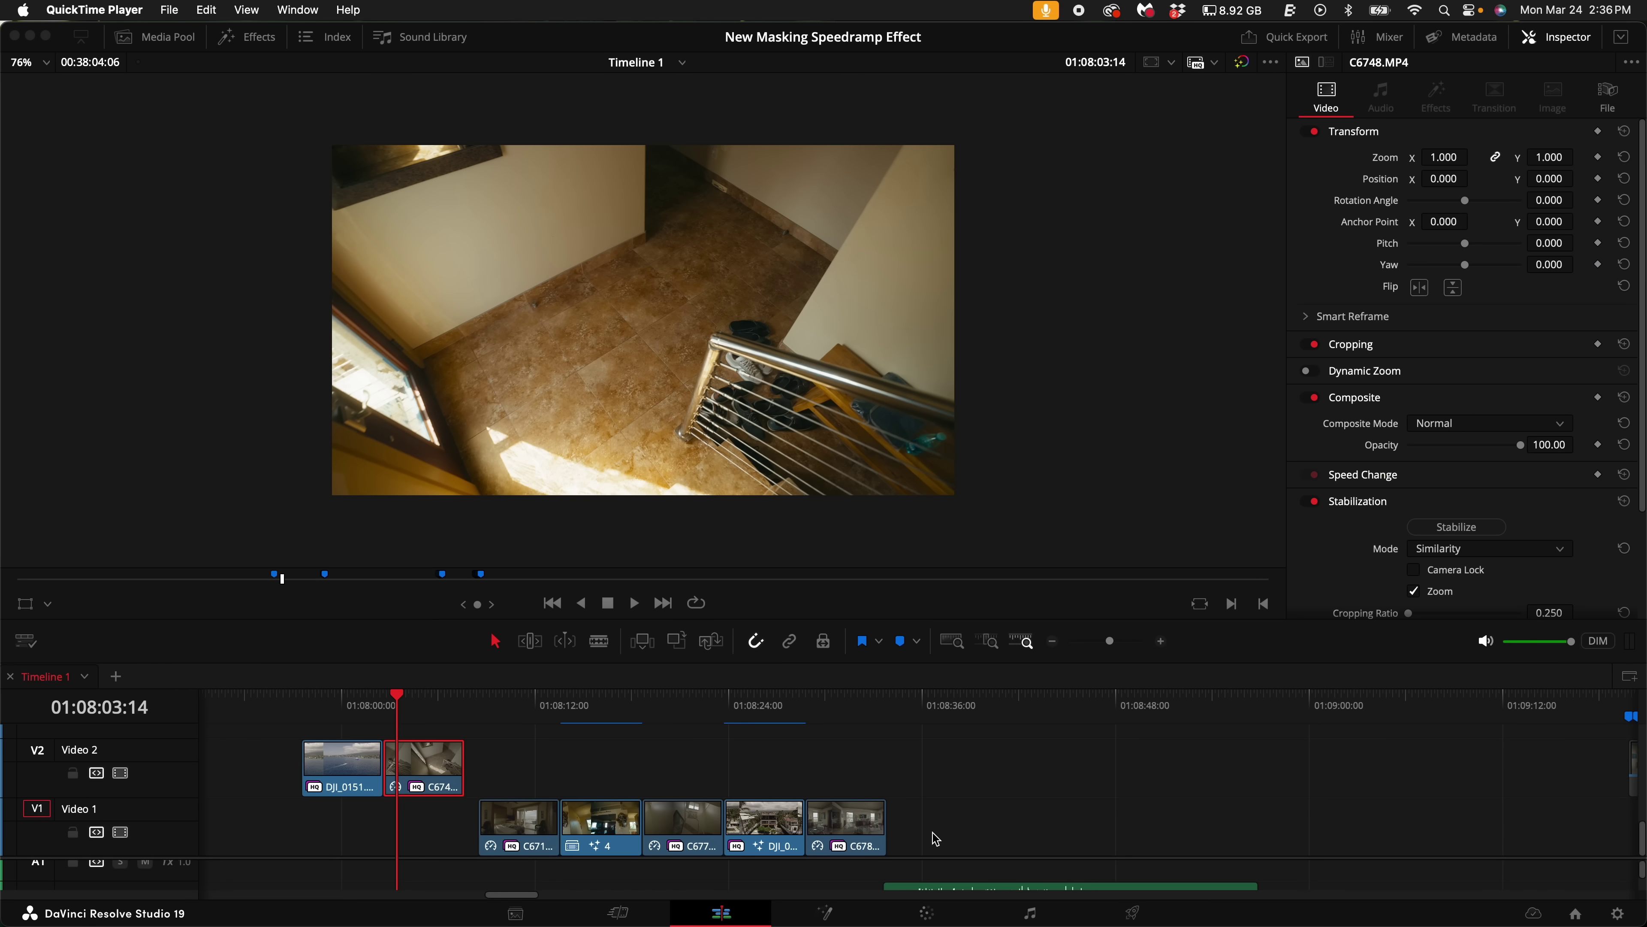
Step: Review the timeline clips from the drone shot to the living-room clip and check the stabilization settings of DJI_0151.MP4
{"action": "scroll", "coordinate": [911, 829], "scroll_direction": "left", "scroll_amount": 10}
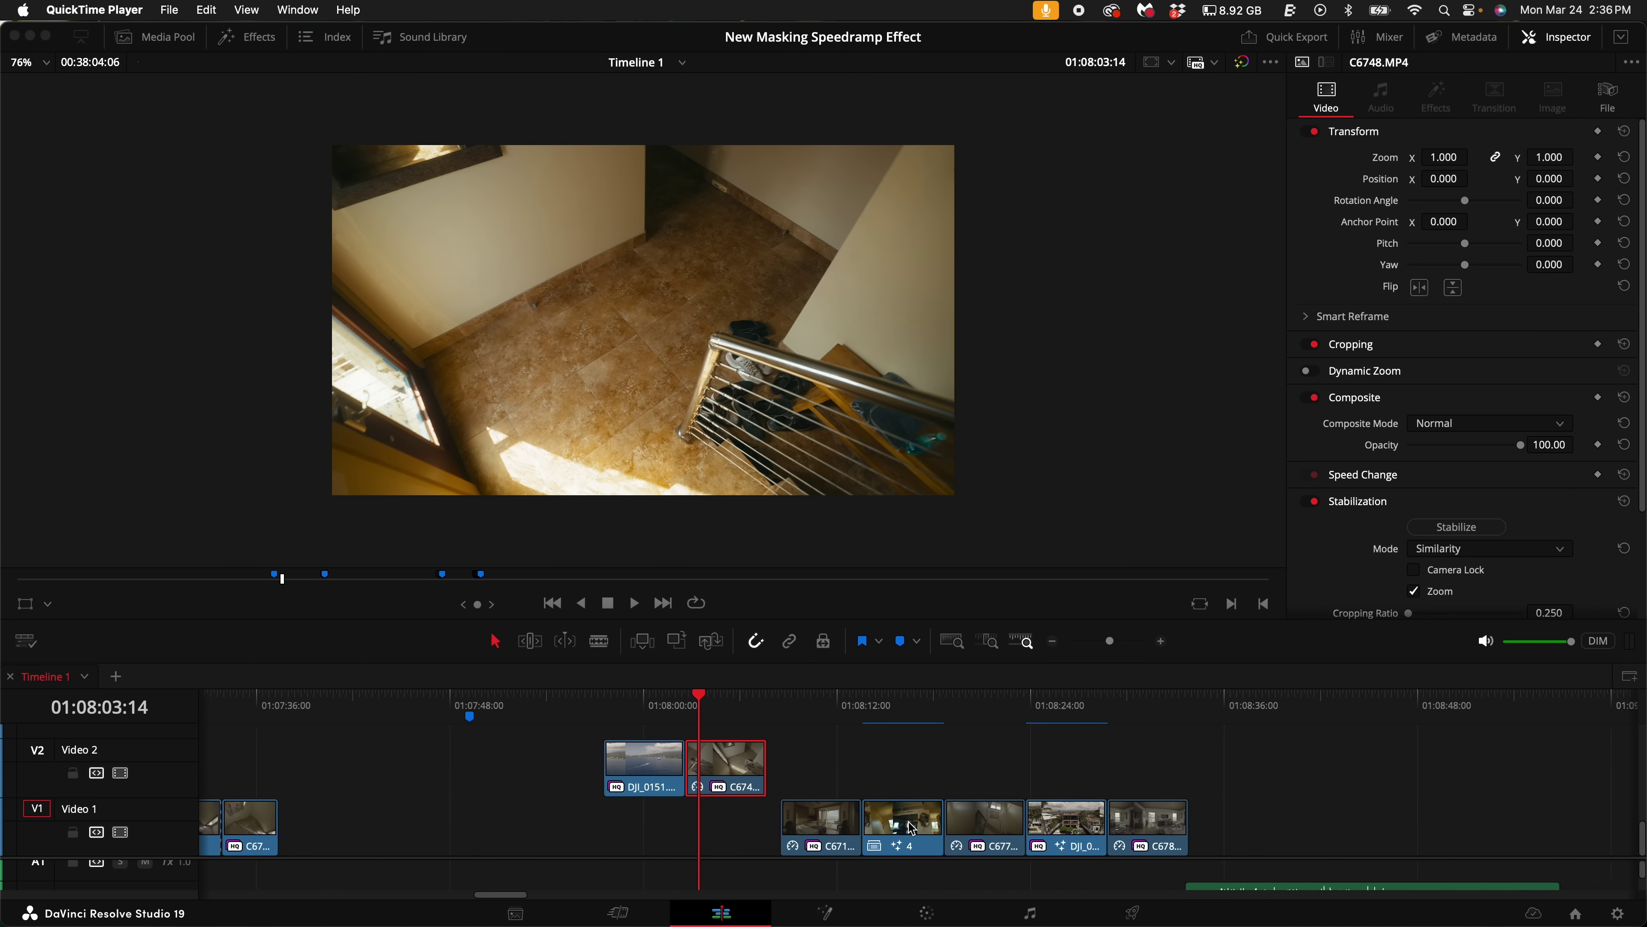
{"action": "left_click_drag", "start_coordinate": [703, 711], "coordinate": [1247, 776]}
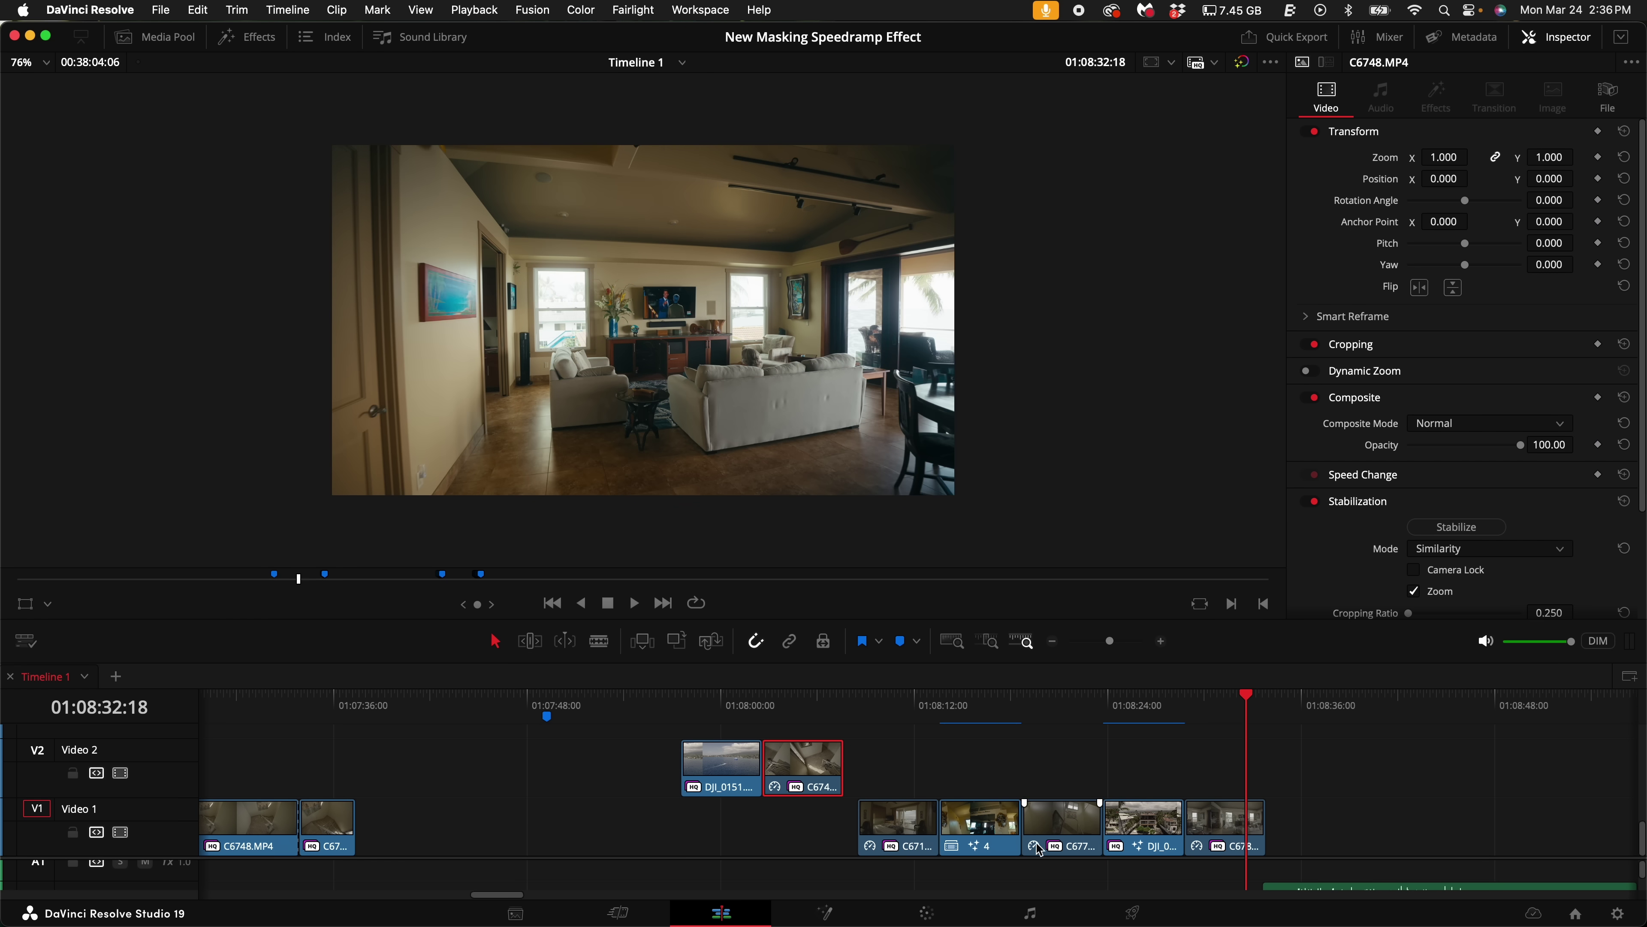
{"action": "left_click_drag", "start_coordinate": [716, 707], "coordinate": [724, 711]}
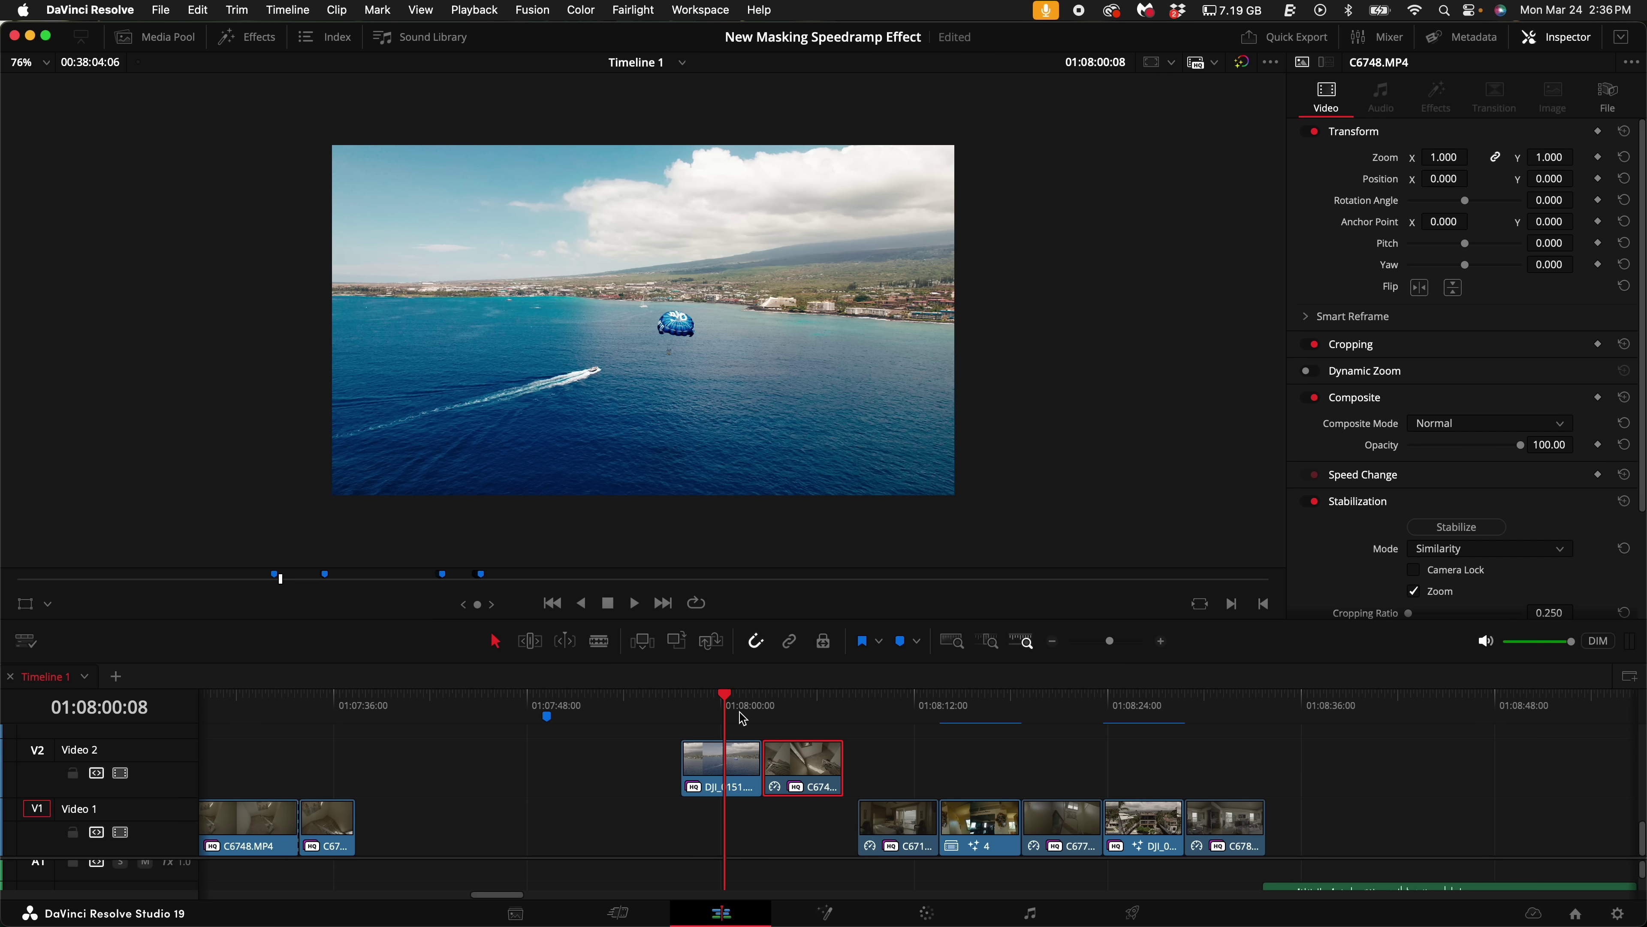
{"action": "left_click", "coordinate": [736, 773]}
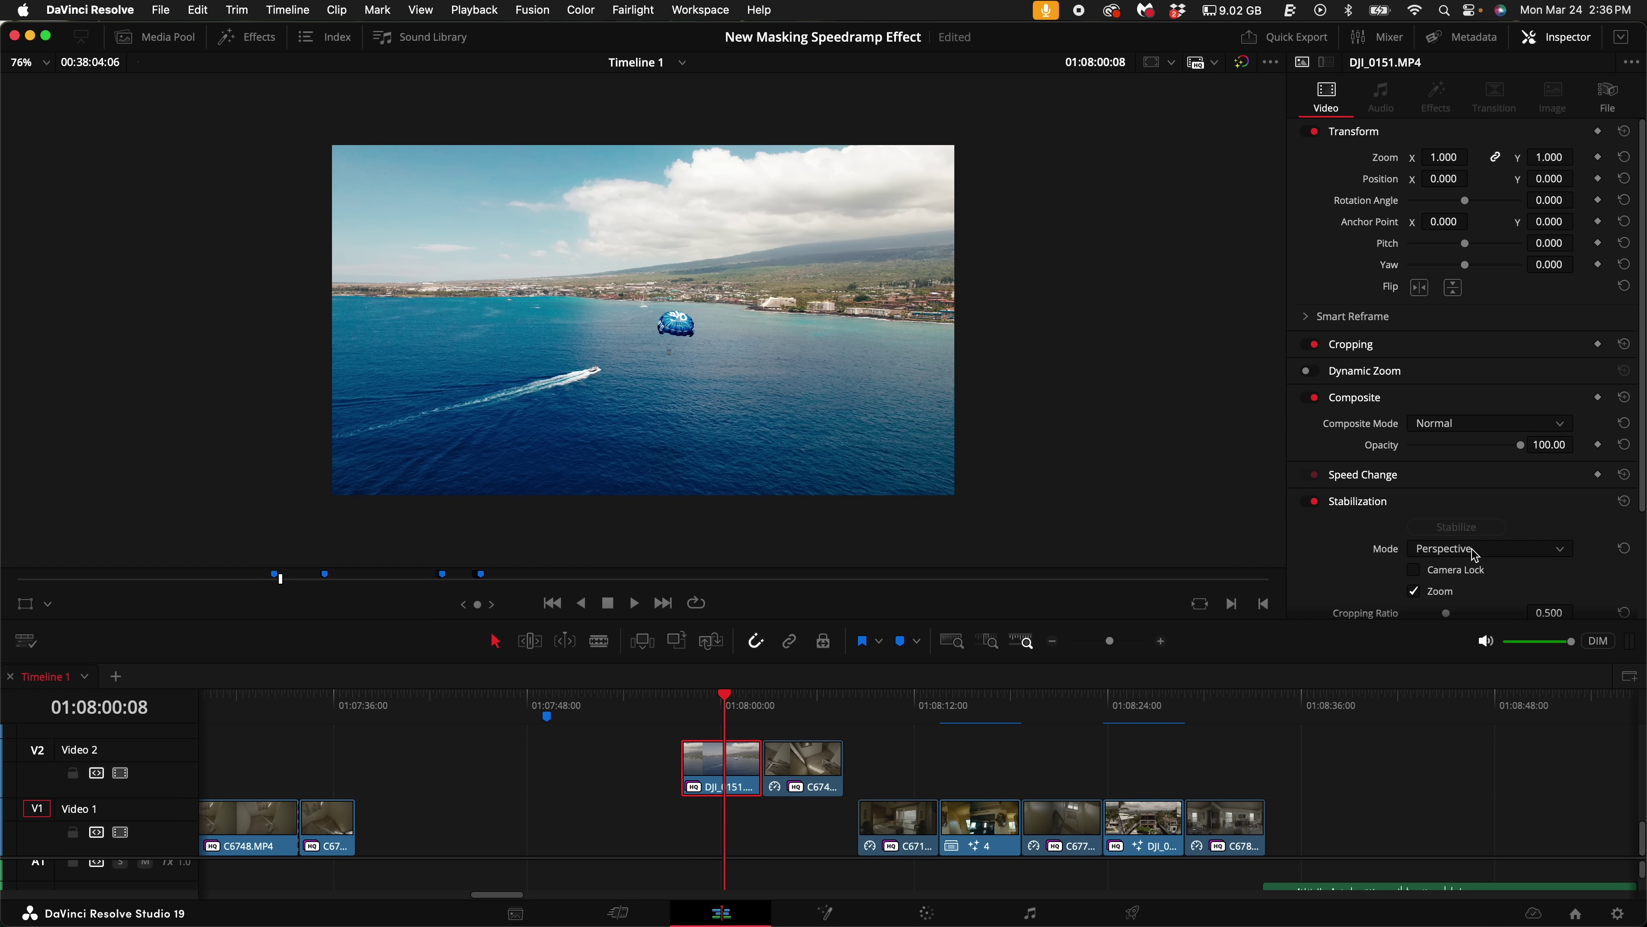
{"action": "scroll", "coordinate": [1473, 552], "scroll_direction": "down", "scroll_amount": 1}
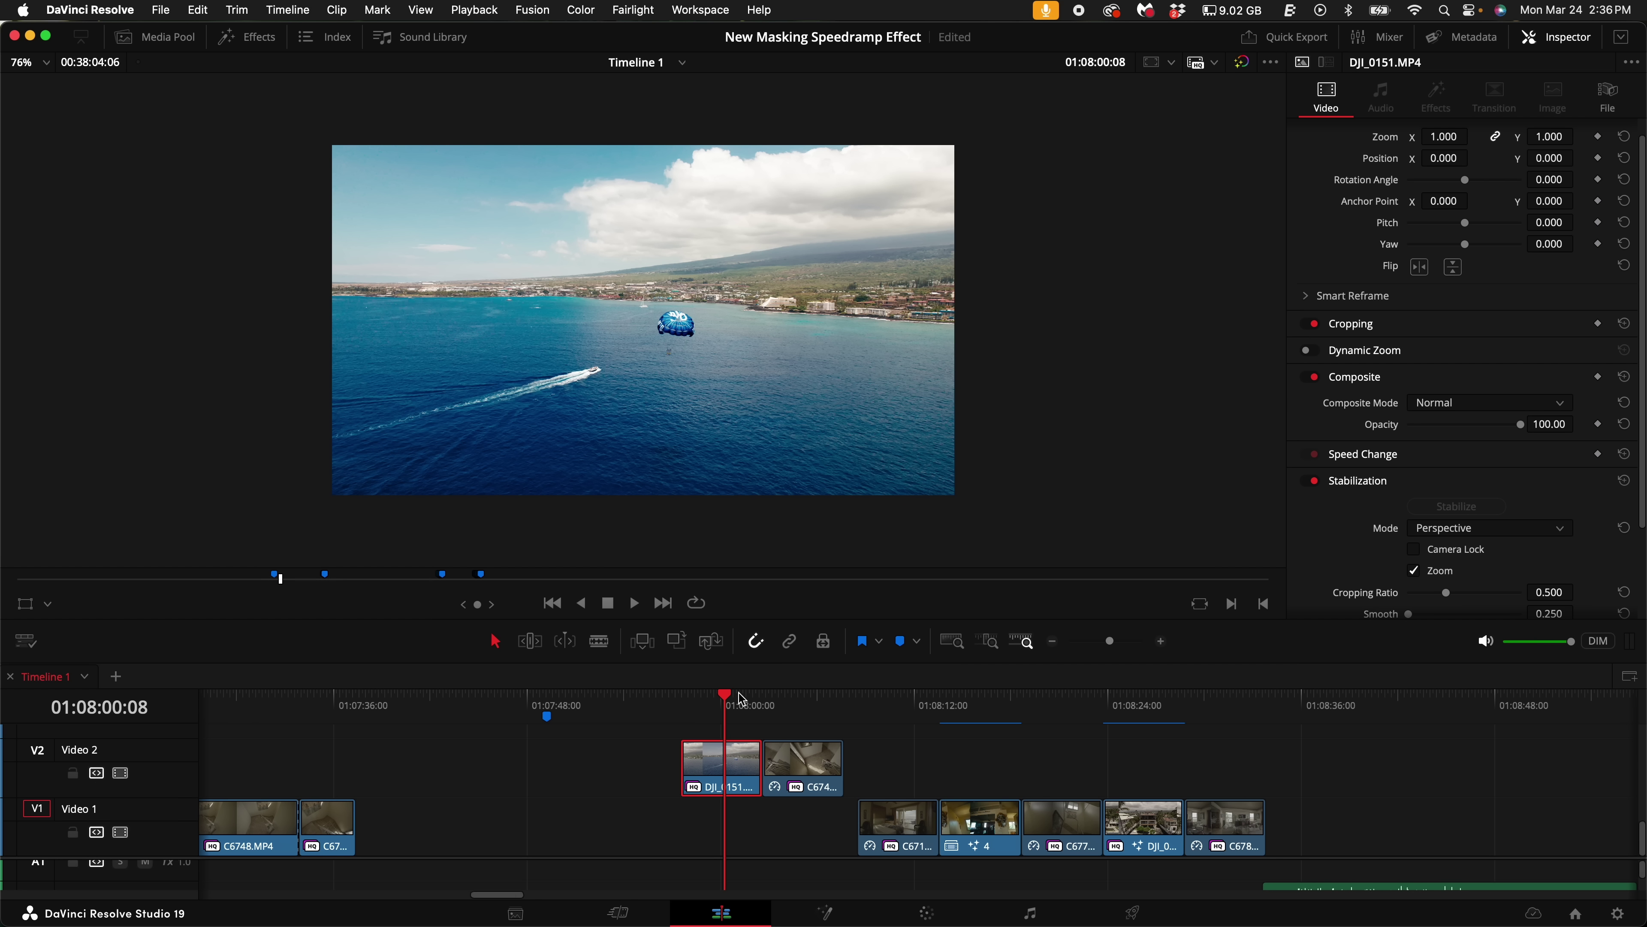
{"action": "left_click", "coordinate": [885, 710]}
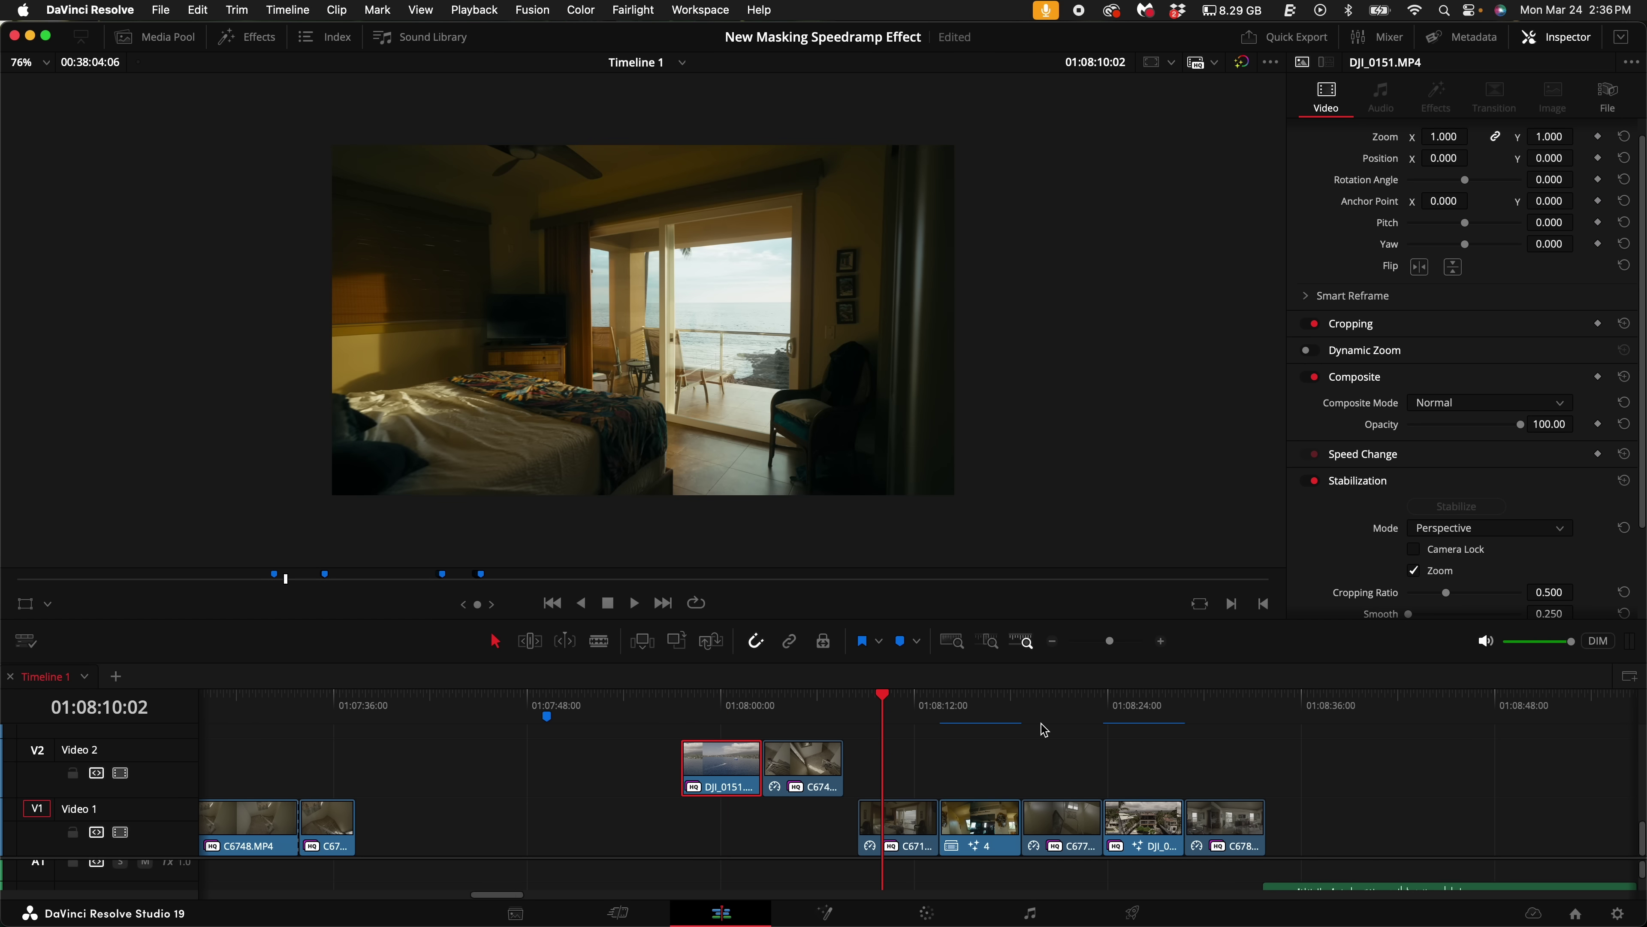
Step: Open the living-room clip C6782.MP4 in the Fusion page and add a Tracker node after MediaIn1
{"action": "left_click_drag", "start_coordinate": [1129, 703], "coordinate": [1246, 697]}
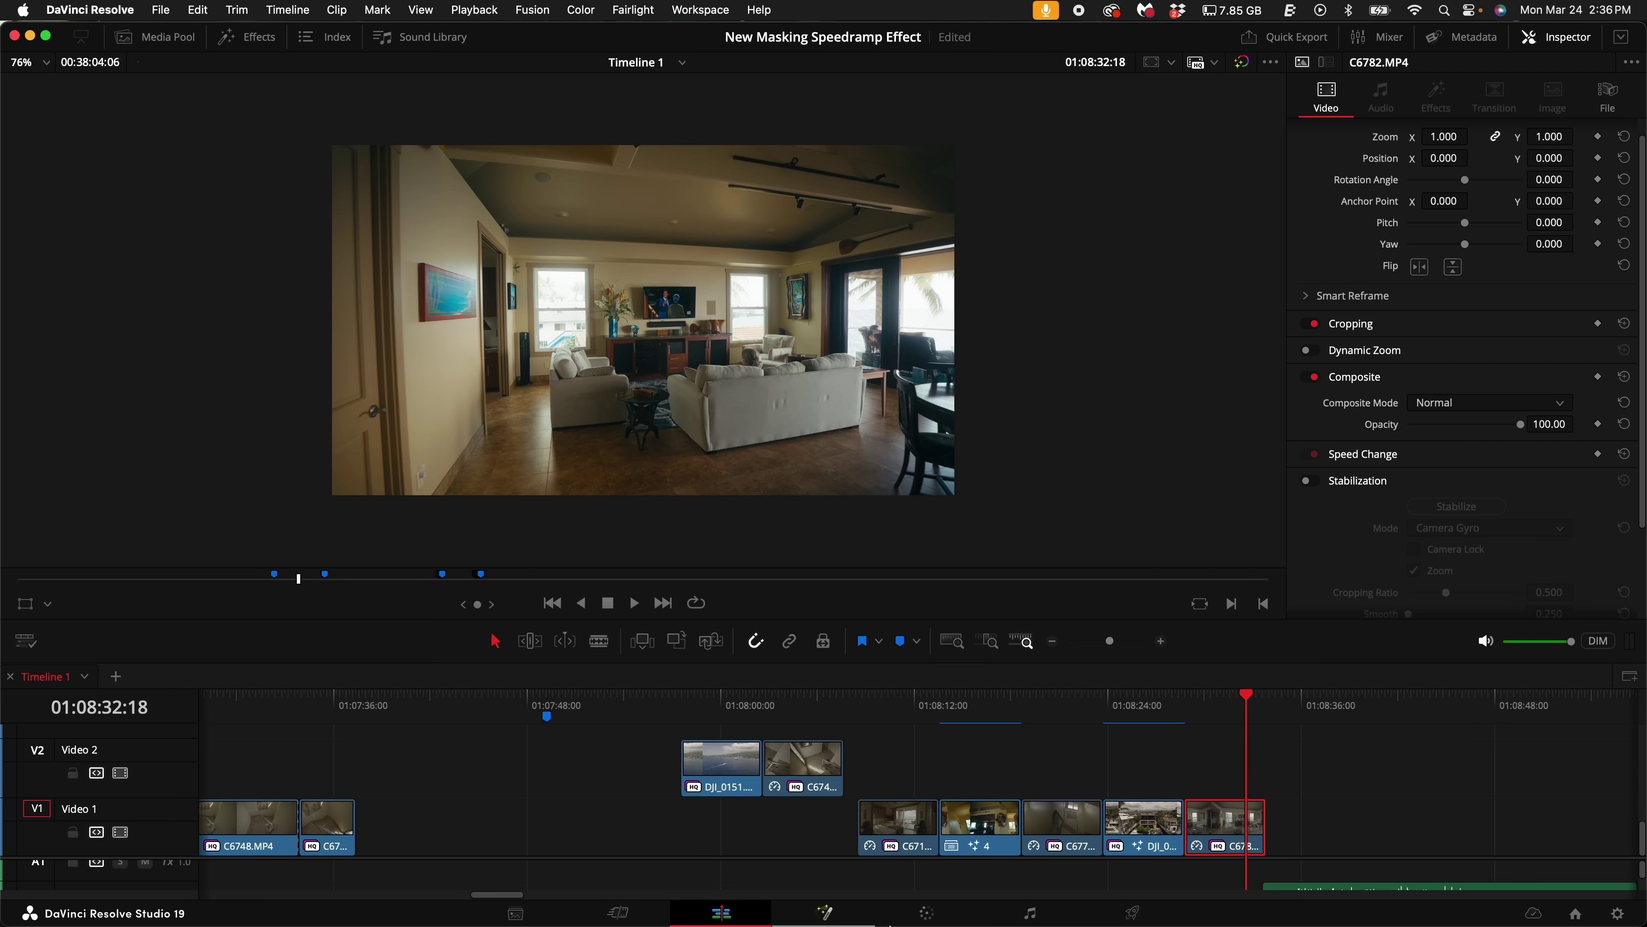
{"action": "left_click", "coordinate": [868, 922]}
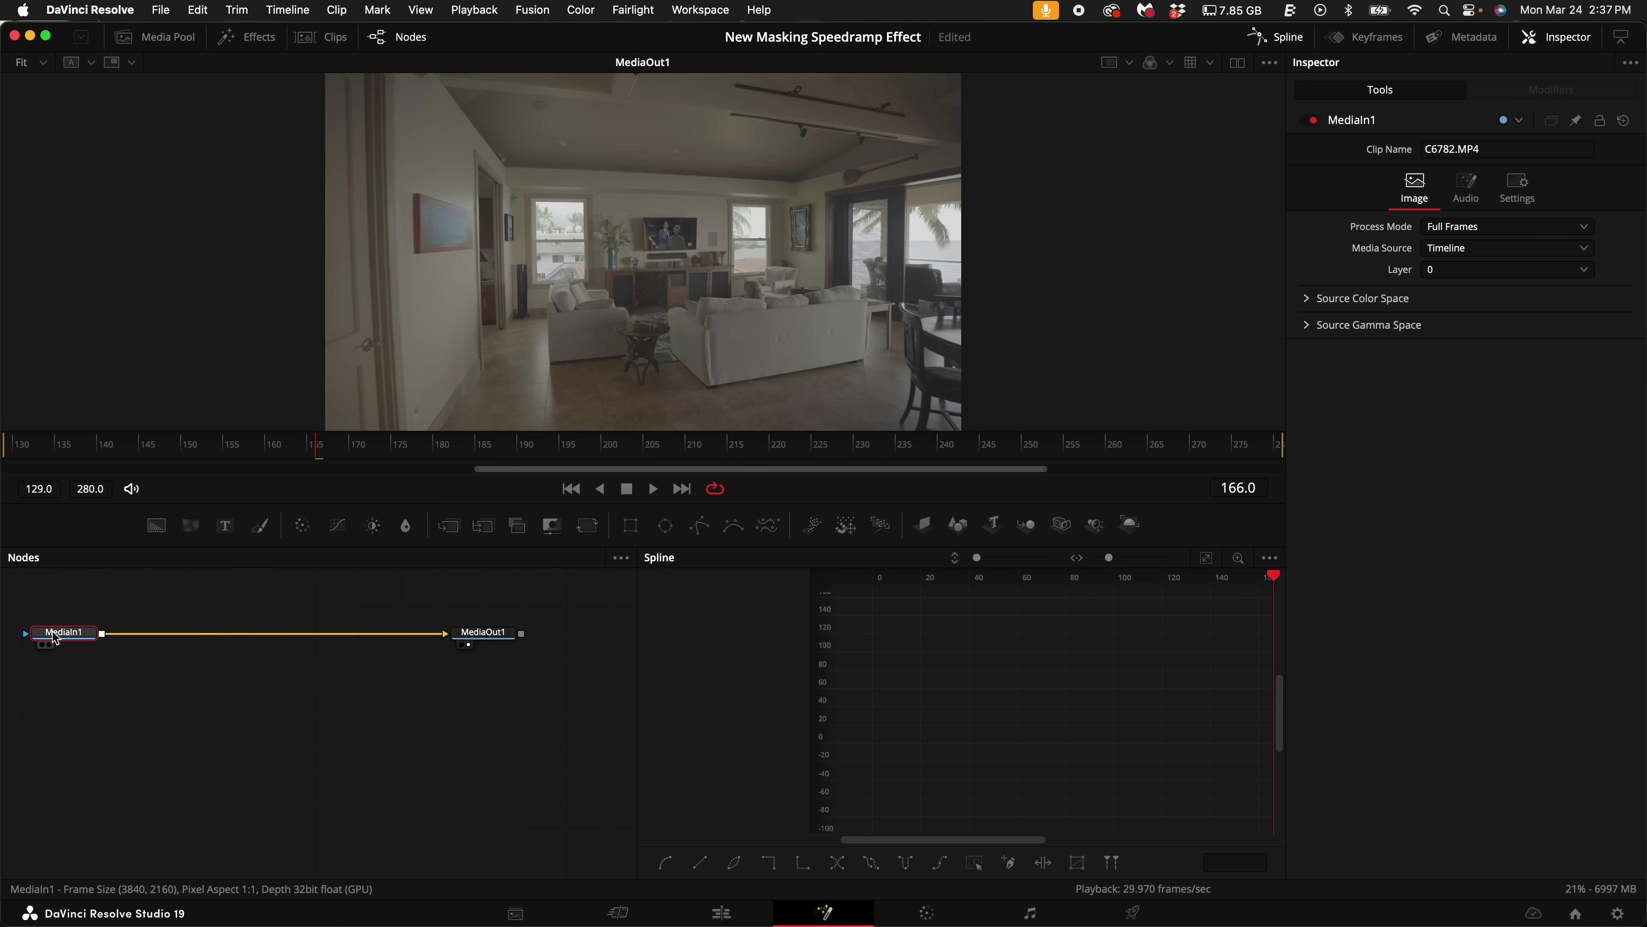
{"action": "key", "text": "shift+space"}
{"action": "type", "text": "track"}
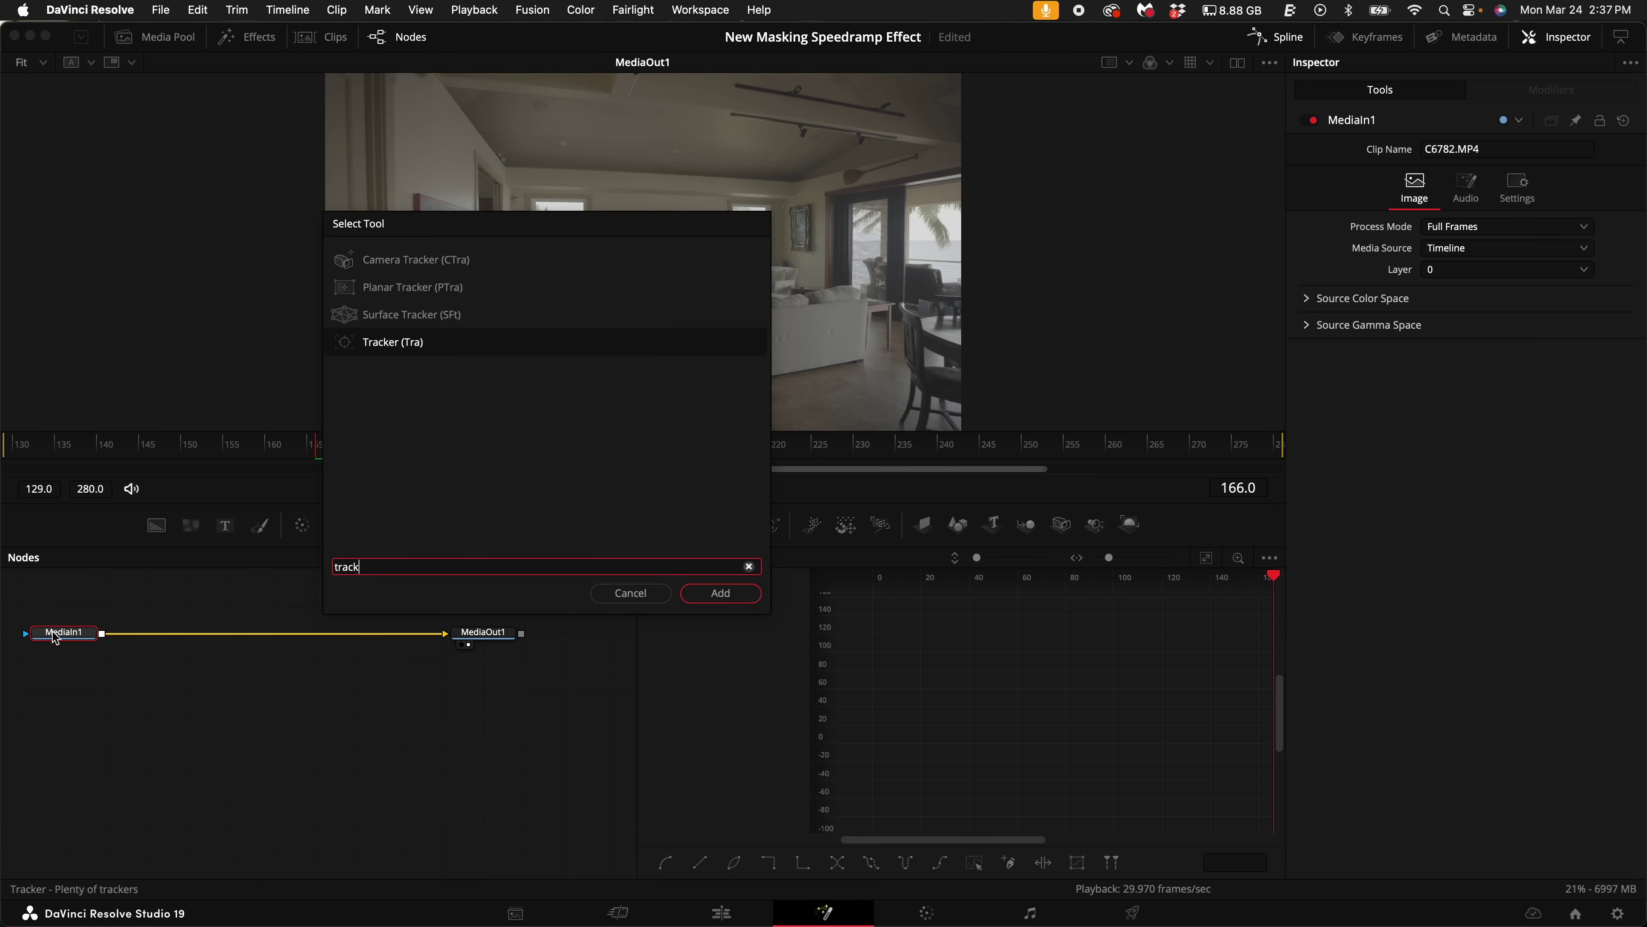
{"action": "key", "text": "Return"}
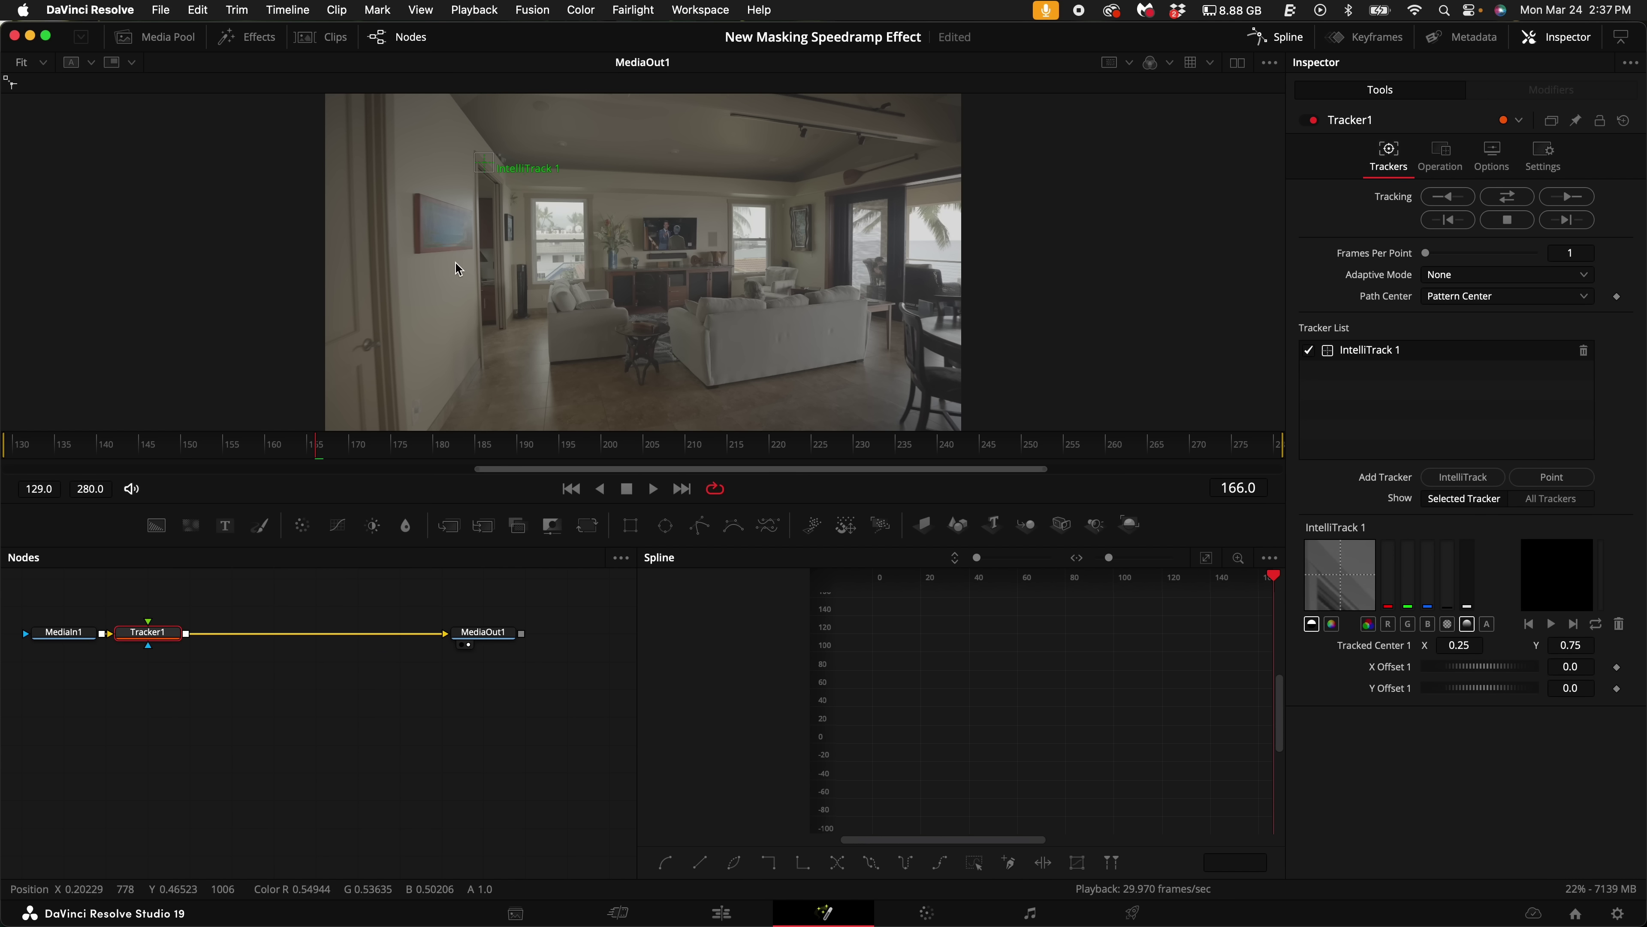
Step: Place the tracking point on the wall beside the TV, set Adaptive Mode to Best match and track in both directions
{"action": "mouse_move", "coordinate": [488, 174]}
{"action": "left_mouse_down"}
{"action": "mouse_move", "coordinate": [697, 192]}
{"action": "mouse_move", "coordinate": [701, 265]}
{"action": "mouse_move", "coordinate": [709, 233]}
{"action": "left_mouse_up"}
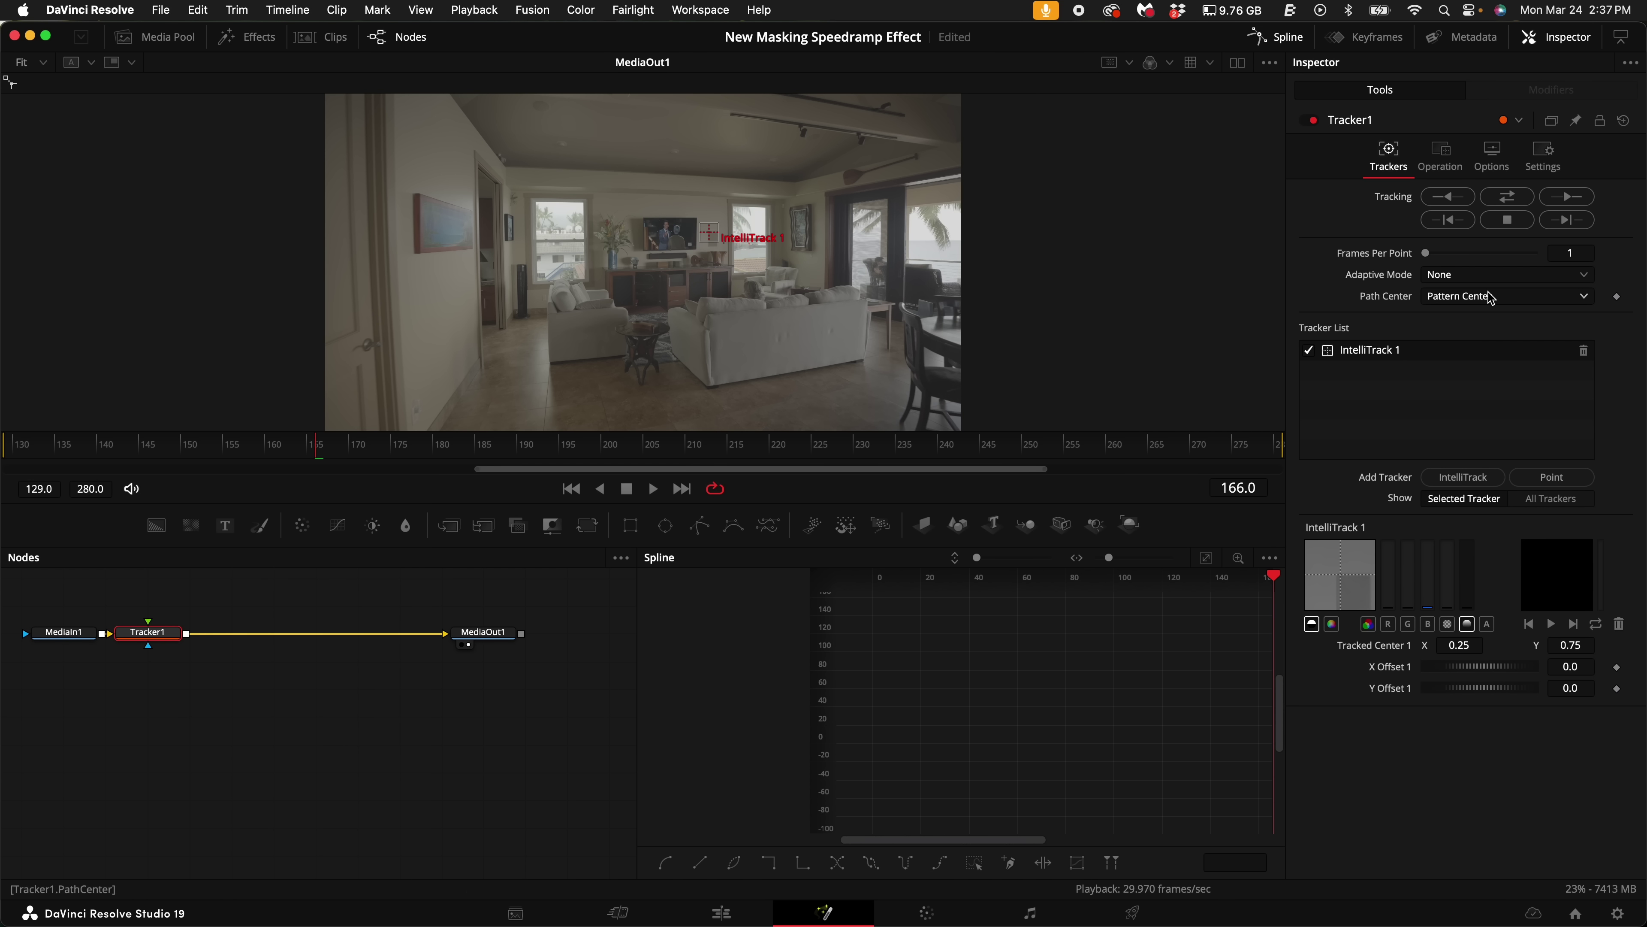
{"action": "left_click", "coordinate": [1492, 277]}
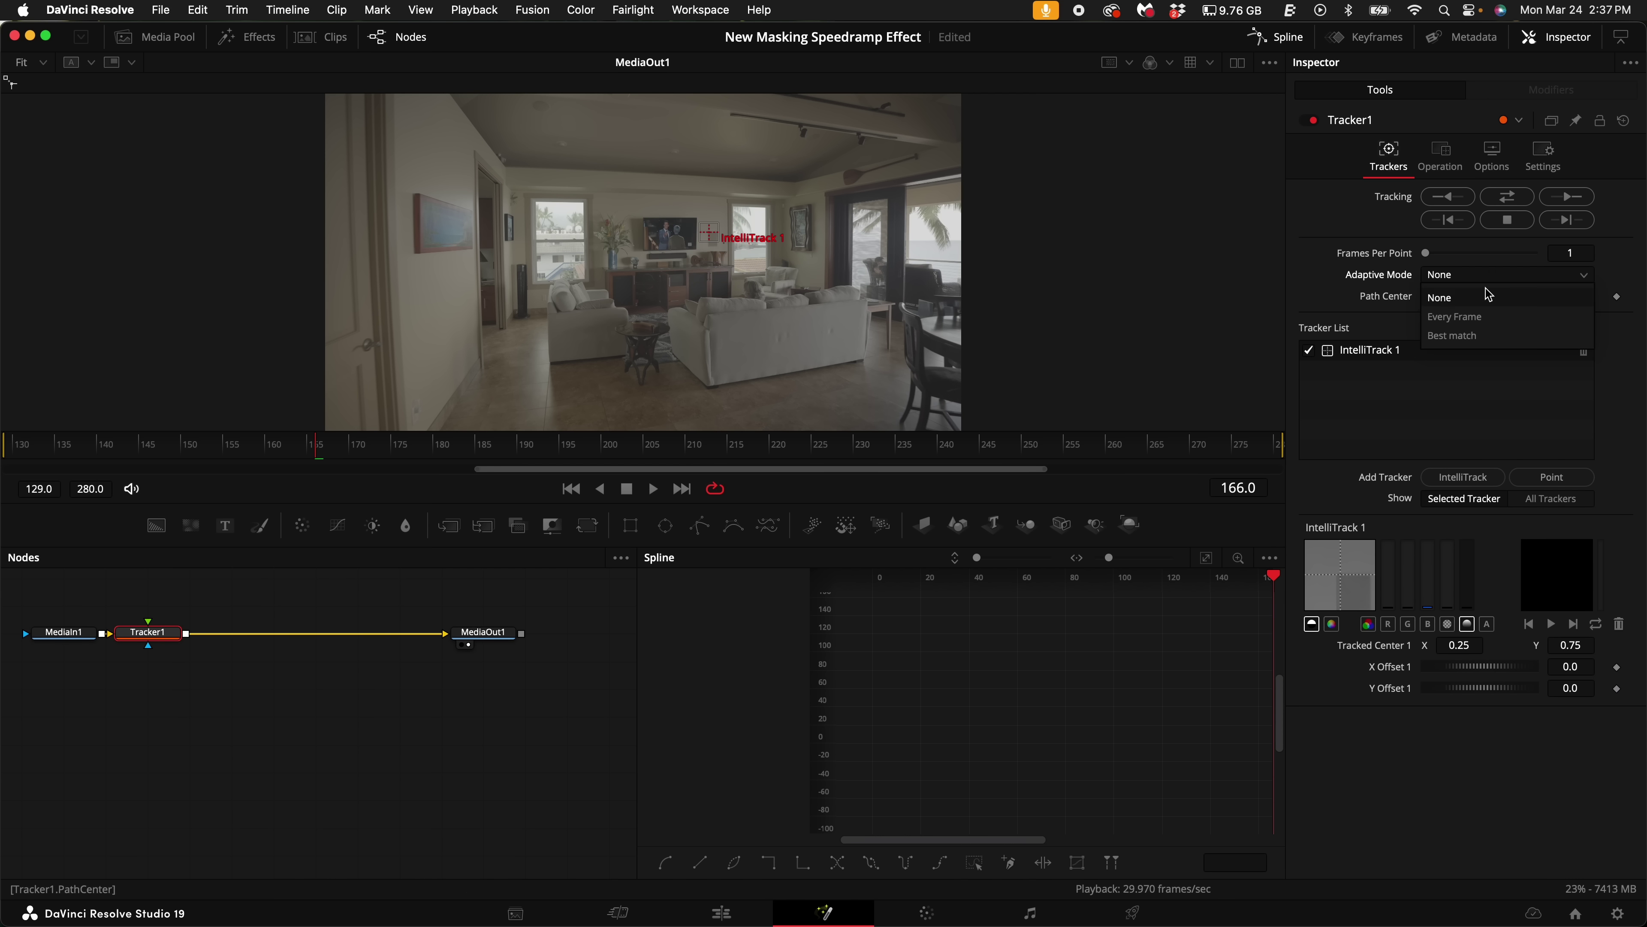
{"action": "left_click", "coordinate": [1471, 337]}
{"action": "left_click", "coordinate": [1508, 197]}
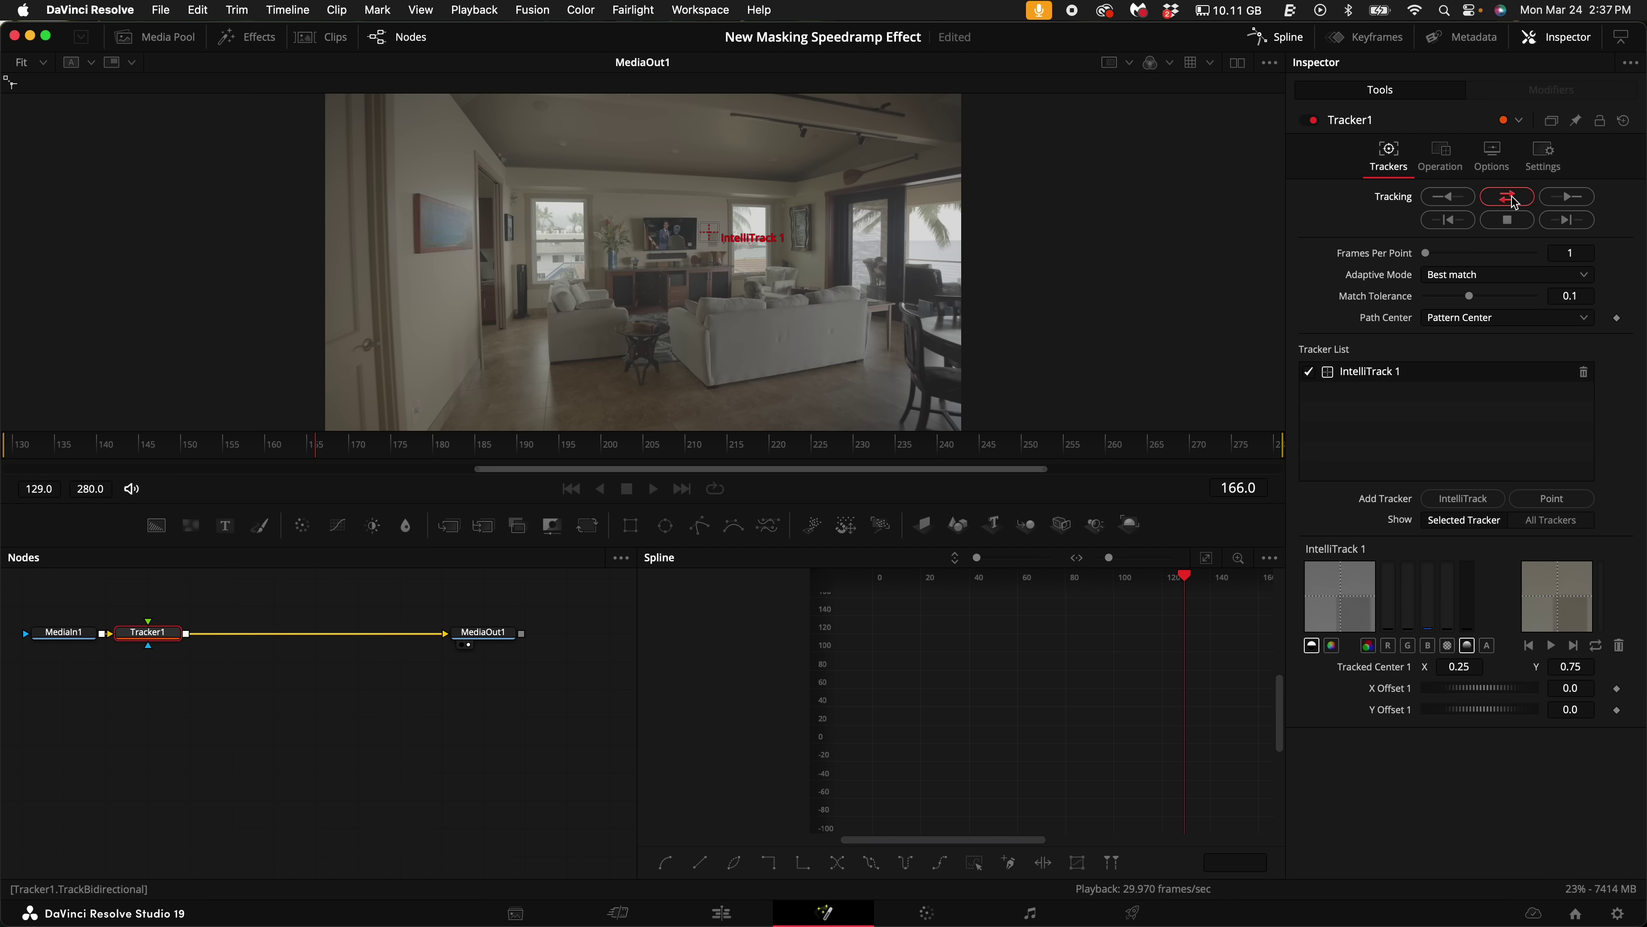
Step: Set the tracker's operation to Match Move with Merge on BG only, and scrub the clip to check its stabilization
{"action": "left_click", "coordinate": [1441, 159]}
{"action": "left_click", "coordinate": [1453, 197]}
{"action": "left_click", "coordinate": [1467, 241]}
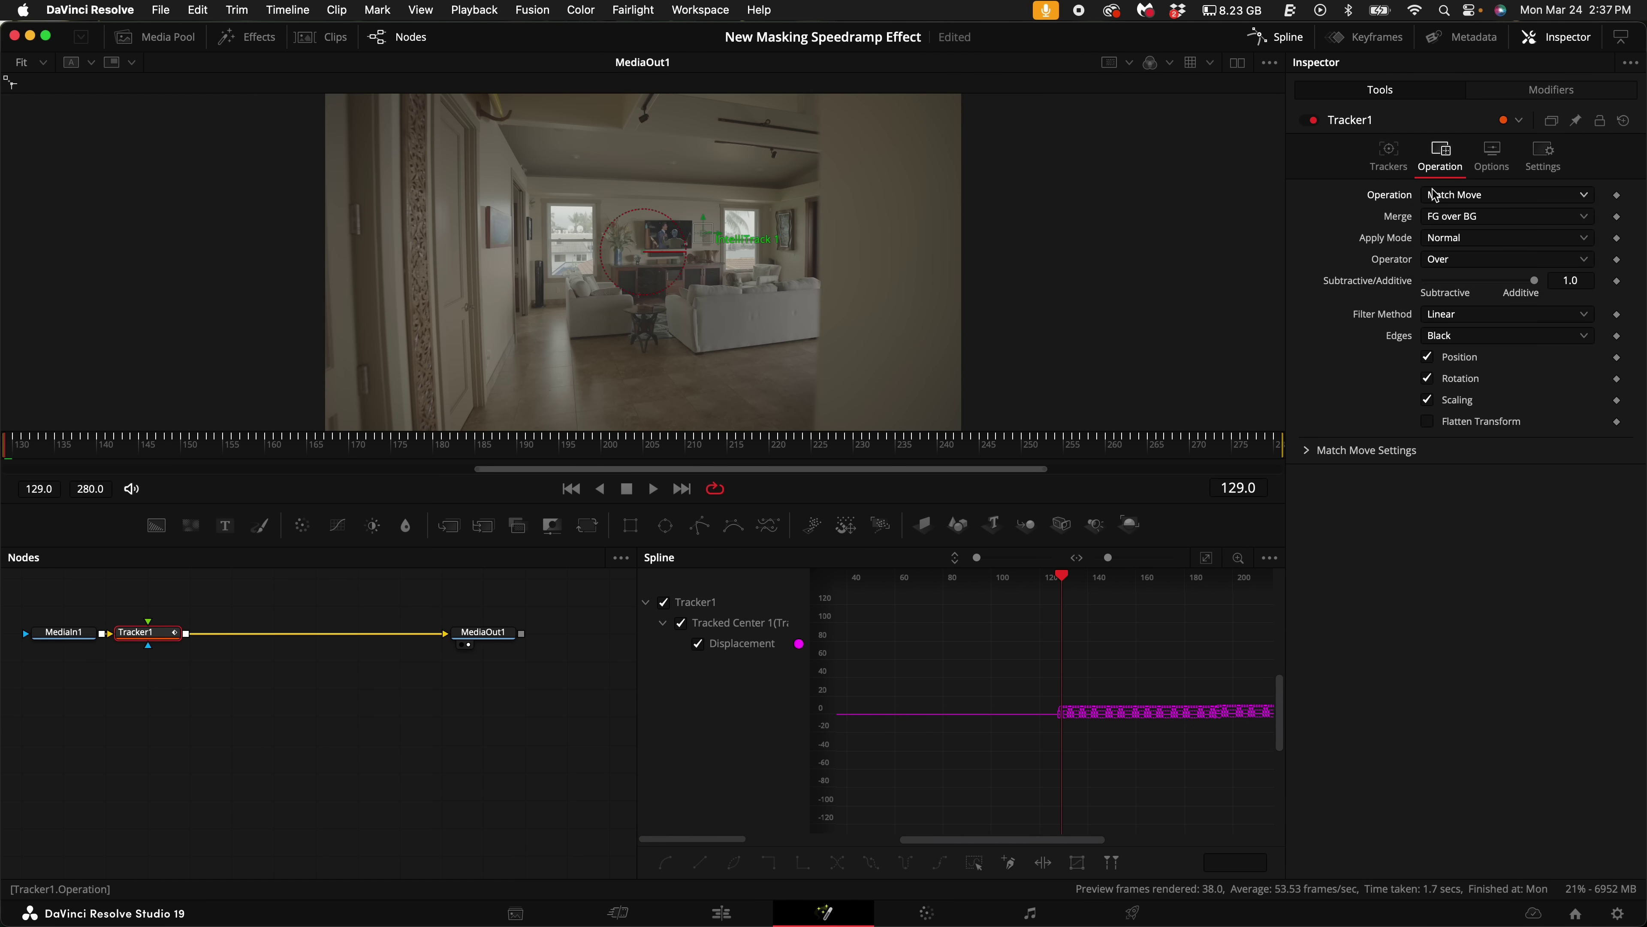
{"action": "left_click", "coordinate": [1421, 218]}
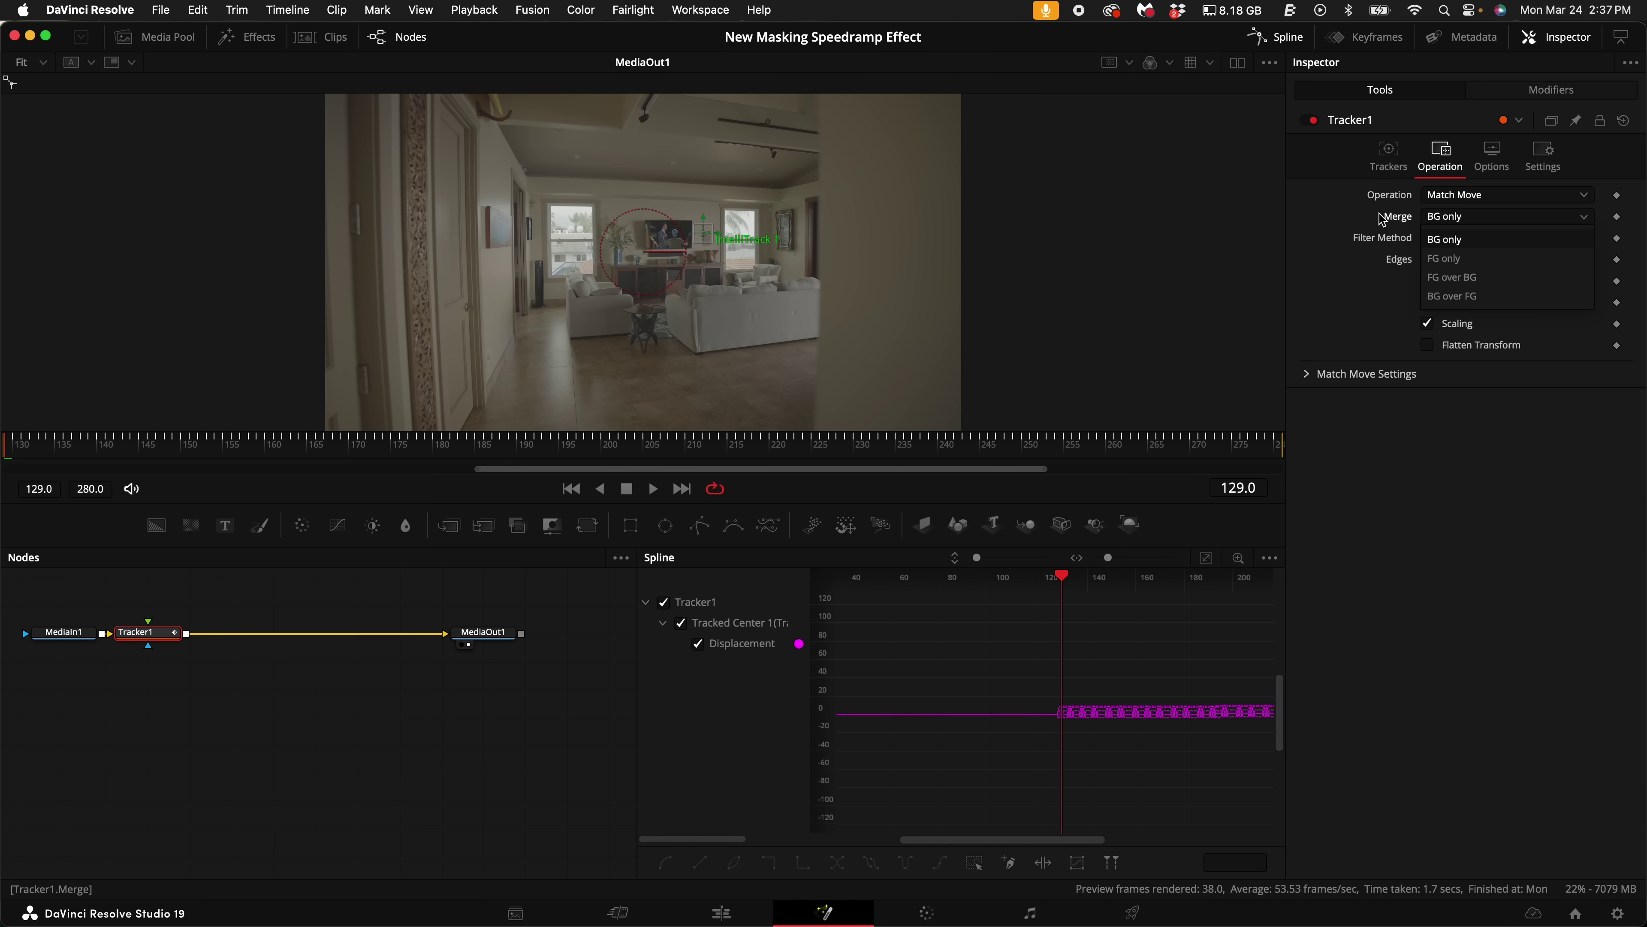
{"action": "left_click", "coordinate": [1448, 240]}
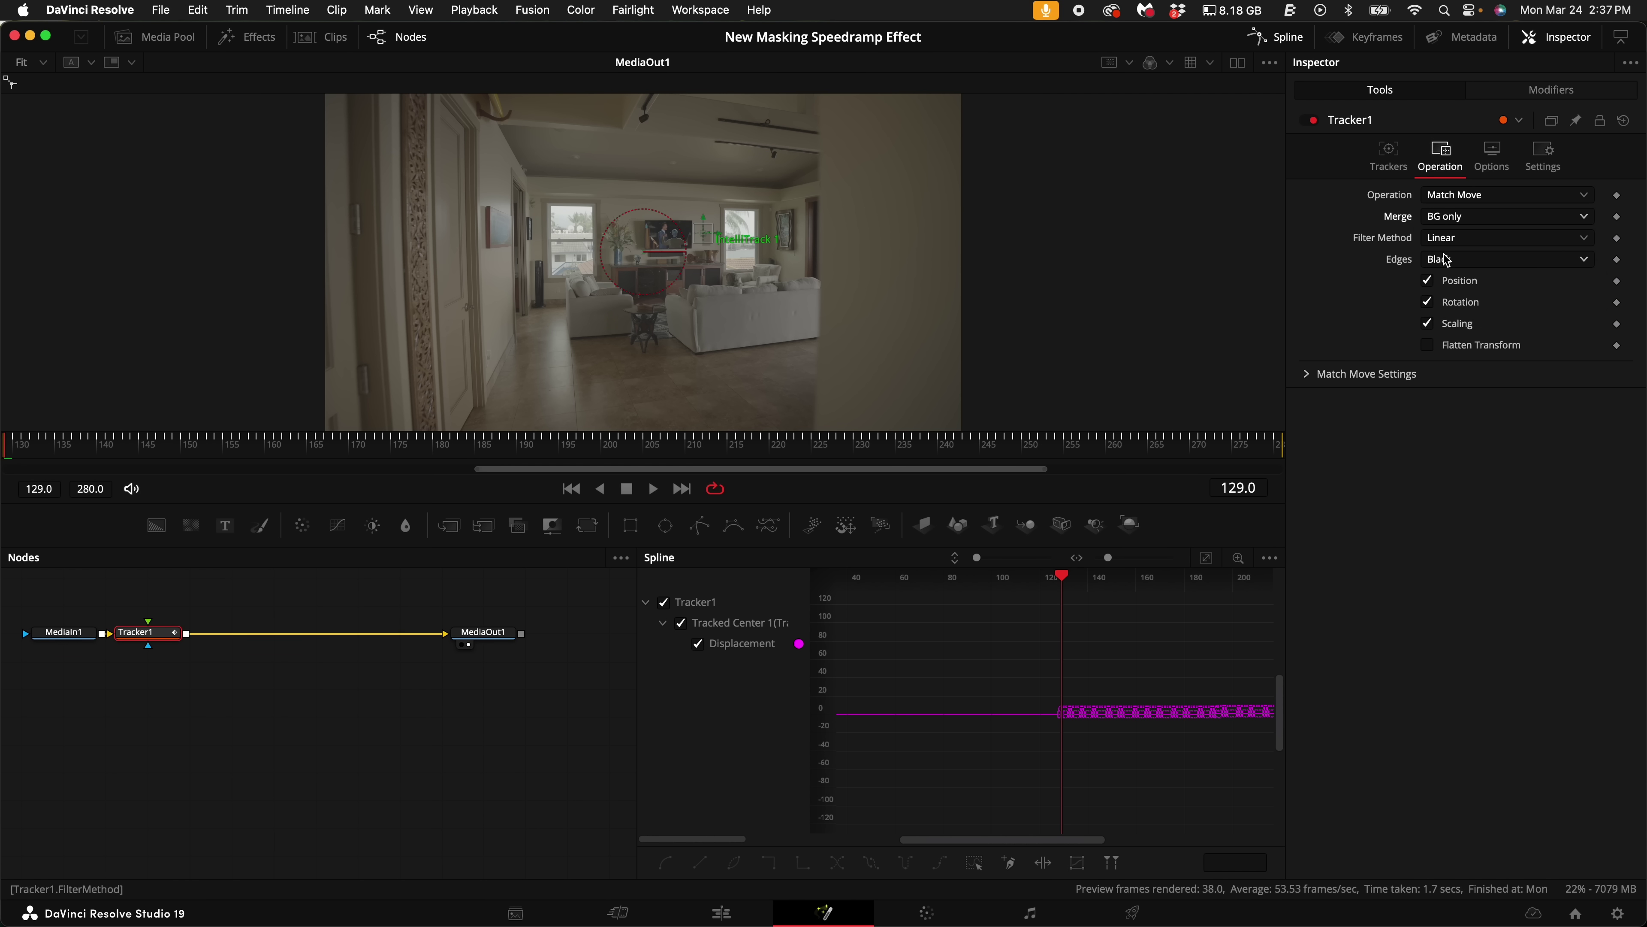
{"action": "left_click_drag", "start_coordinate": [144, 447], "coordinate": [509, 446]}
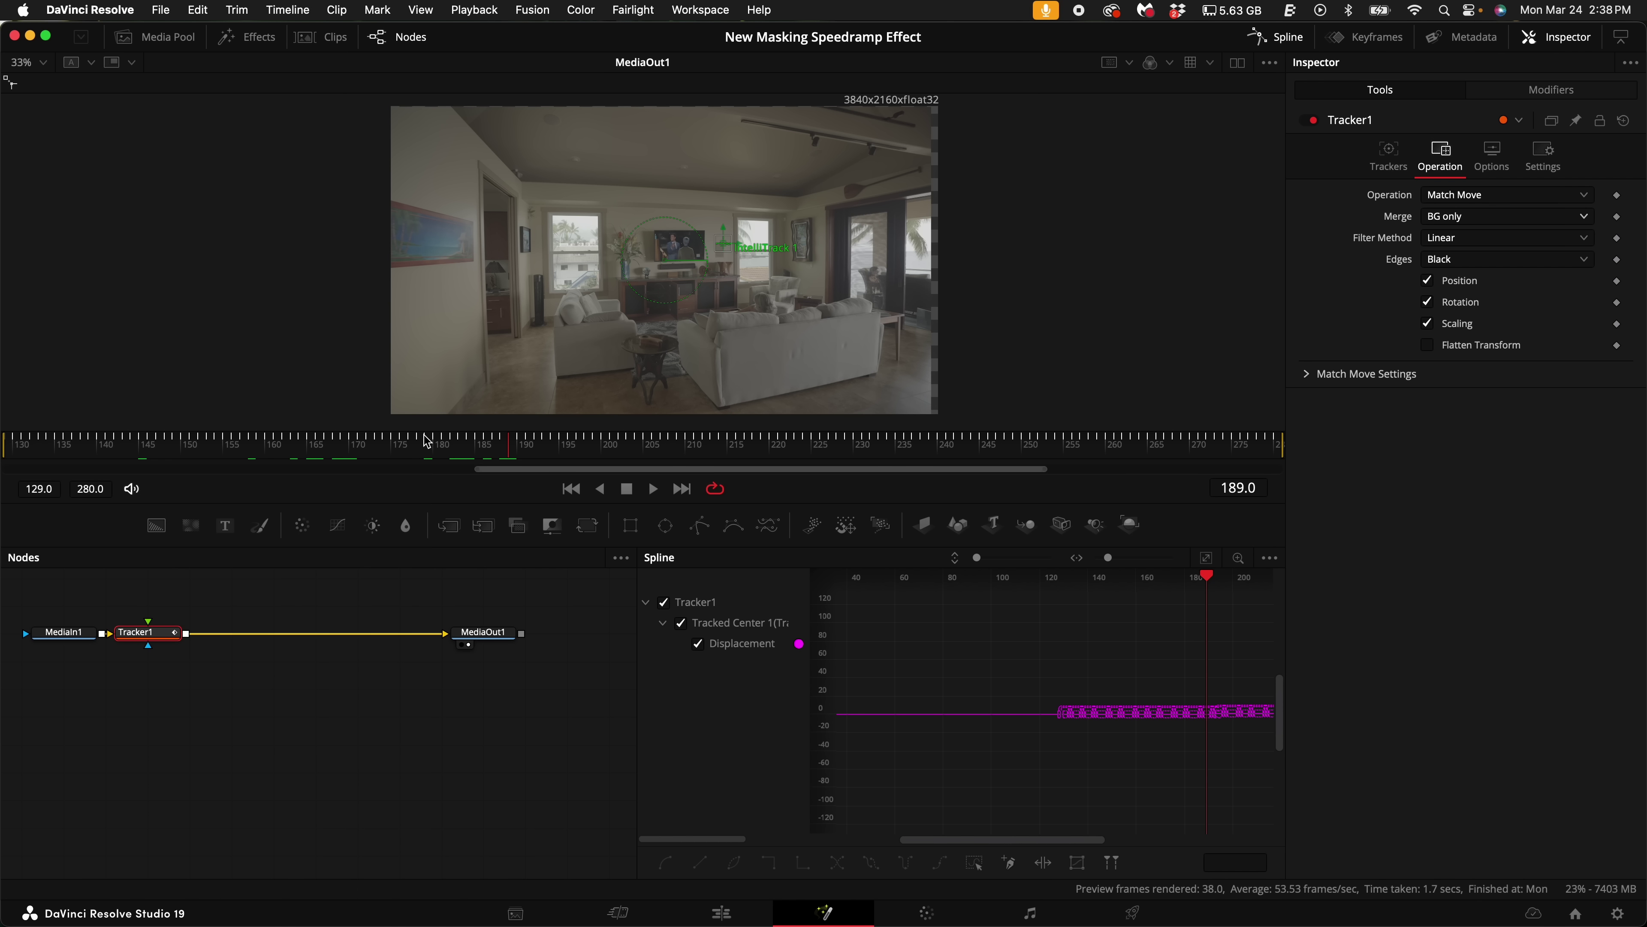
Step: Add a Transform node after the tracker, set its size to 1.083 and check the frame edges through the clip
{"action": "key", "text": "shift+space"}
{"action": "type", "text": "tran"}
{"action": "key", "text": "Return"}
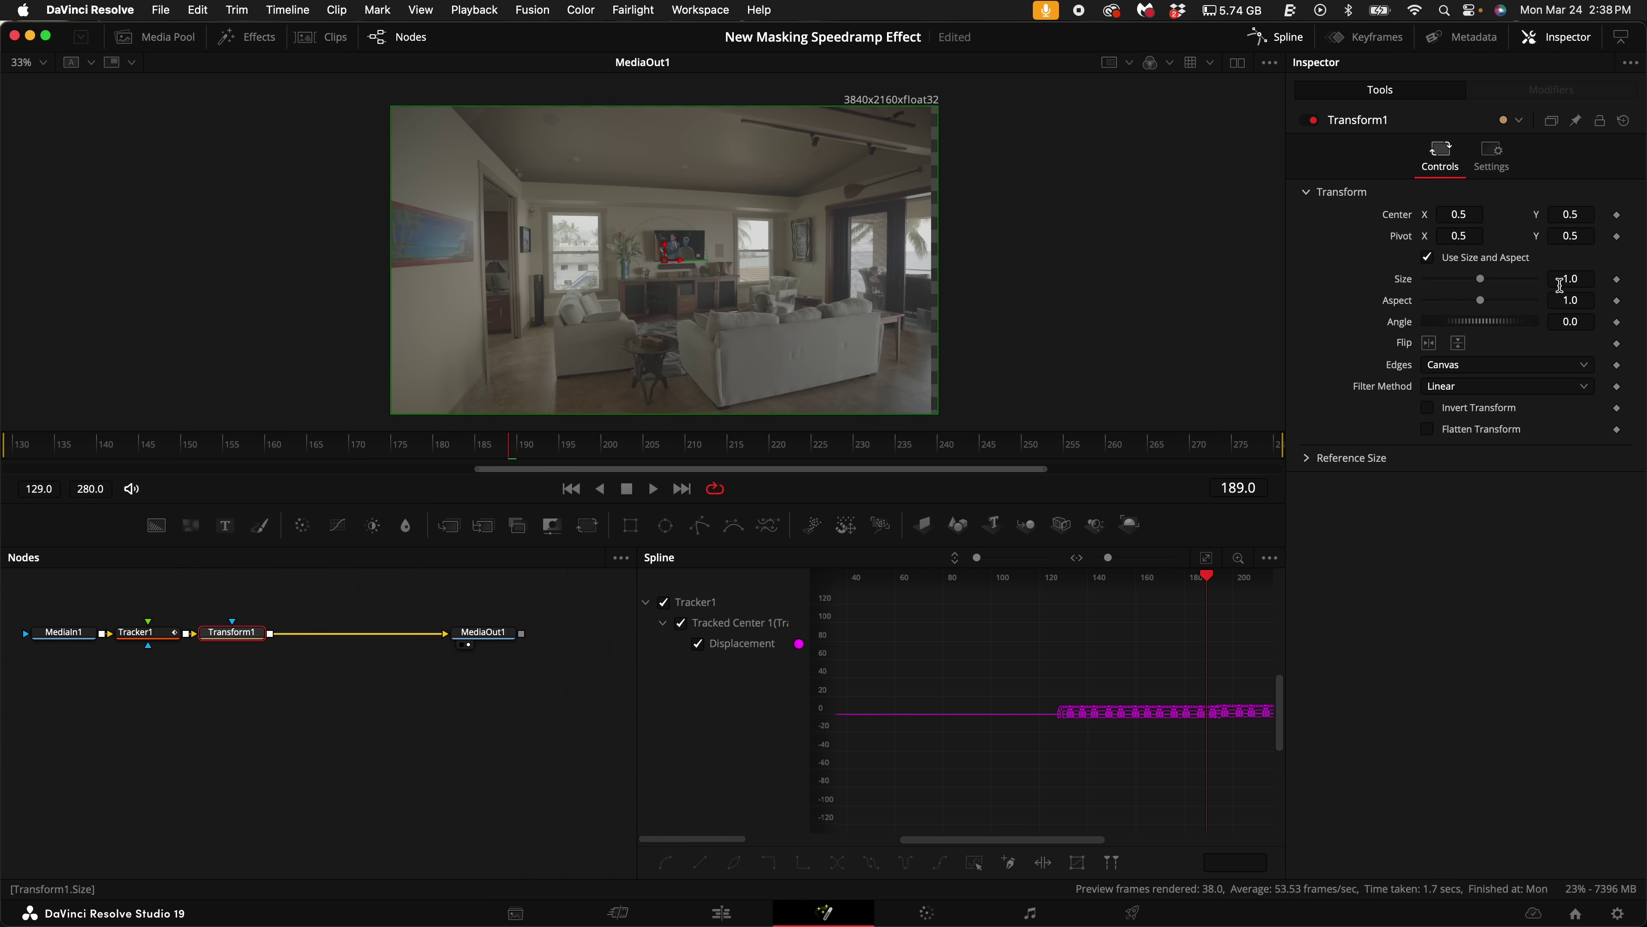
{"action": "left_click_drag", "start_coordinate": [1565, 286], "coordinate": [1583, 286]}
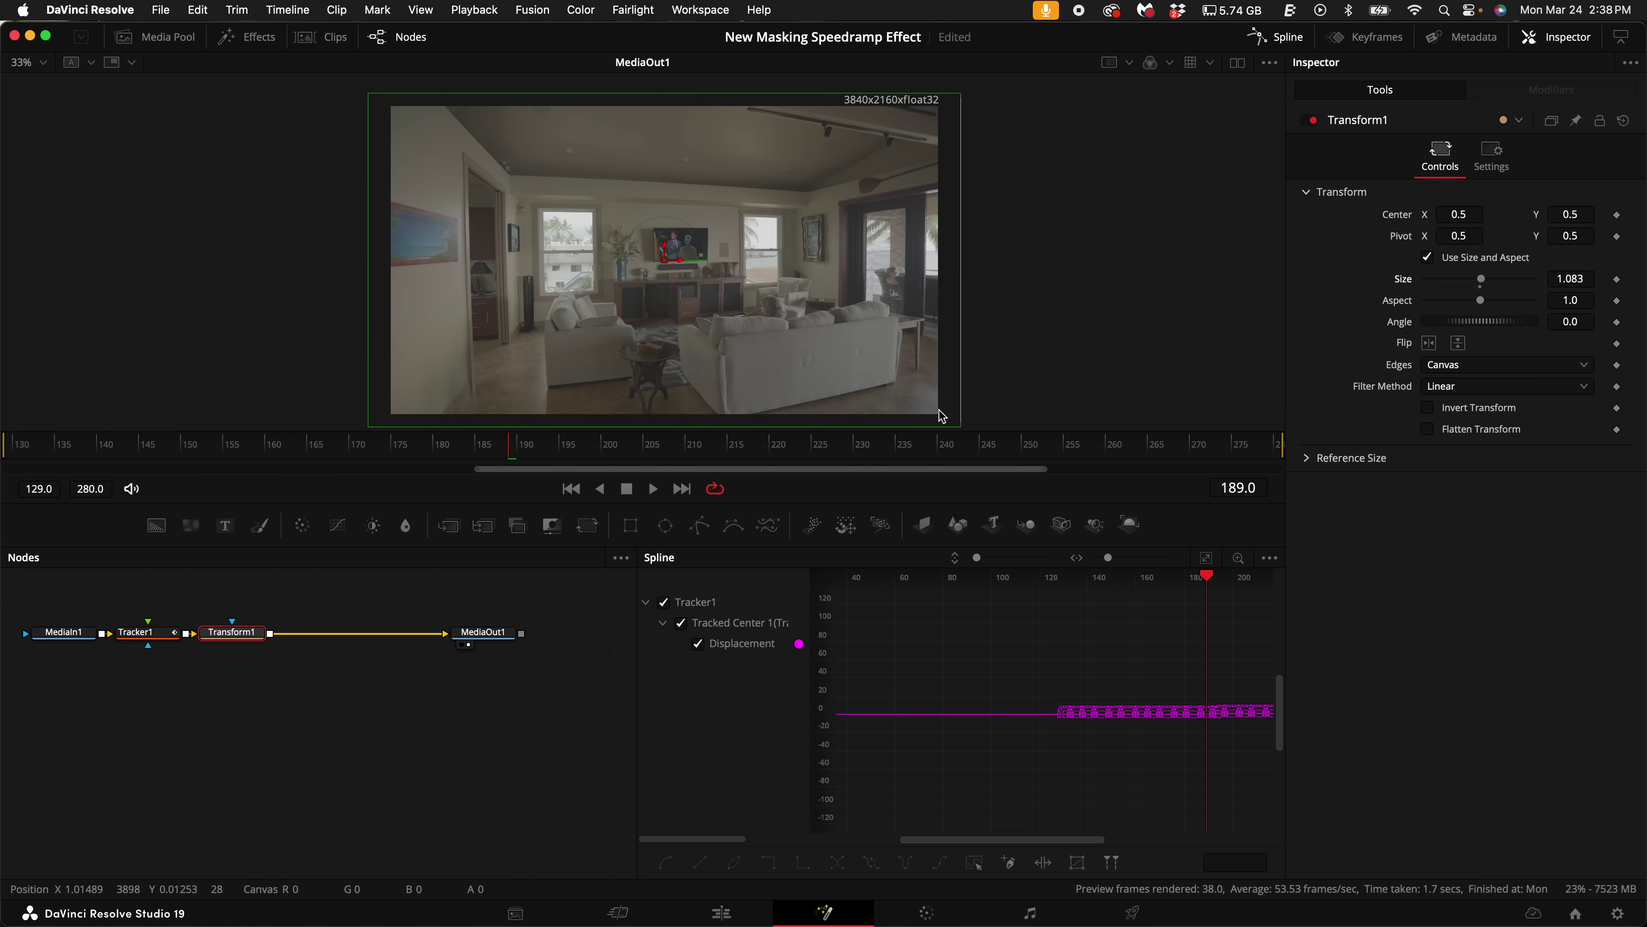
{"action": "left_click_drag", "start_coordinate": [533, 461], "coordinate": [1236, 467]}
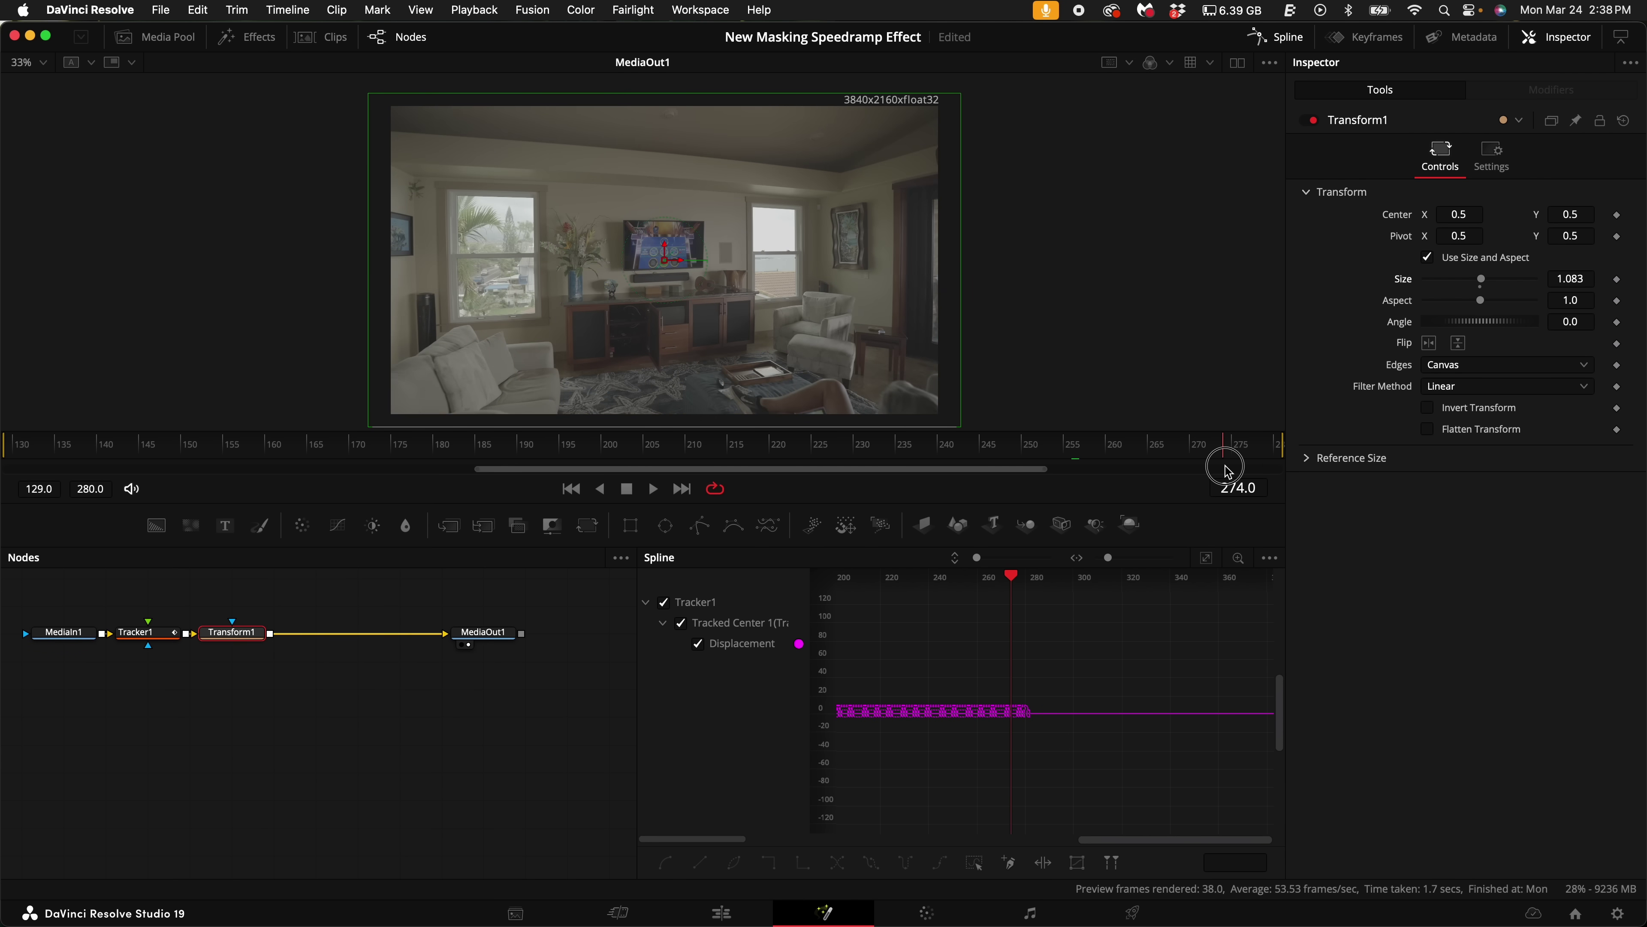
Step: On the Edit page, move DJI_0151.MP4 to Video 1 and stack C6748.MP4, C6782.MP4, clip 4 and DJI_0153.MP4 above it in that order
{"action": "left_click", "coordinate": [735, 915]}
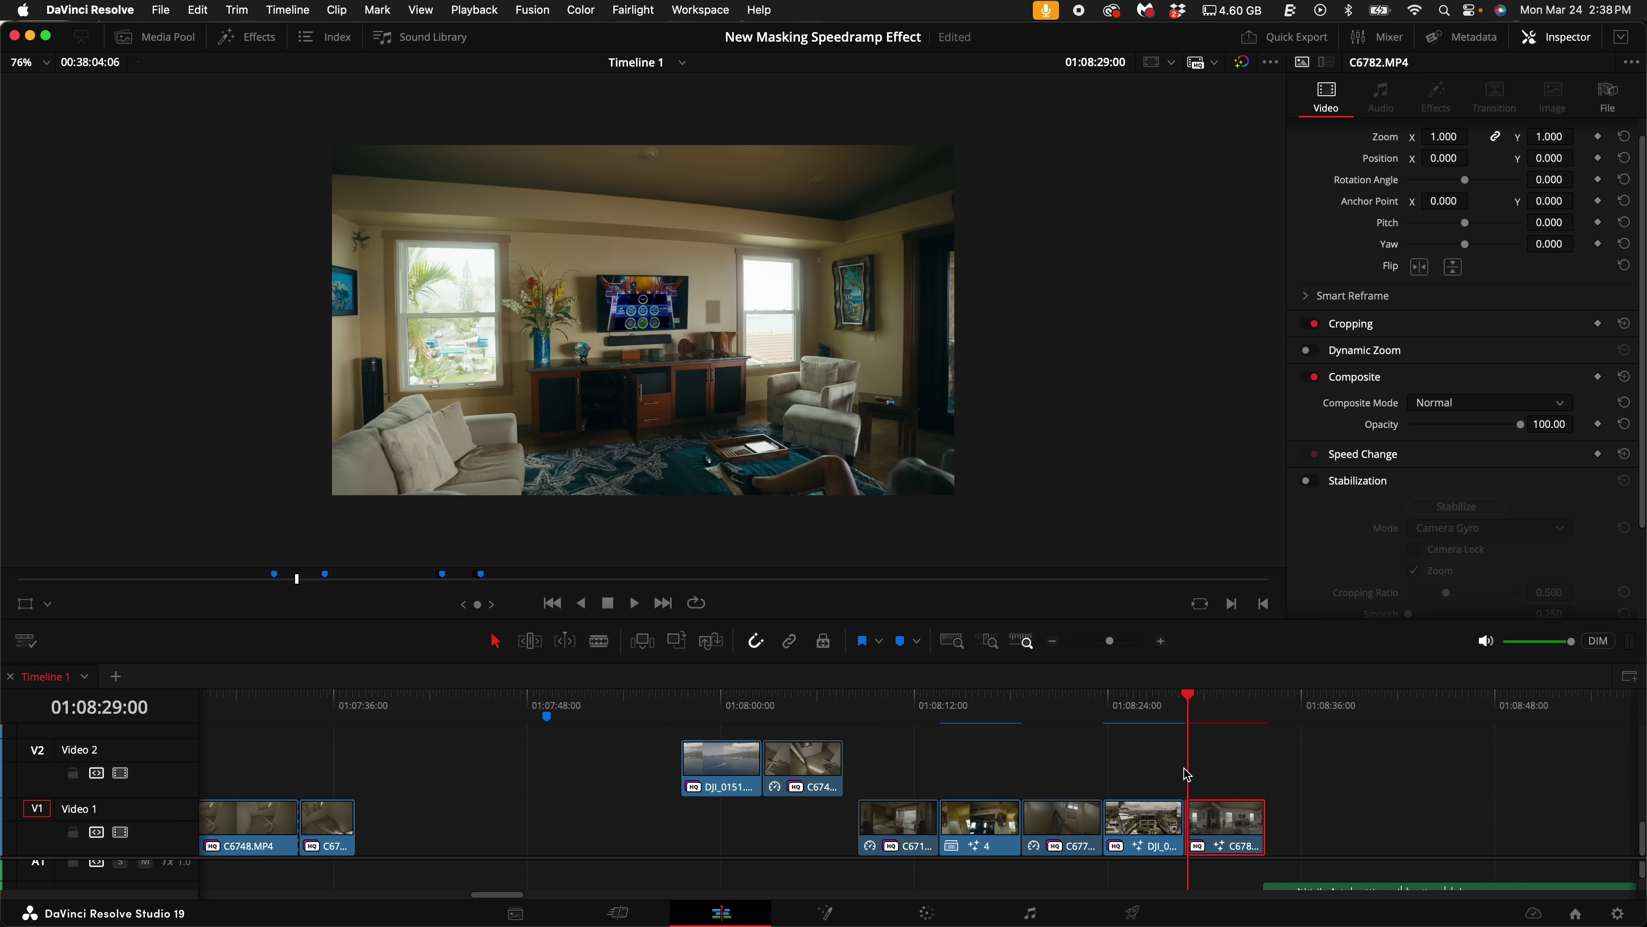
{"action": "left_click_drag", "start_coordinate": [1192, 692], "coordinate": [795, 708]}
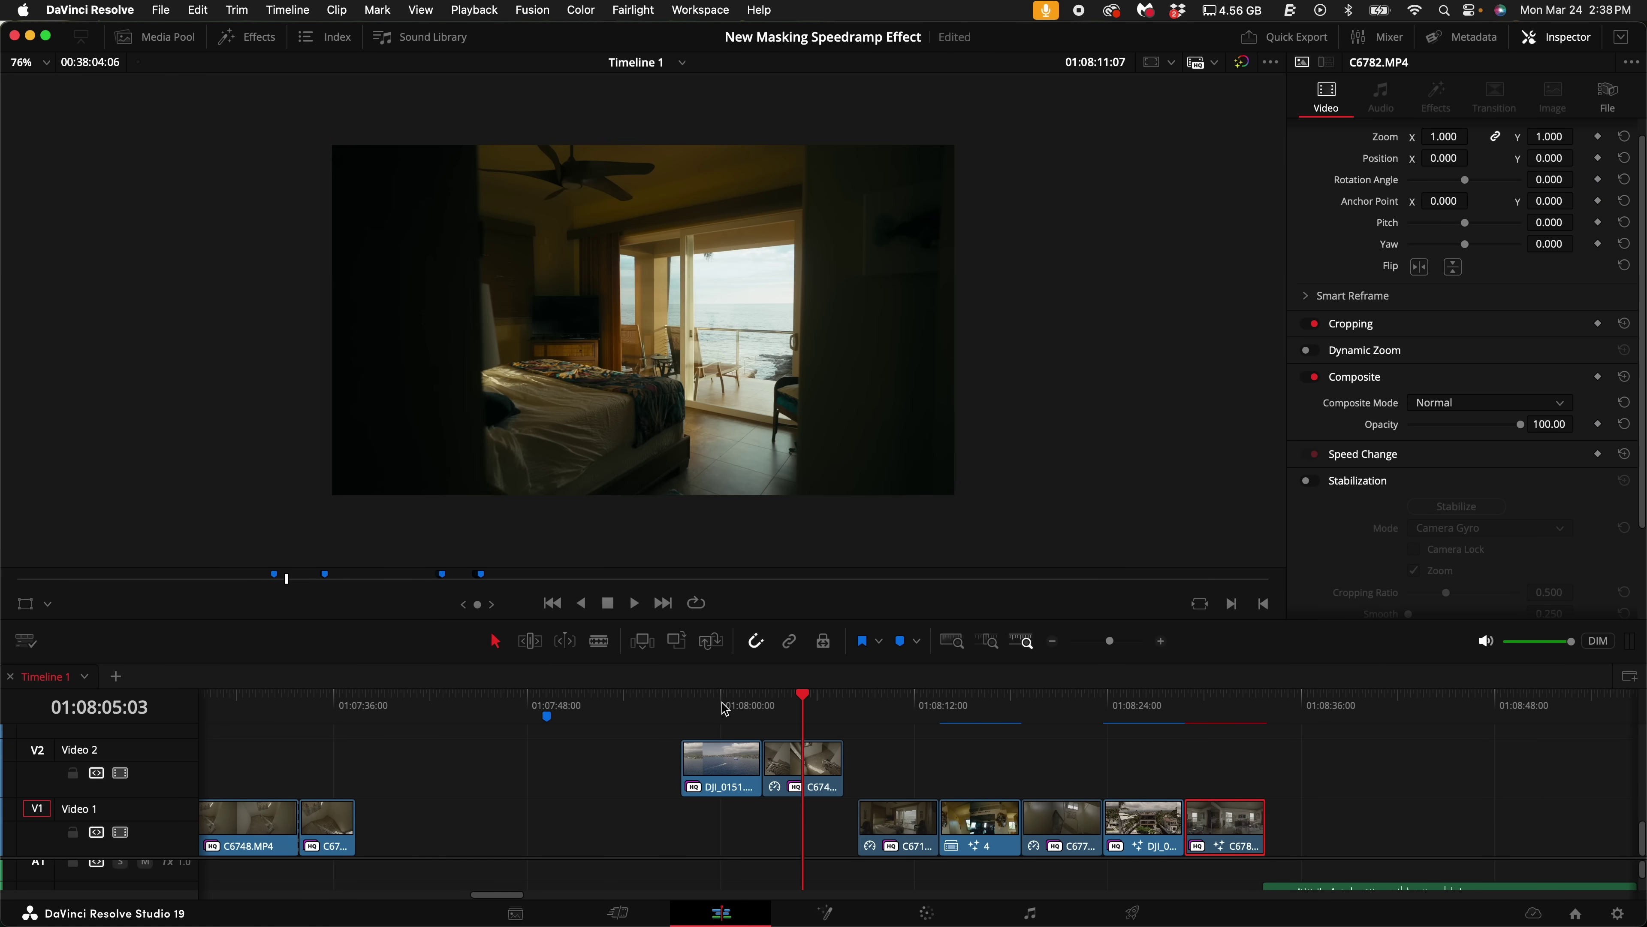
{"action": "left_click_drag", "start_coordinate": [736, 781], "coordinate": [739, 840]}
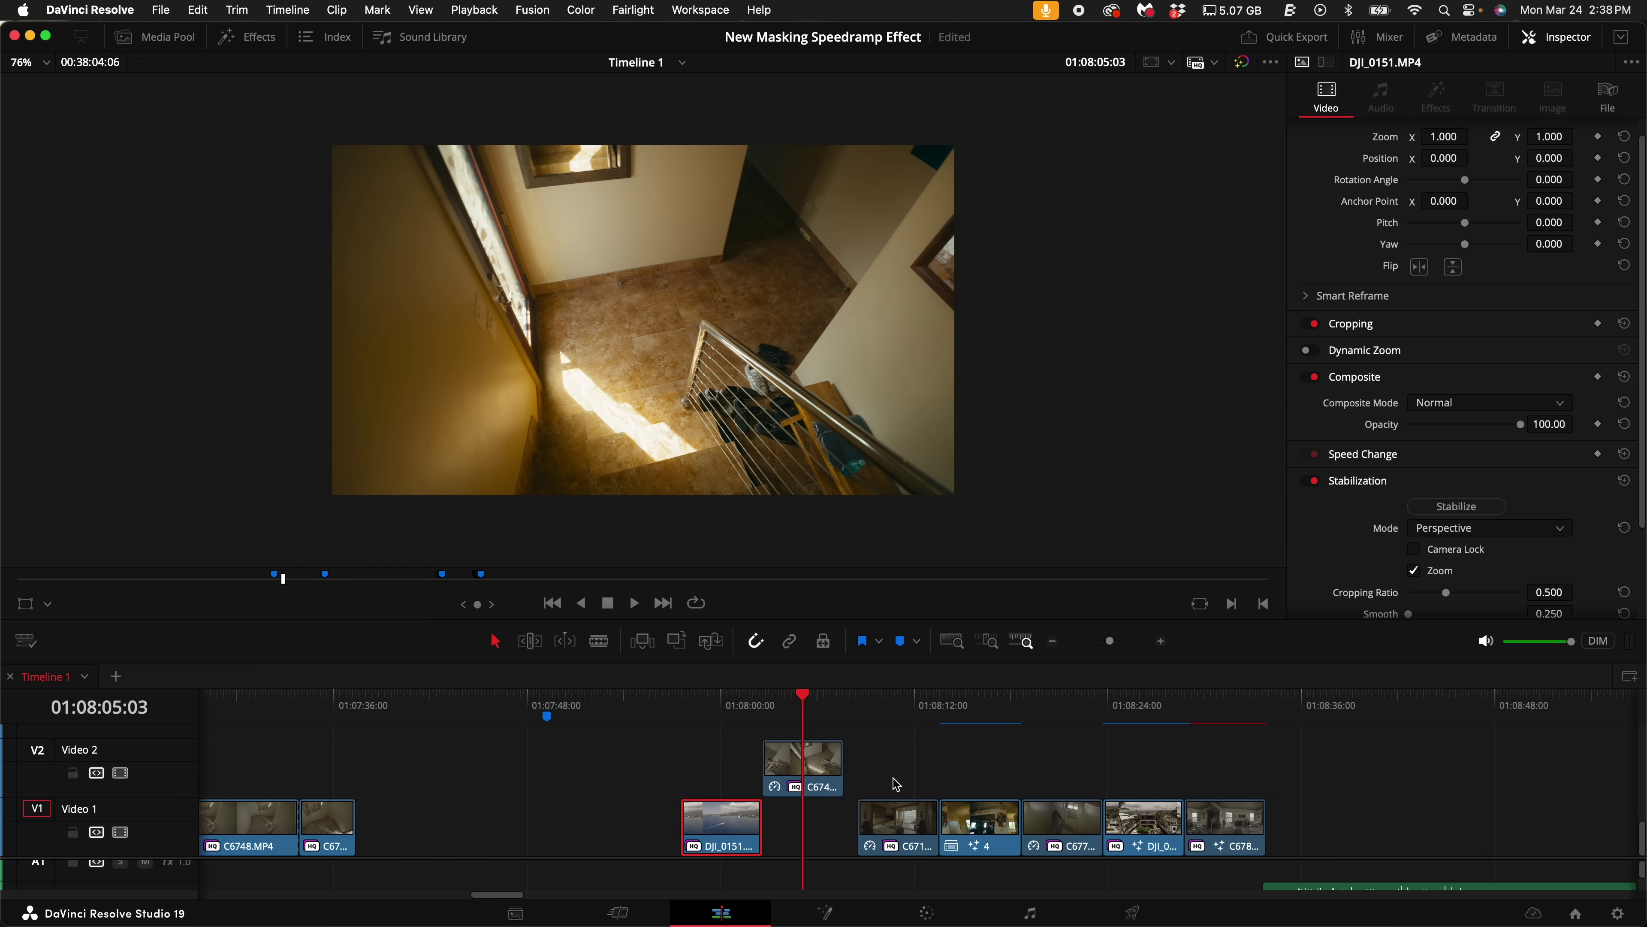
{"action": "left_click_drag", "start_coordinate": [677, 705], "coordinate": [727, 713]}
{"action": "left_click_drag", "start_coordinate": [791, 762], "coordinate": [731, 771]}
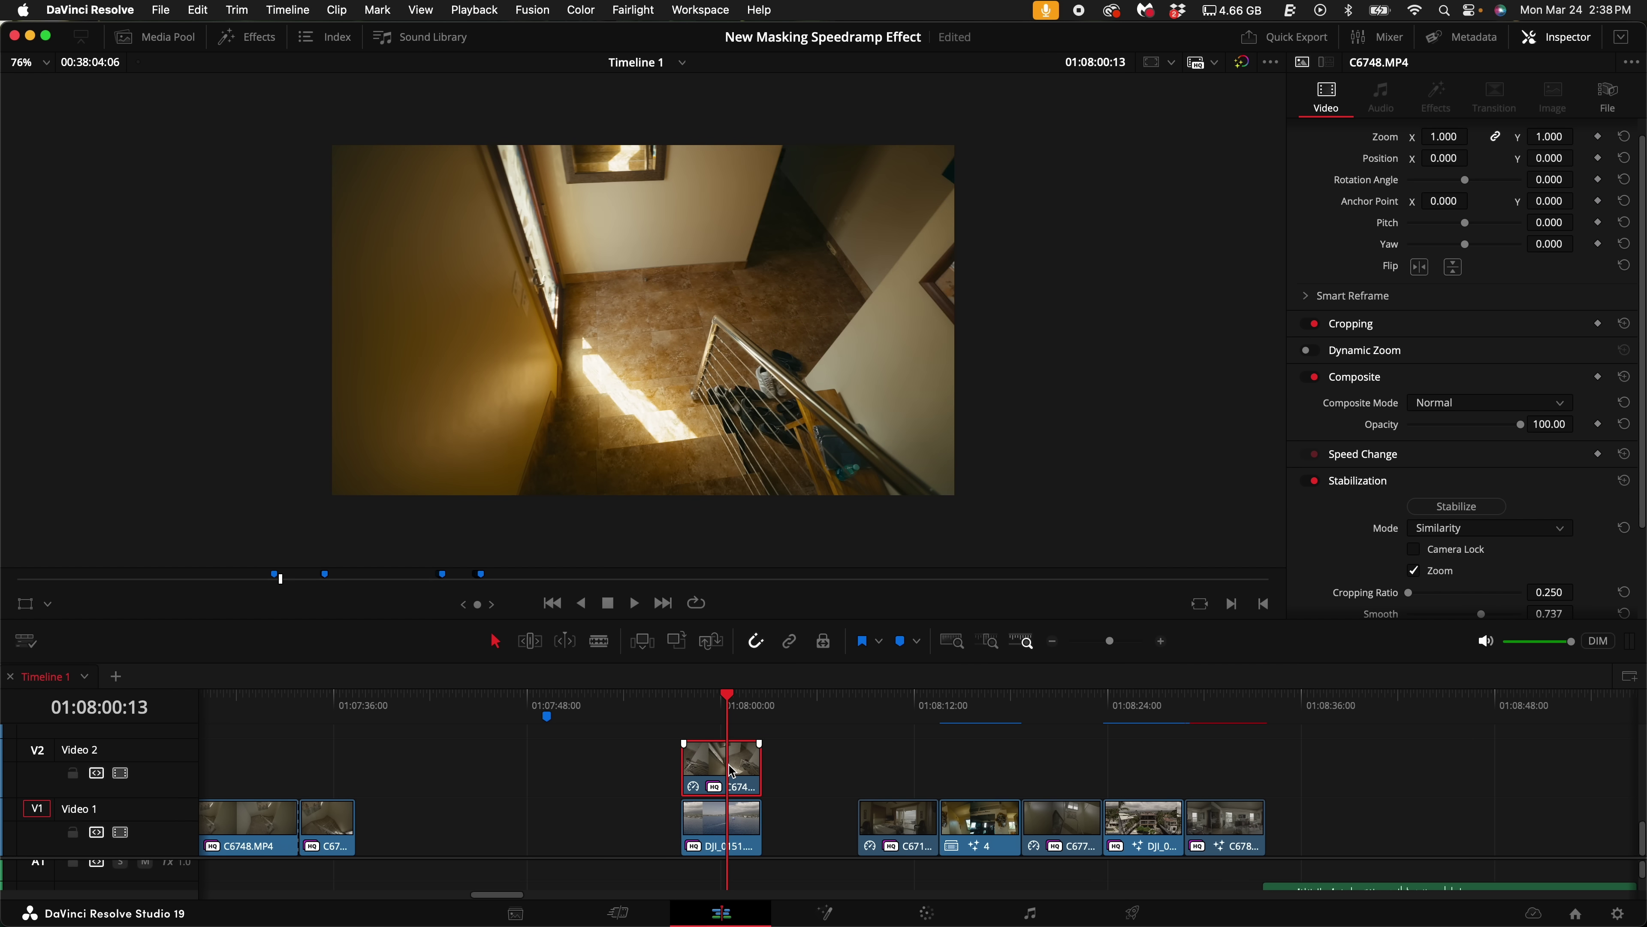
{"action": "left_click_drag", "start_coordinate": [779, 706], "coordinate": [987, 708]}
{"action": "left_click_drag", "start_coordinate": [986, 821], "coordinate": [717, 756]}
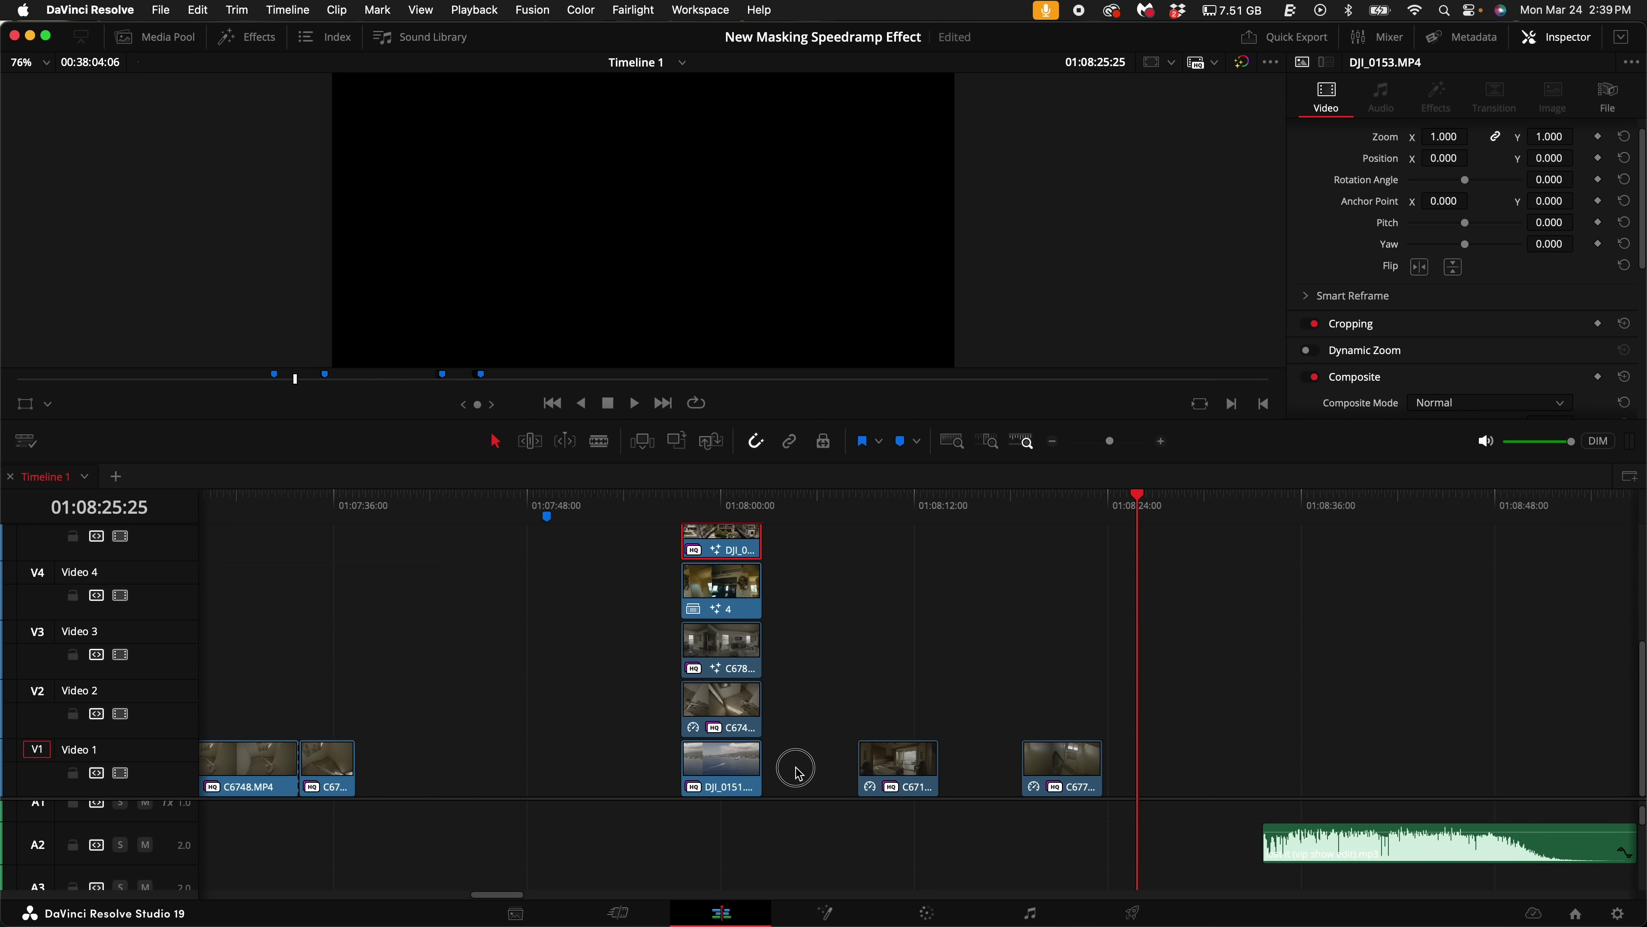
Step: Combine all five stacked clips into a new Fusion clip
{"action": "left_click_drag", "start_coordinate": [796, 771], "coordinate": [663, 540]}
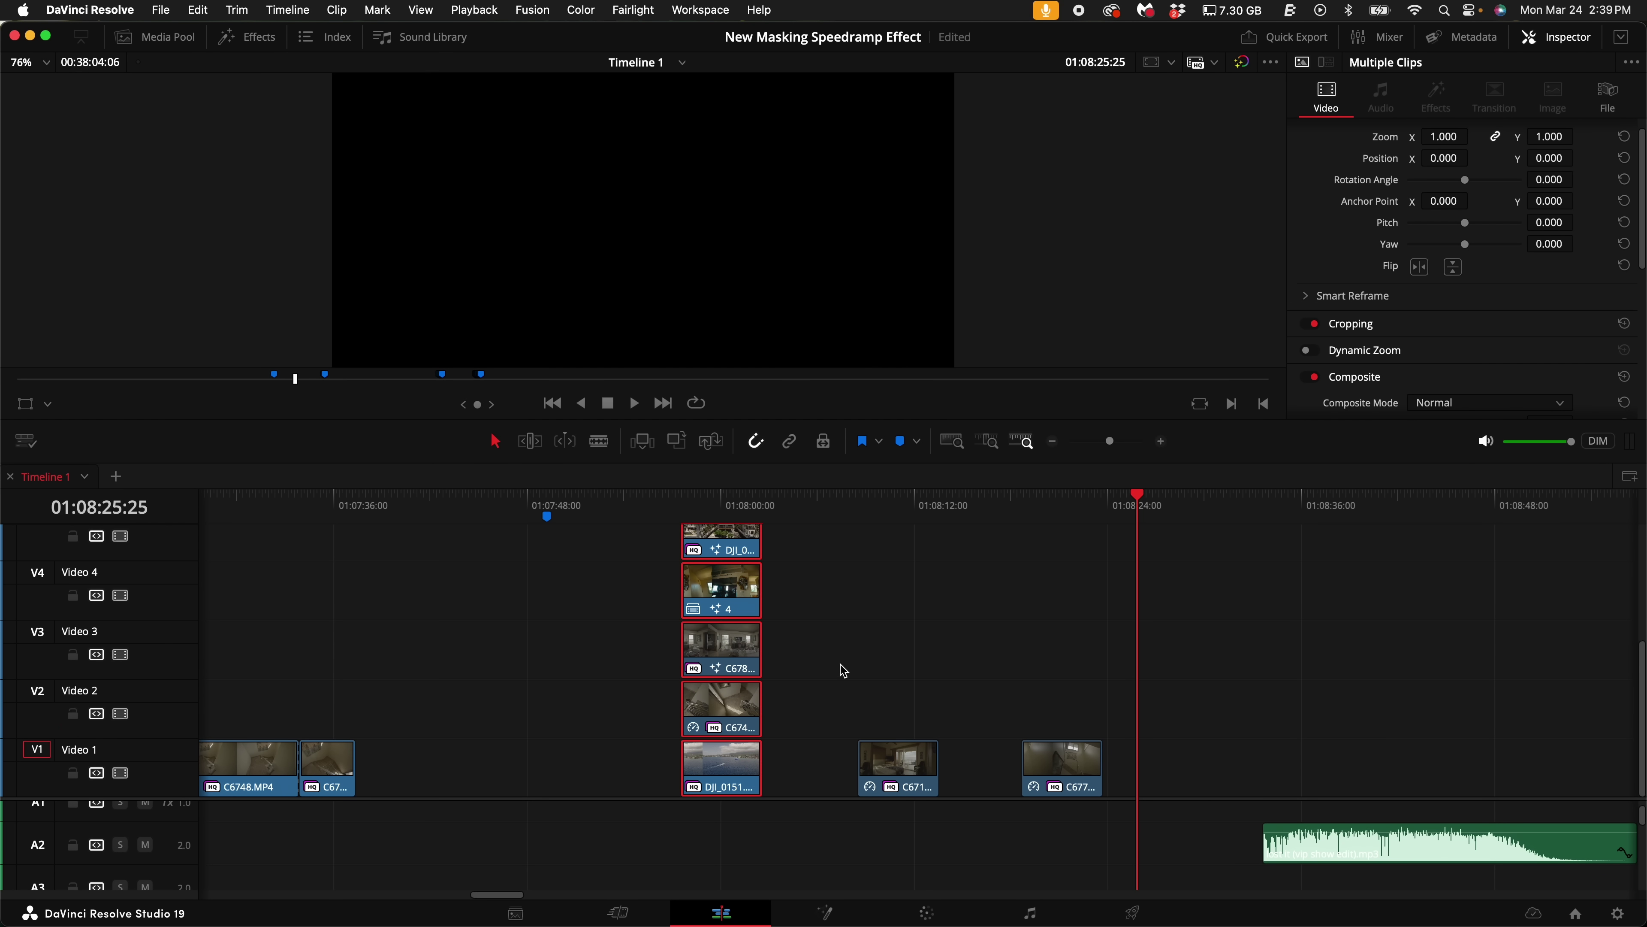
{"action": "left_click", "coordinate": [843, 671]}
{"action": "left_click", "coordinate": [689, 510]}
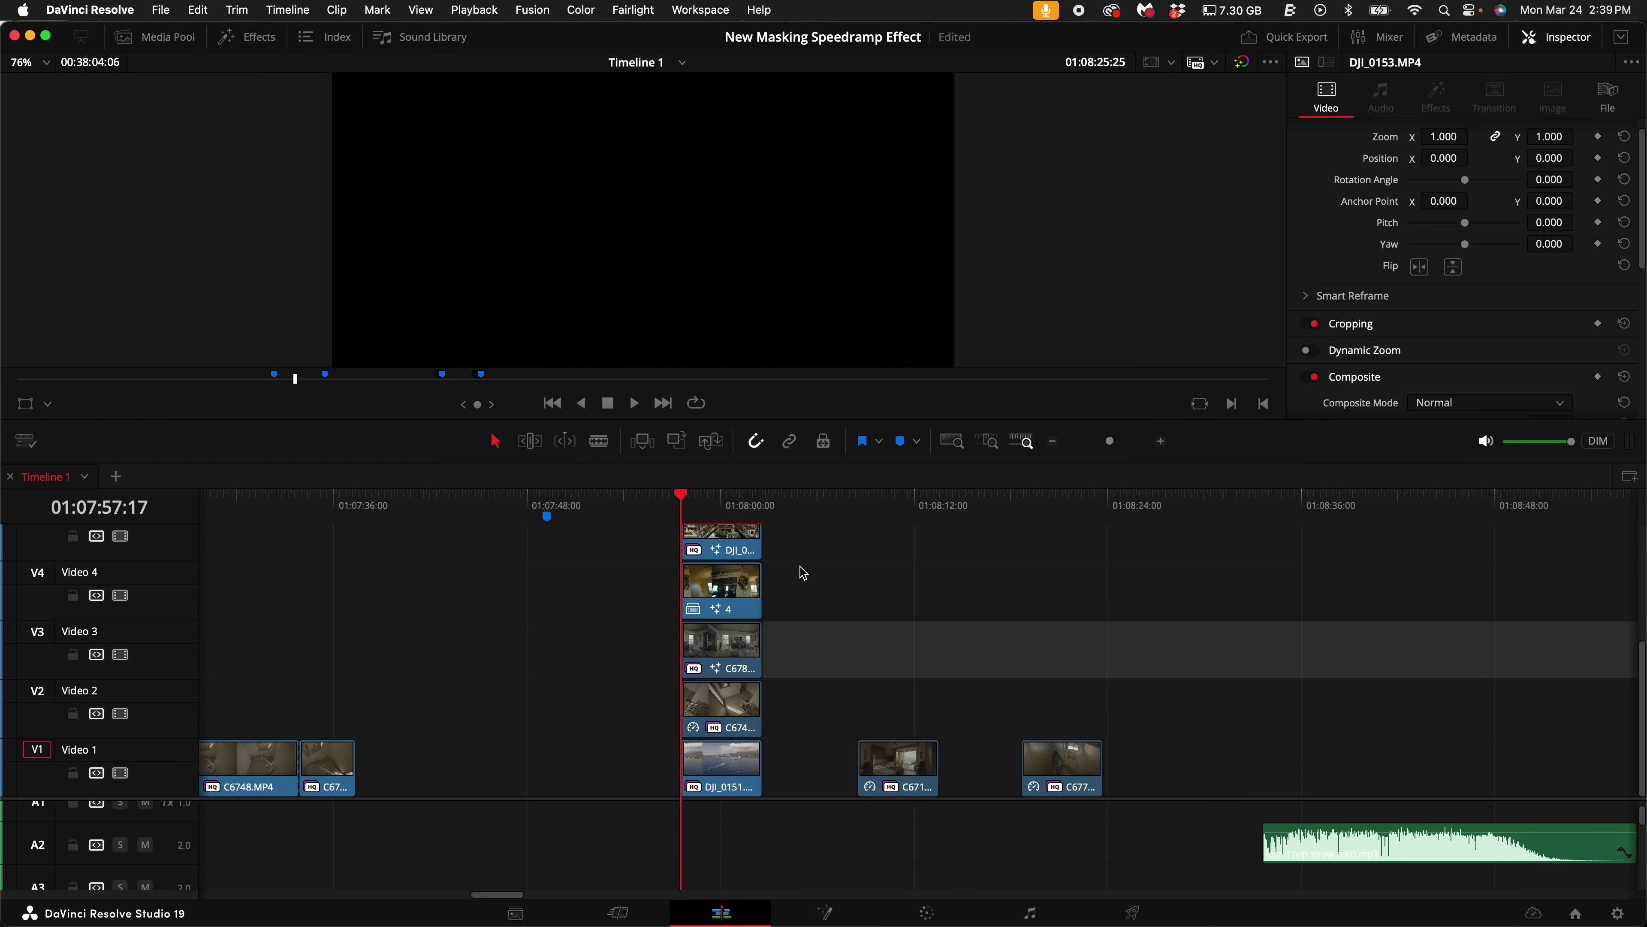
{"action": "scroll", "coordinate": [814, 581], "scroll_direction": "up", "scroll_amount": 3}
{"action": "left_click_drag", "start_coordinate": [1393, 809], "coordinate": [849, 500]}
{"action": "right_click", "coordinate": [1028, 709]}
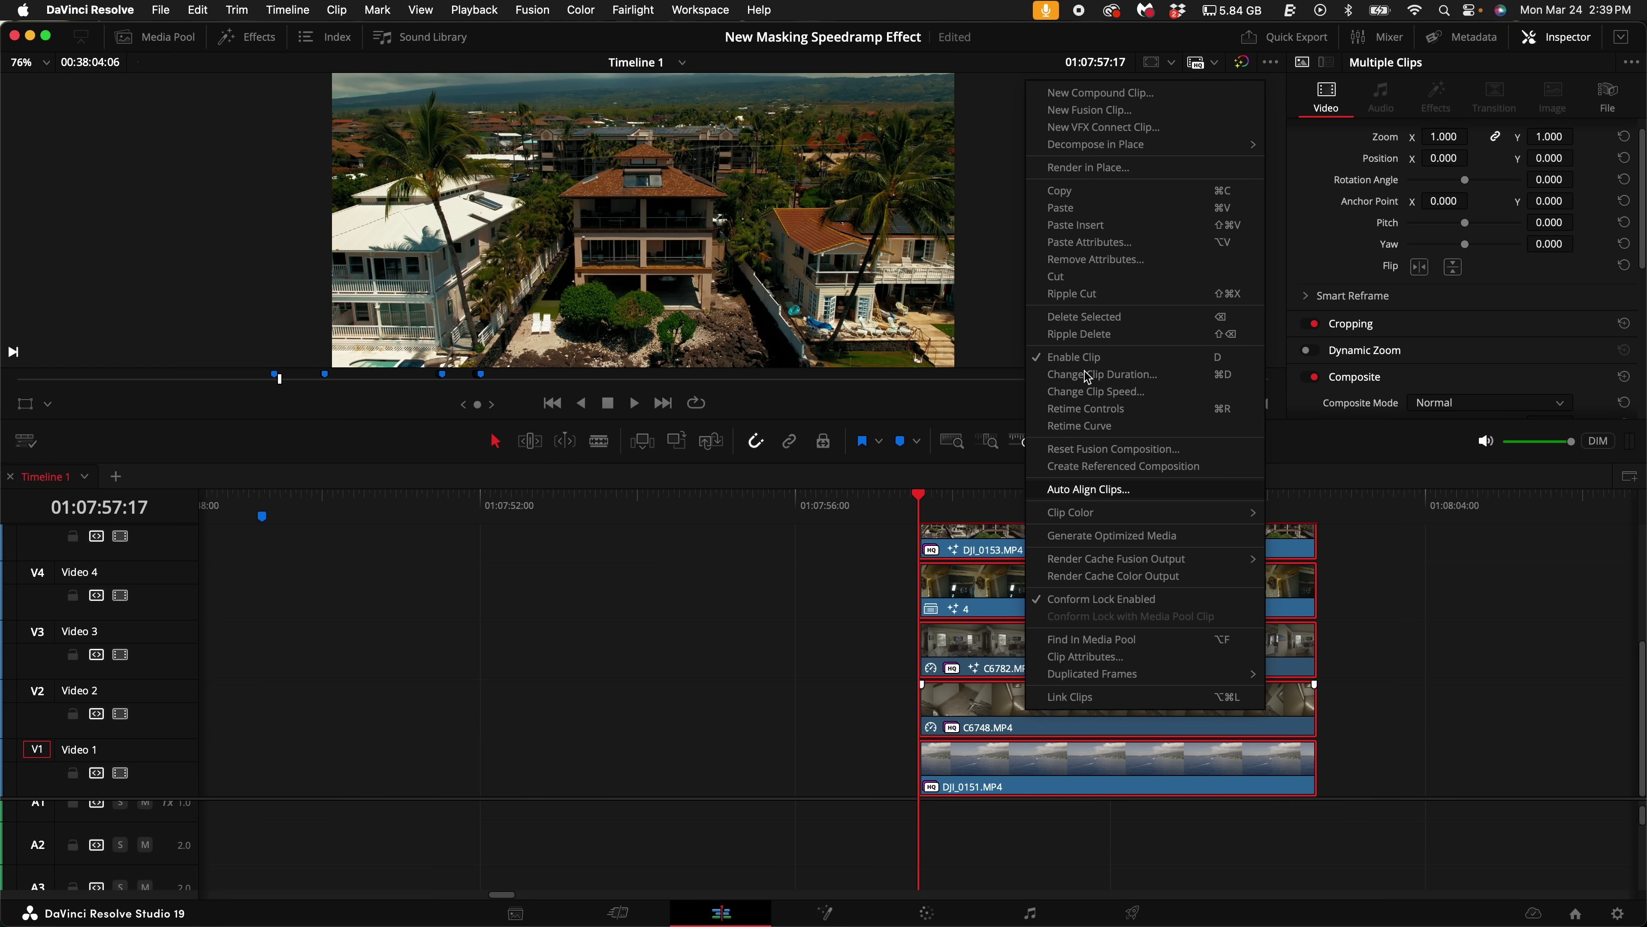
{"action": "left_click", "coordinate": [1141, 112]}
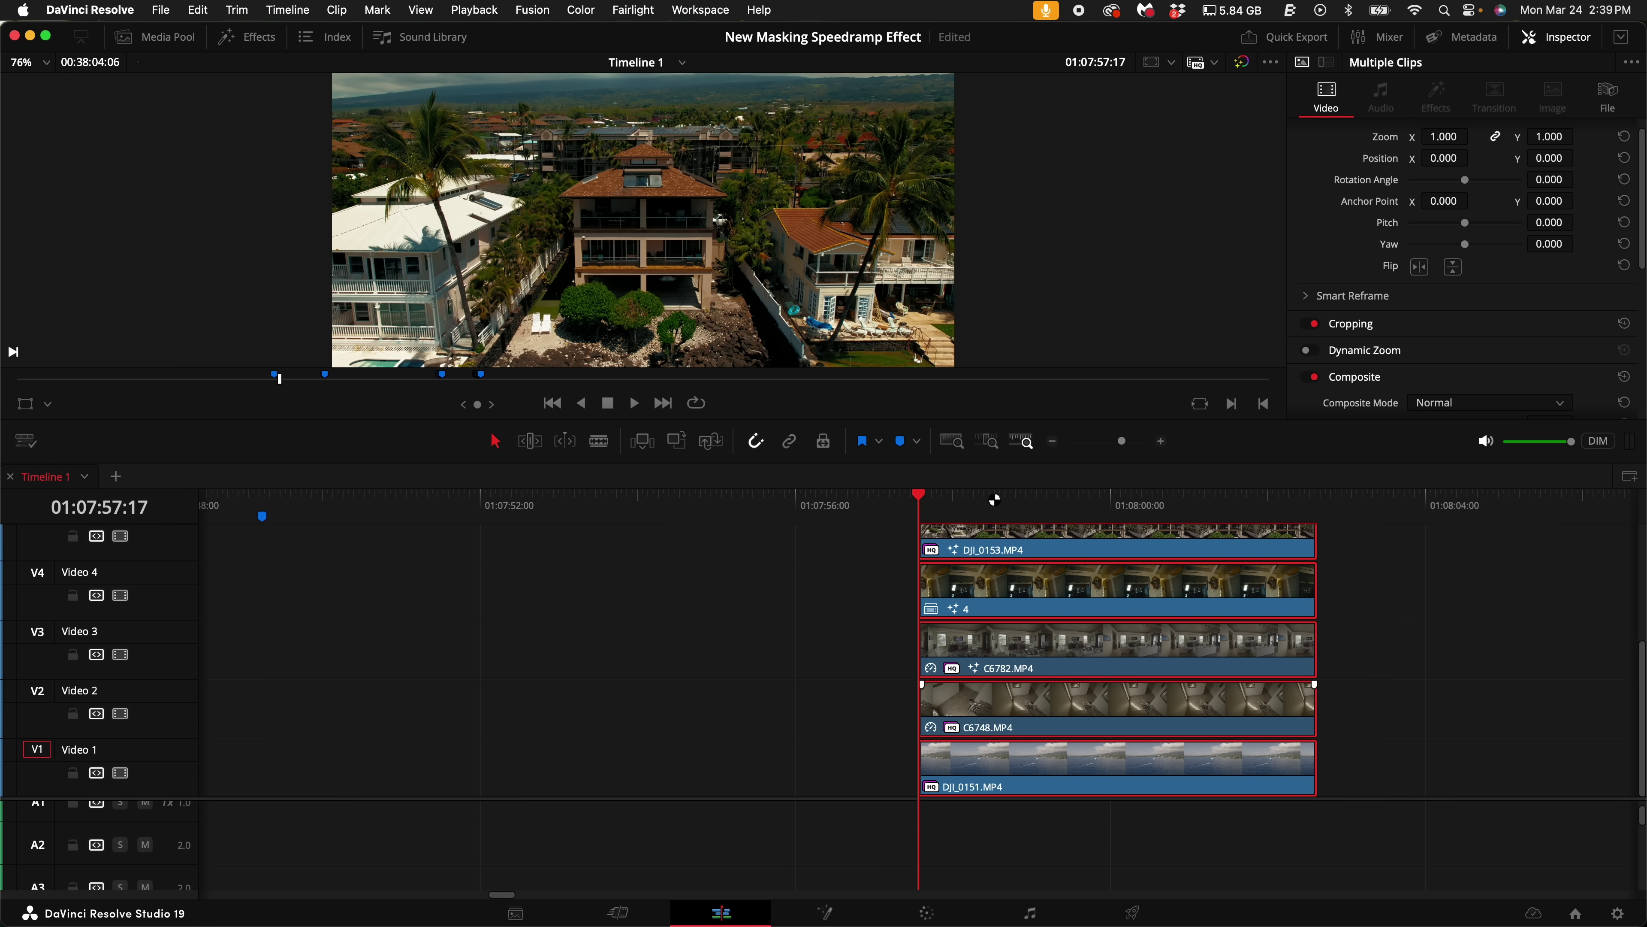
Step: Open the new Fusion clip in the Fusion page and delete its five Merge nodes and the Background1 node
{"action": "left_click", "coordinate": [823, 913]}
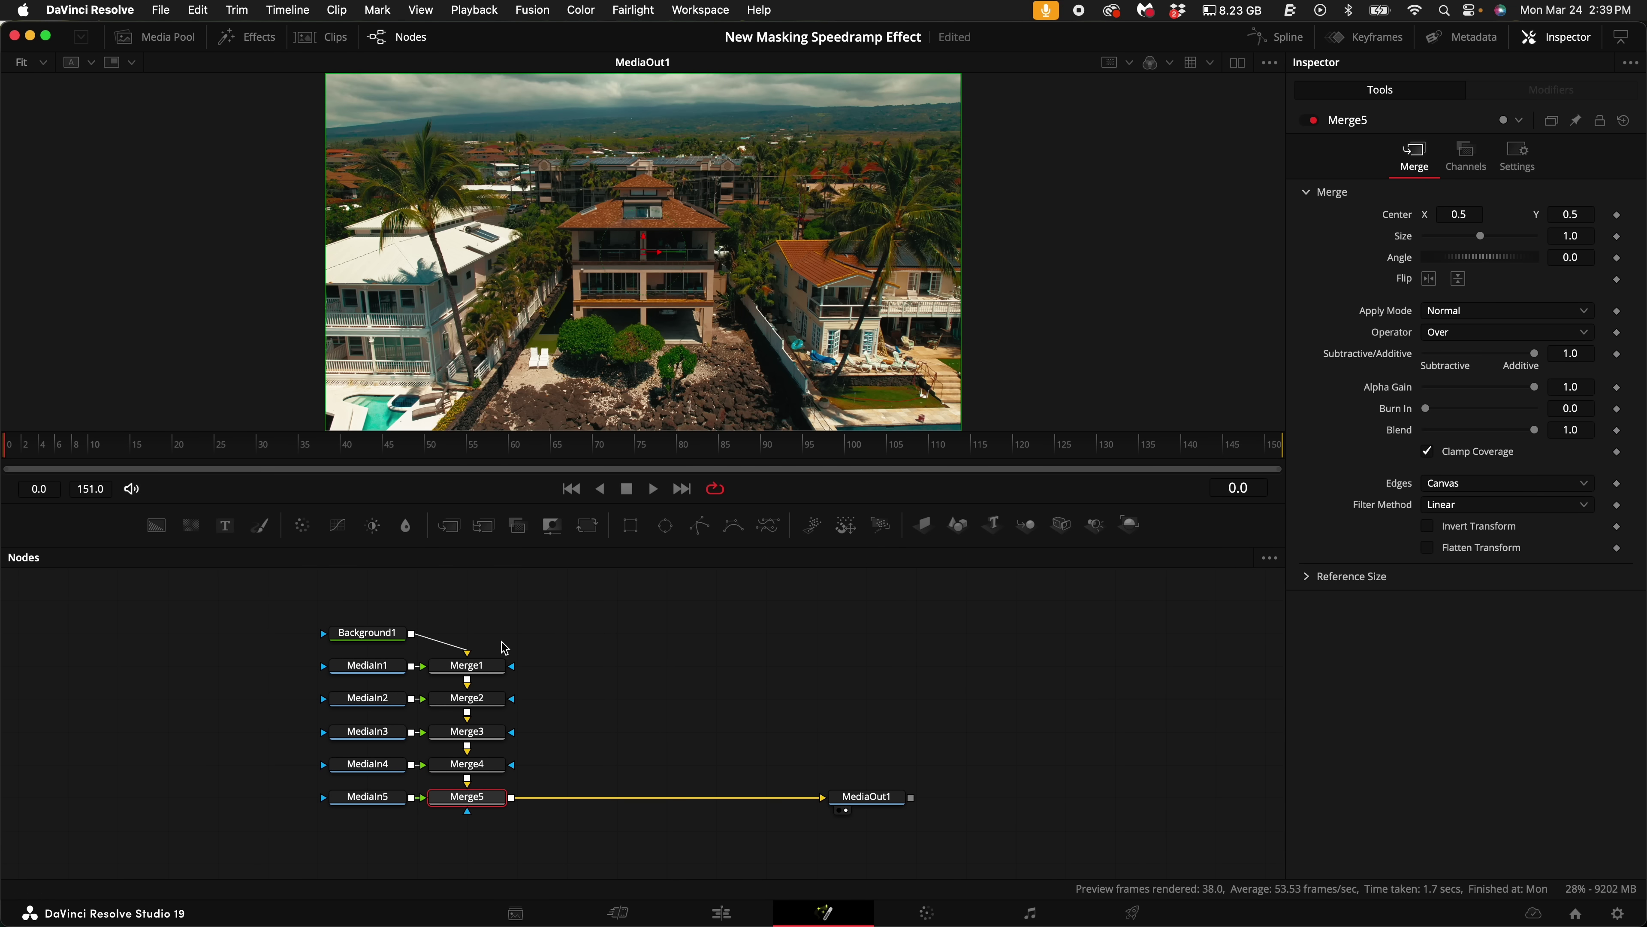
{"action": "left_click_drag", "start_coordinate": [517, 626], "coordinate": [471, 853]}
{"action": "key", "text": "Delete"}
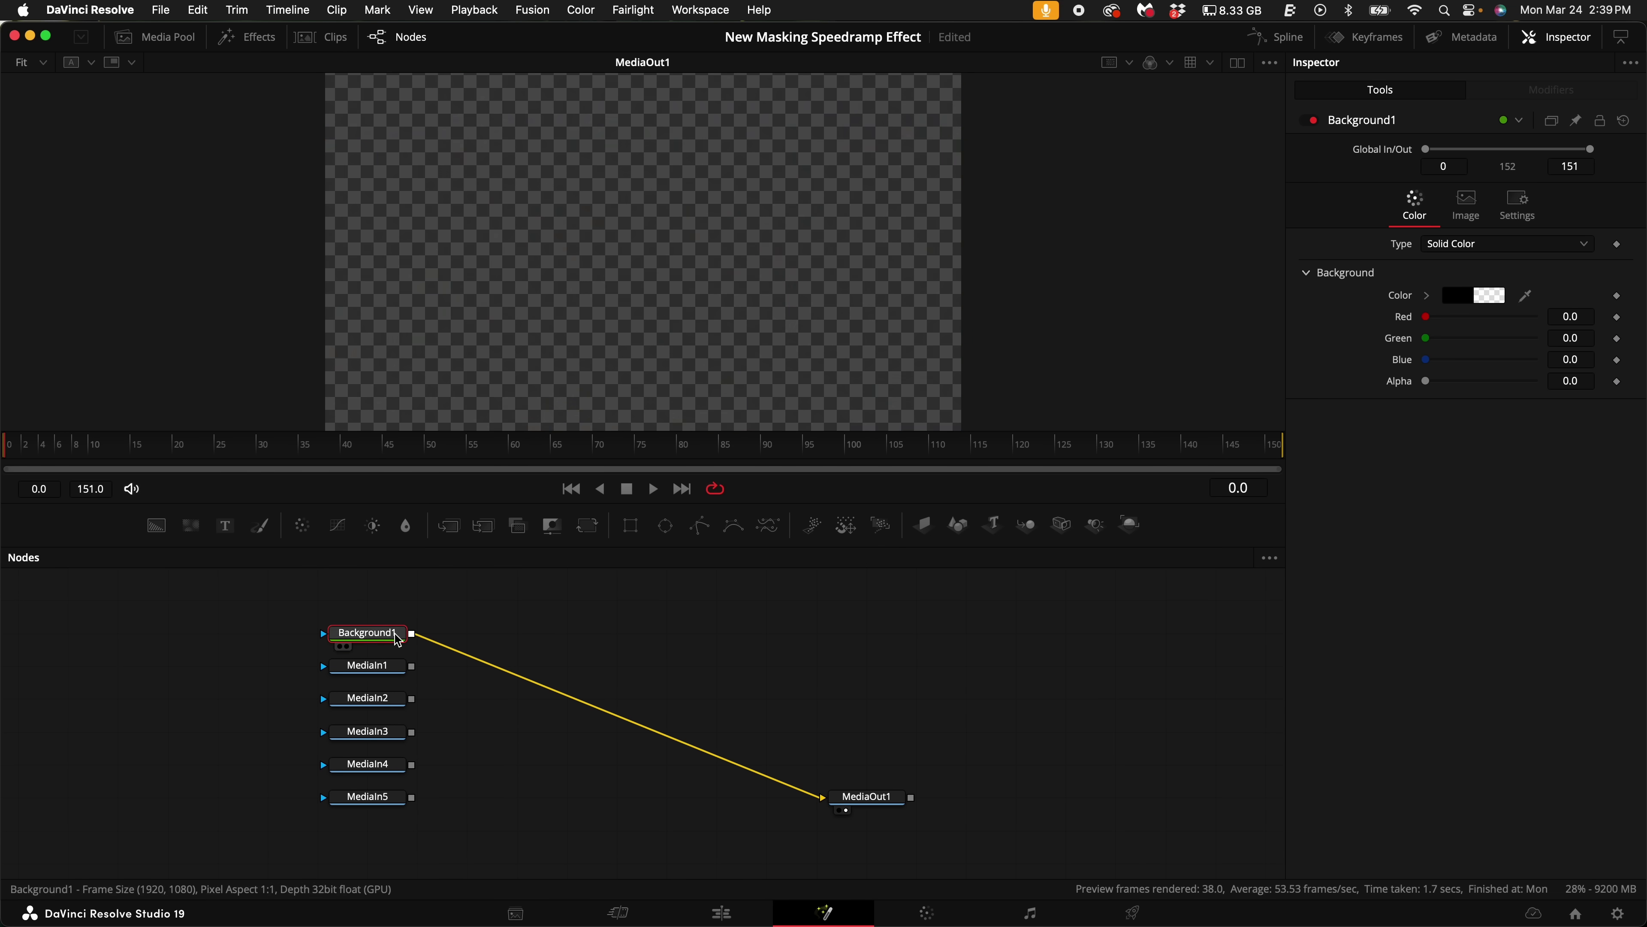
{"action": "key", "text": "Delete"}
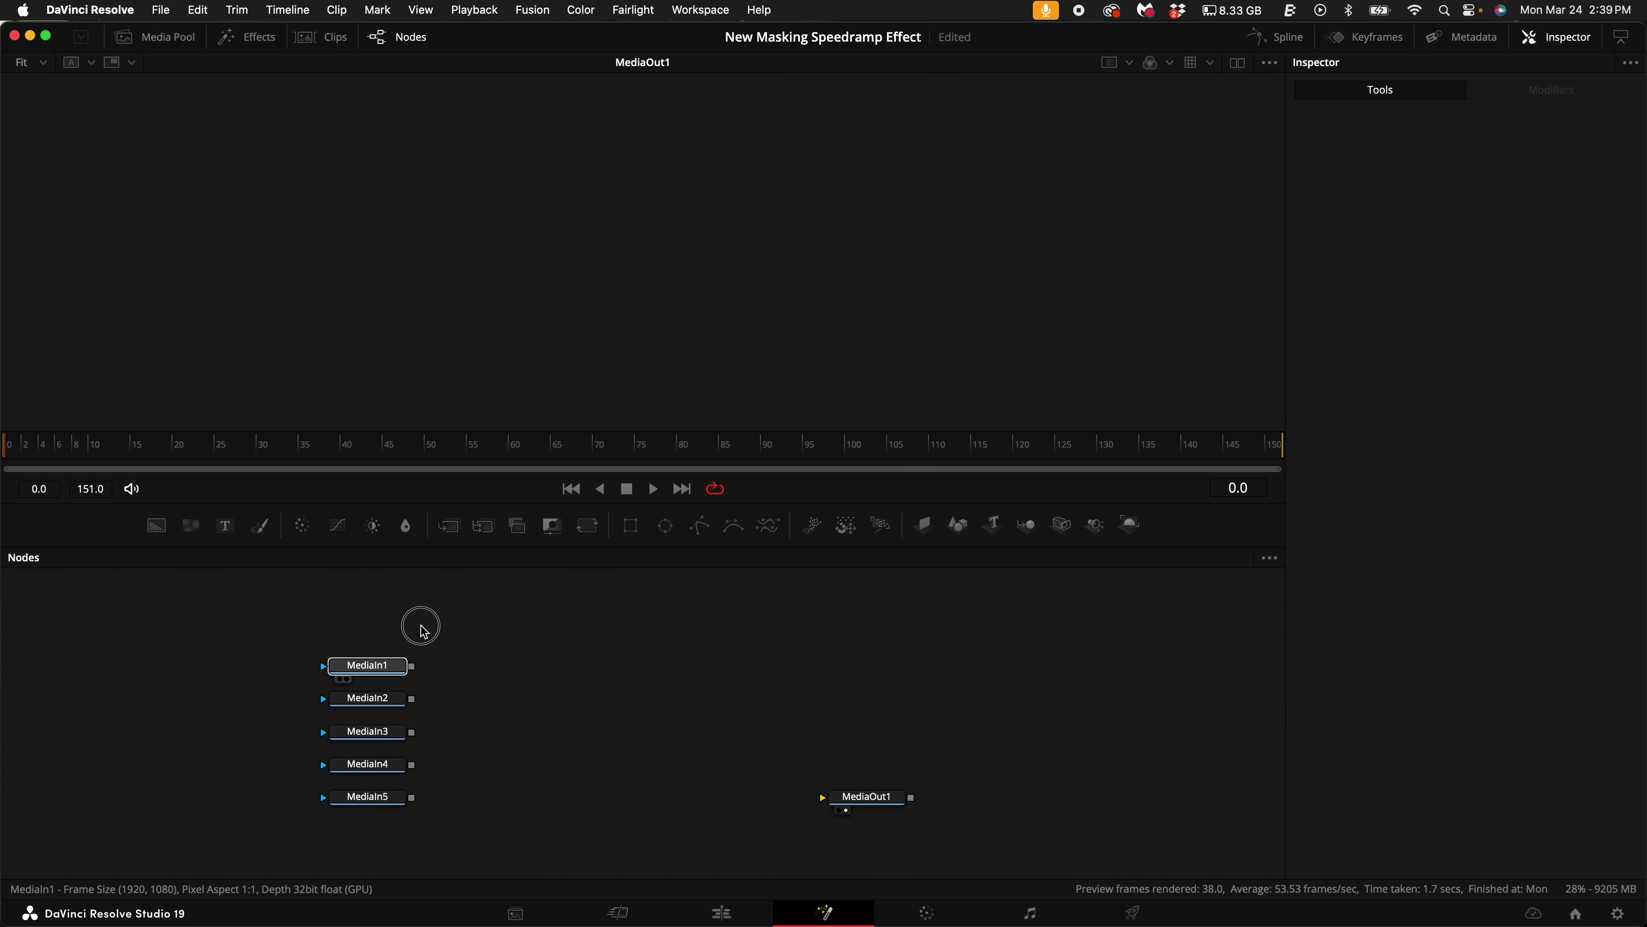
Step: Show MediaIn1 in the viewer, connect it to MediaOut1 and move it level with the output node
{"action": "left_click_drag", "start_coordinate": [398, 666], "coordinate": [646, 280]}
{"action": "left_click_drag", "start_coordinate": [412, 666], "coordinate": [843, 797]}
{"action": "left_click_drag", "start_coordinate": [357, 671], "coordinate": [506, 802]}
Step: View MediaIn2 and place it above MediaIn1, insert a Merge after MediaIn1 and connect MediaIn2 as its foreground
{"action": "left_click_drag", "start_coordinate": [364, 698], "coordinate": [603, 280]}
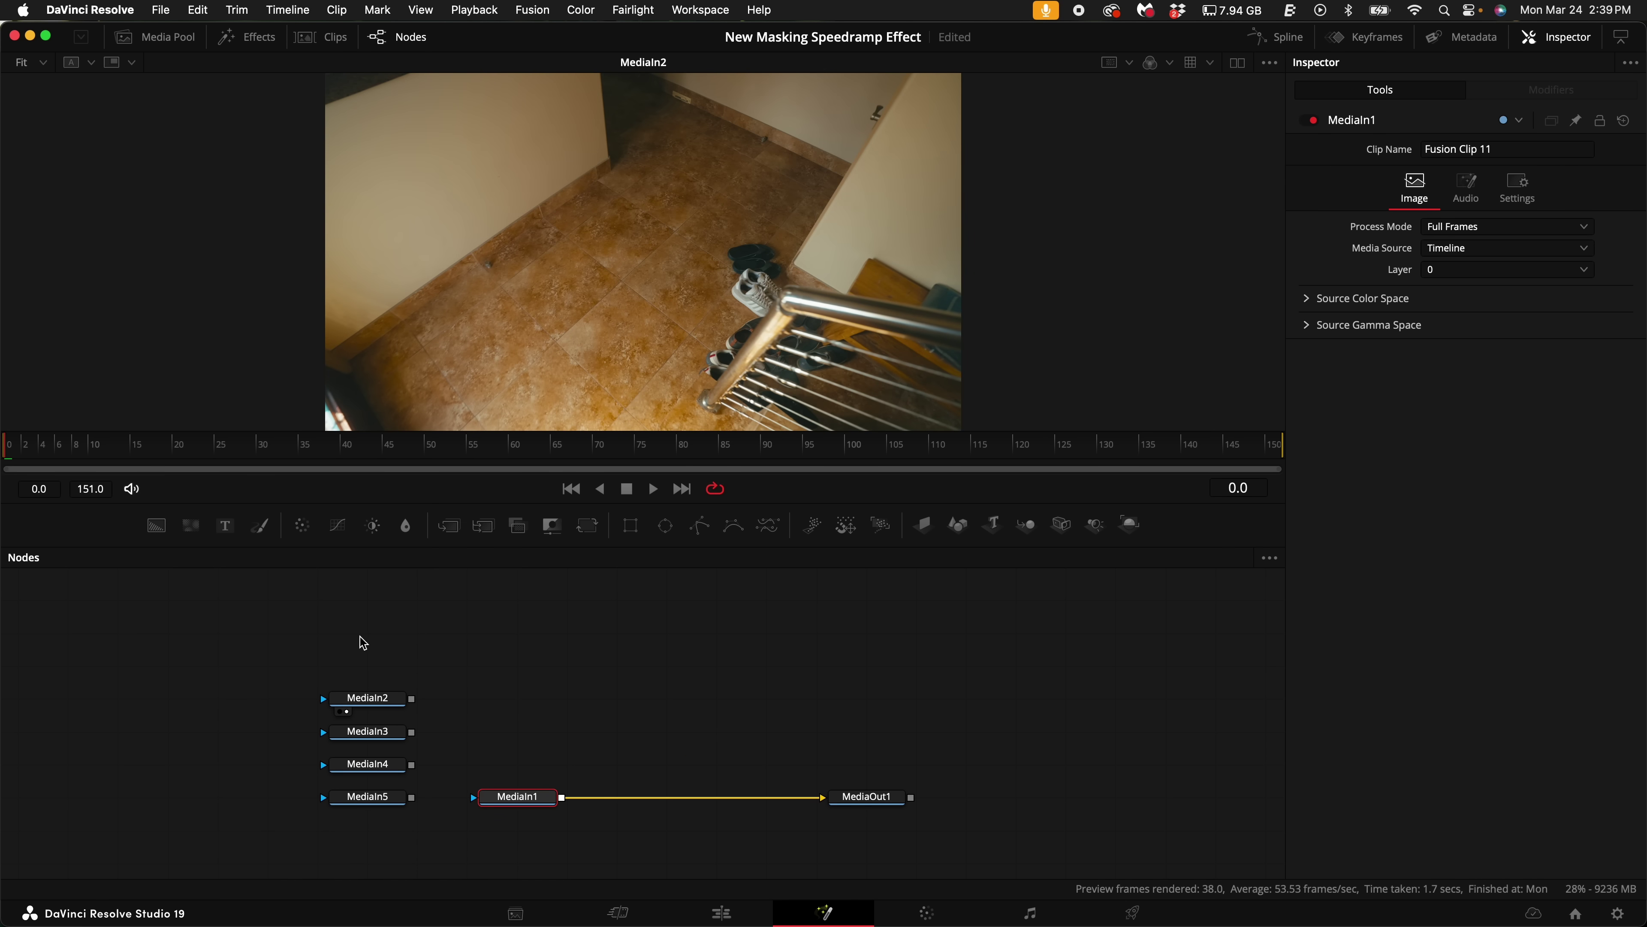
{"action": "left_click_drag", "start_coordinate": [387, 692], "coordinate": [536, 658]}
{"action": "left_click", "coordinate": [520, 793]}
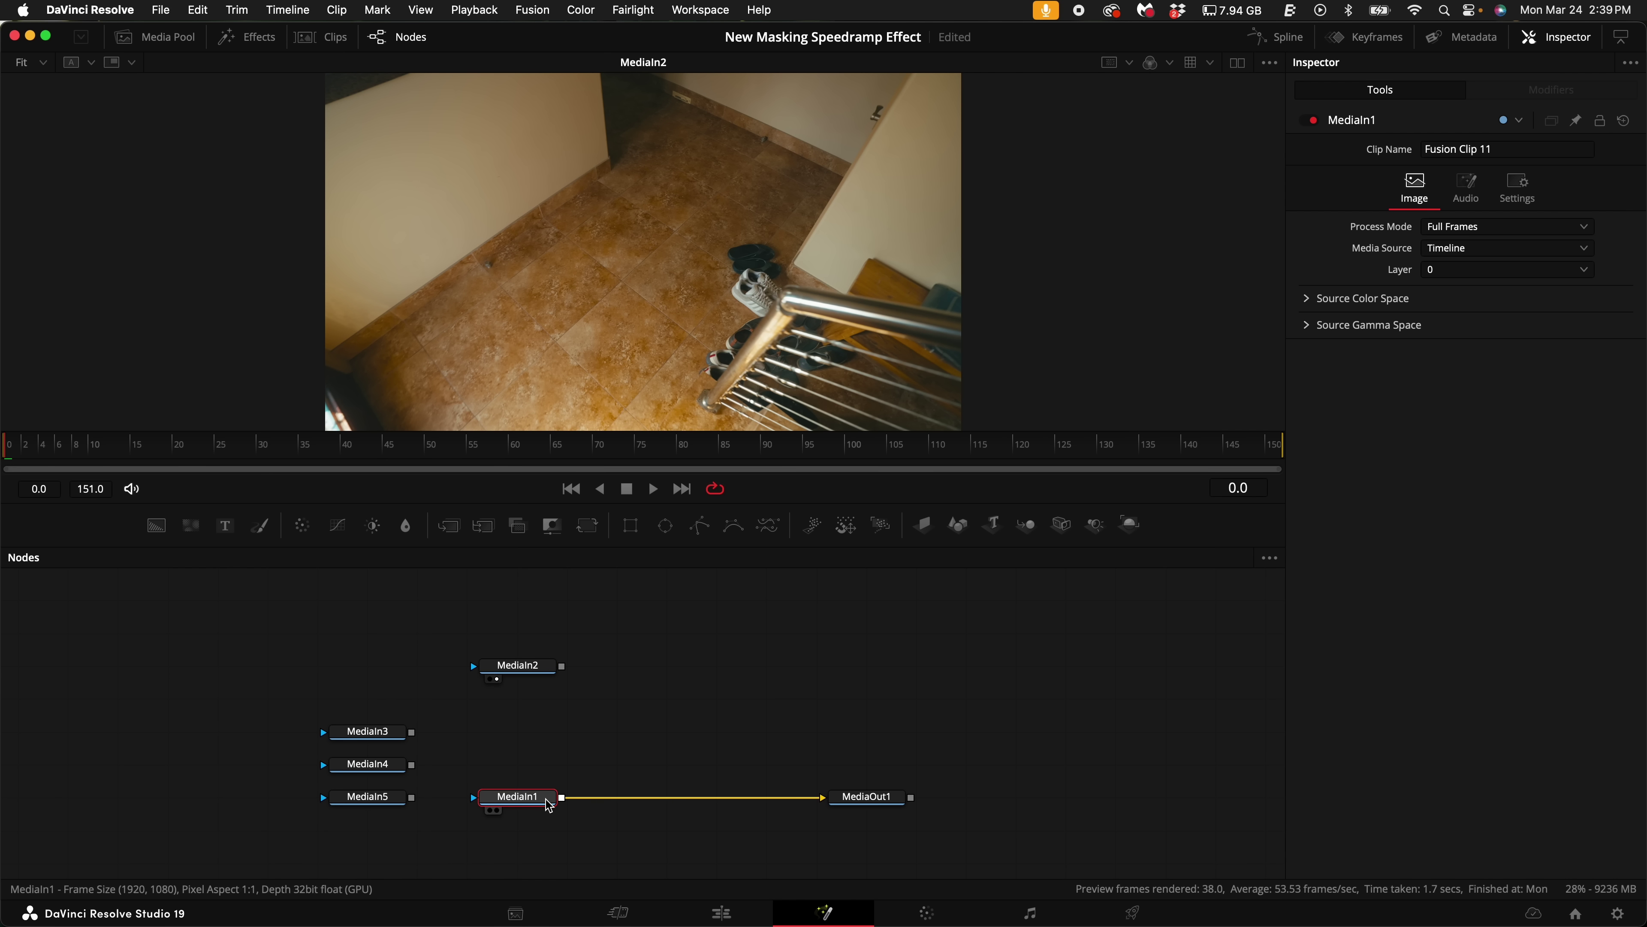
{"action": "left_click", "coordinate": [449, 526]}
{"action": "left_click_drag", "start_coordinate": [562, 666], "coordinate": [621, 800]}
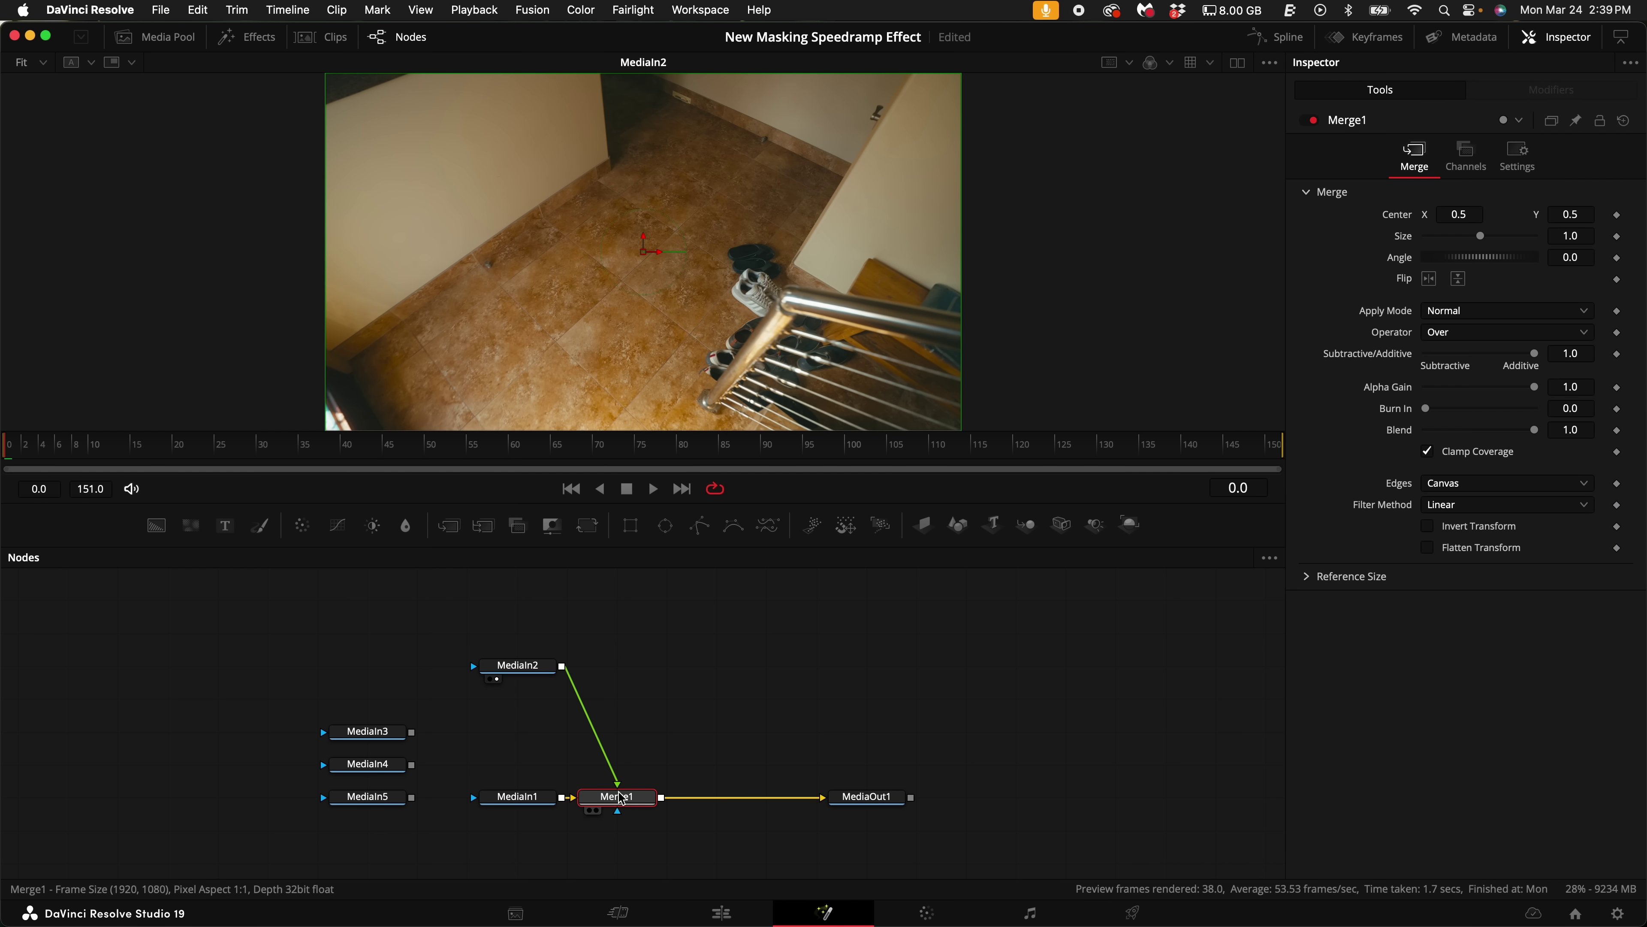
Step: Enlarge the viewer showing MediaIn2 at frame 0 and attach an inverted Polygon mask to MediaIn2
{"action": "left_click", "coordinate": [489, 678]}
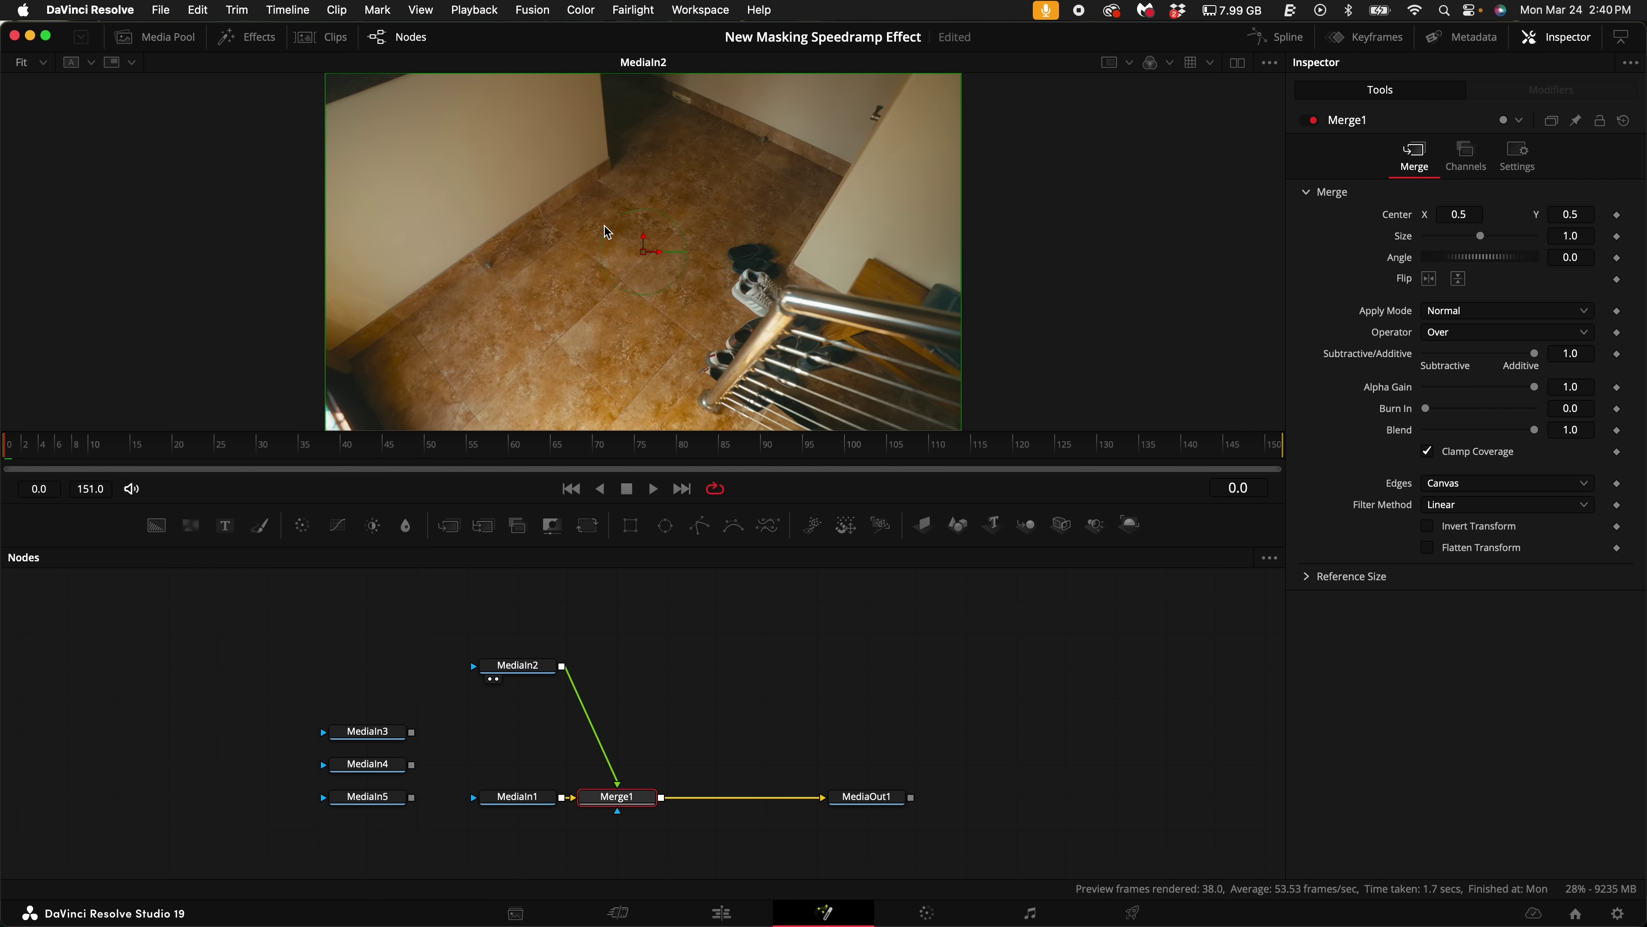
{"action": "scroll", "coordinate": [635, 330], "scroll_direction": "down", "scroll_amount": 2}
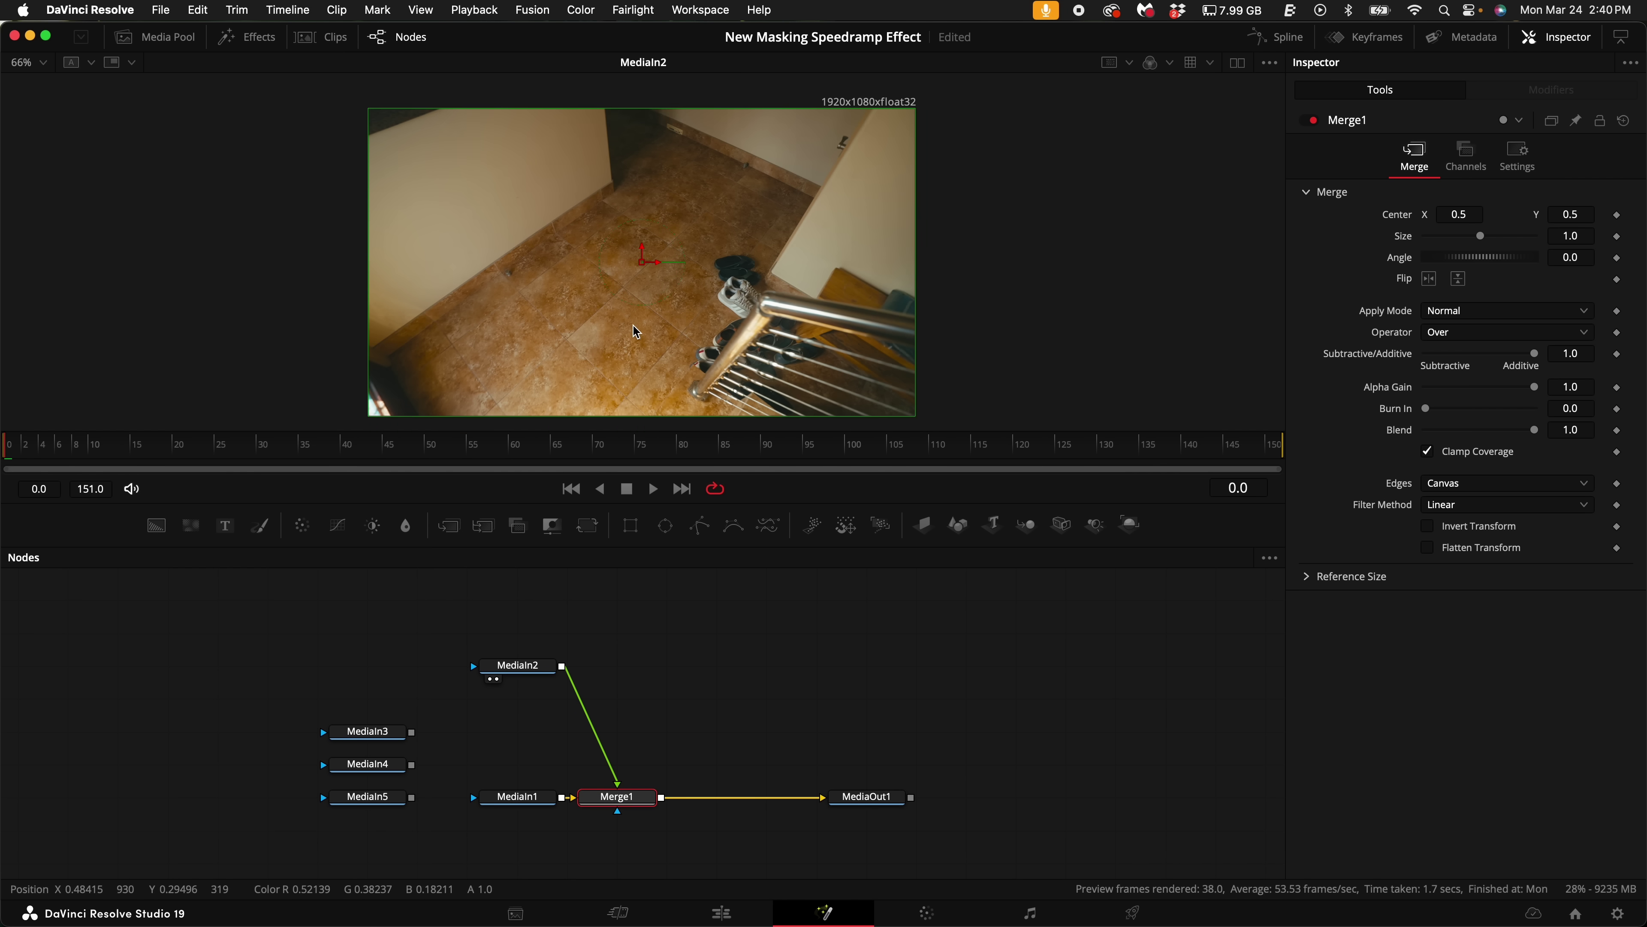
{"action": "left_click_drag", "start_coordinate": [746, 504], "coordinate": [747, 590]}
{"action": "left_click_drag", "start_coordinate": [46, 529], "coordinate": [9, 547]}
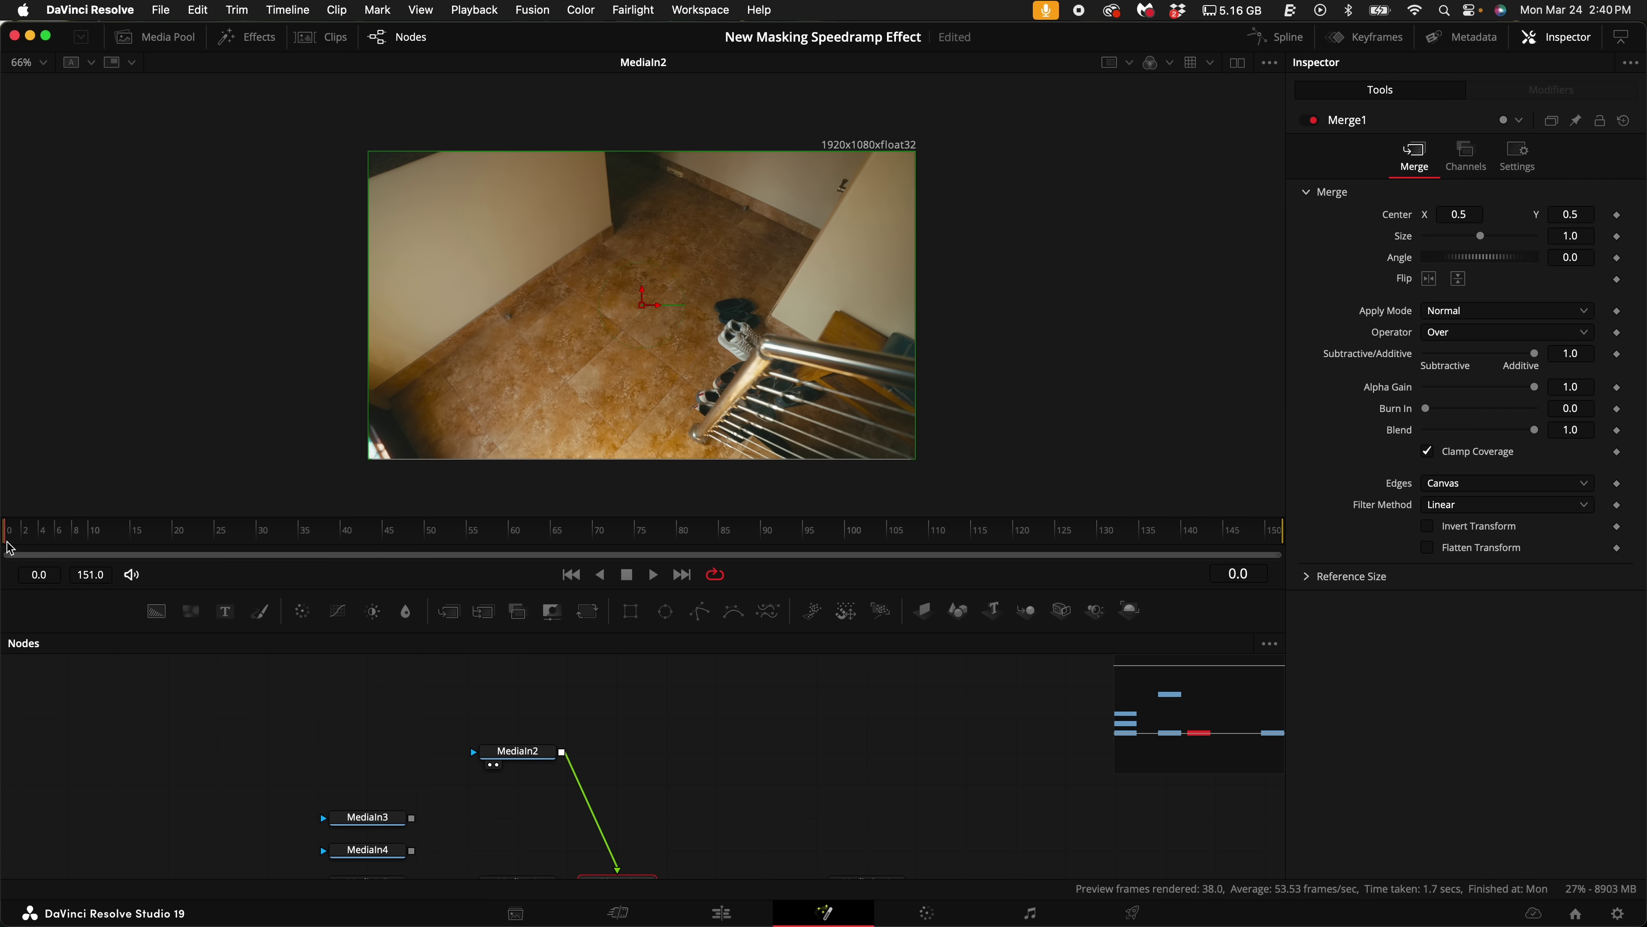
{"action": "left_click", "coordinate": [517, 751]}
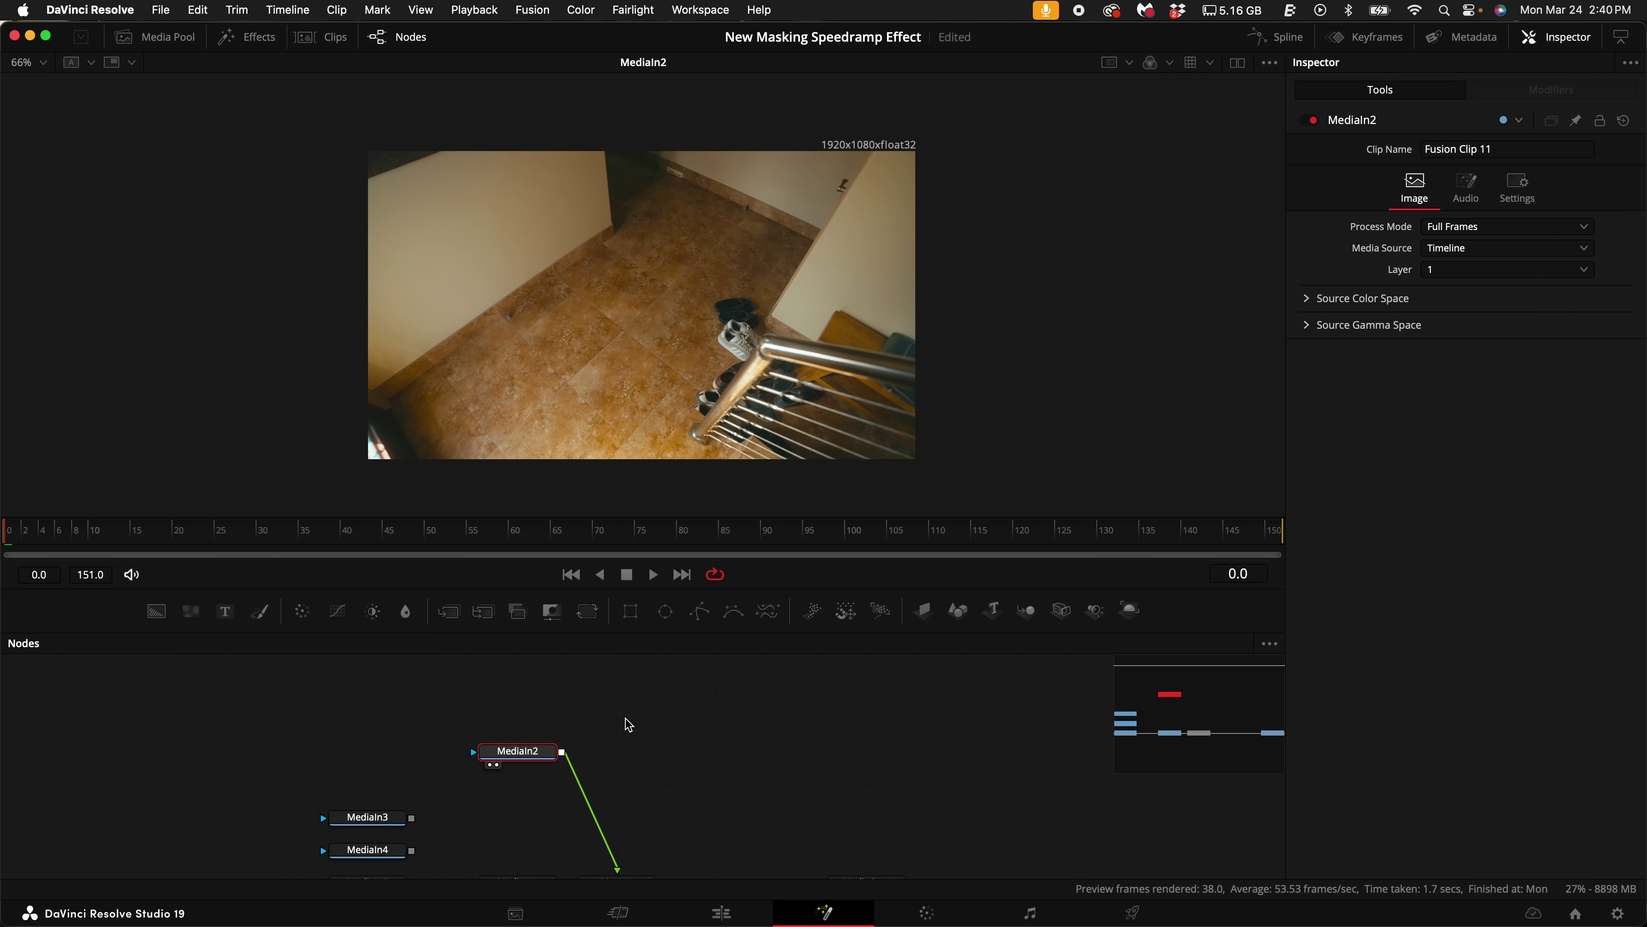
{"action": "left_click", "coordinate": [701, 612]}
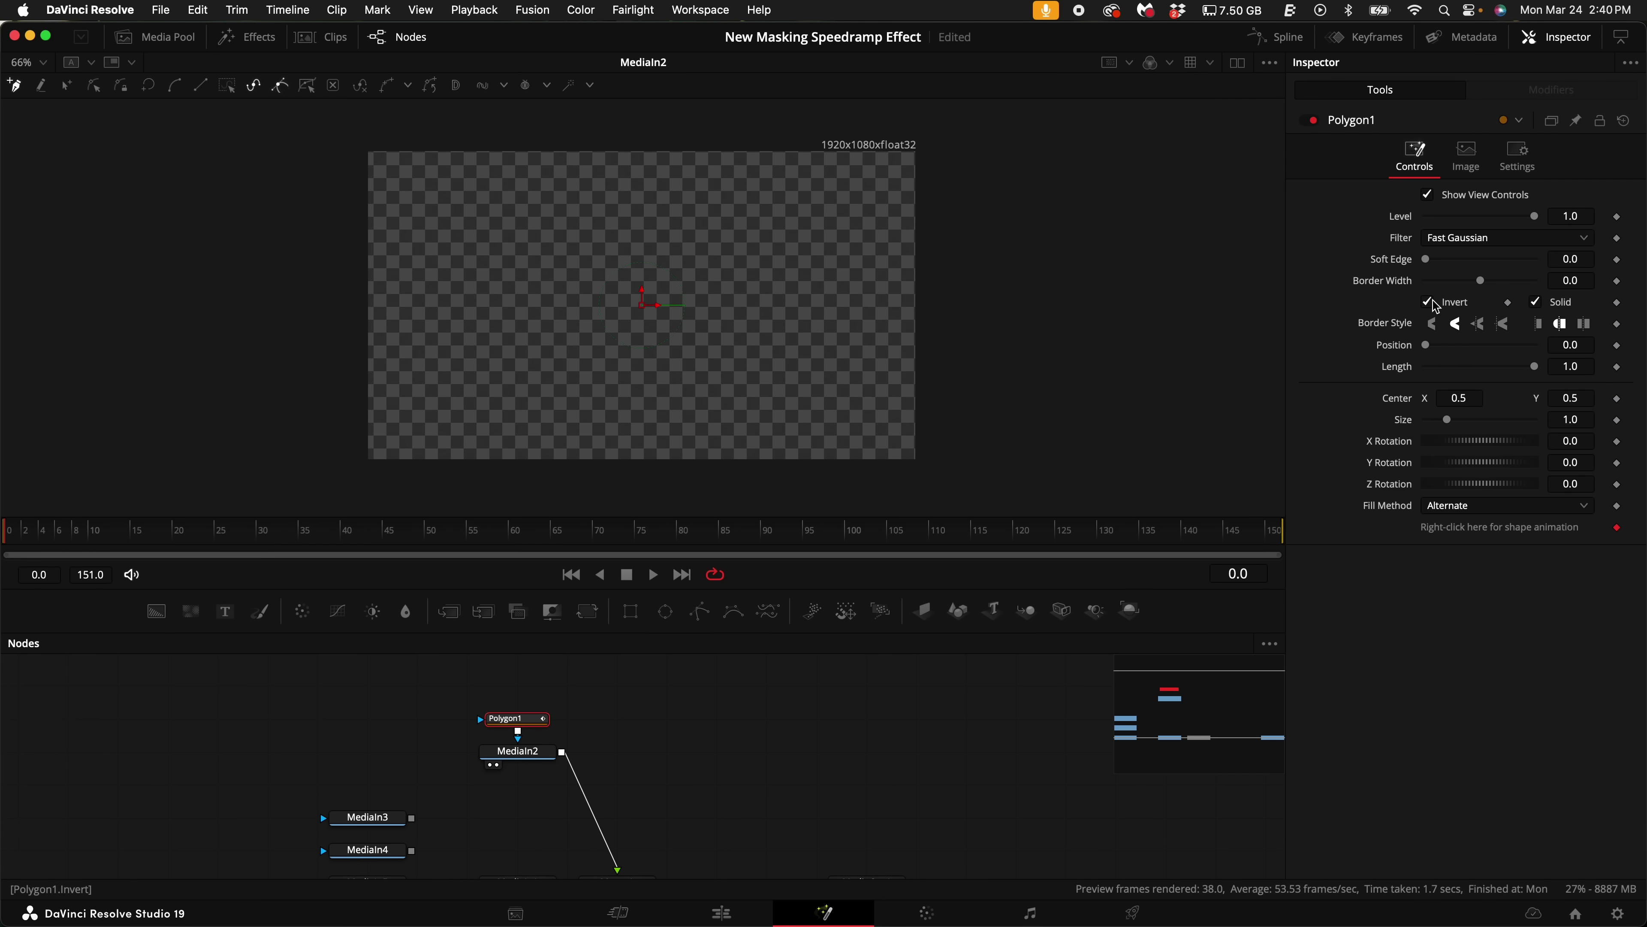
{"action": "scroll", "coordinate": [733, 305], "scroll_direction": "up", "scroll_amount": 3}
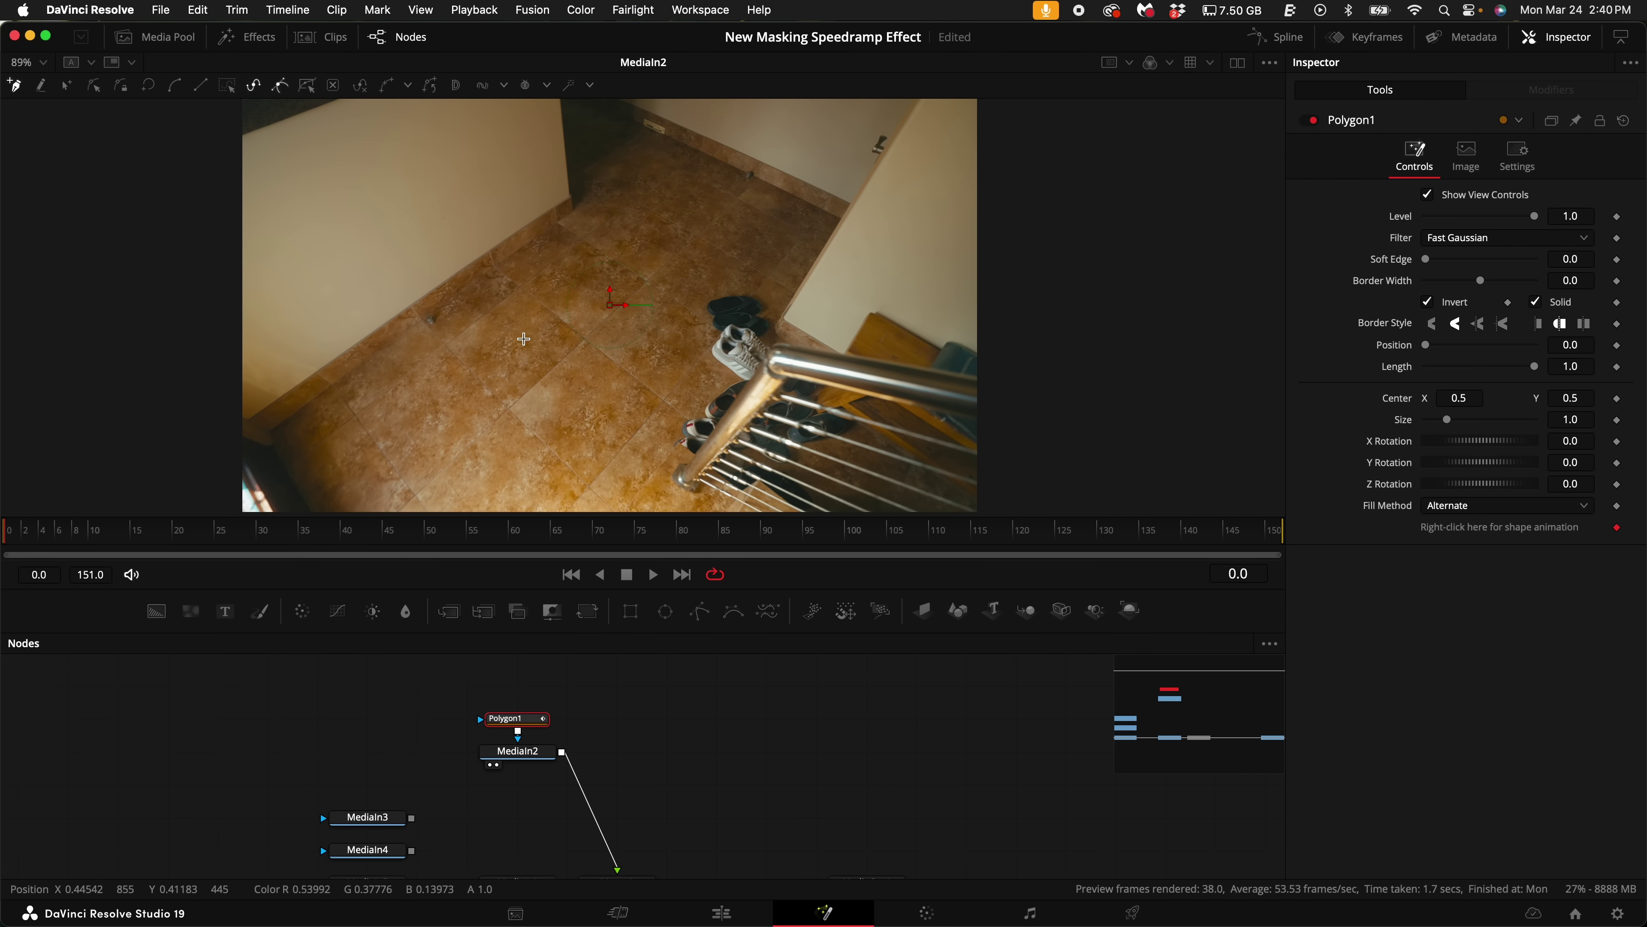
Step: Draw the mask along the floor's upper edge and the right wall, closing it above the frame to cut out the upper area
{"action": "left_click", "coordinate": [270, 432]}
{"action": "left_click", "coordinate": [559, 221]}
{"action": "left_click", "coordinate": [648, 283]}
{"action": "left_click", "coordinate": [696, 235]}
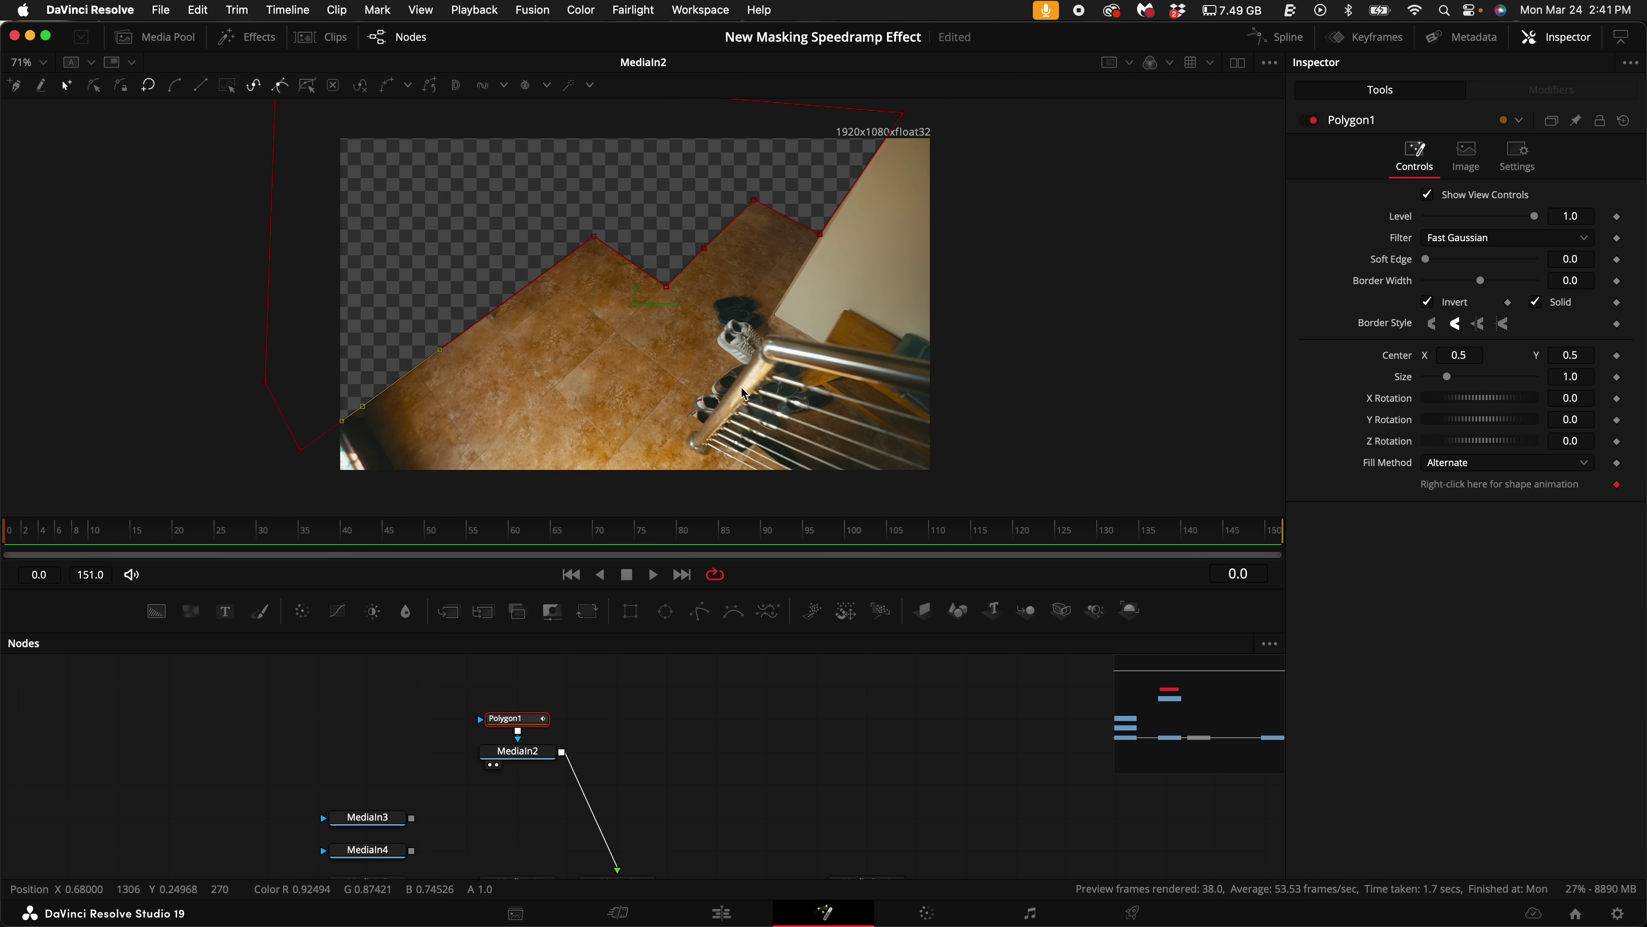
Step: Reshape the Polygon1 mask at frame 16 to follow the floor edge and the window frame
{"action": "left_click_drag", "start_coordinate": [97, 541], "coordinate": [141, 545]}
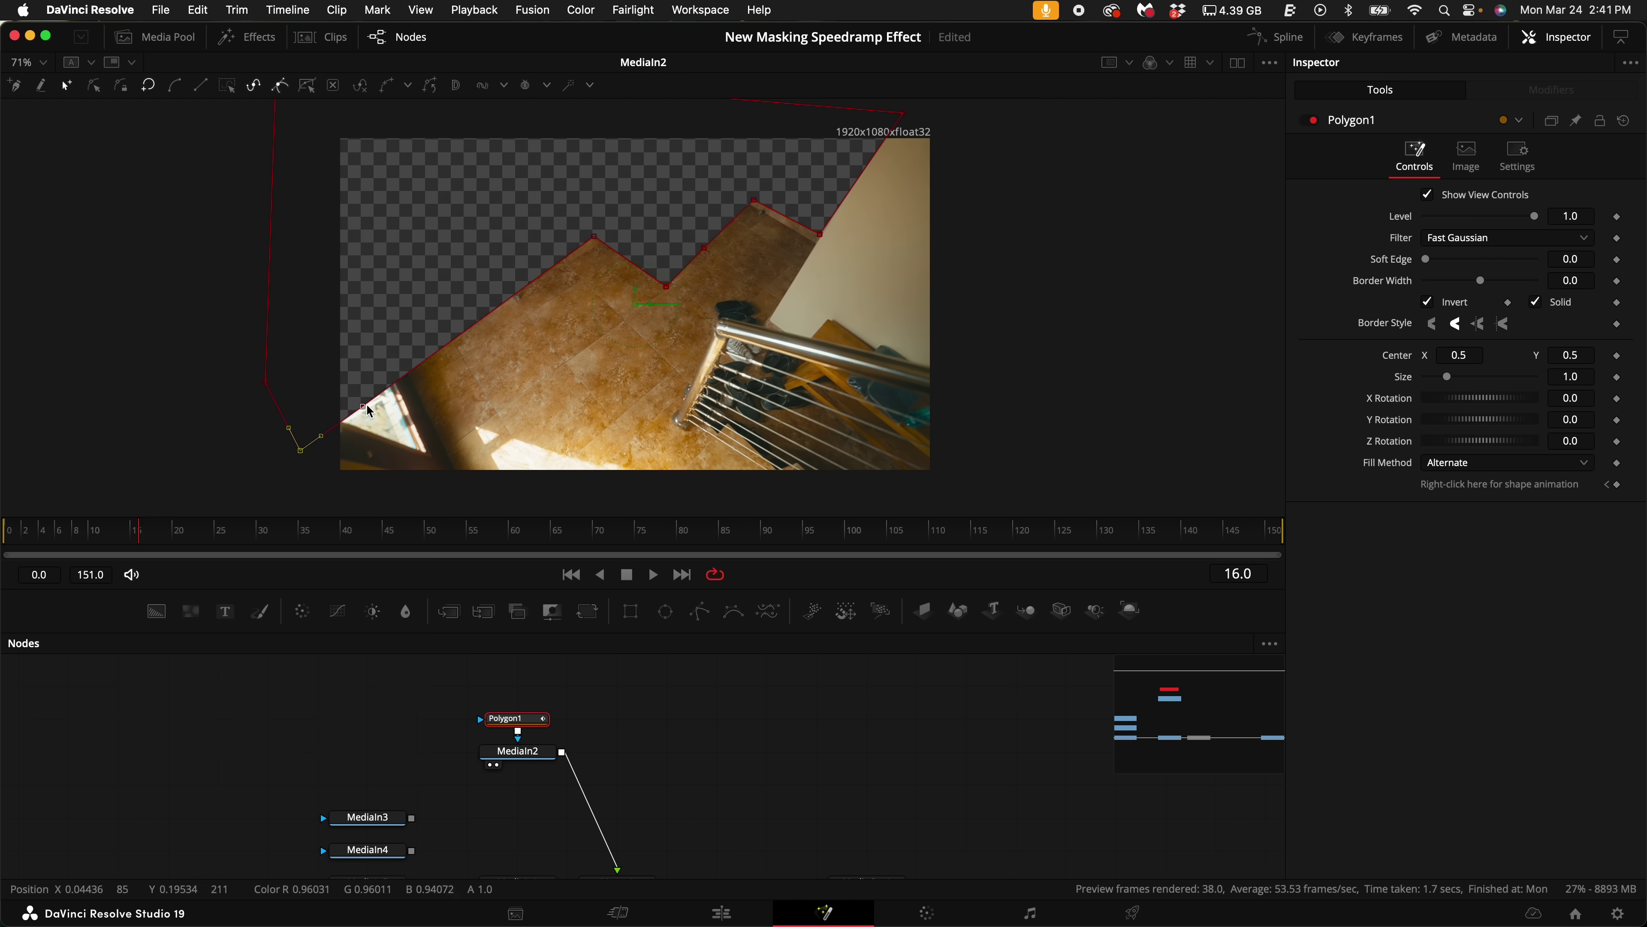
{"action": "left_click_drag", "start_coordinate": [363, 407], "coordinate": [406, 362]}
{"action": "scroll", "coordinate": [406, 362], "scroll_direction": "up", "scroll_amount": 2}
{"action": "scroll", "coordinate": [488, 465], "scroll_direction": "down", "scroll_amount": 4}
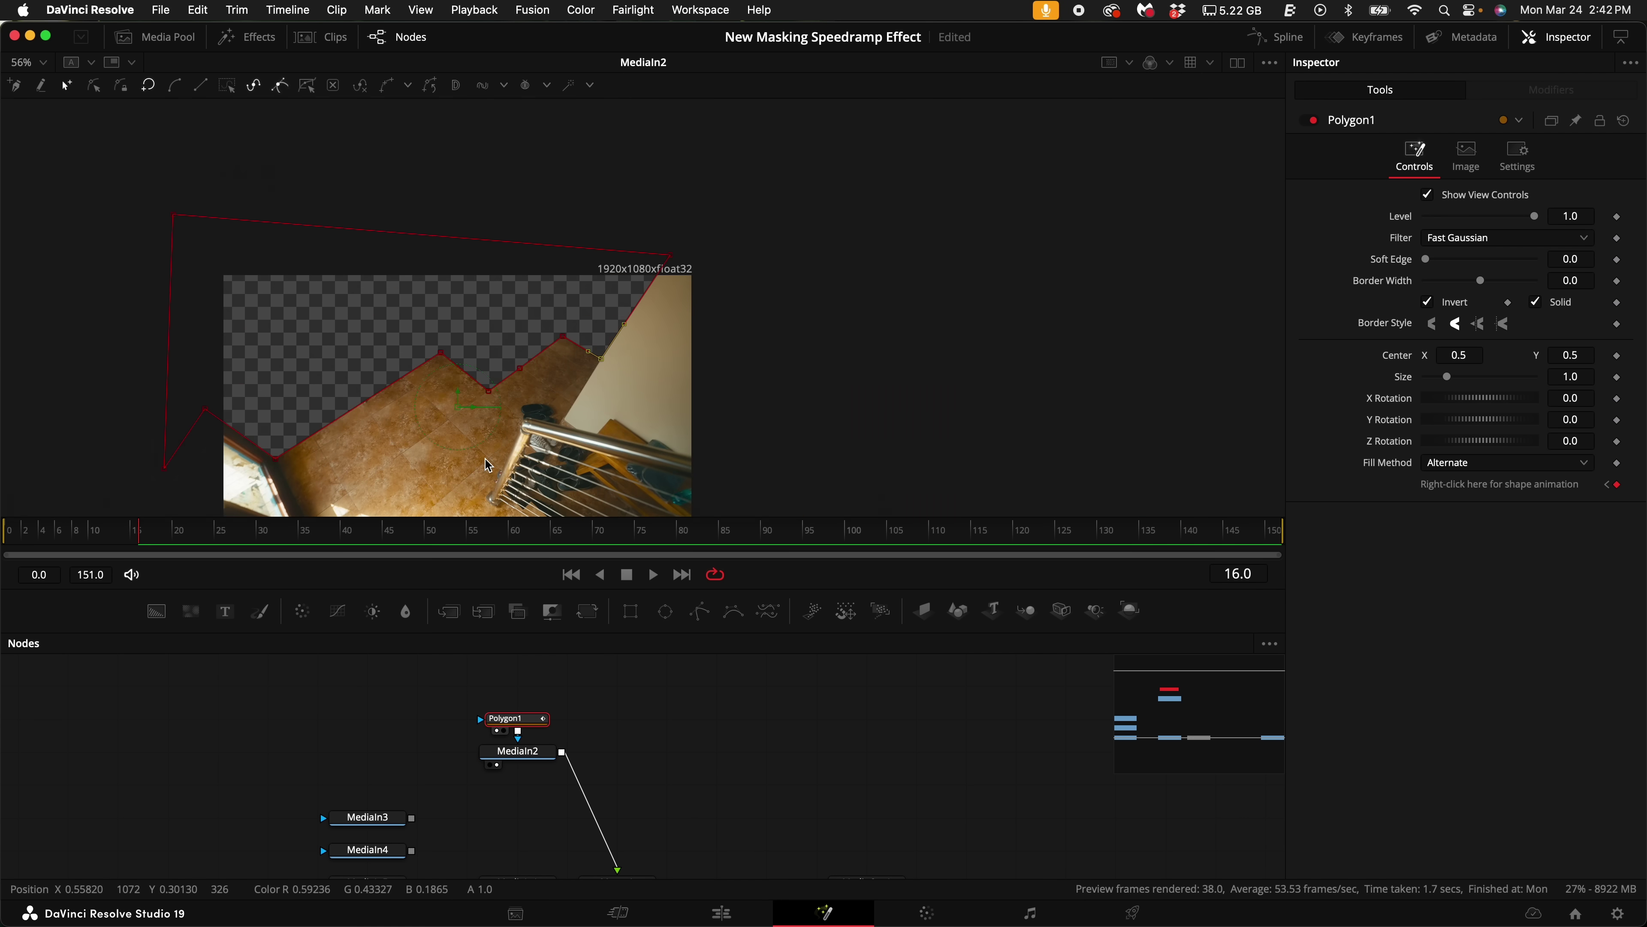
Step: Fit the Polygon1 mask points to the shifted floor and wall edges at frame 32
{"action": "left_click_drag", "start_coordinate": [163, 537], "coordinate": [277, 539]}
{"action": "scroll", "coordinate": [298, 486], "scroll_direction": "up", "scroll_amount": 3}
{"action": "left_click_drag", "start_coordinate": [263, 442], "coordinate": [309, 390]}
{"action": "scroll", "coordinate": [558, 318], "scroll_direction": "up", "scroll_amount": 2}
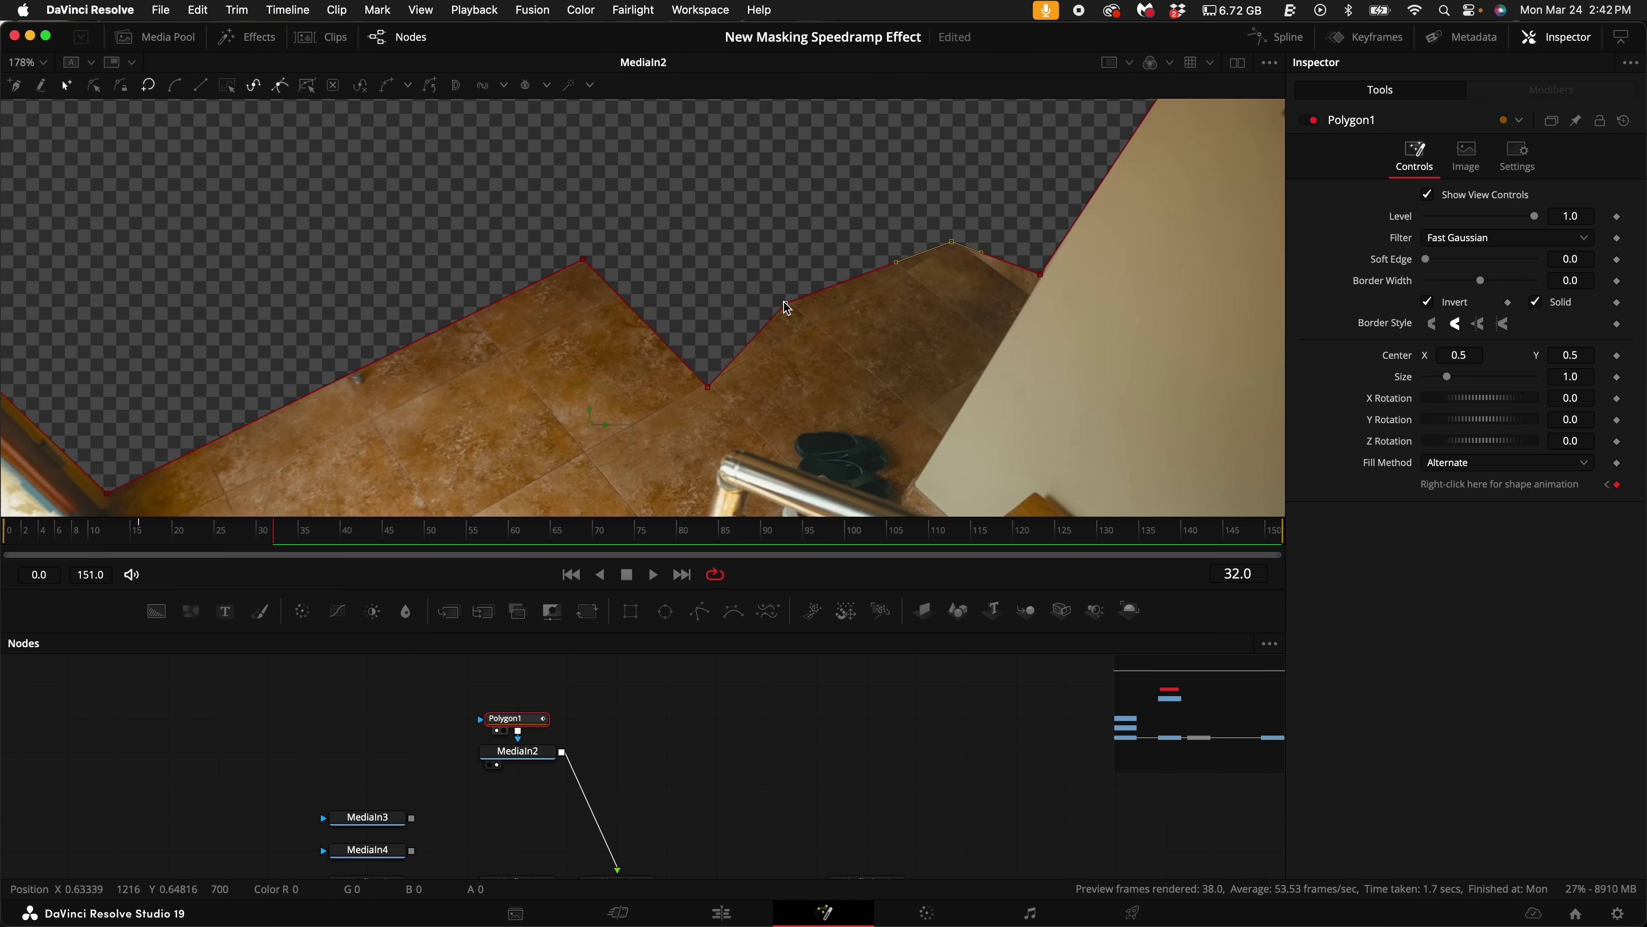
Step: Realign the Polygon1 mask at frame 45 with the floor corners, the window frame and the right wall
{"action": "left_click_drag", "start_coordinate": [273, 531], "coordinate": [383, 530]}
{"action": "scroll", "coordinate": [317, 167], "scroll_direction": "down", "scroll_amount": 2}
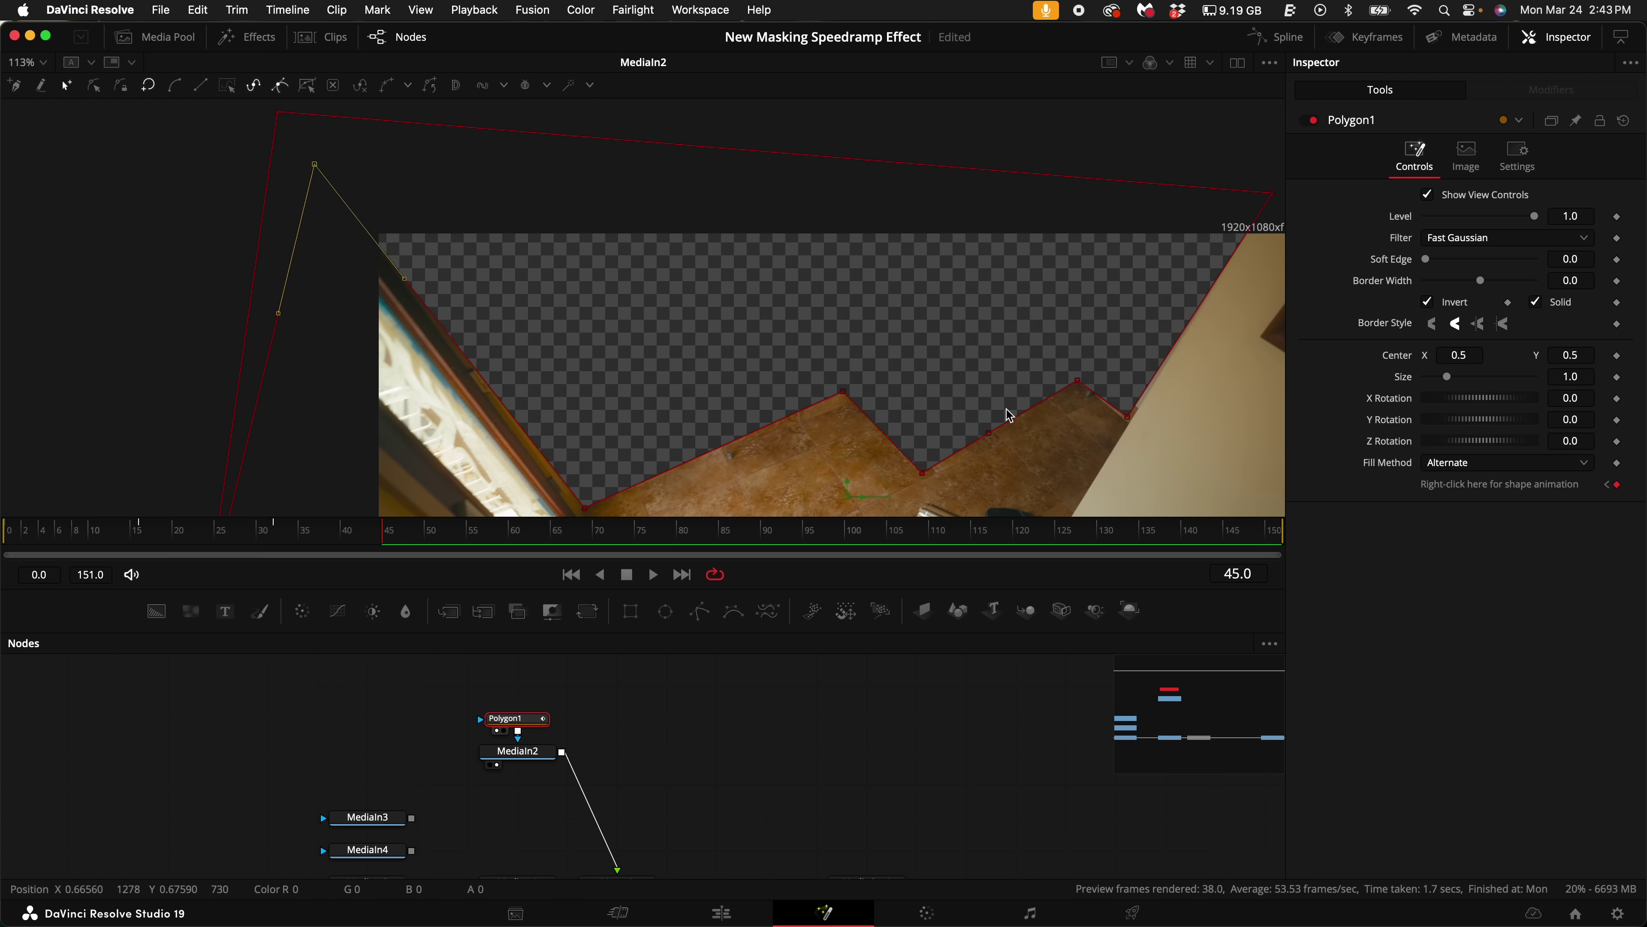
{"action": "scroll", "coordinate": [930, 349], "scroll_direction": "up", "scroll_amount": 1}
{"action": "scroll", "coordinate": [1103, 357], "scroll_direction": "down", "scroll_amount": 2}
{"action": "scroll", "coordinate": [498, 230], "scroll_direction": "down", "scroll_amount": 1}
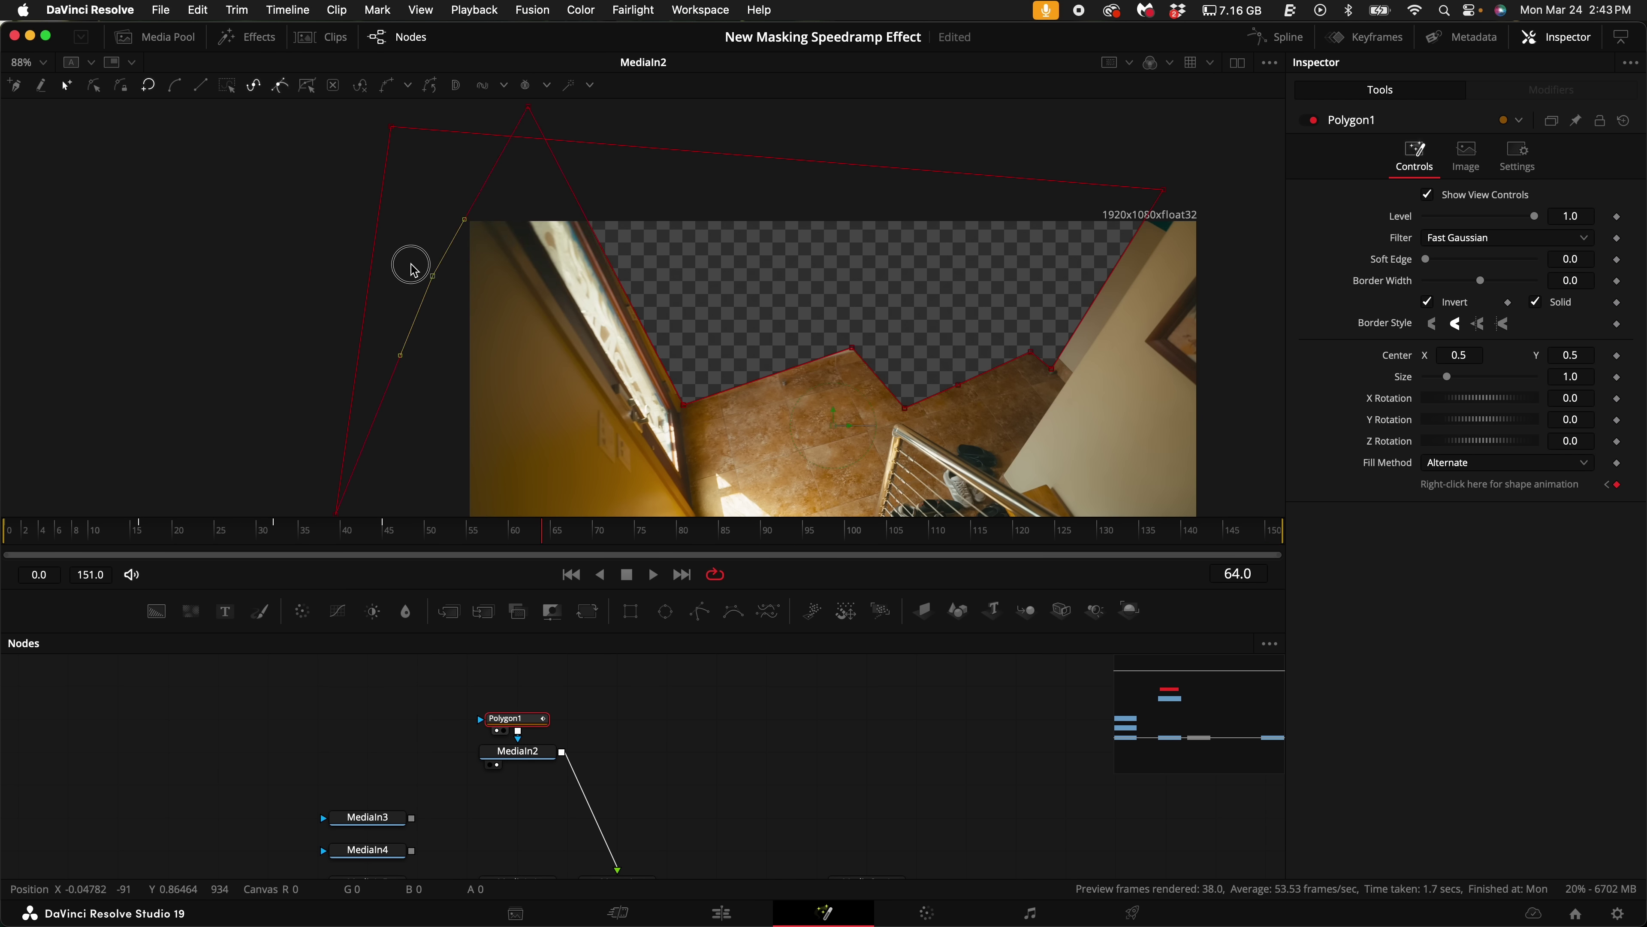
Step: Adjust the Polygon1 mask outline at frame 64 and check its fit at frame 75
{"action": "scroll", "coordinate": [497, 229], "scroll_direction": "up", "scroll_amount": 2}
{"action": "scroll", "coordinate": [454, 324], "scroll_direction": "down", "scroll_amount": 2}
{"action": "scroll", "coordinate": [389, 421], "scroll_direction": "up", "scroll_amount": 1}
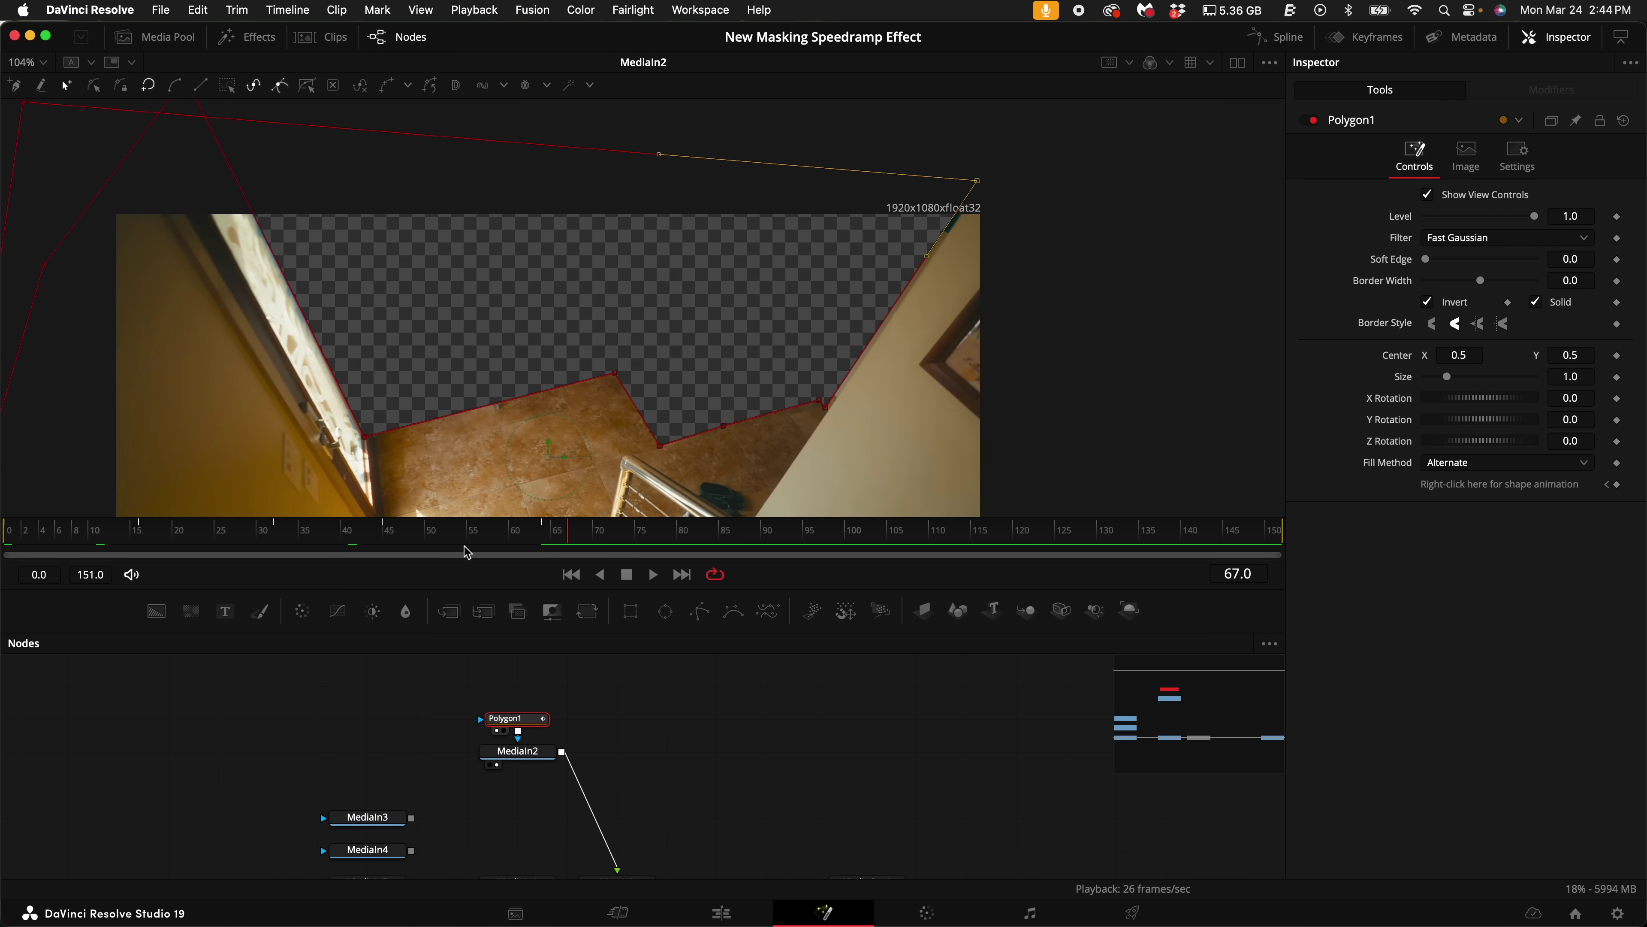
{"action": "scroll", "coordinate": [493, 389], "scroll_direction": "down", "scroll_amount": 2}
{"action": "left_click", "coordinate": [638, 530]}
{"action": "left_click", "coordinate": [632, 371]}
{"action": "scroll", "coordinate": [688, 243], "scroll_direction": "down", "scroll_amount": 1}
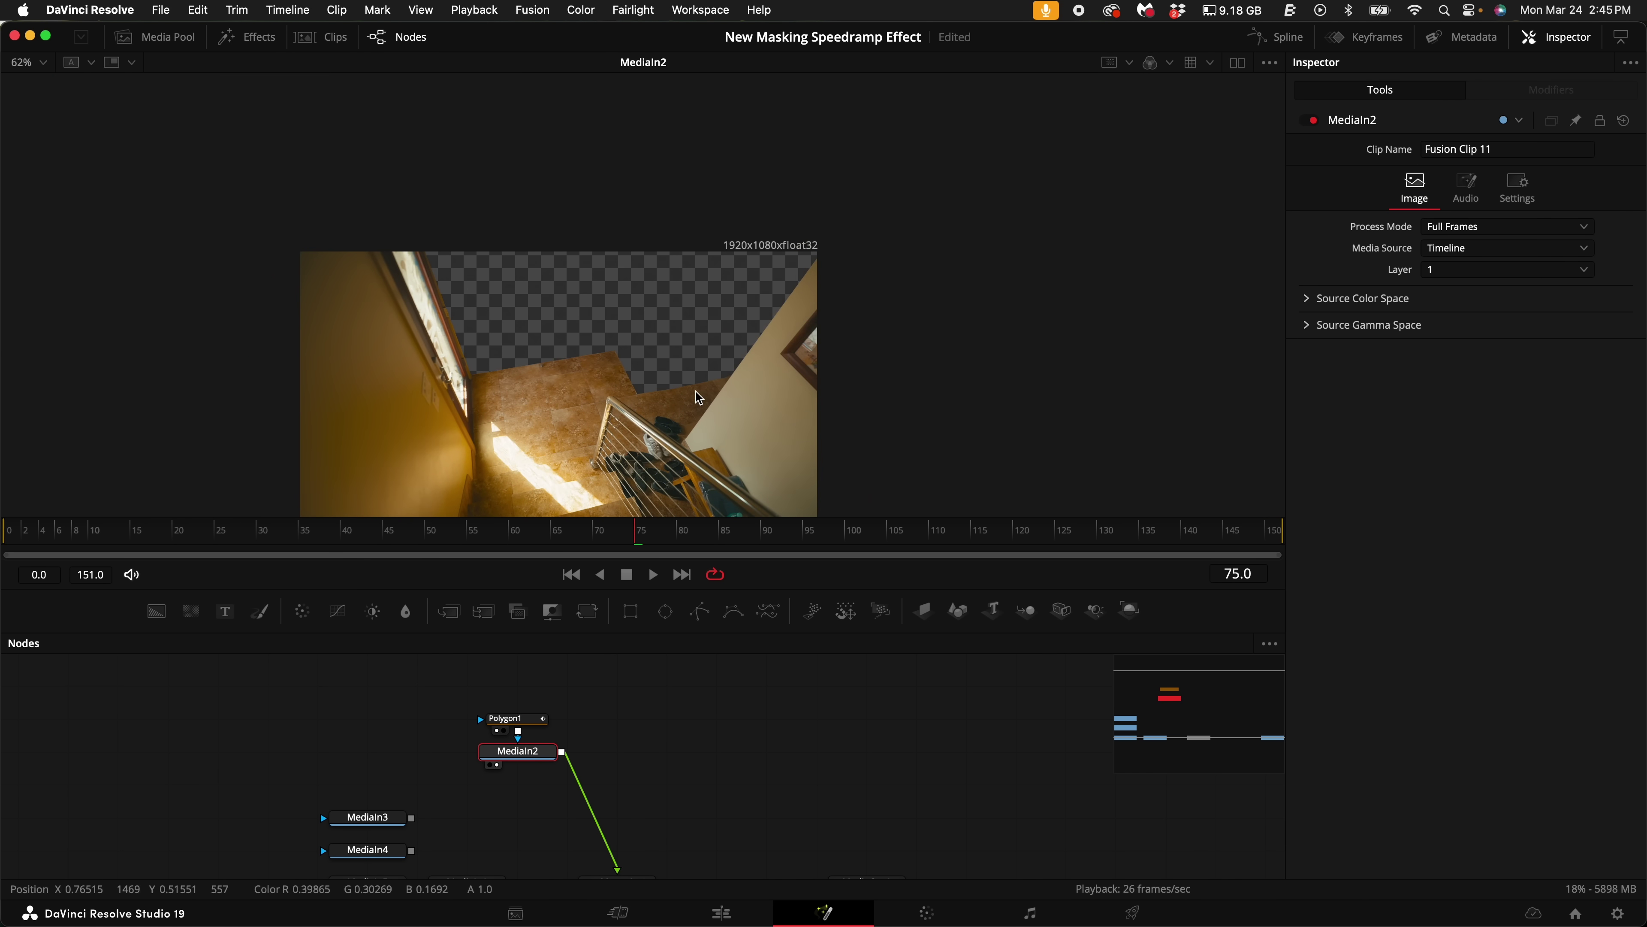
Step: Show MediaOut1 in the viewer and move MediaIn3, MediaIn4 and MediaIn5 away from the connected nodes
{"action": "scroll", "coordinate": [629, 762], "scroll_direction": "down", "scroll_amount": 3}
{"action": "left_click_drag", "start_coordinate": [881, 789], "coordinate": [686, 437]}
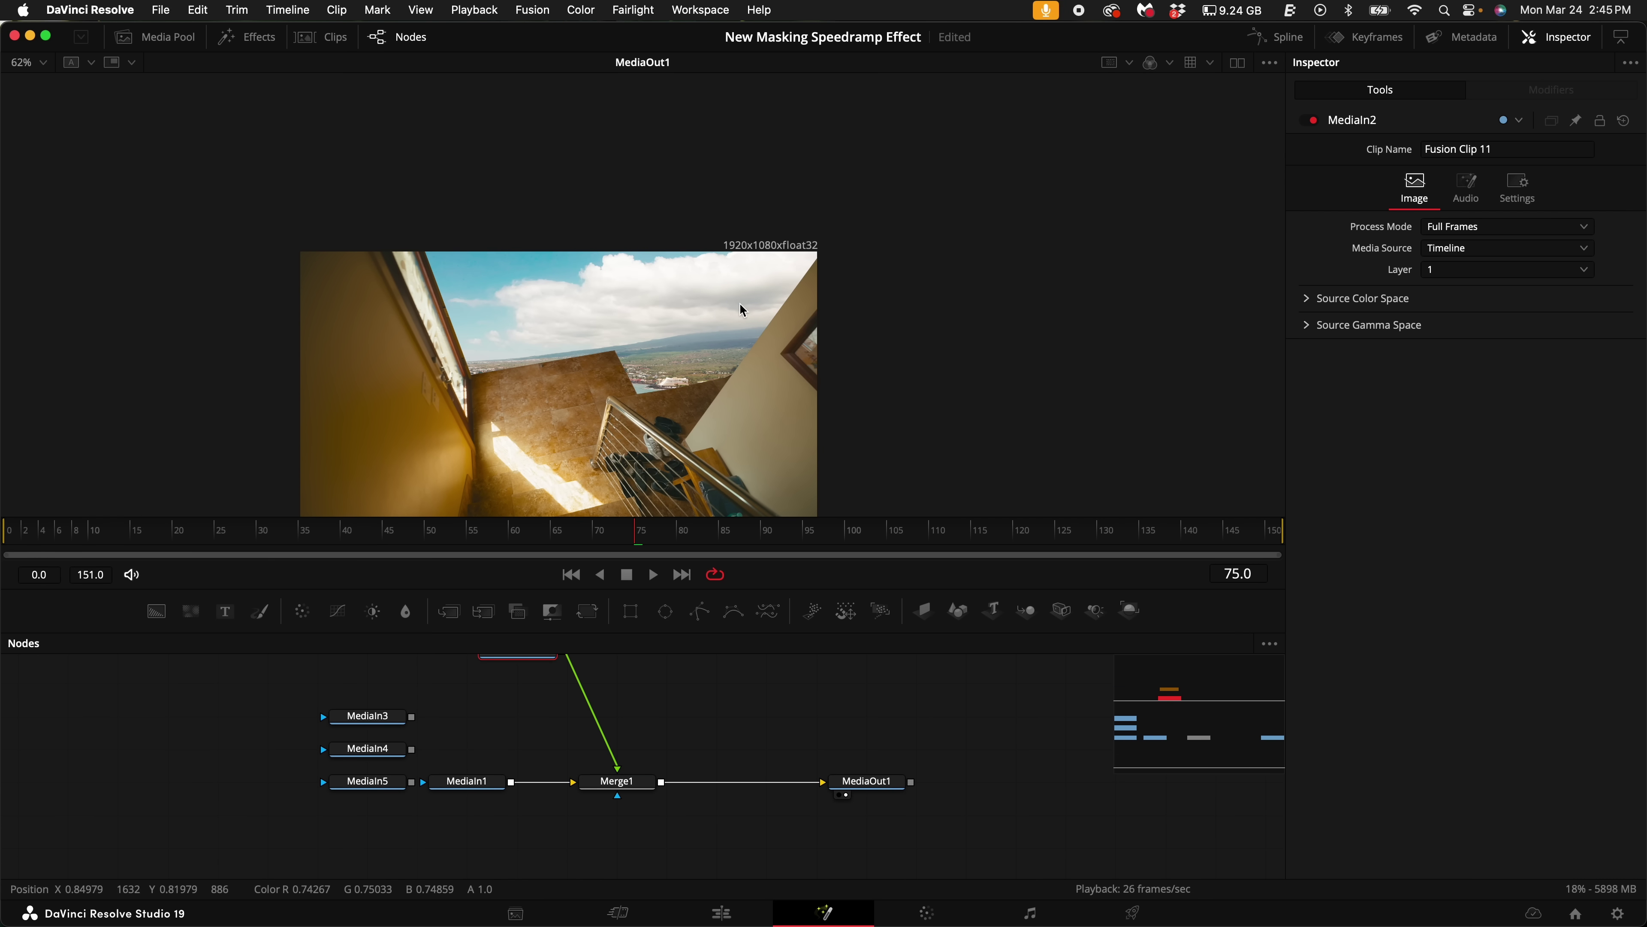
{"action": "left_click_drag", "start_coordinate": [383, 837], "coordinate": [384, 838]}
{"action": "scroll", "coordinate": [454, 805], "scroll_direction": "up", "scroll_amount": 2}
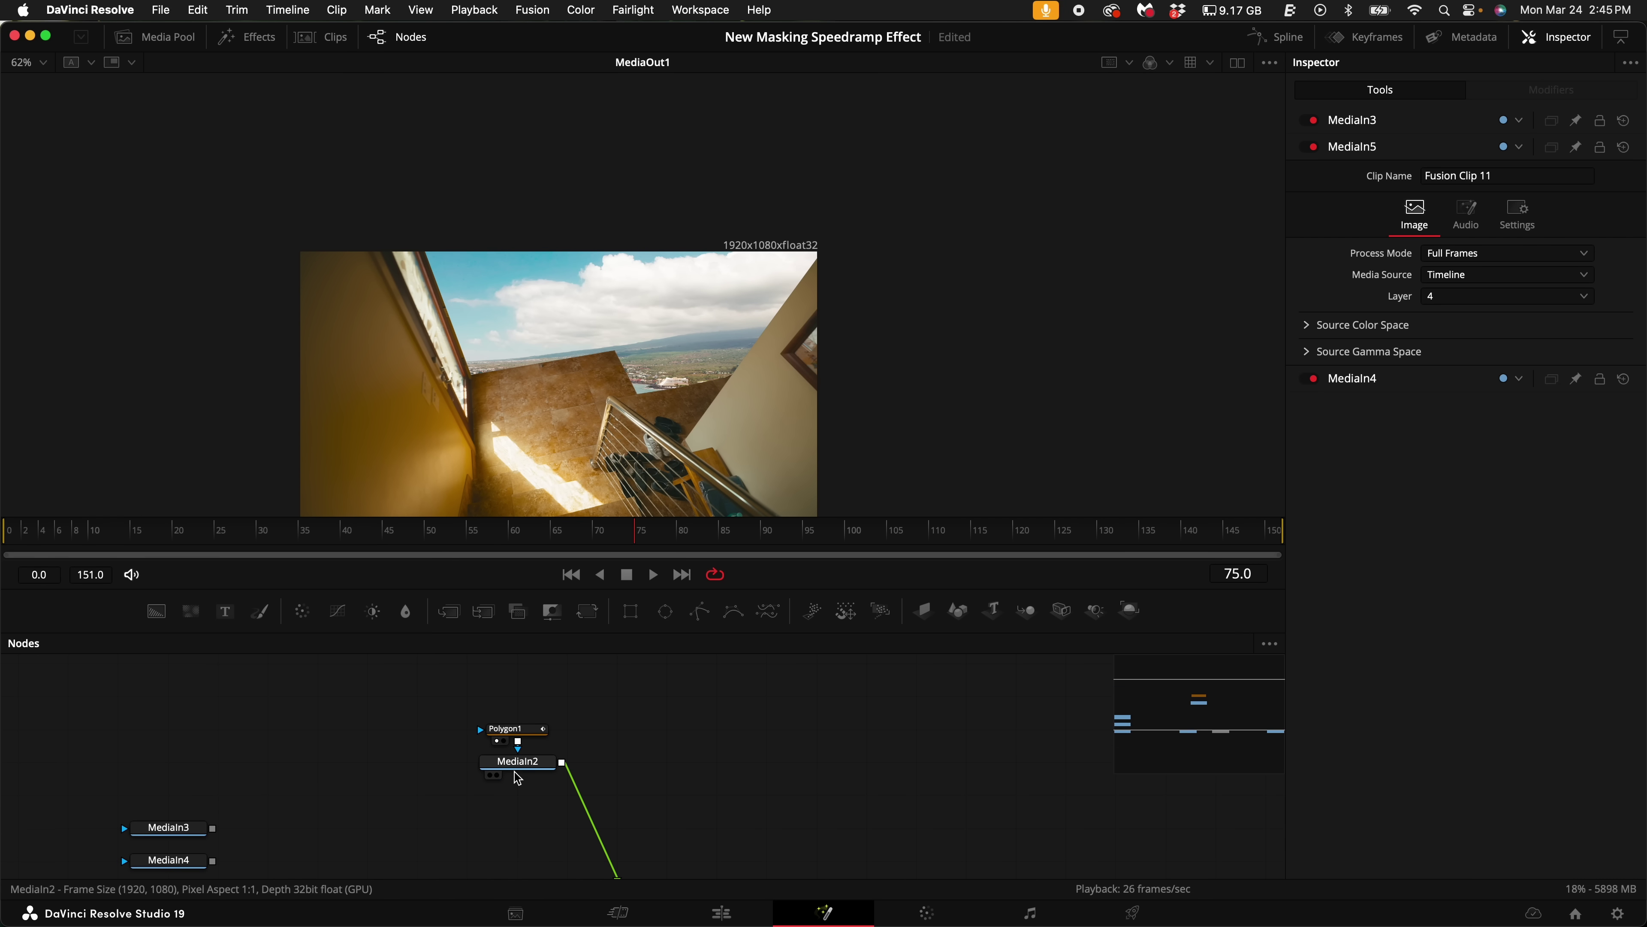
Step: Add a Transform node after MediaIn2 and lower its Center Y to -0.005
{"action": "left_click", "coordinate": [526, 770]}
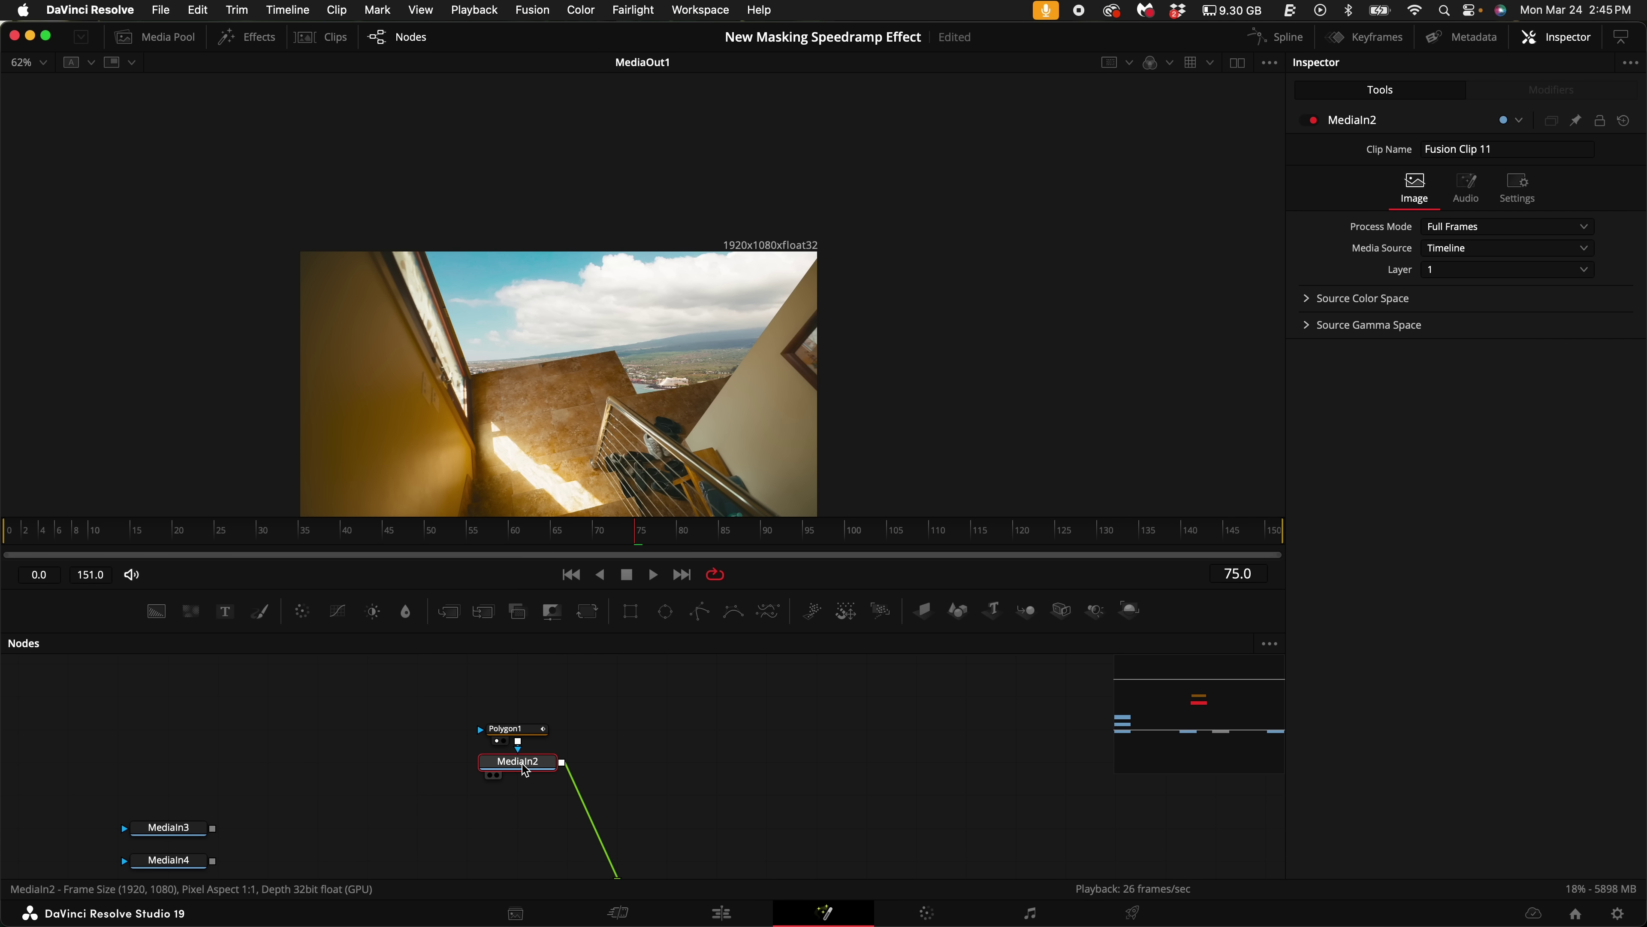
{"action": "key", "text": "shift+space"}
{"action": "type", "text": "tran"}
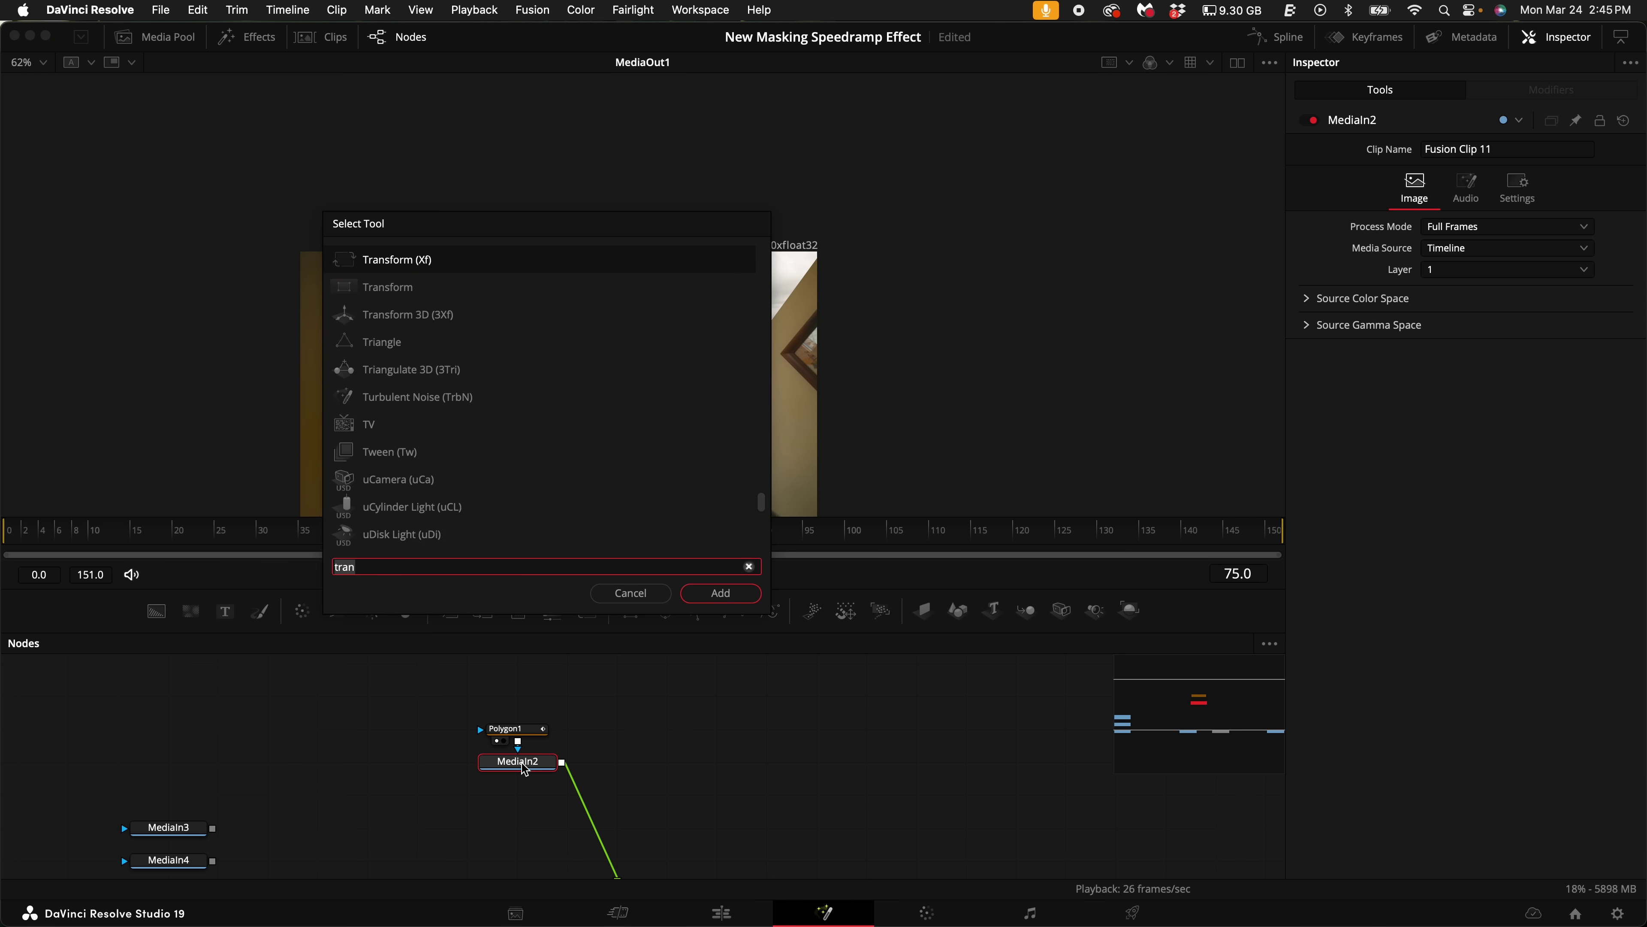
{"action": "key", "text": "Return"}
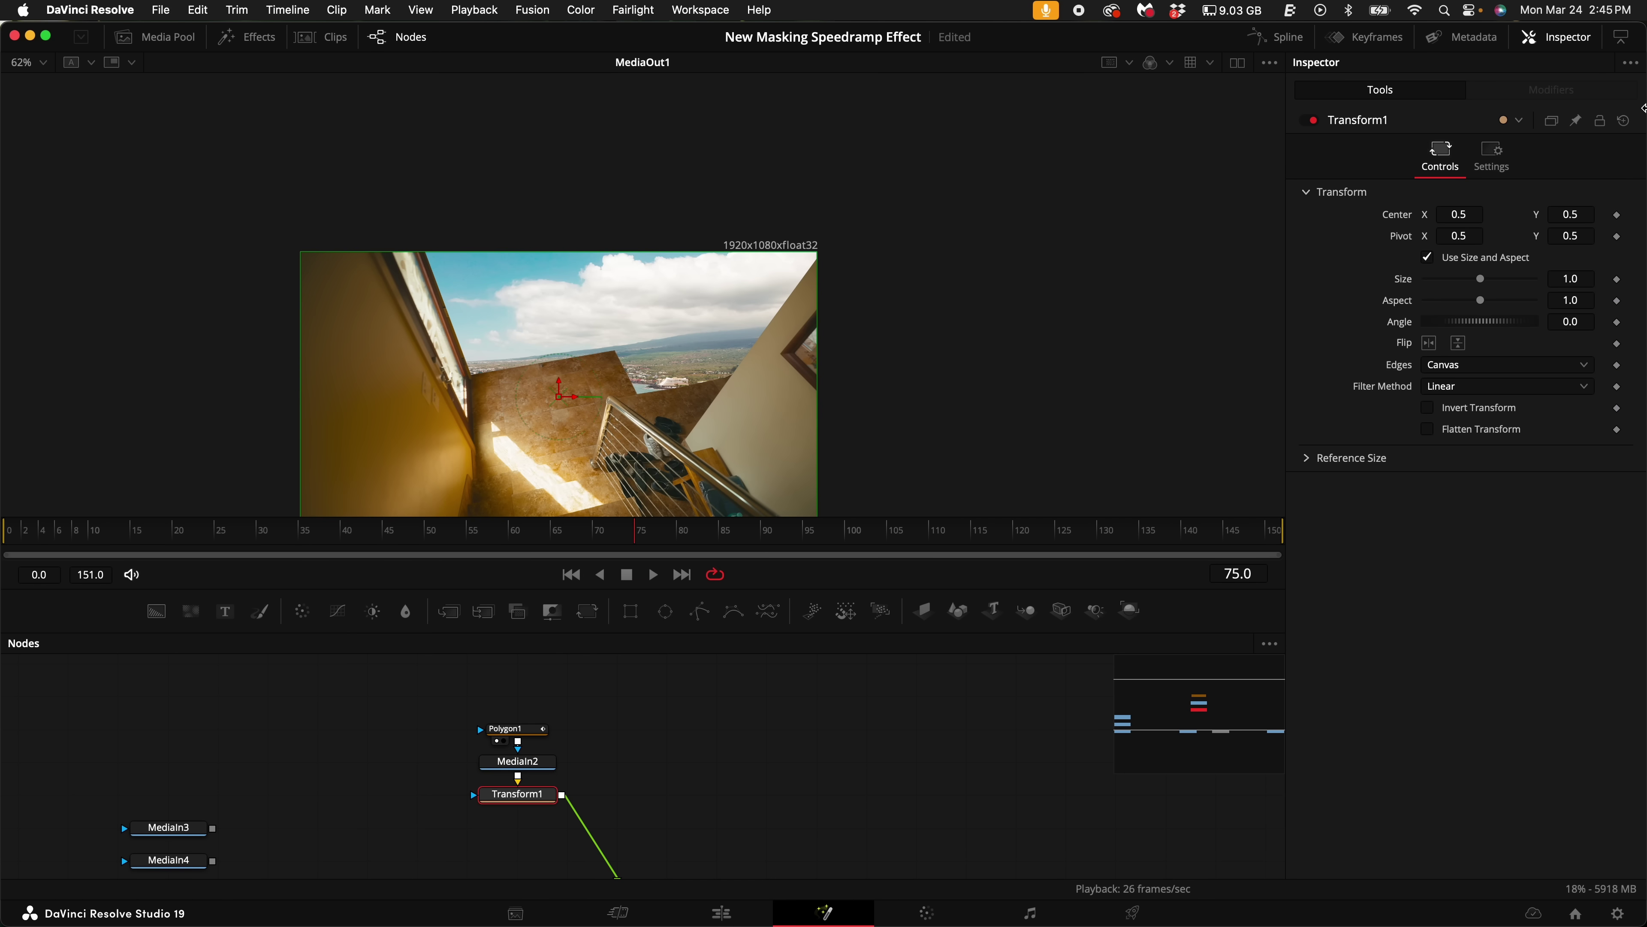
{"action": "left_click_drag", "start_coordinate": [1570, 214], "coordinate": [1168, 318]}
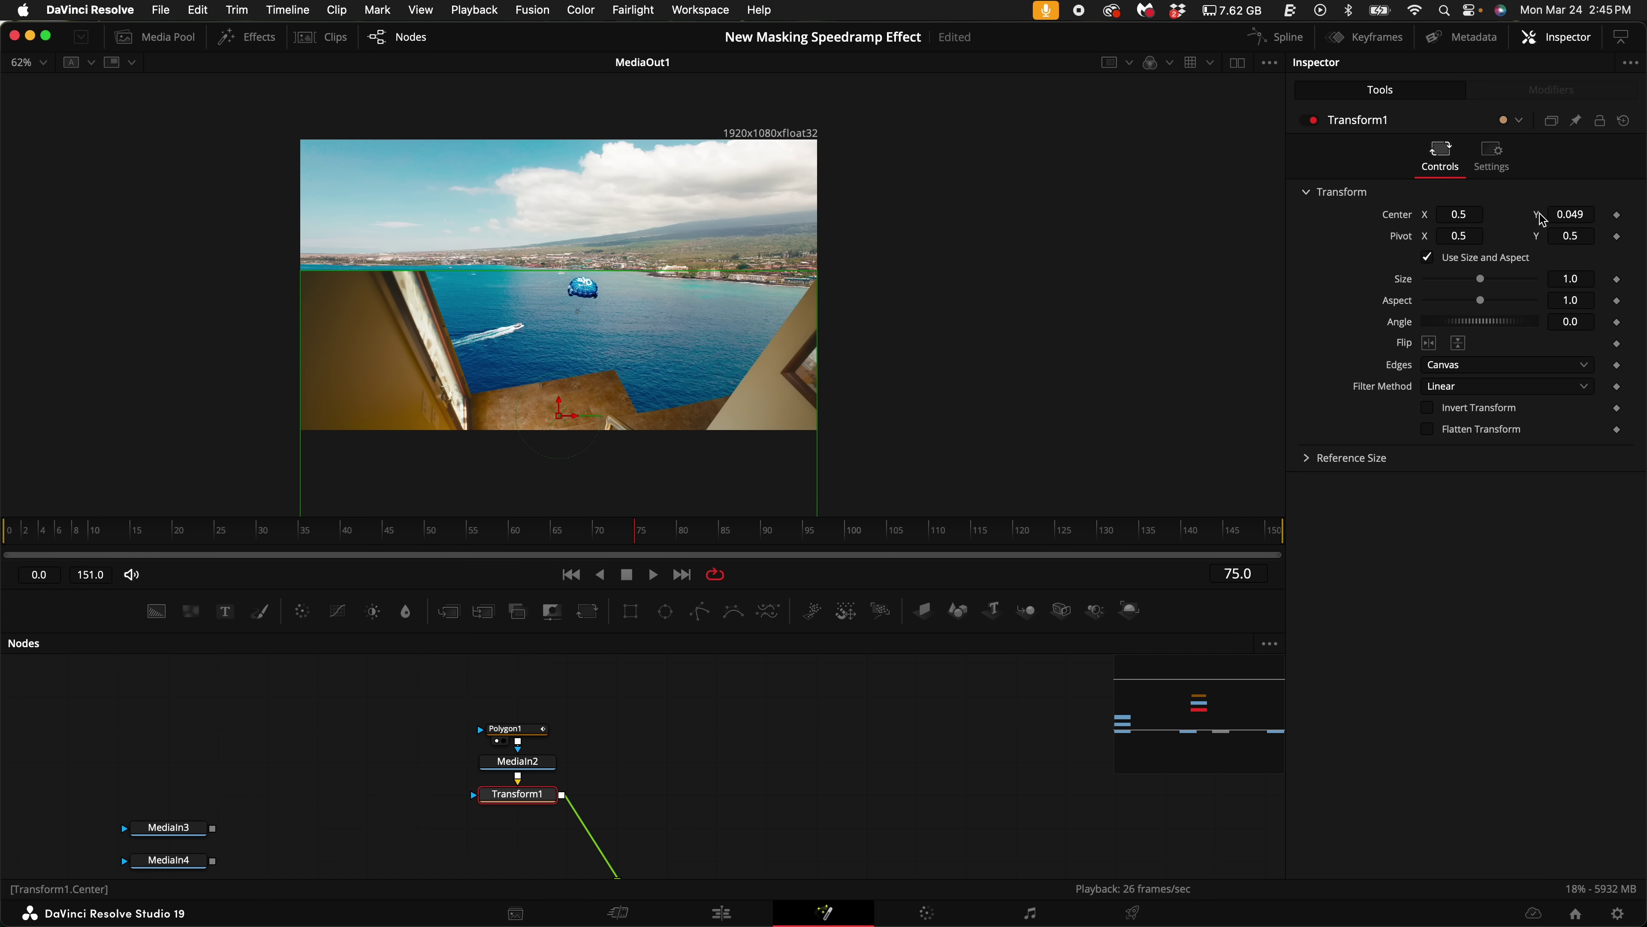
{"action": "left_click_drag", "start_coordinate": [1565, 220], "coordinate": [1513, 228]}
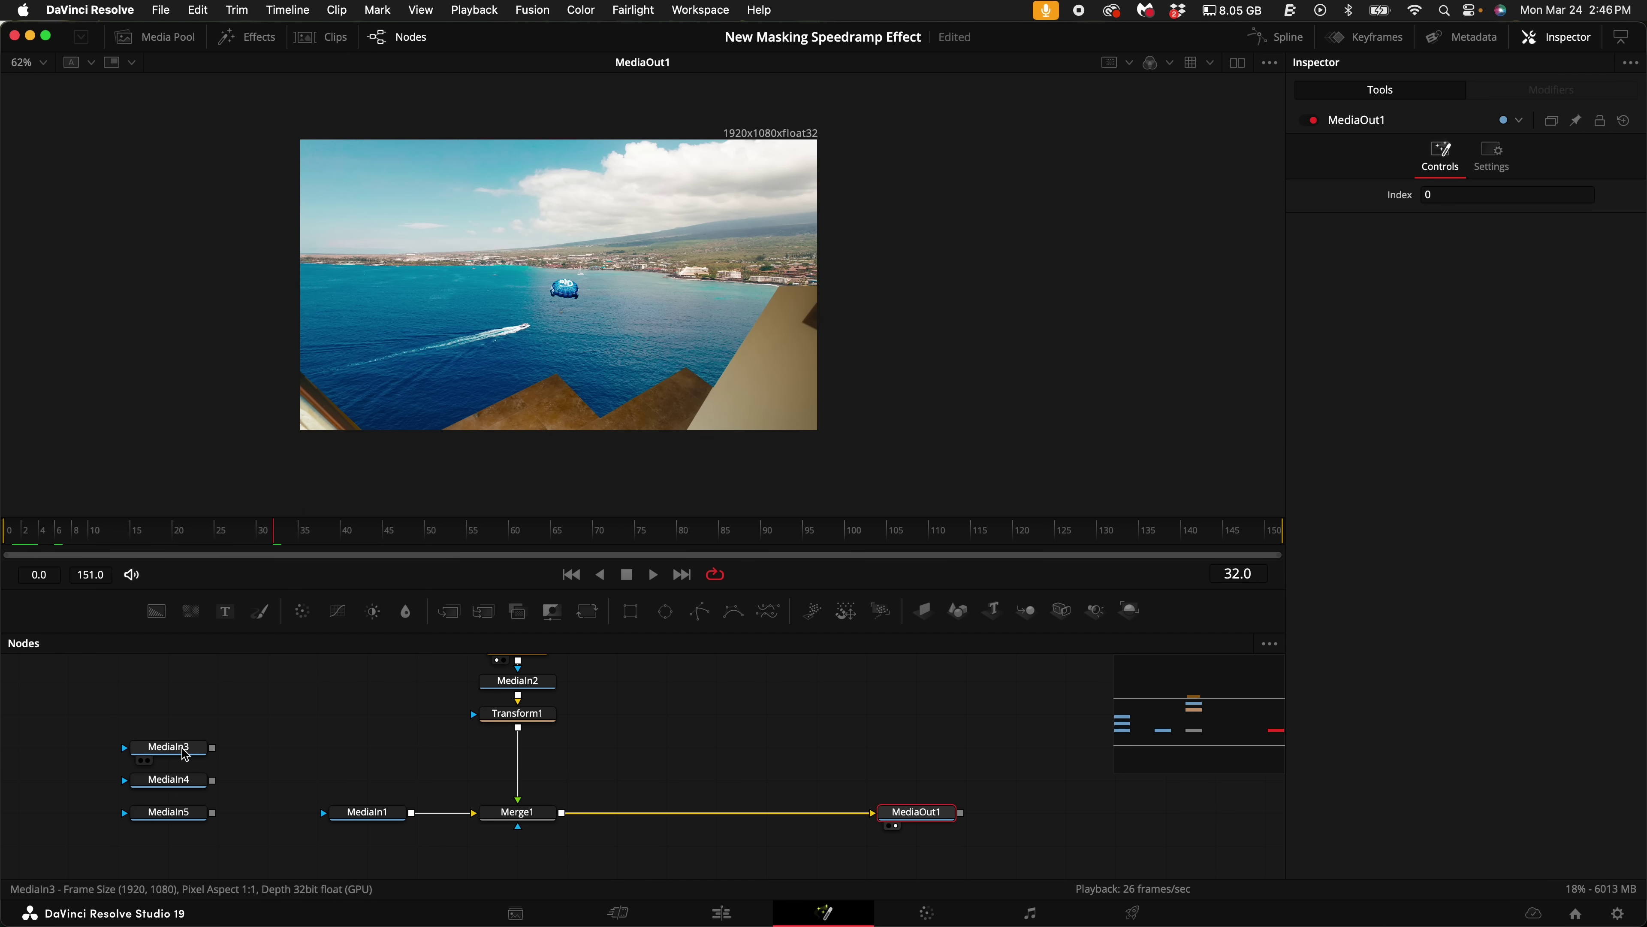
Step: Show MediaIn3 in the viewer and place its node beside Transform1
{"action": "left_click", "coordinate": [205, 738]}
{"action": "left_click_drag", "start_coordinate": [550, 349], "coordinate": [550, 349]}
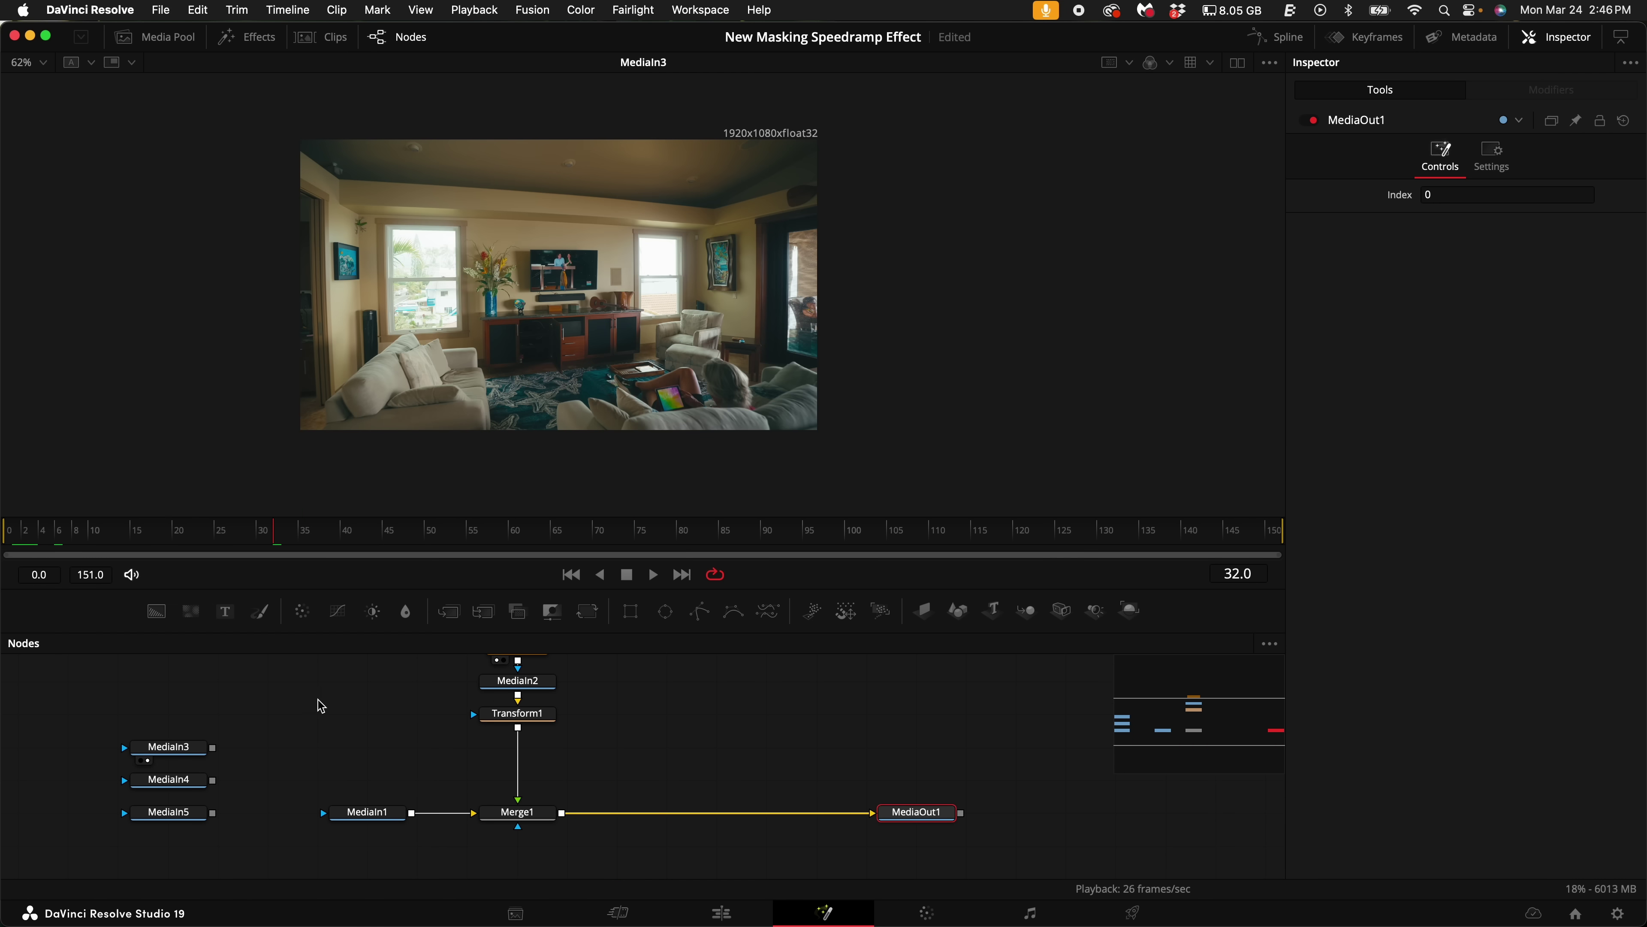
{"action": "left_click_drag", "start_coordinate": [156, 739], "coordinate": [746, 728]}
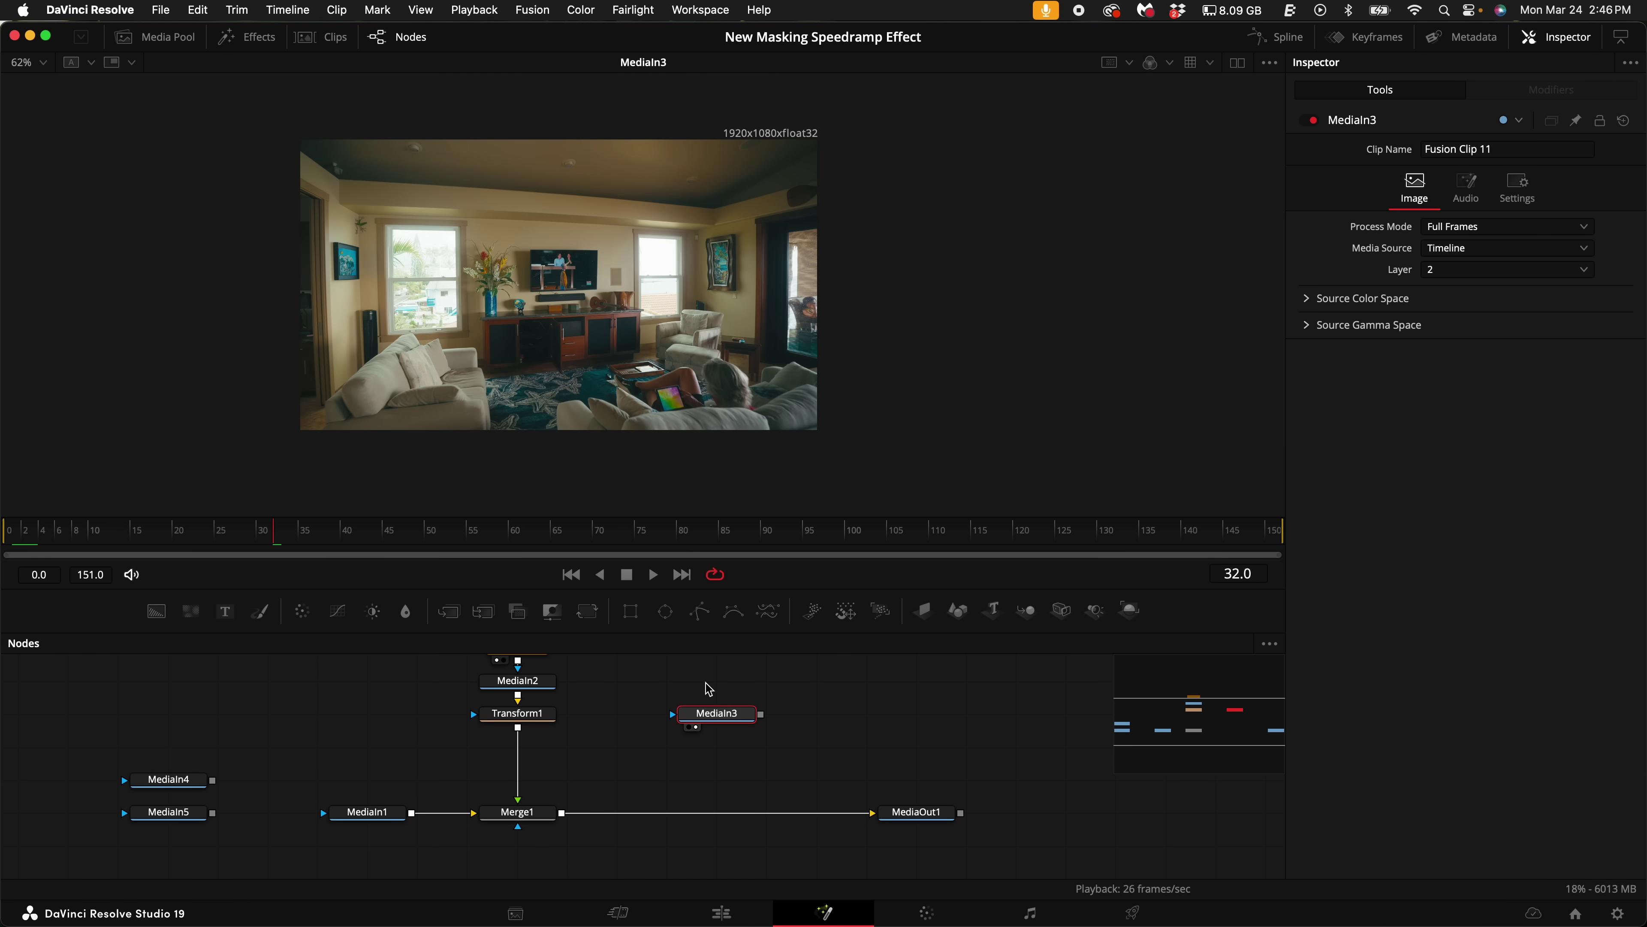
Step: Add an inverted Polygon mask to MediaIn3, draw it around the ceiling and keyframe its shape along the clip
{"action": "left_click", "coordinate": [710, 617]}
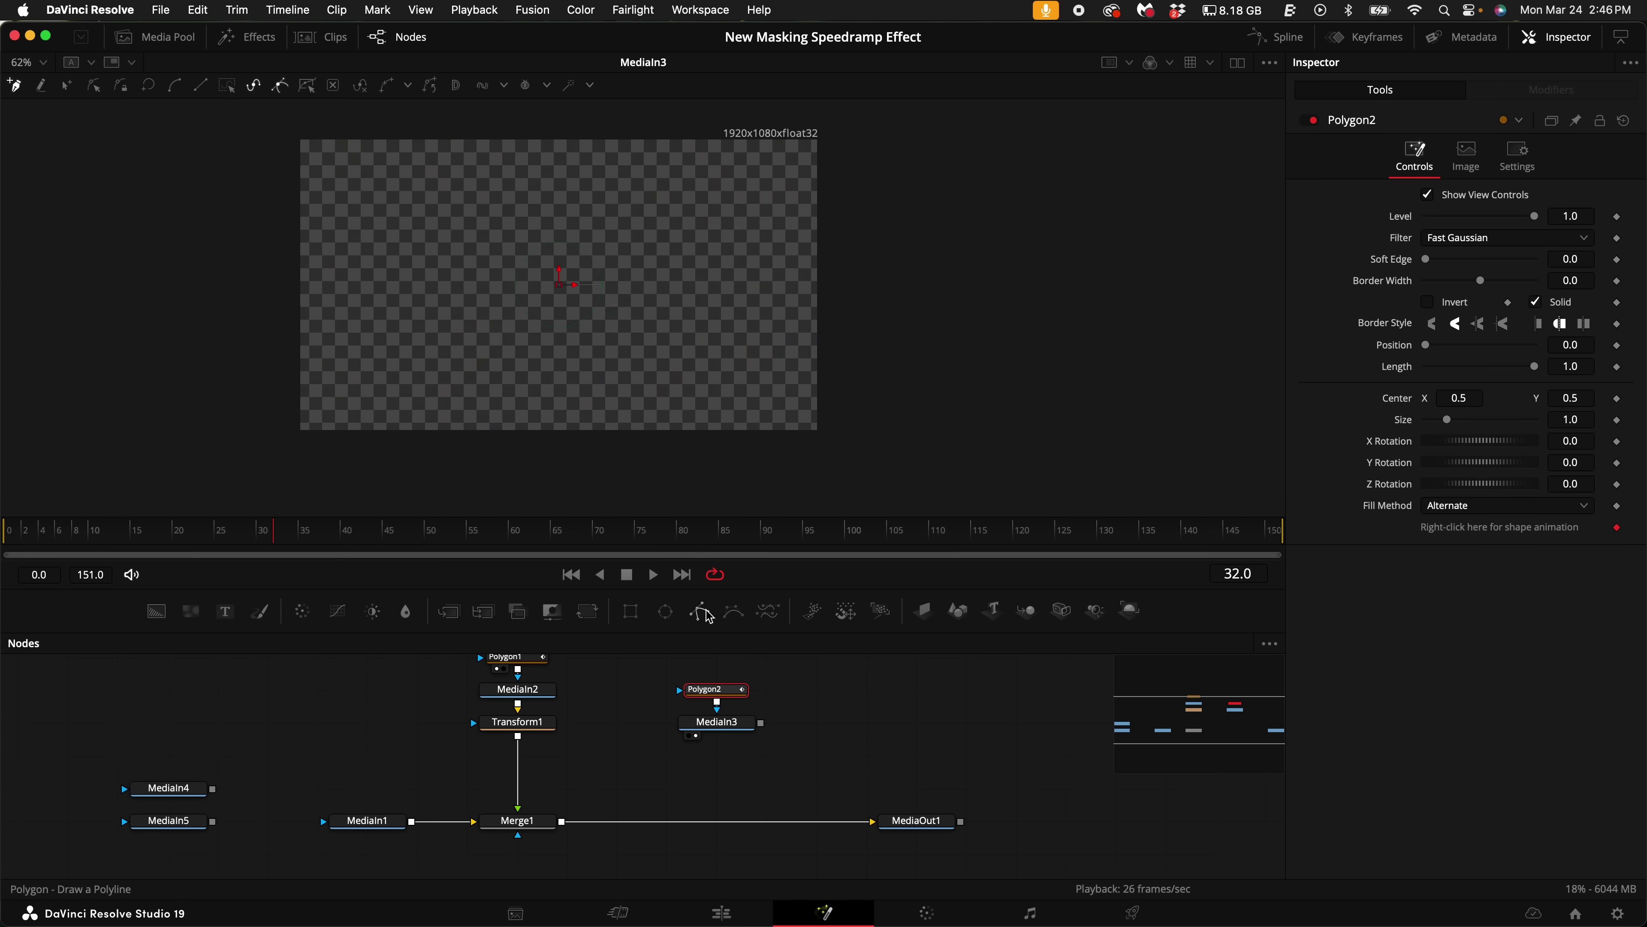
{"action": "left_click", "coordinate": [1429, 302]}
{"action": "scroll", "coordinate": [616, 230], "scroll_direction": "up", "scroll_amount": 3}
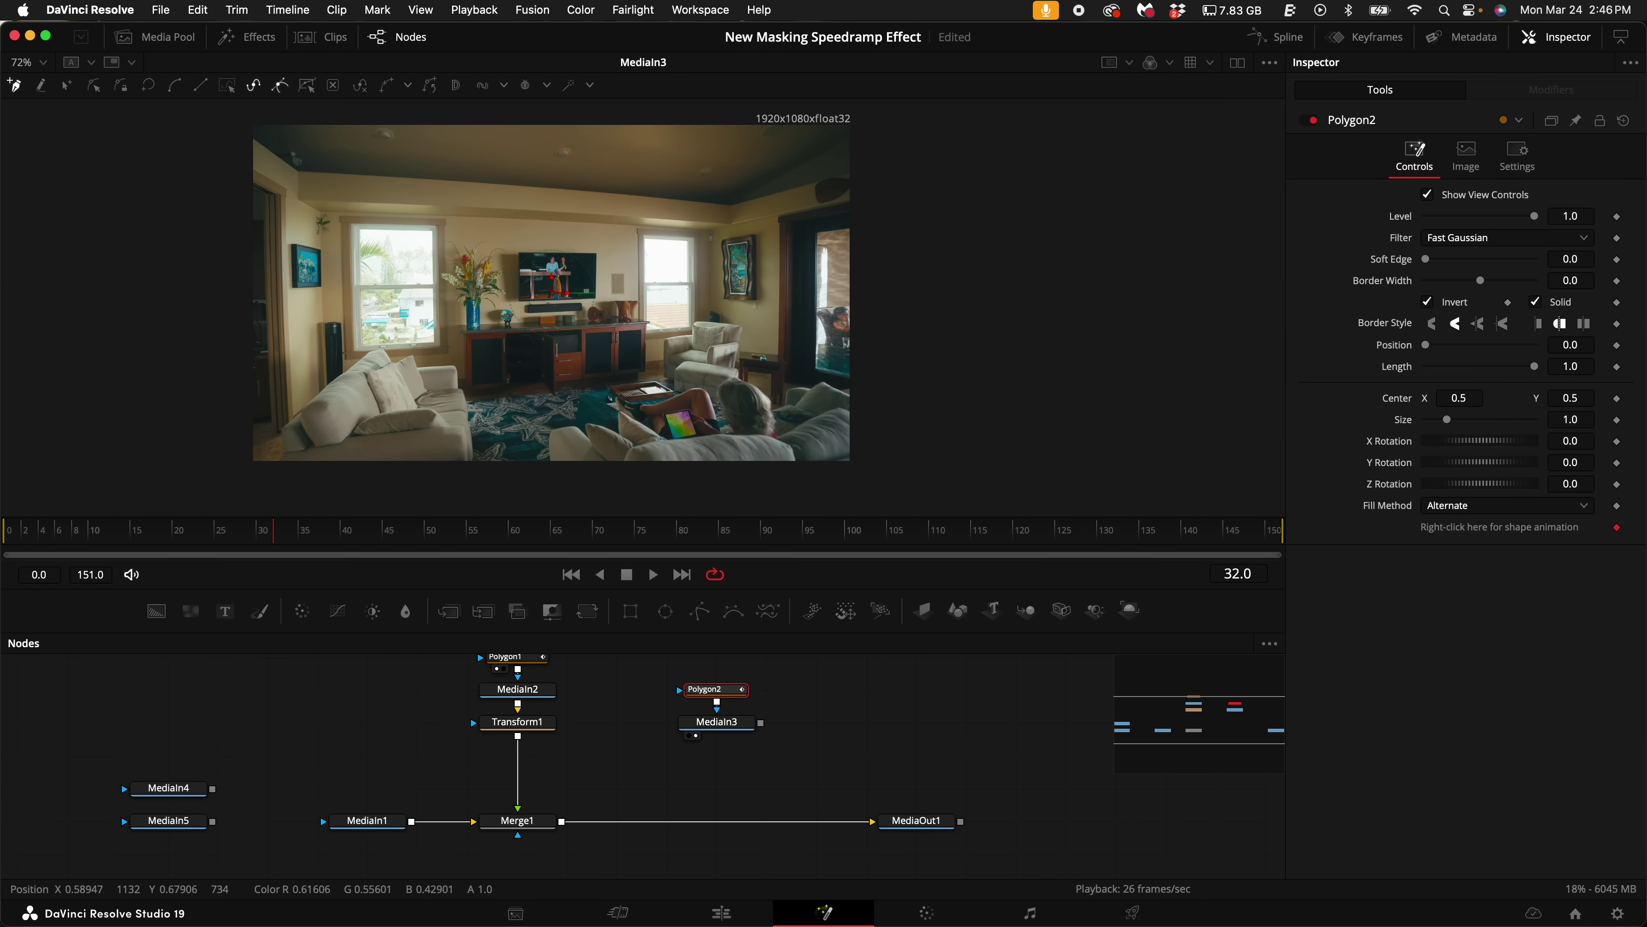
{"action": "mouse_move", "coordinate": [249, 547]}
{"action": "left_mouse_down"}
{"action": "mouse_move", "coordinate": [6, 524]}
{"action": "mouse_move", "coordinate": [276, 551]}
{"action": "left_mouse_up"}
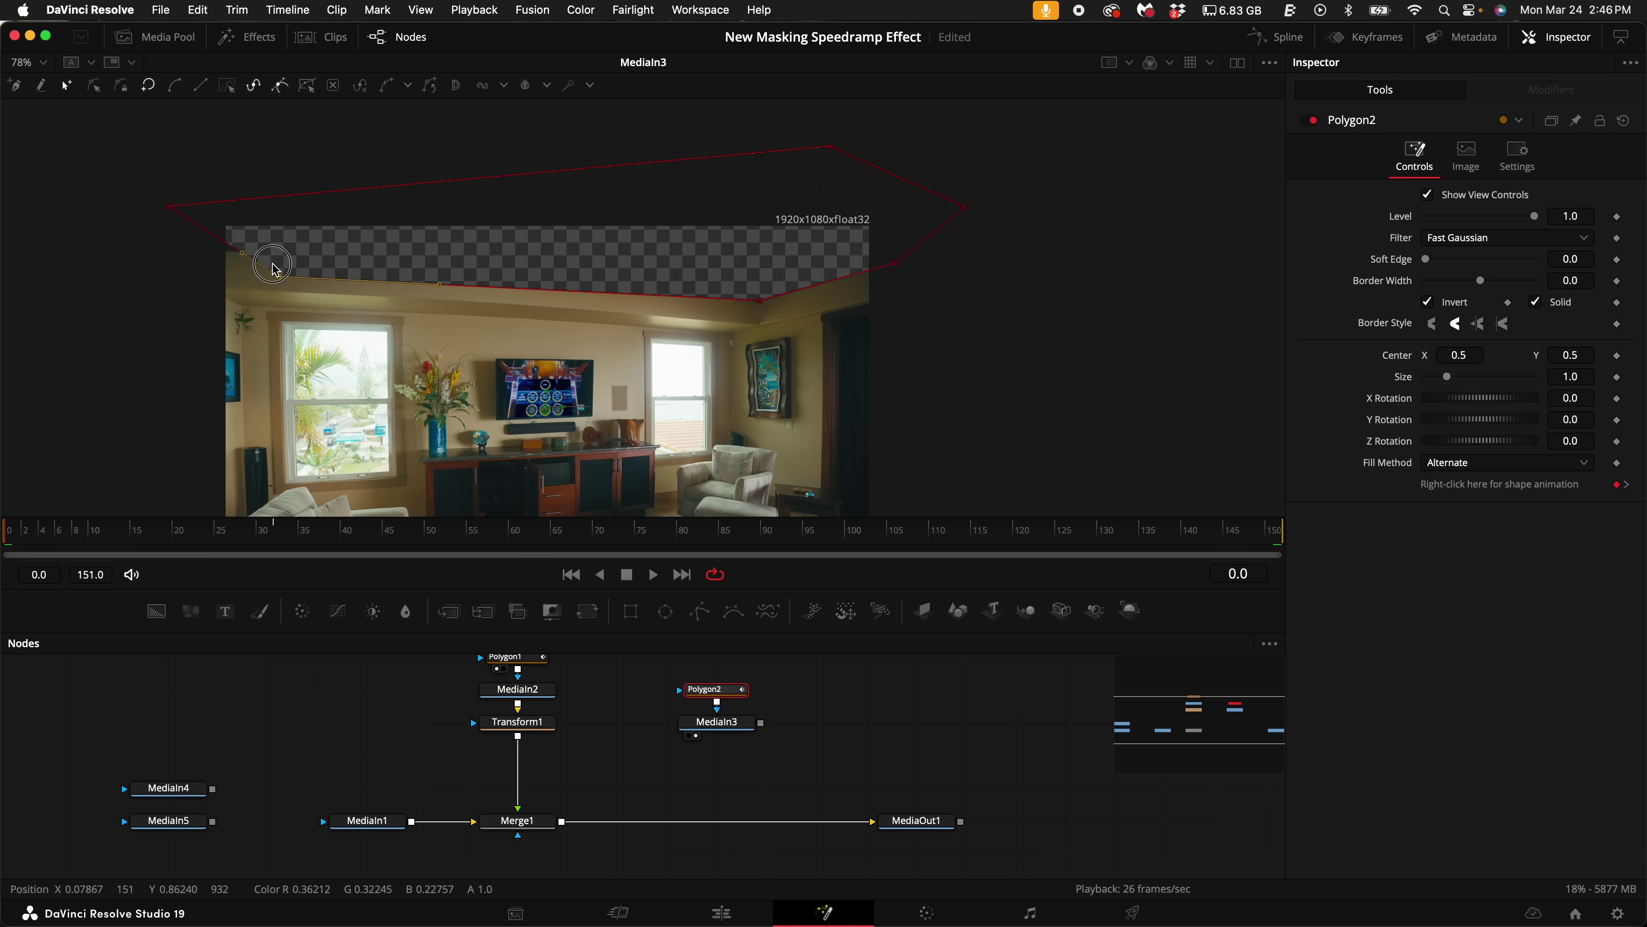
{"action": "left_click", "coordinate": [555, 529]}
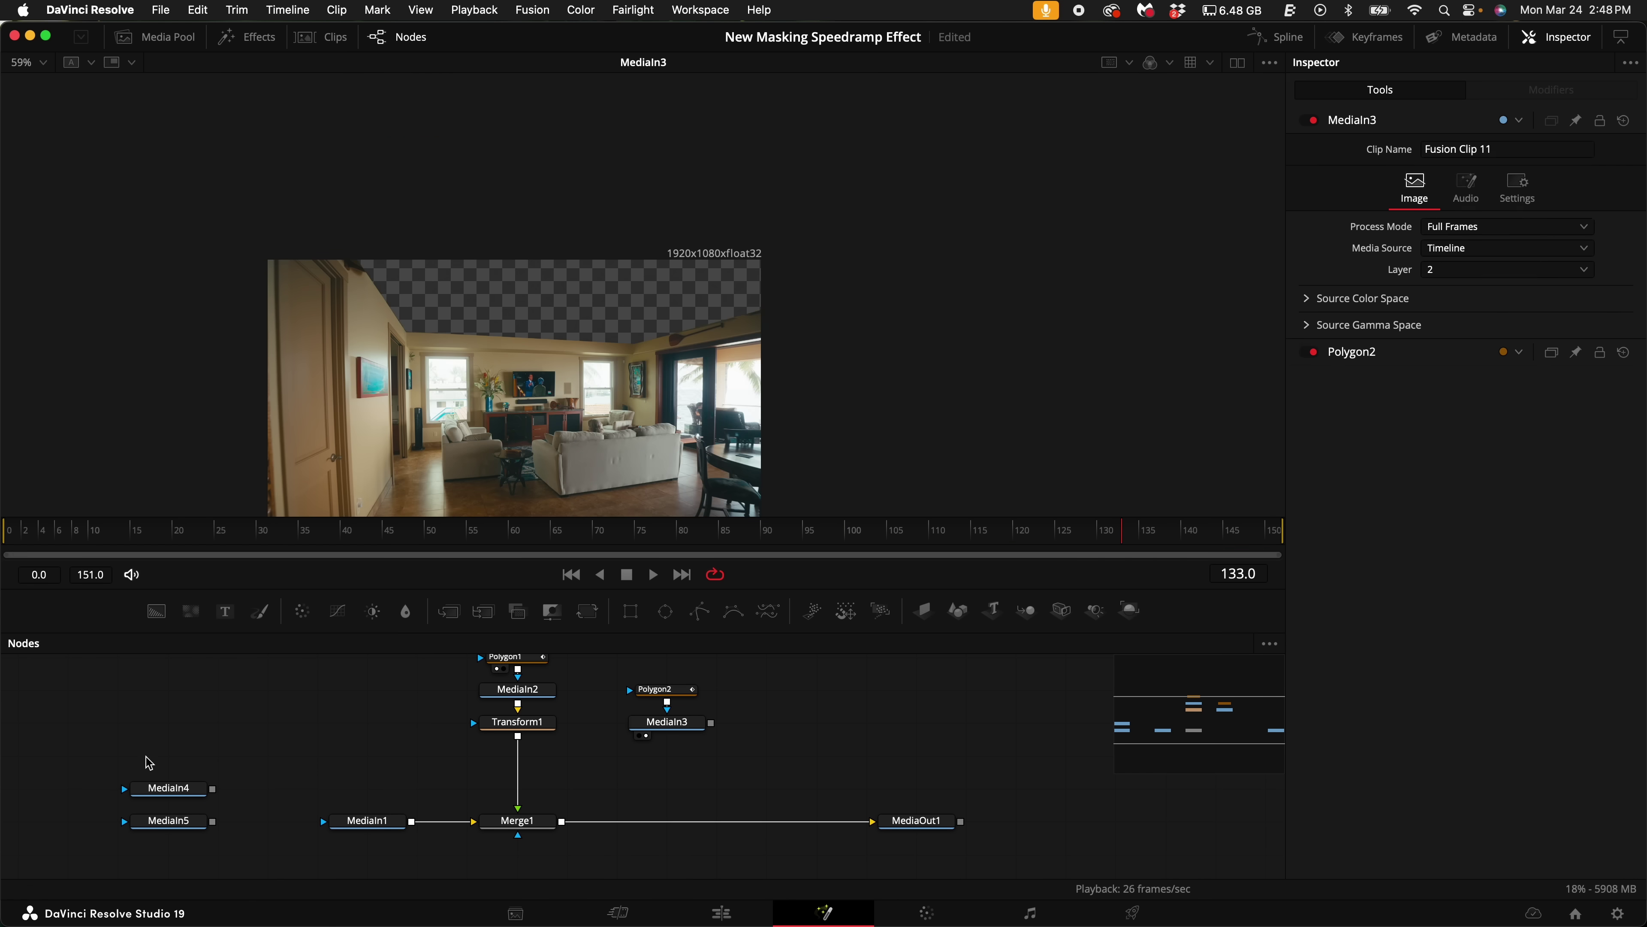
Step: View MediaIn4, place it beside MediaIn3 and mask out its upper area around the central pillar with an inverted, keyframed Polygon
{"action": "left_click_drag", "start_coordinate": [195, 795], "coordinate": [704, 375]}
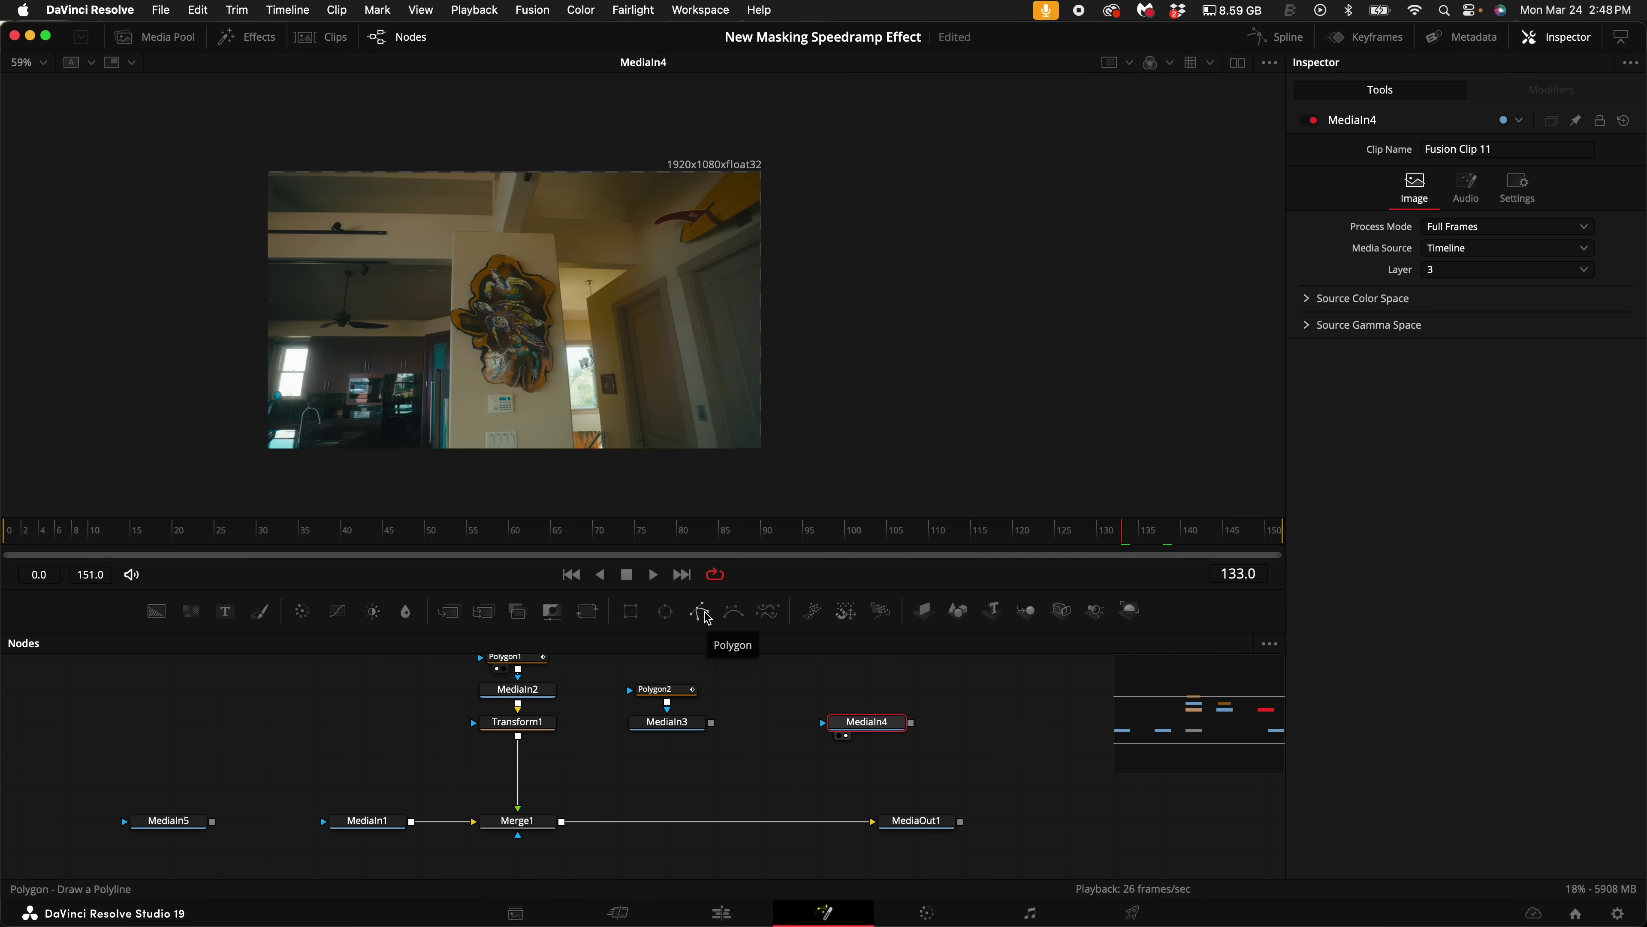
{"action": "left_click", "coordinate": [706, 615]}
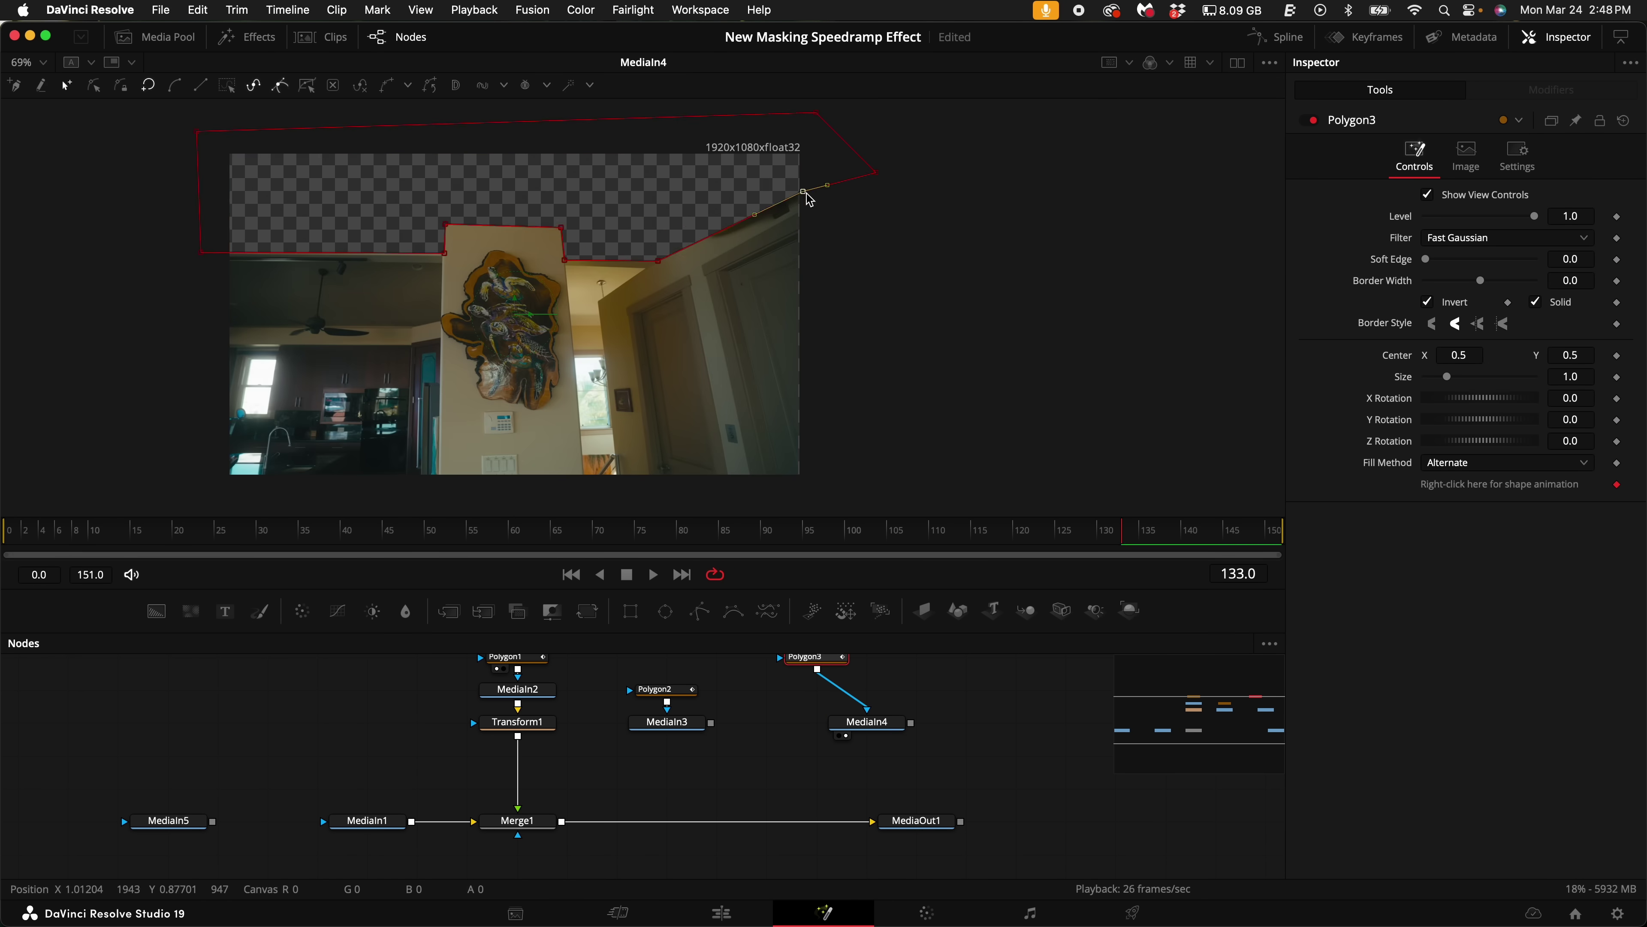
{"action": "left_click", "coordinate": [478, 530]}
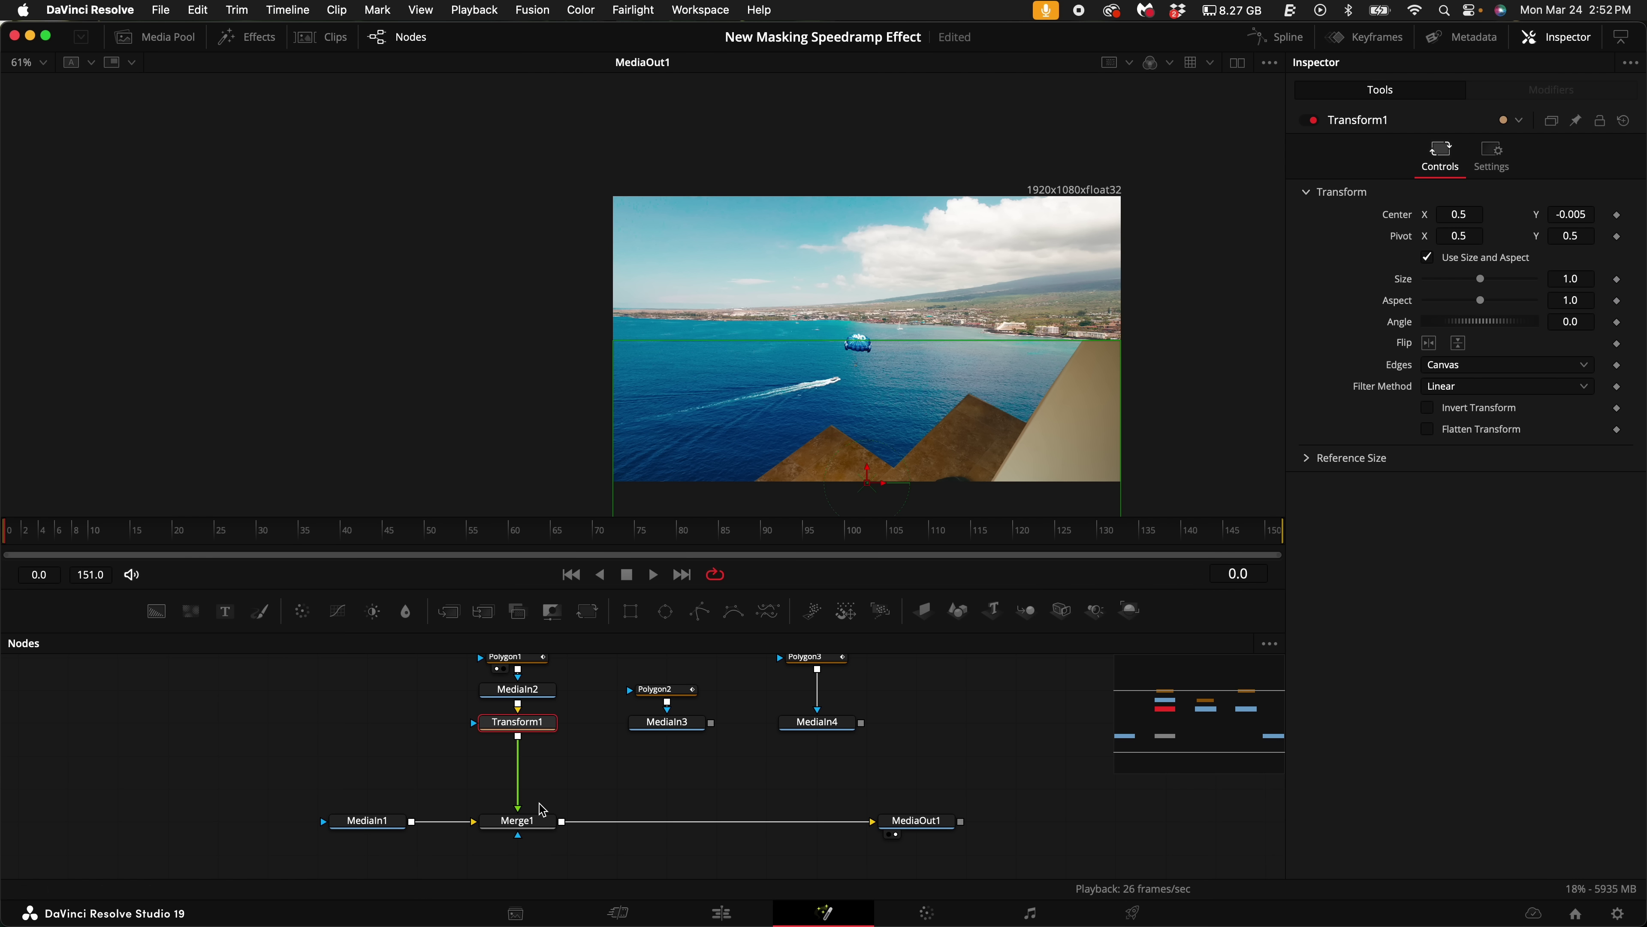
Step: Insert a Transform node after Merge1, raise its Center Y to 0.953 and inspect the uncovered area of the merged image
{"action": "left_click", "coordinate": [523, 830]}
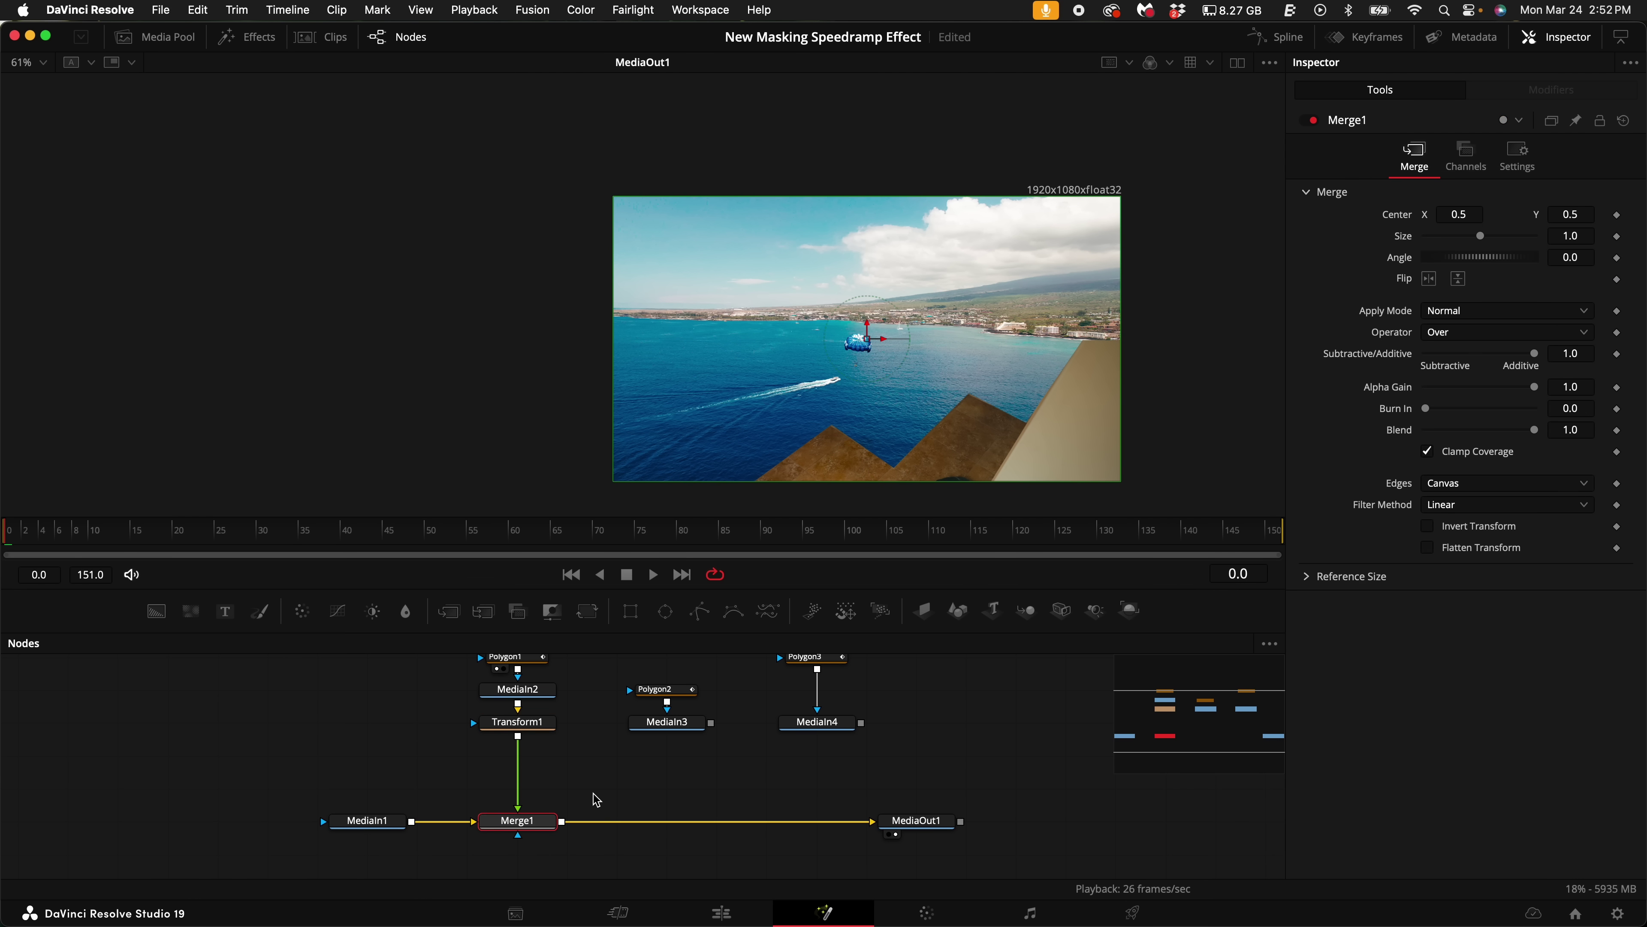
{"action": "key", "text": "shift+space"}
{"action": "type", "text": "trans"}
{"action": "key", "text": "Return"}
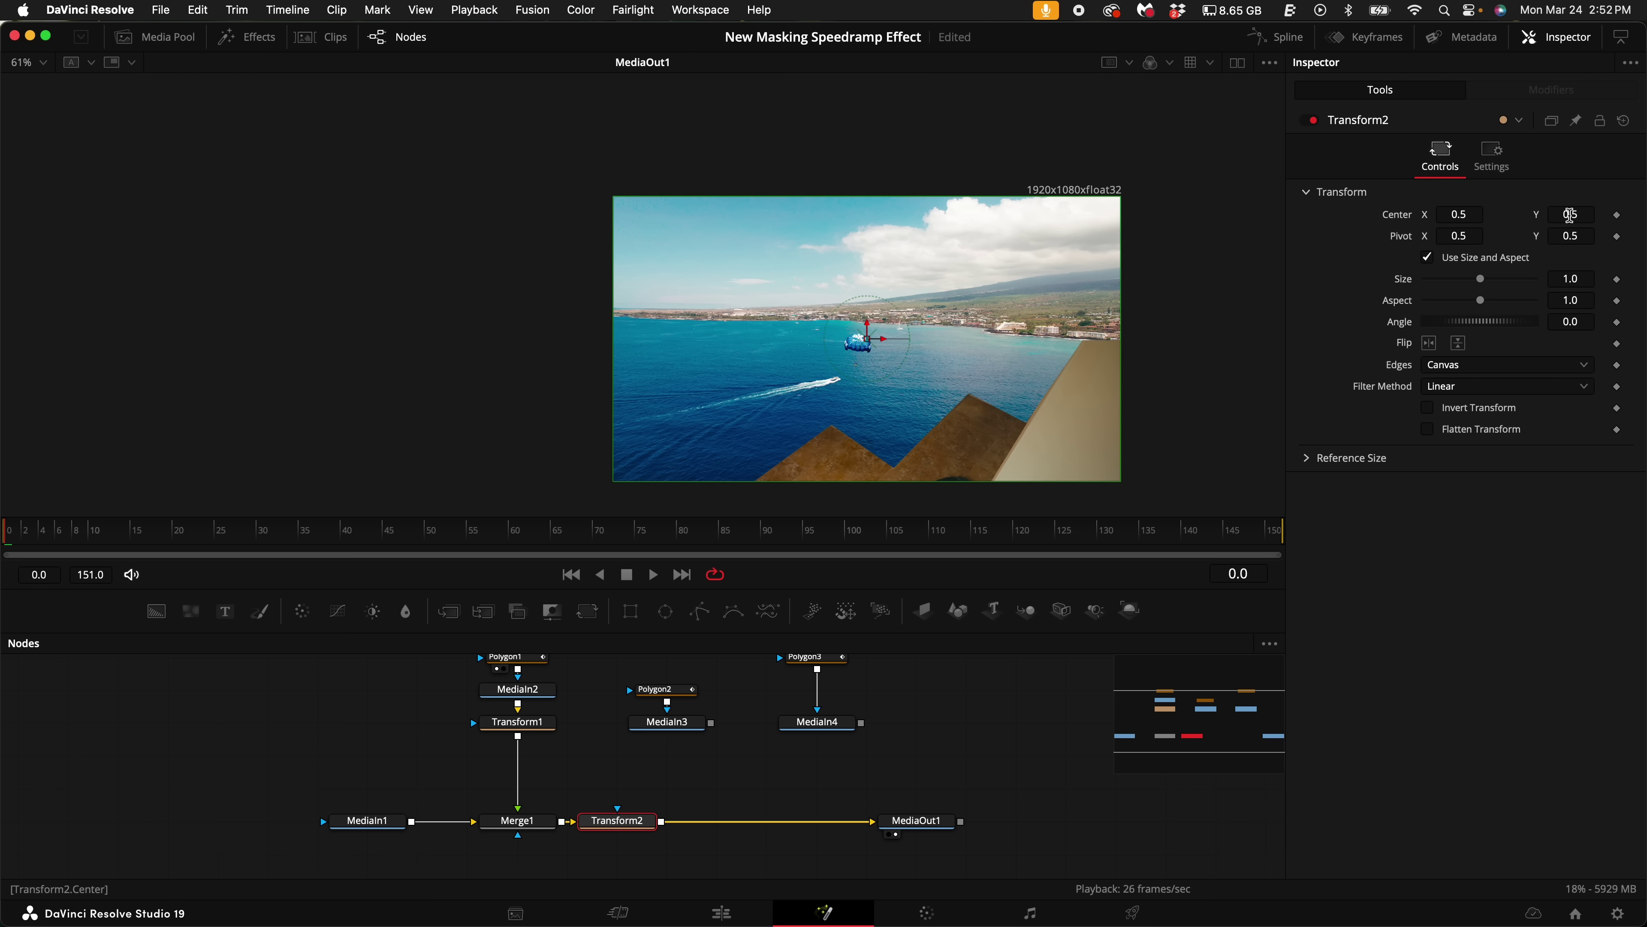
{"action": "left_click_drag", "start_coordinate": [1574, 214], "coordinate": [1149, 281]}
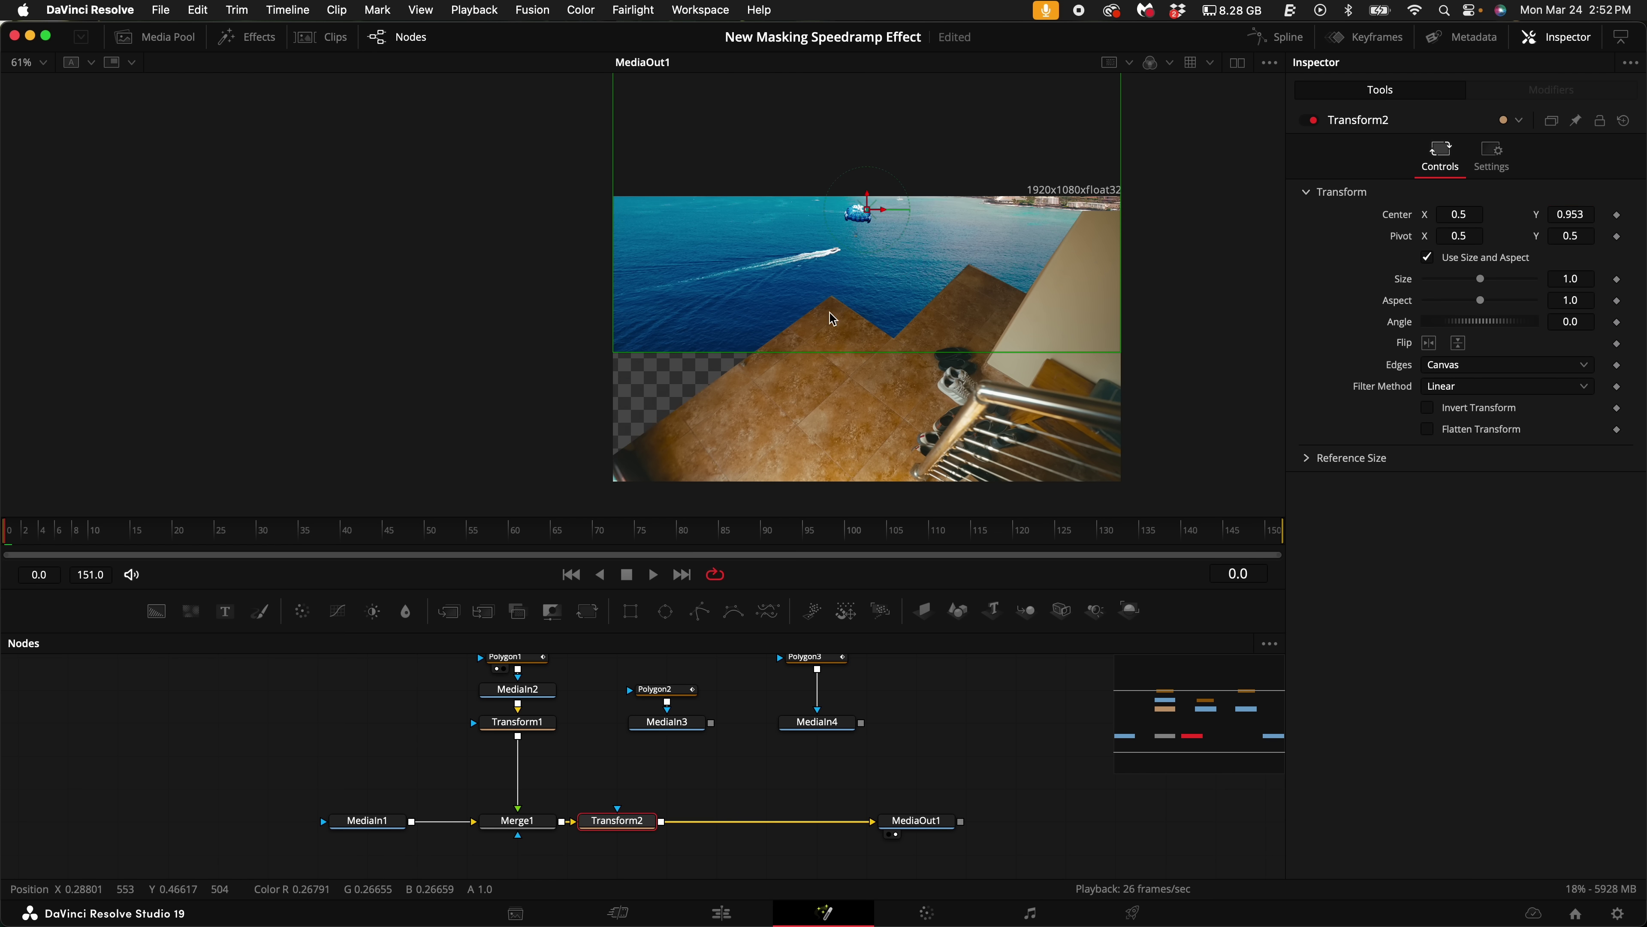
{"action": "left_click", "coordinate": [538, 722]}
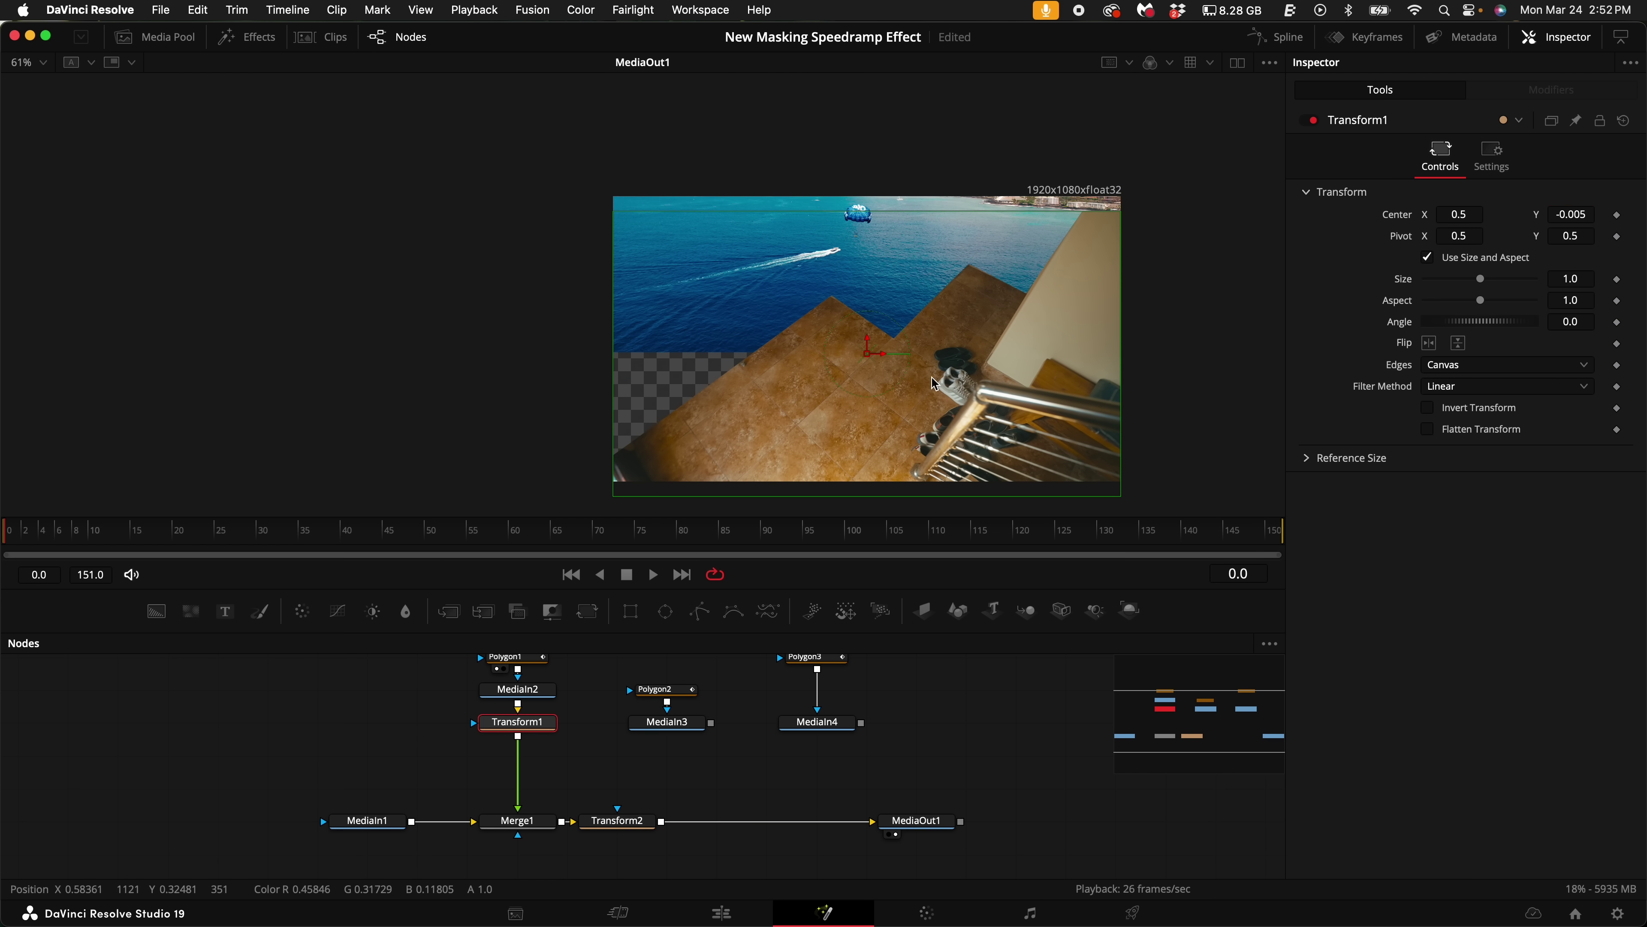
{"action": "left_click", "coordinate": [650, 491]}
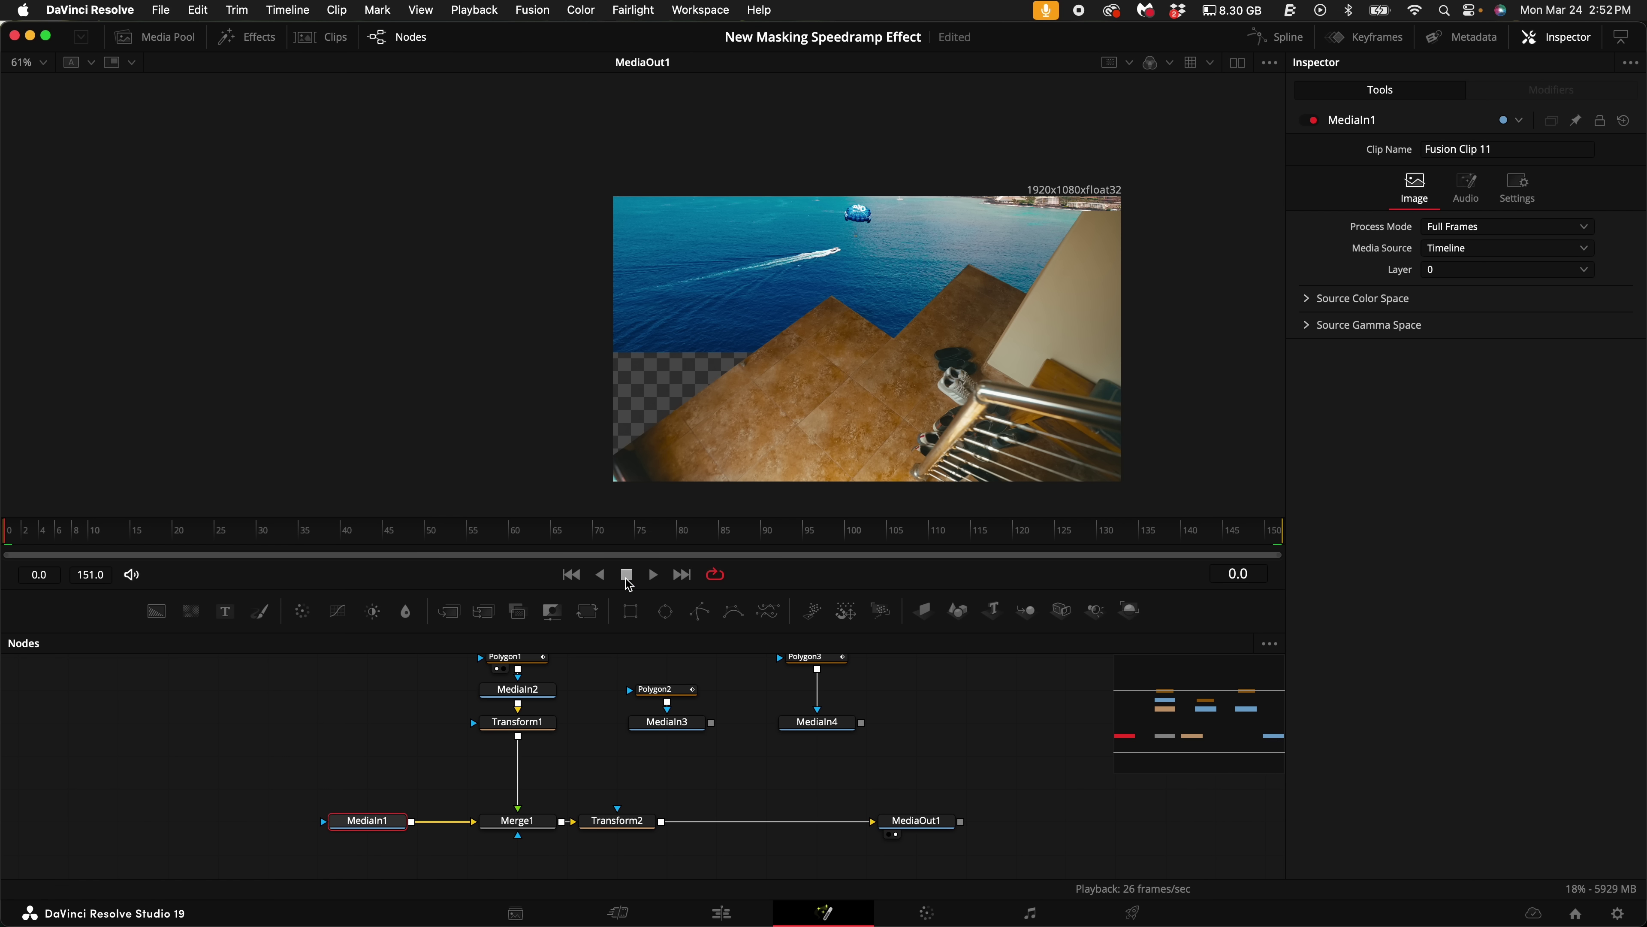
Step: Add a Transform node after MediaIn1 and increase its Size to cover the empty area of the merged image
{"action": "left_click", "coordinate": [519, 725]}
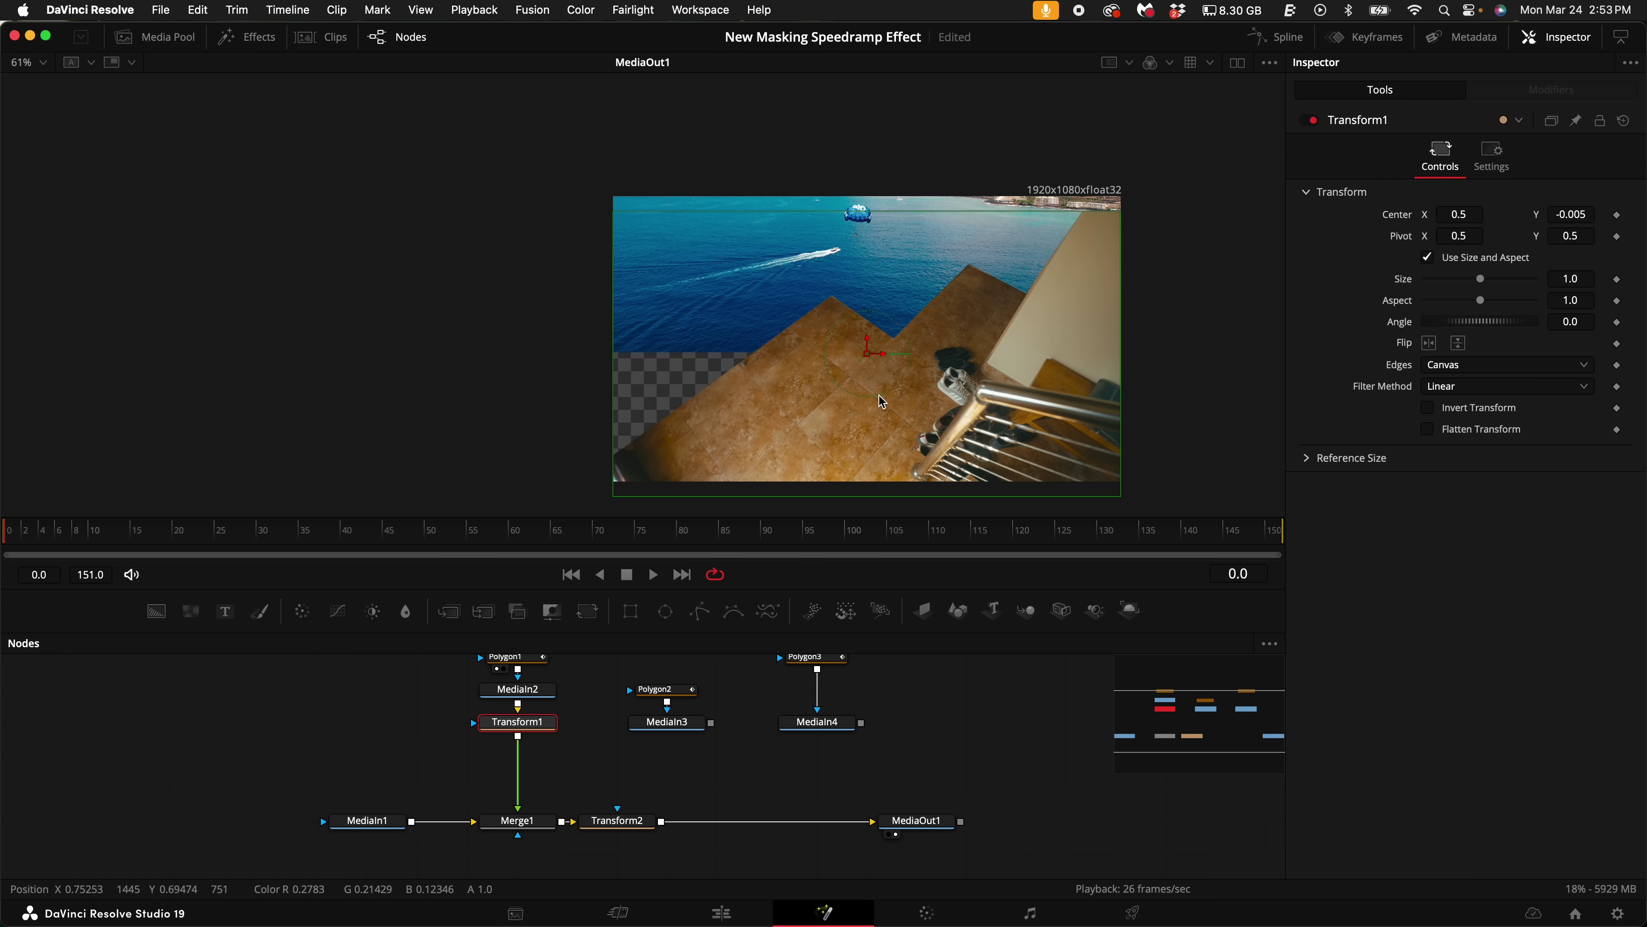
{"action": "left_click_drag", "start_coordinate": [1580, 206], "coordinate": [1583, 213]}
{"action": "left_click_drag", "start_coordinate": [389, 824], "coordinate": [322, 835]}
{"action": "key", "text": "shift+space"}
{"action": "type", "text": "tran"}
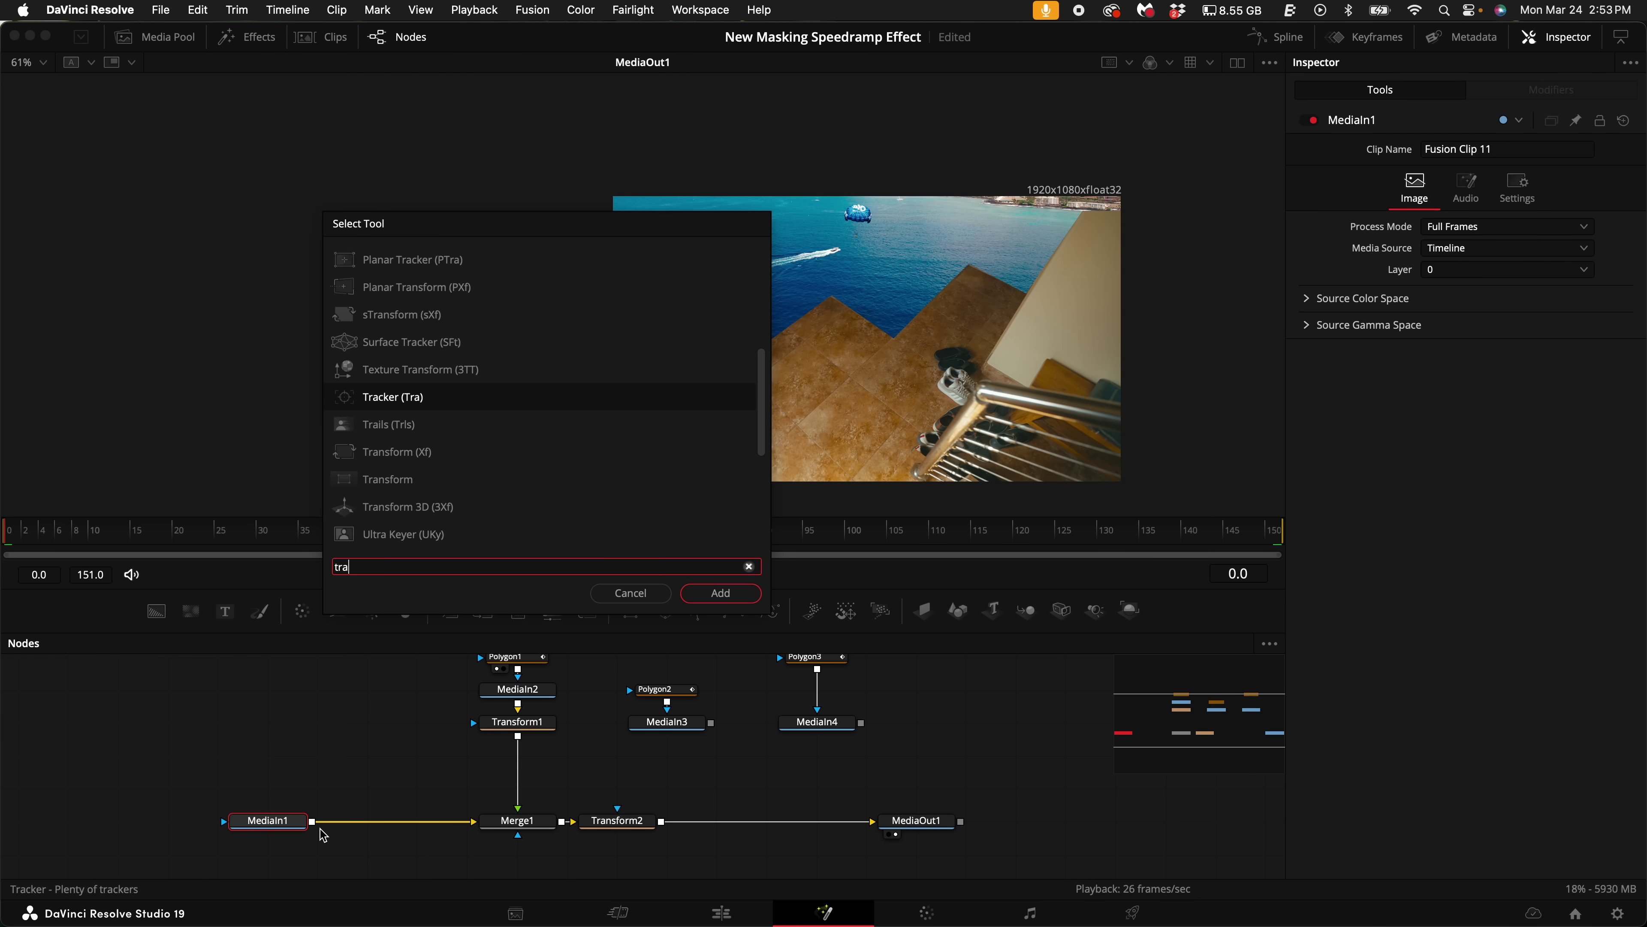
{"action": "key", "text": "Return"}
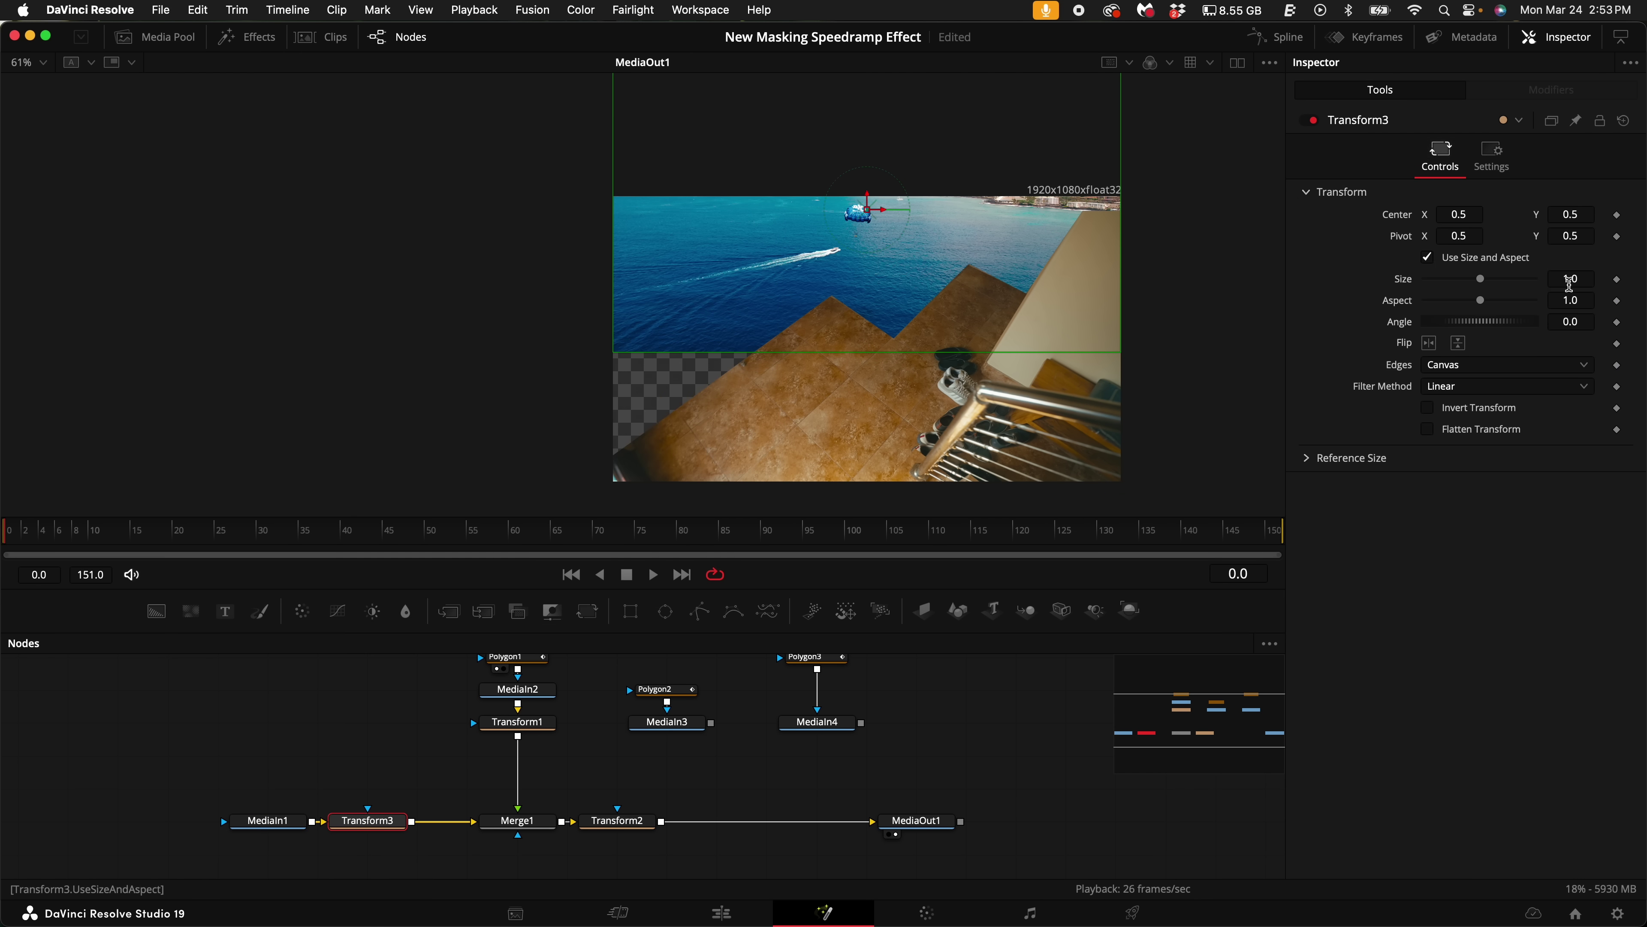
{"action": "left_click_drag", "start_coordinate": [1571, 281], "coordinate": [1452, 379]}
{"action": "left_click_drag", "start_coordinate": [420, 539], "coordinate": [34, 555]}
Step: Move Transform2 and MediaOut1 further along the node chain and raise Transform2's Center Y to 1.629
{"action": "left_click_drag", "start_coordinate": [617, 820], "coordinate": [813, 820]}
{"action": "left_click_drag", "start_coordinate": [916, 820], "coordinate": [1019, 821]}
{"action": "left_click_drag", "start_coordinate": [812, 822], "coordinate": [863, 828]}
{"action": "left_click_drag", "start_coordinate": [1573, 214], "coordinate": [1251, 235]}
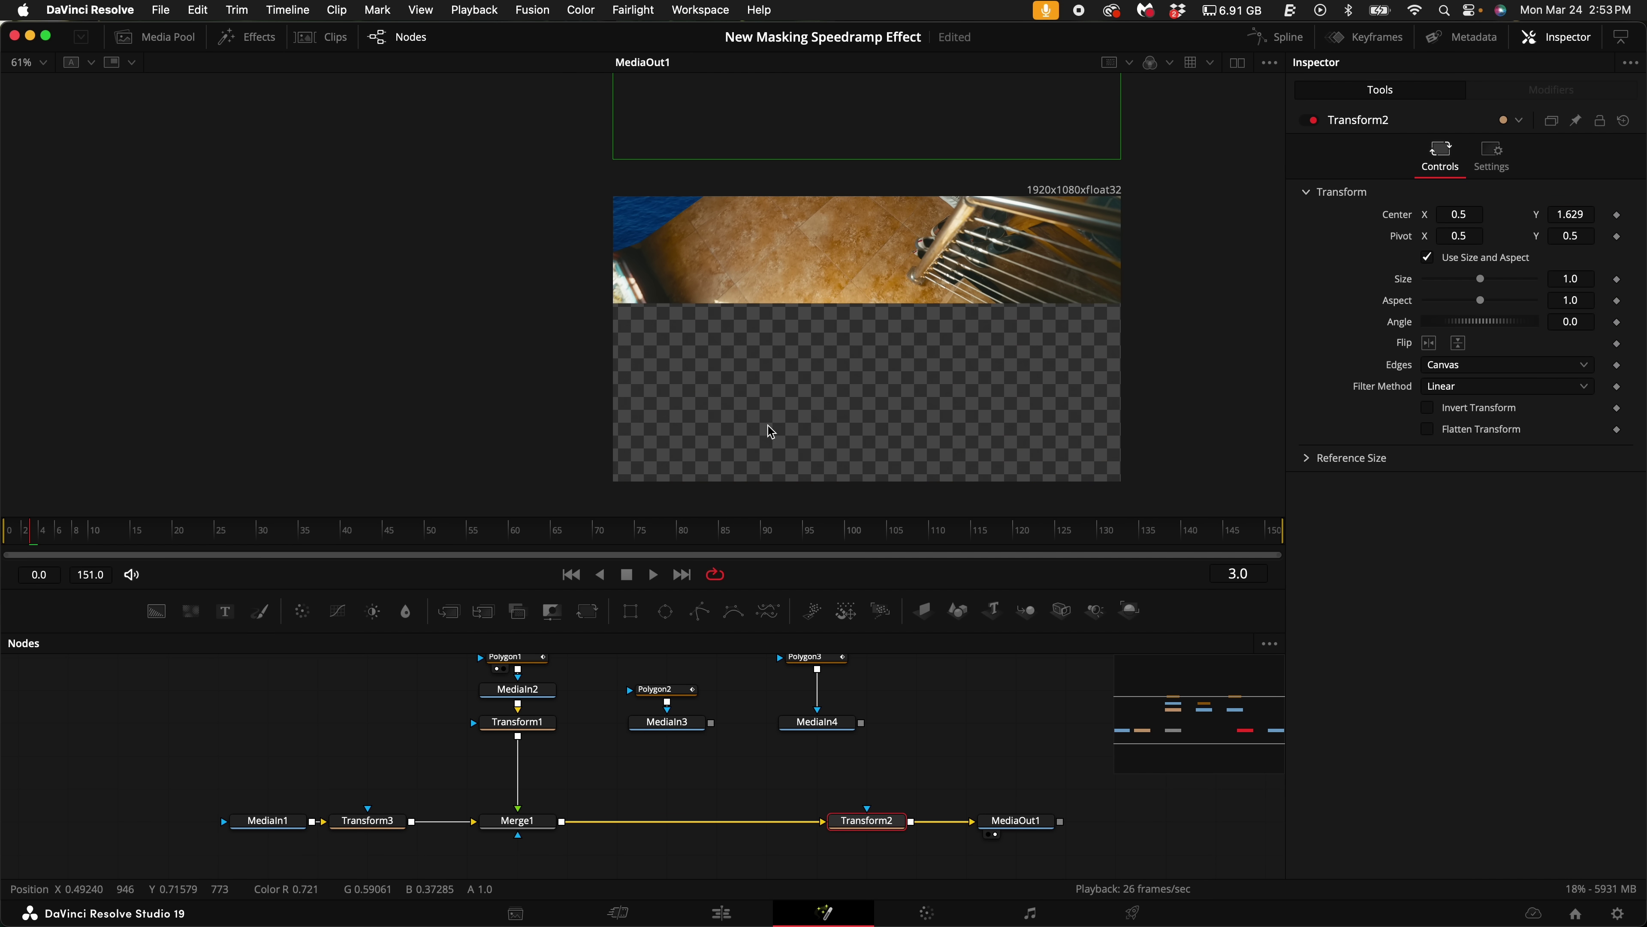
Step: Insert a second Merge node after Merge1 and connect MediaIn3 as its foreground
{"action": "left_click", "coordinate": [522, 828]}
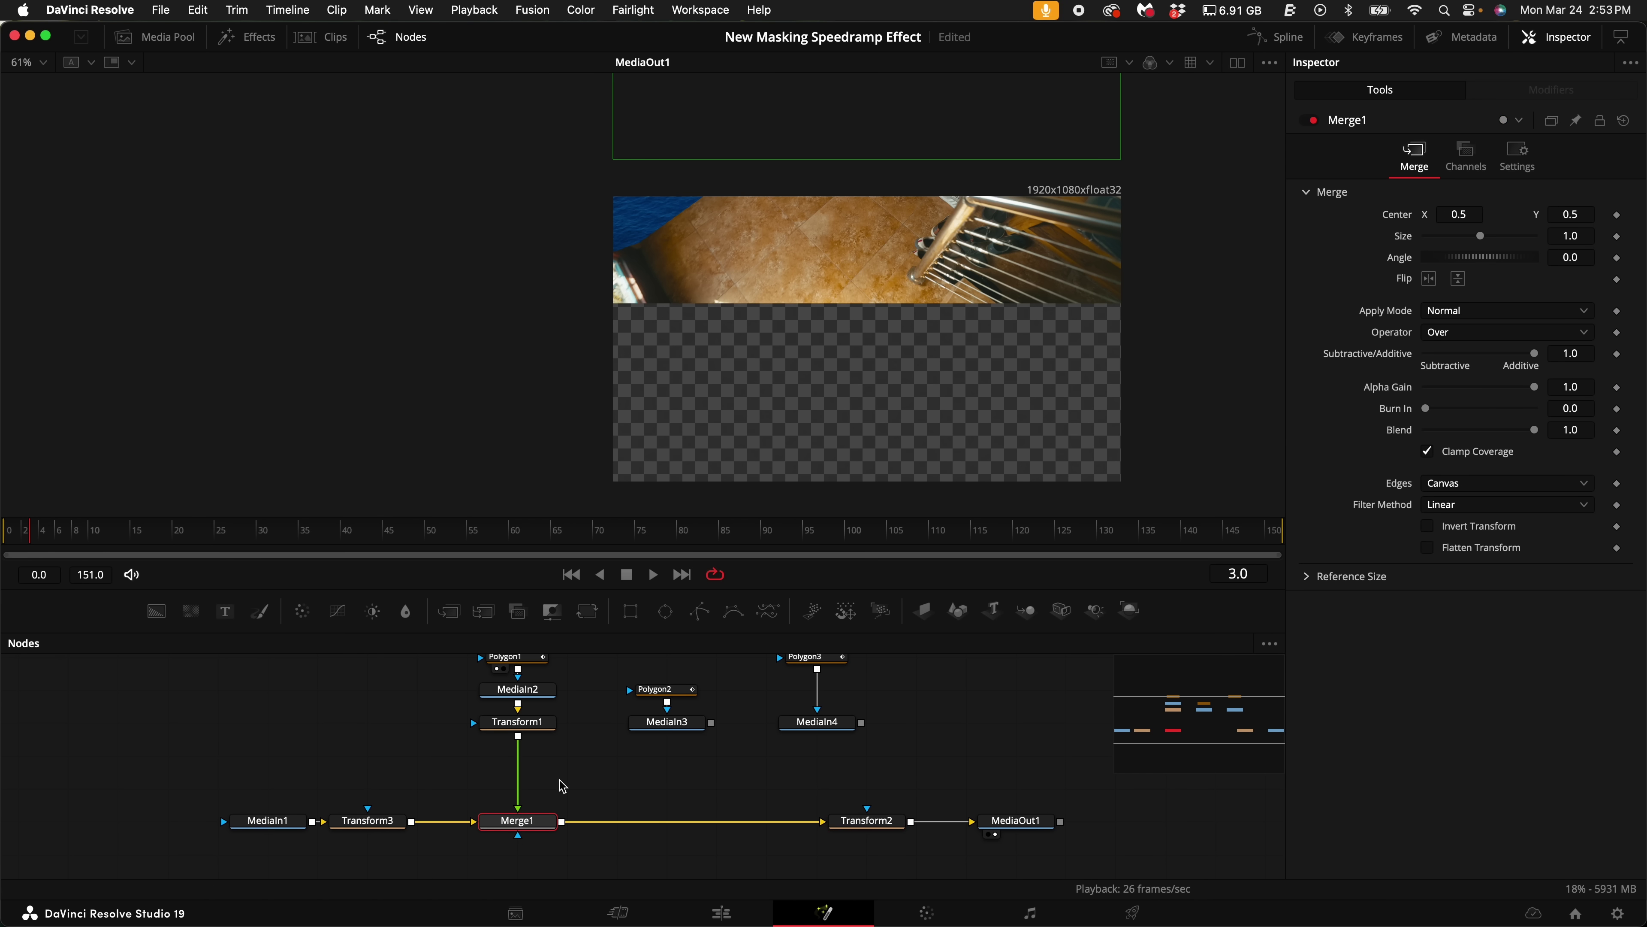
{"action": "left_click", "coordinate": [456, 612]}
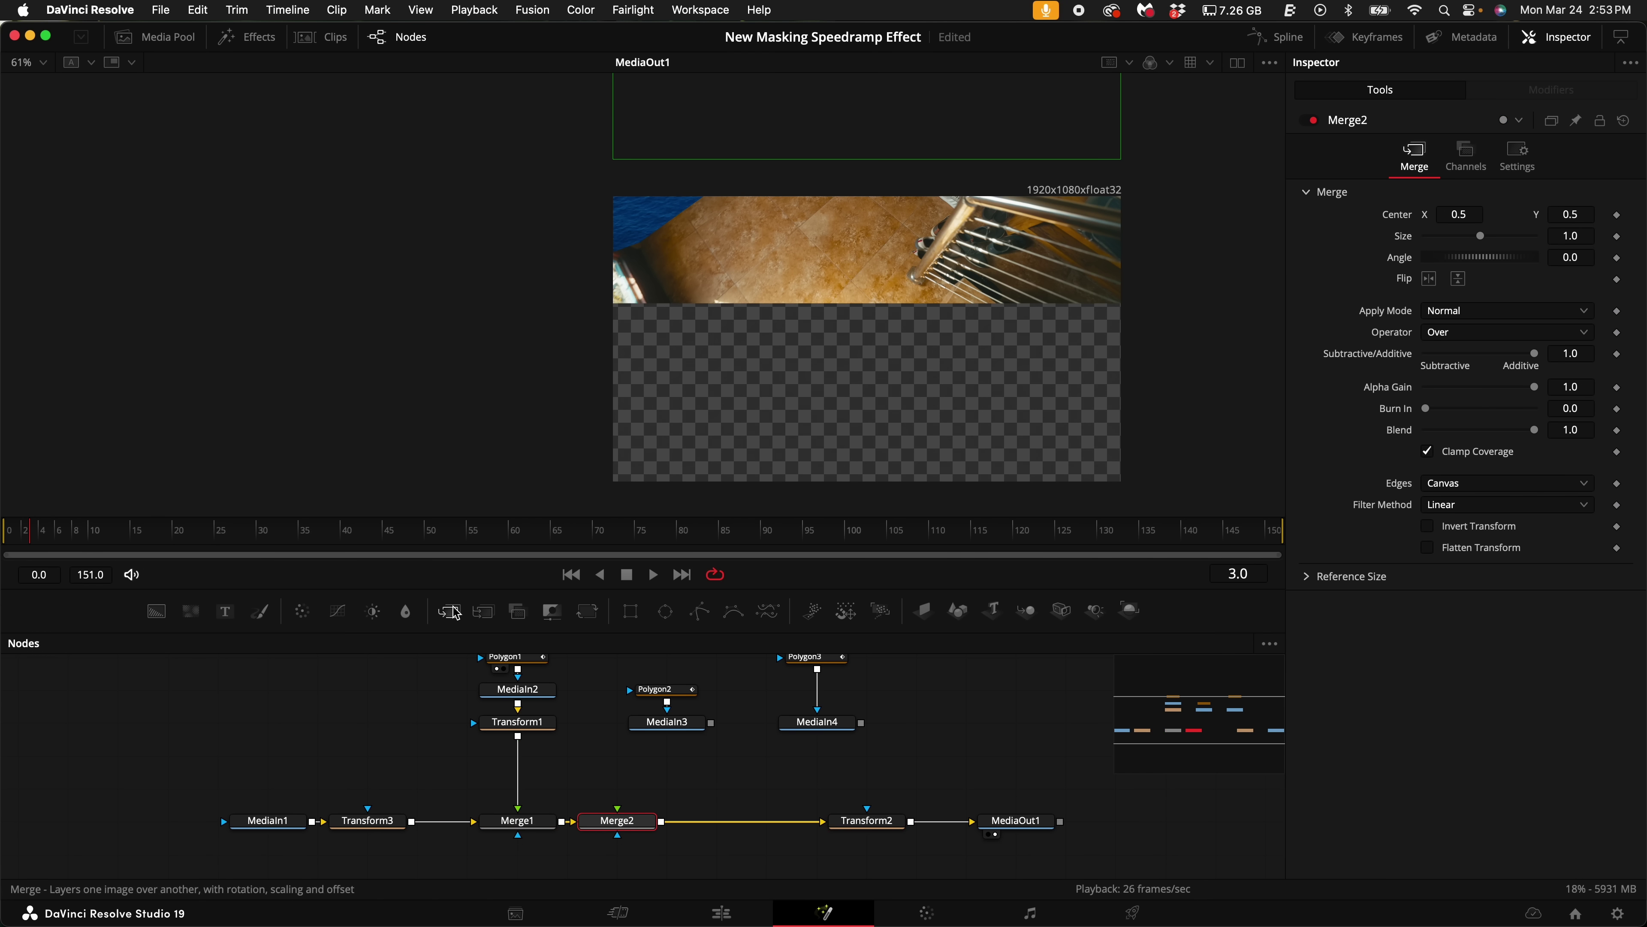
{"action": "left_click_drag", "start_coordinate": [713, 725], "coordinate": [625, 826]}
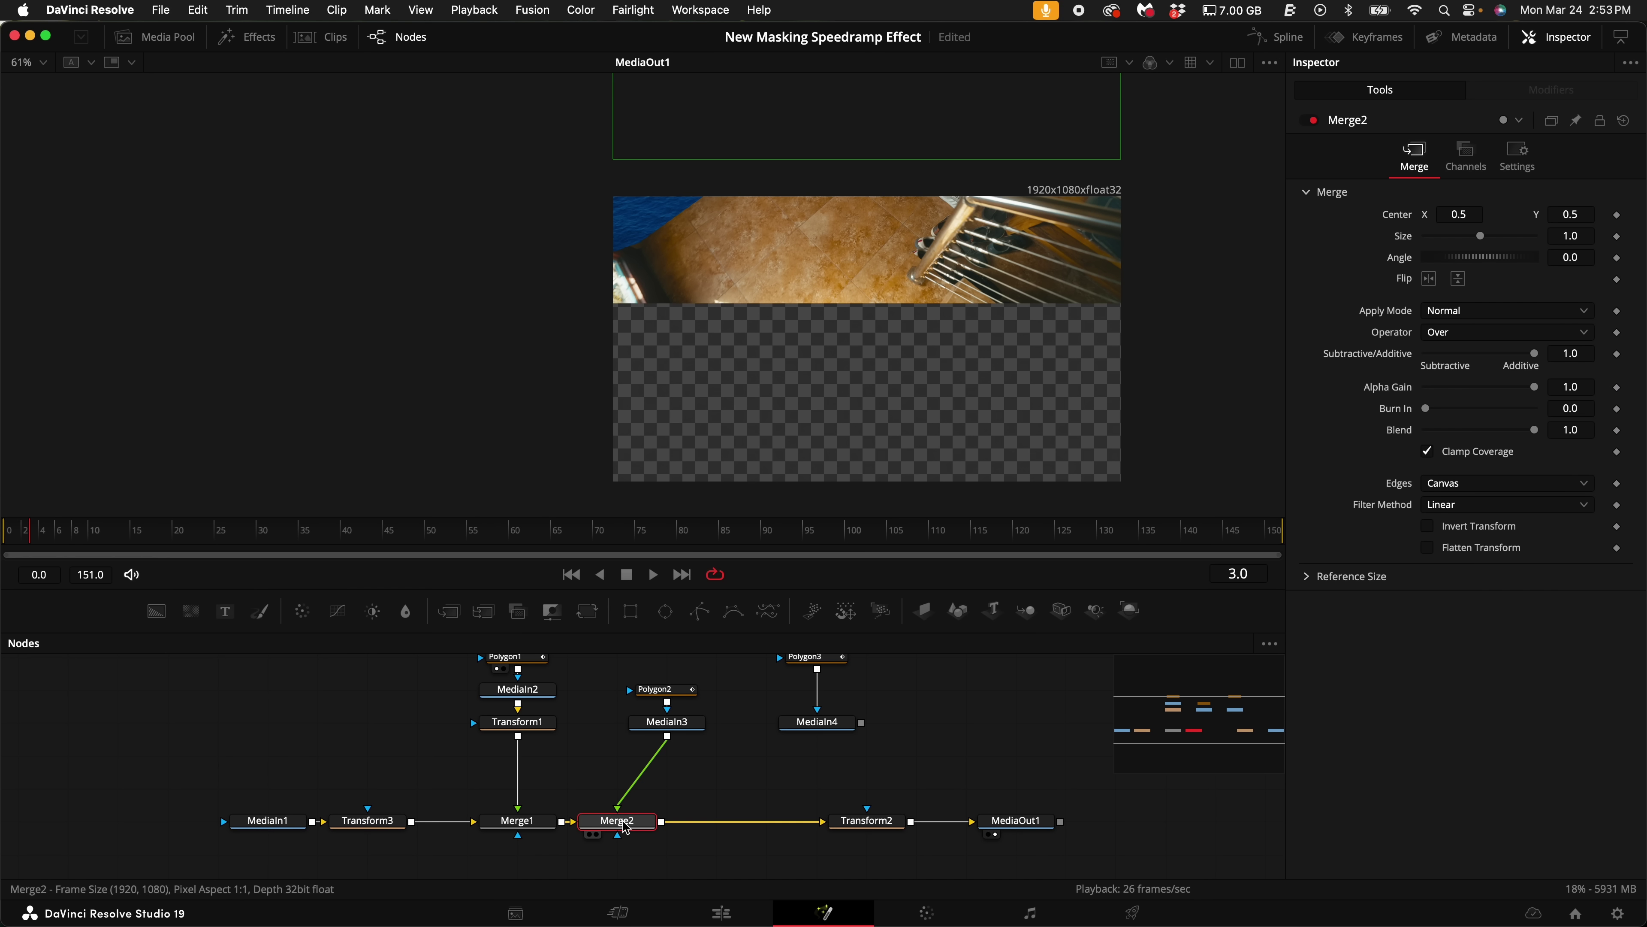
{"action": "scroll", "coordinate": [1050, 259], "scroll_direction": "down", "scroll_amount": 3}
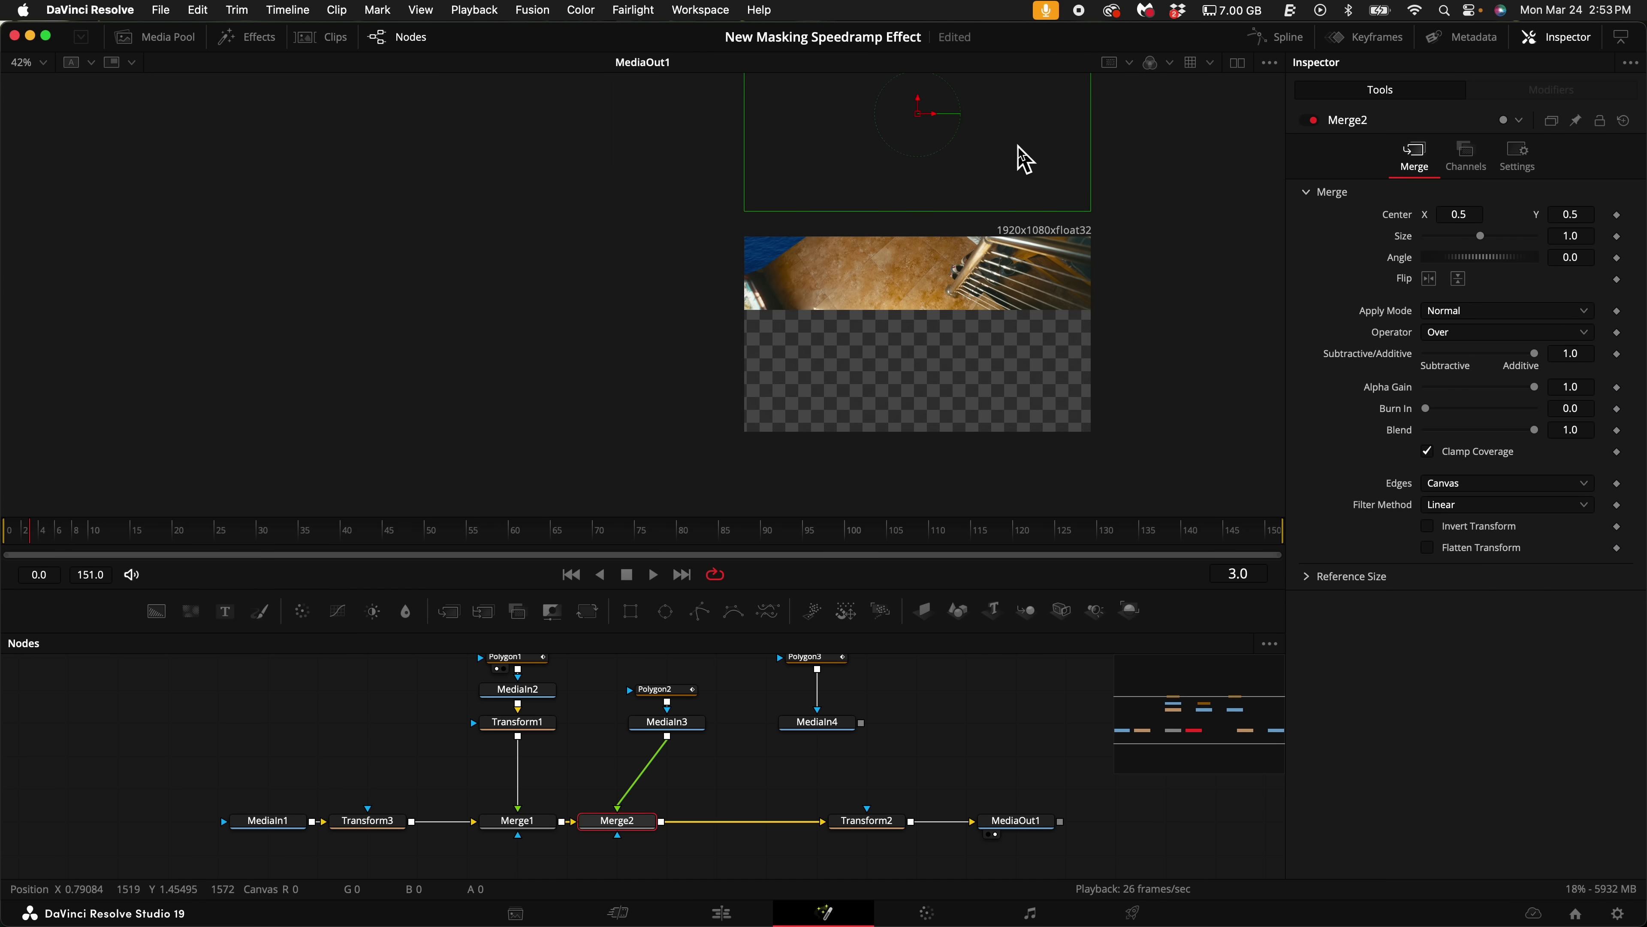
Step: Add a Transform node after MediaIn3 and lower its Center Y to -0.791
{"action": "left_click", "coordinate": [672, 723]}
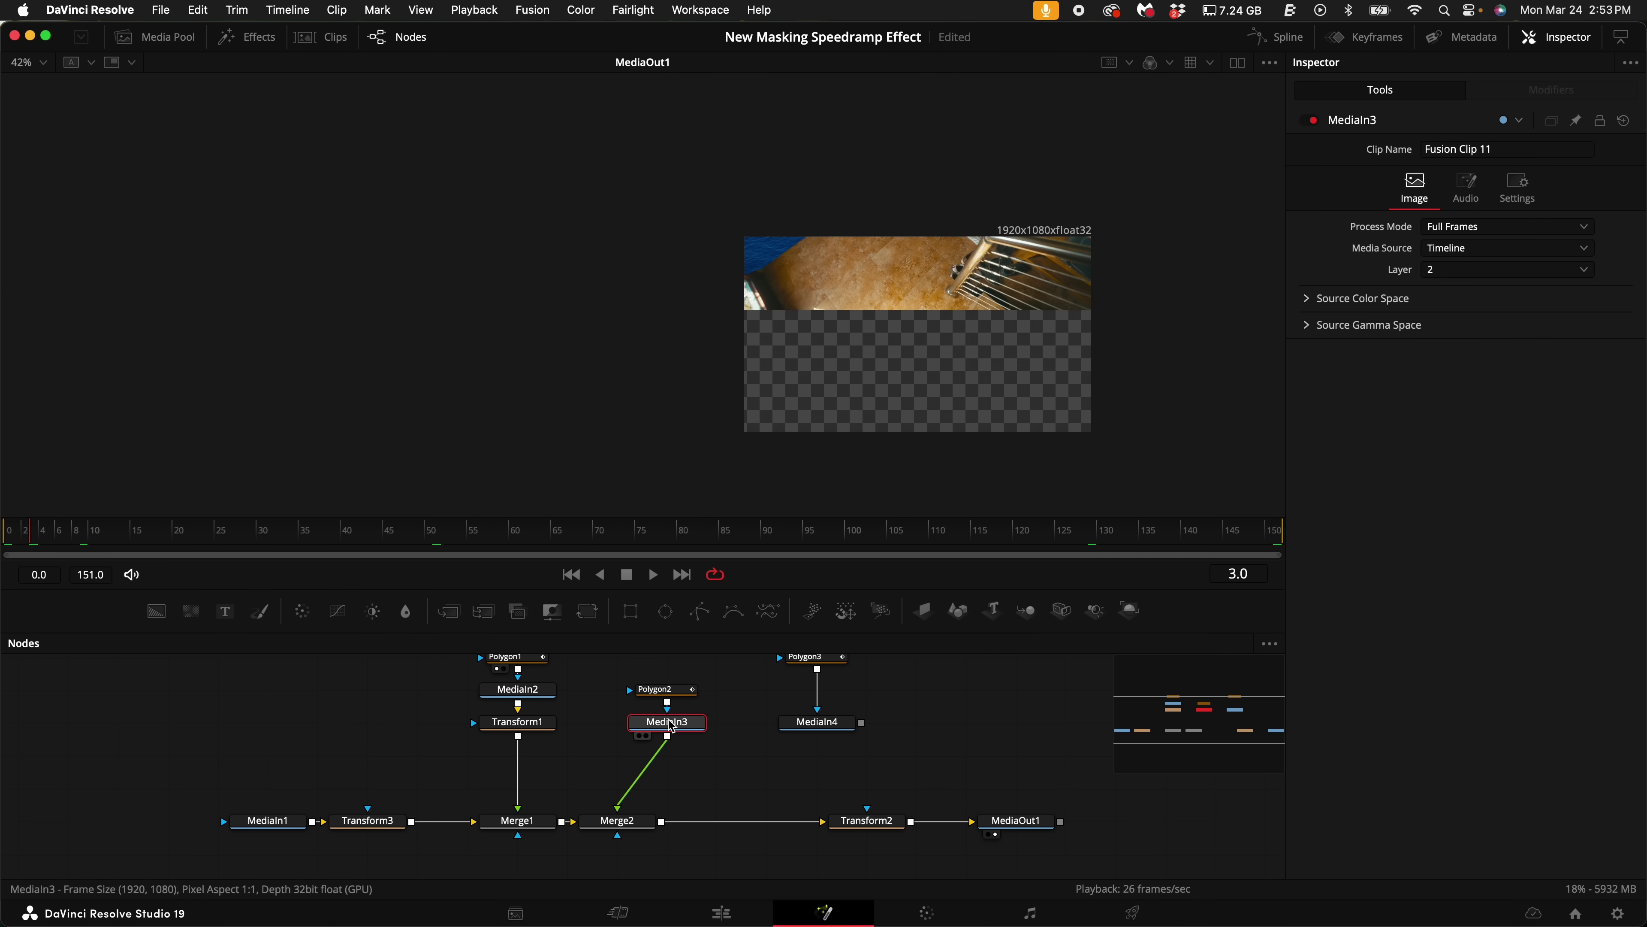
{"action": "key", "text": "shift+space"}
{"action": "type", "text": "trans"}
{"action": "key", "text": "Return"}
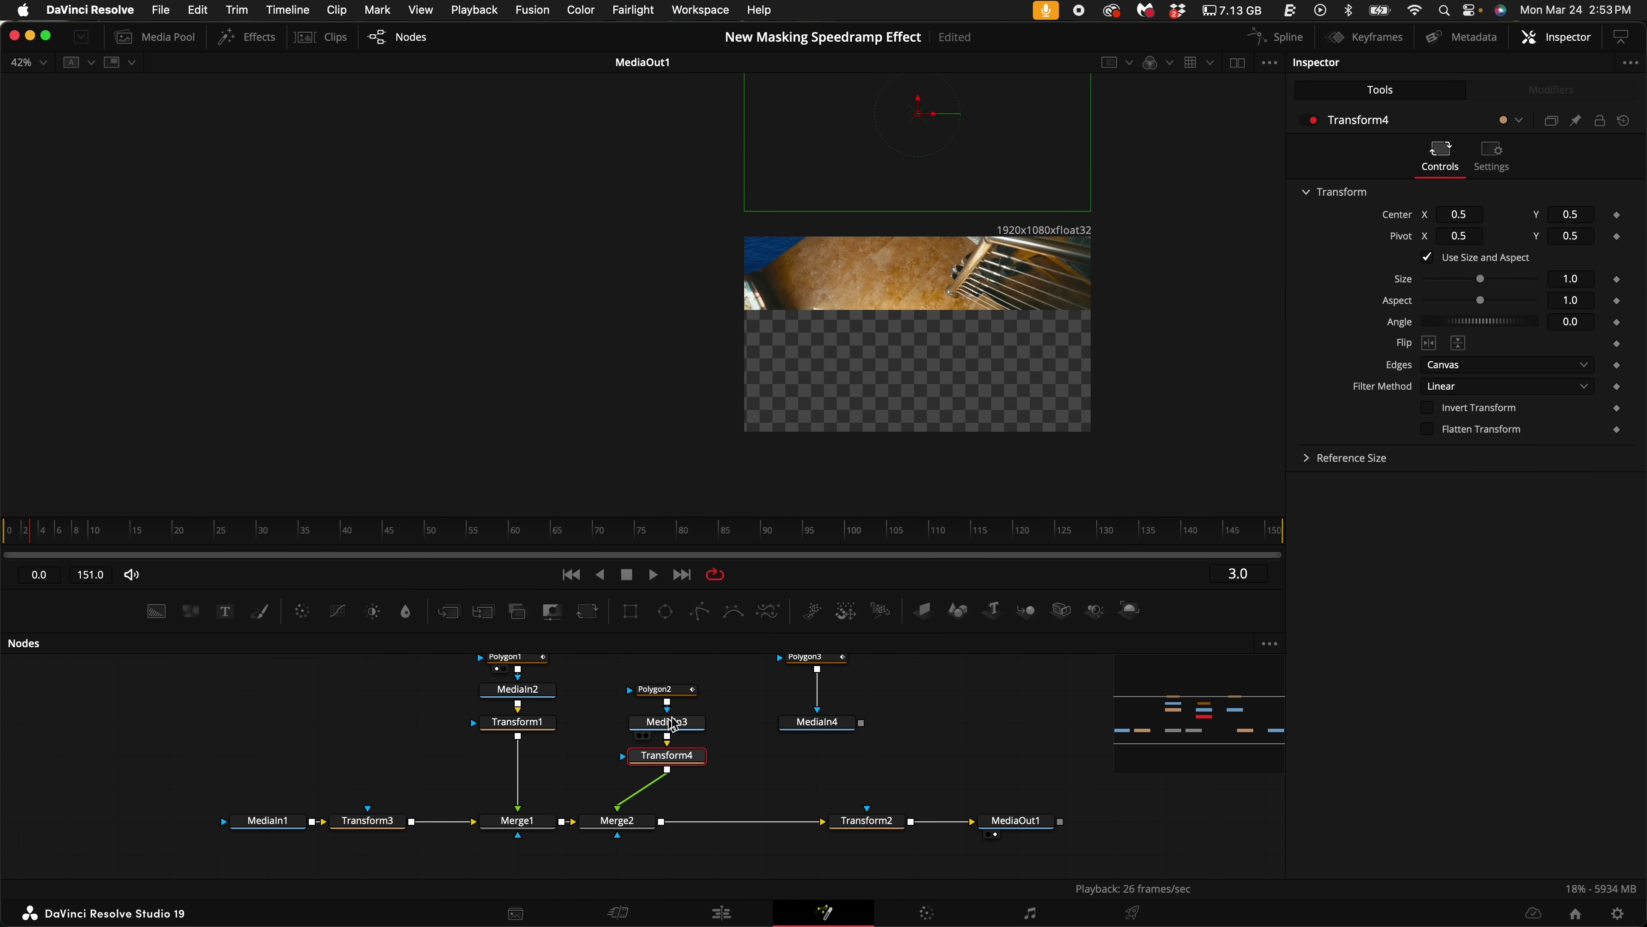
{"action": "left_click_drag", "start_coordinate": [1585, 214], "coordinate": [478, 414]}
Step: Space out the end of the node chain, insert a third Merge after Merge2 and connect MediaIn4 as its foreground
{"action": "left_click_drag", "start_coordinate": [1016, 820], "coordinate": [1115, 821]}
{"action": "left_click_drag", "start_coordinate": [867, 820], "coordinate": [967, 822]}
{"action": "left_click", "coordinate": [679, 833]}
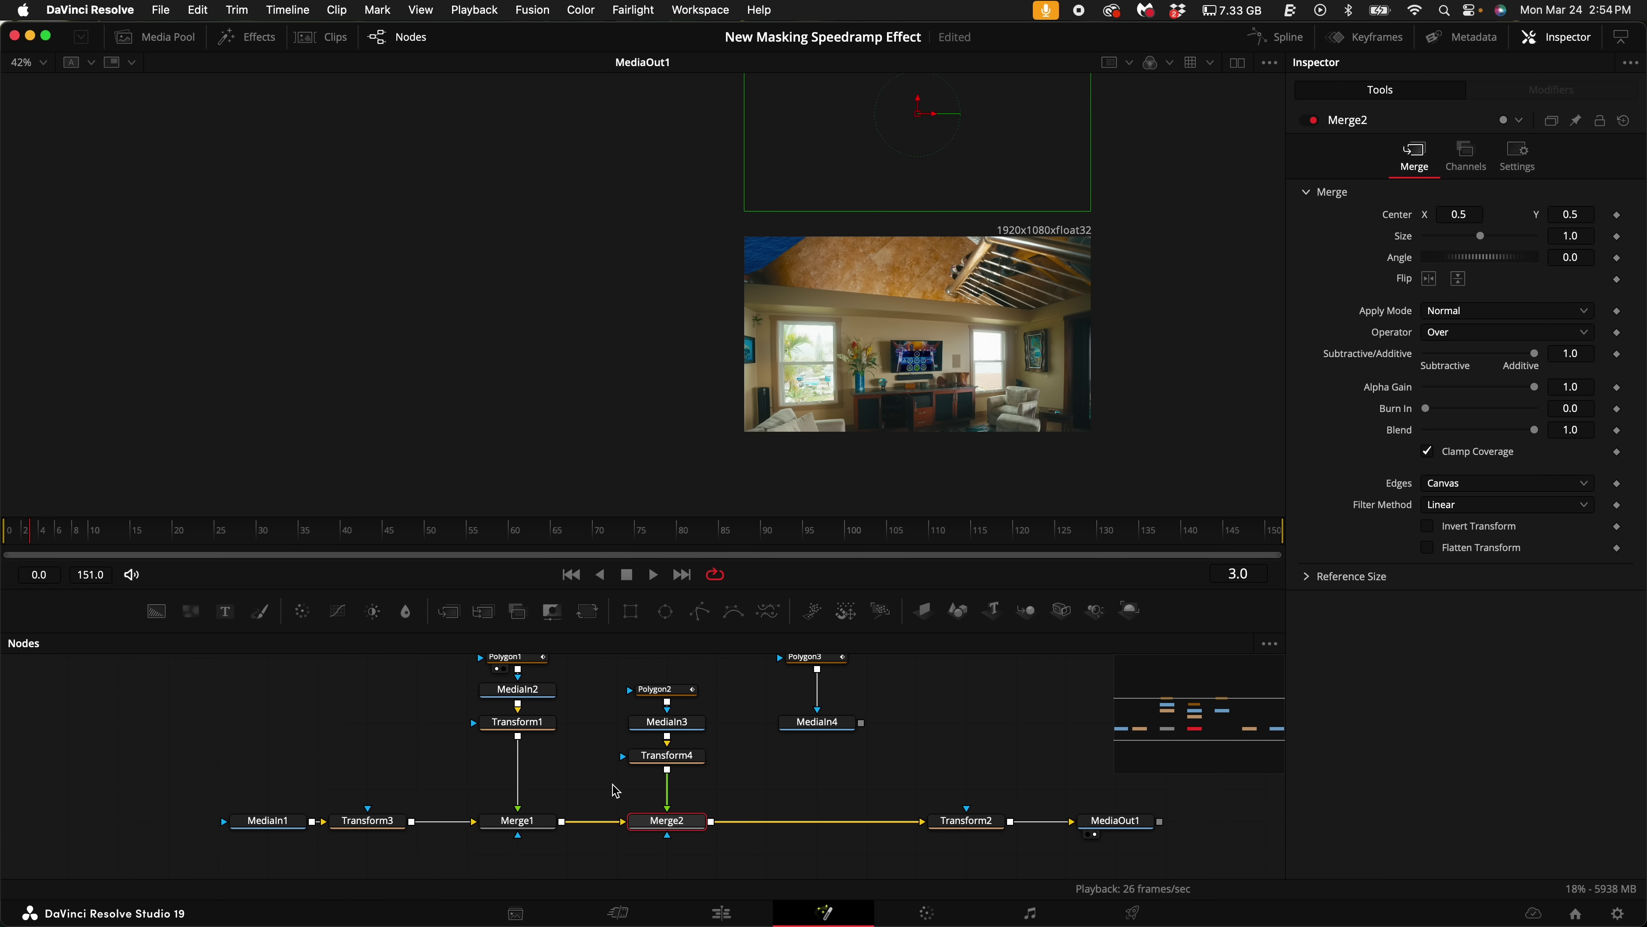
{"action": "left_click", "coordinate": [448, 611]}
{"action": "left_click_drag", "start_coordinate": [861, 723], "coordinate": [772, 813]}
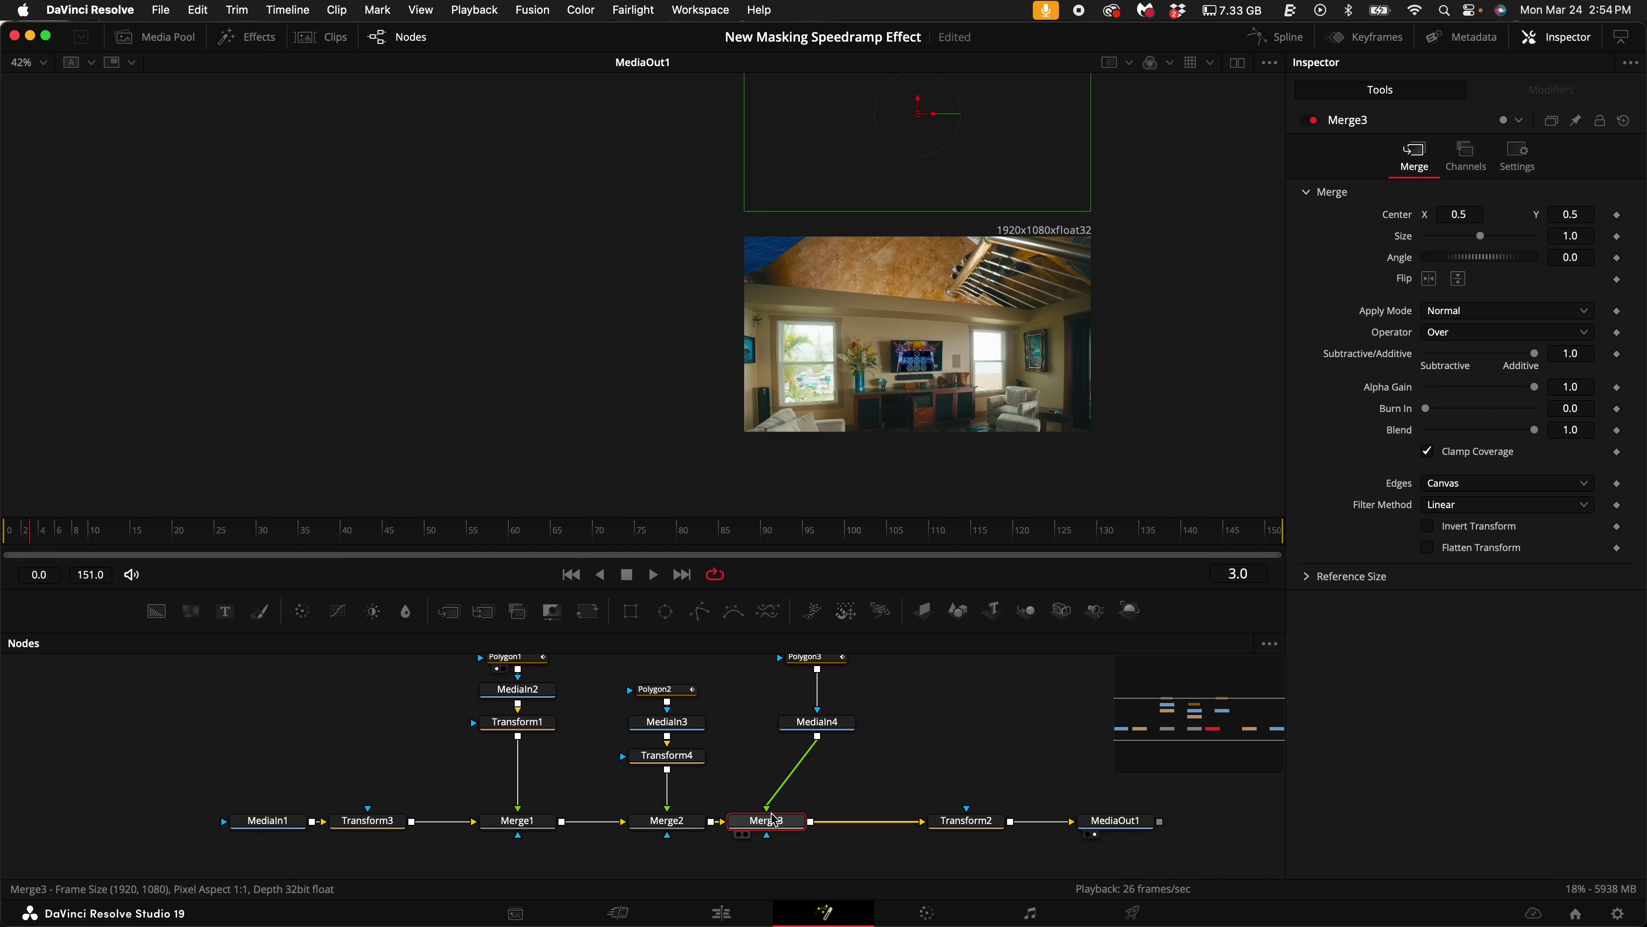
Step: Add a Transform node after MediaIn4 and lower its Center Y to -1.055
{"action": "left_click", "coordinate": [828, 730]}
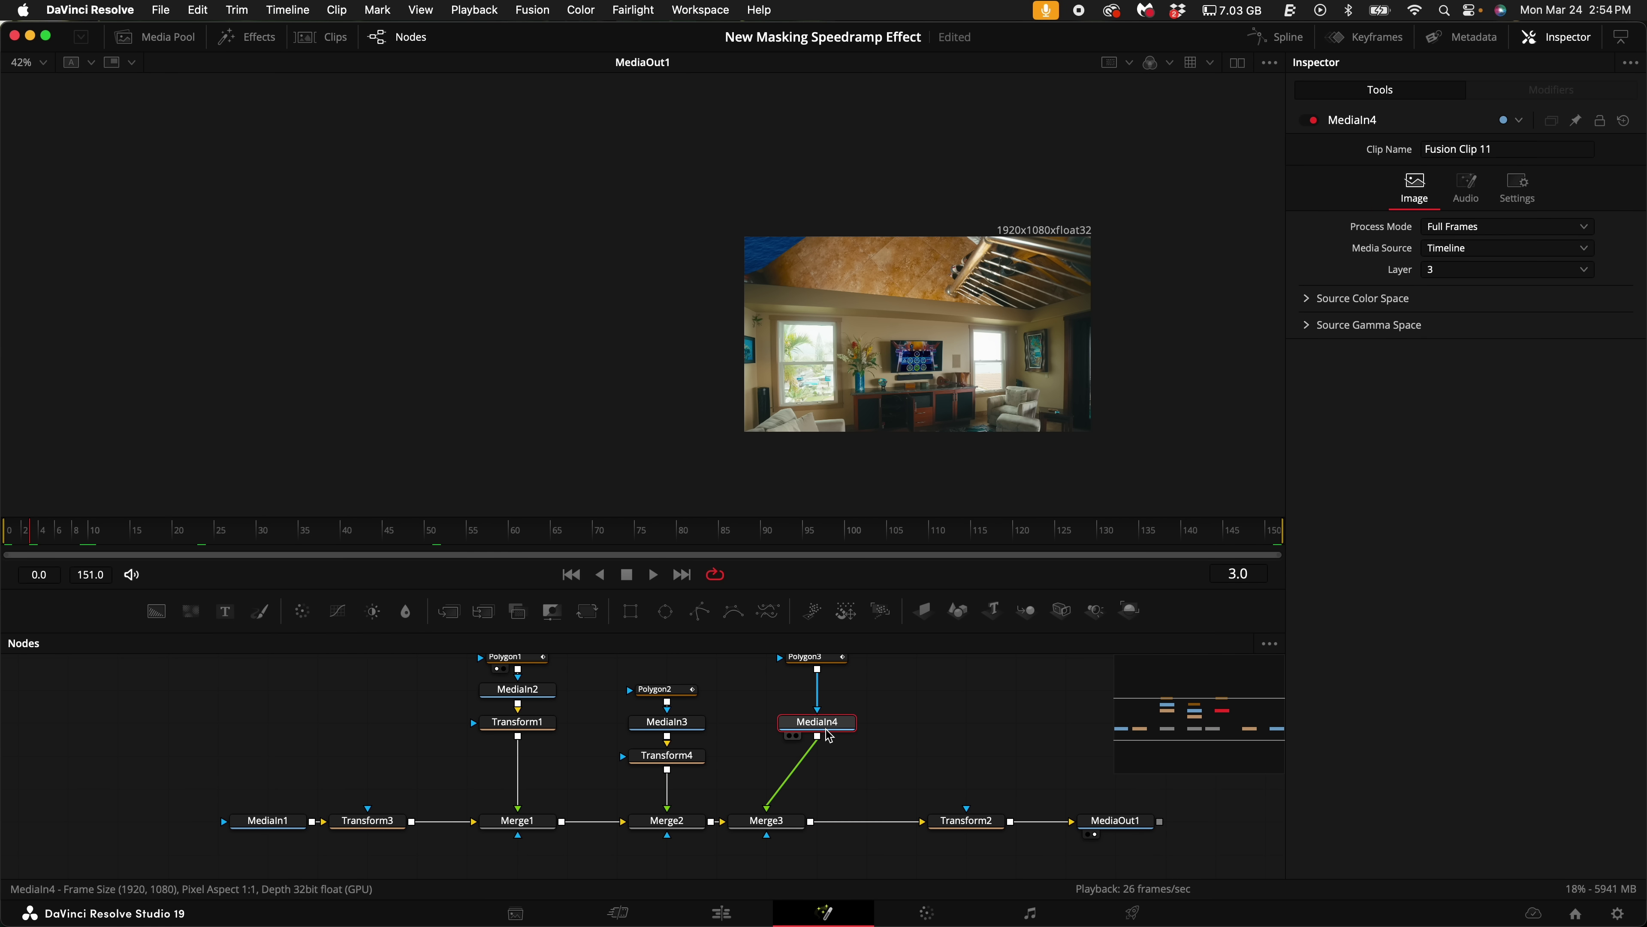
{"action": "key", "text": "shift+space"}
{"action": "type", "text": "trans"}
{"action": "key", "text": "Return"}
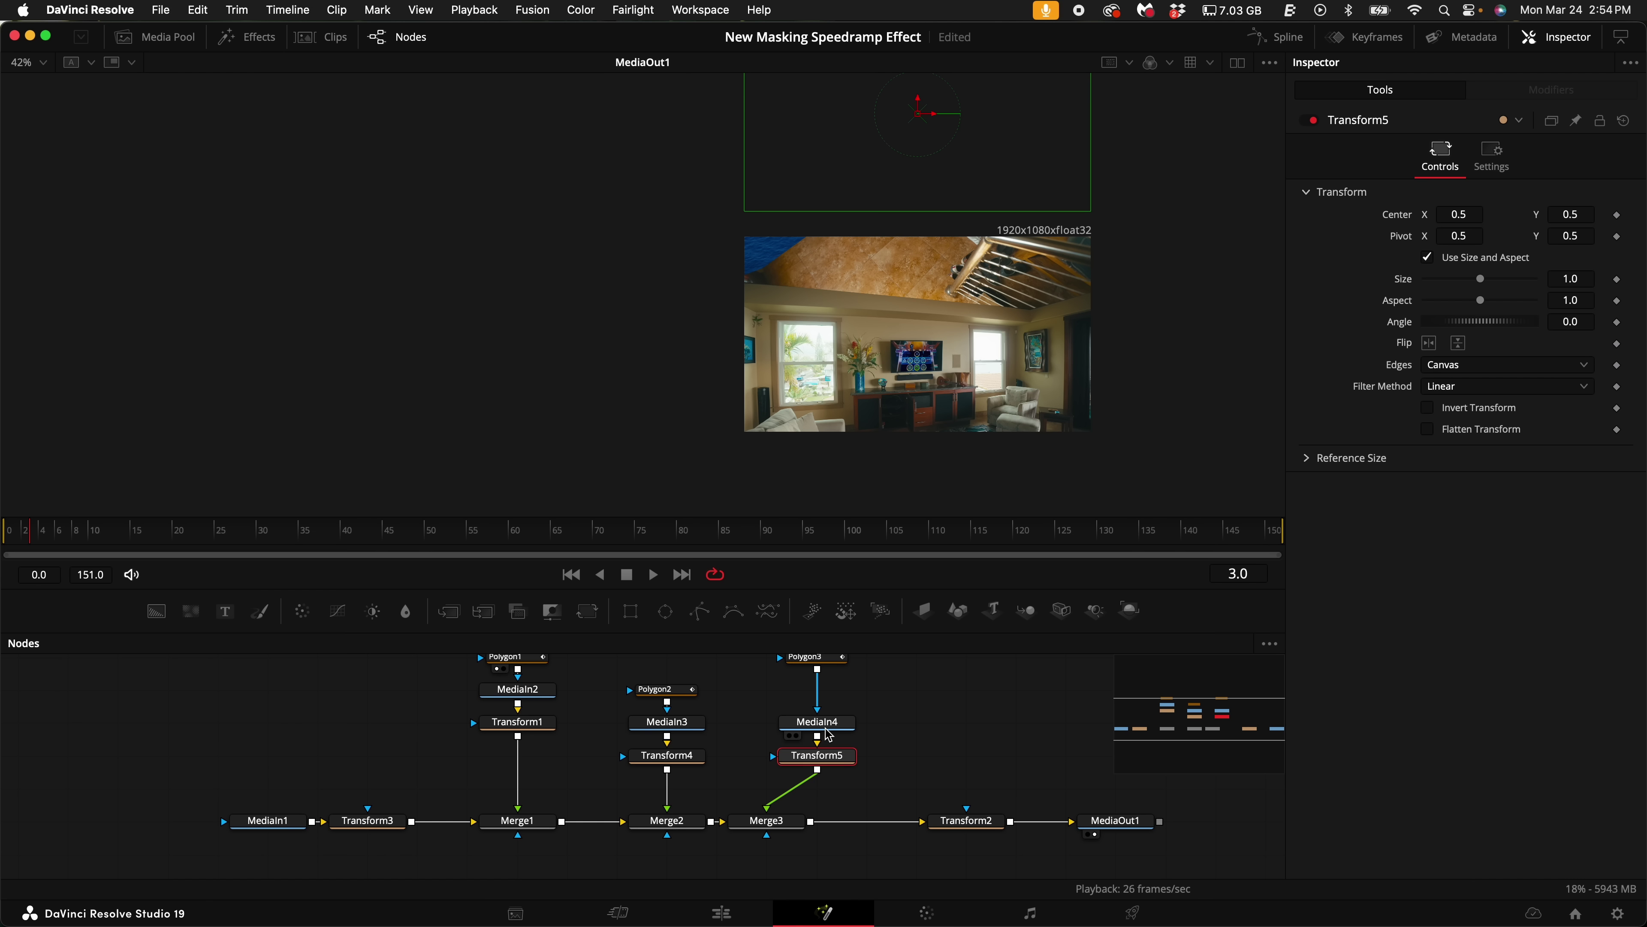
{"action": "left_click_drag", "start_coordinate": [1590, 213], "coordinate": [255, 516]}
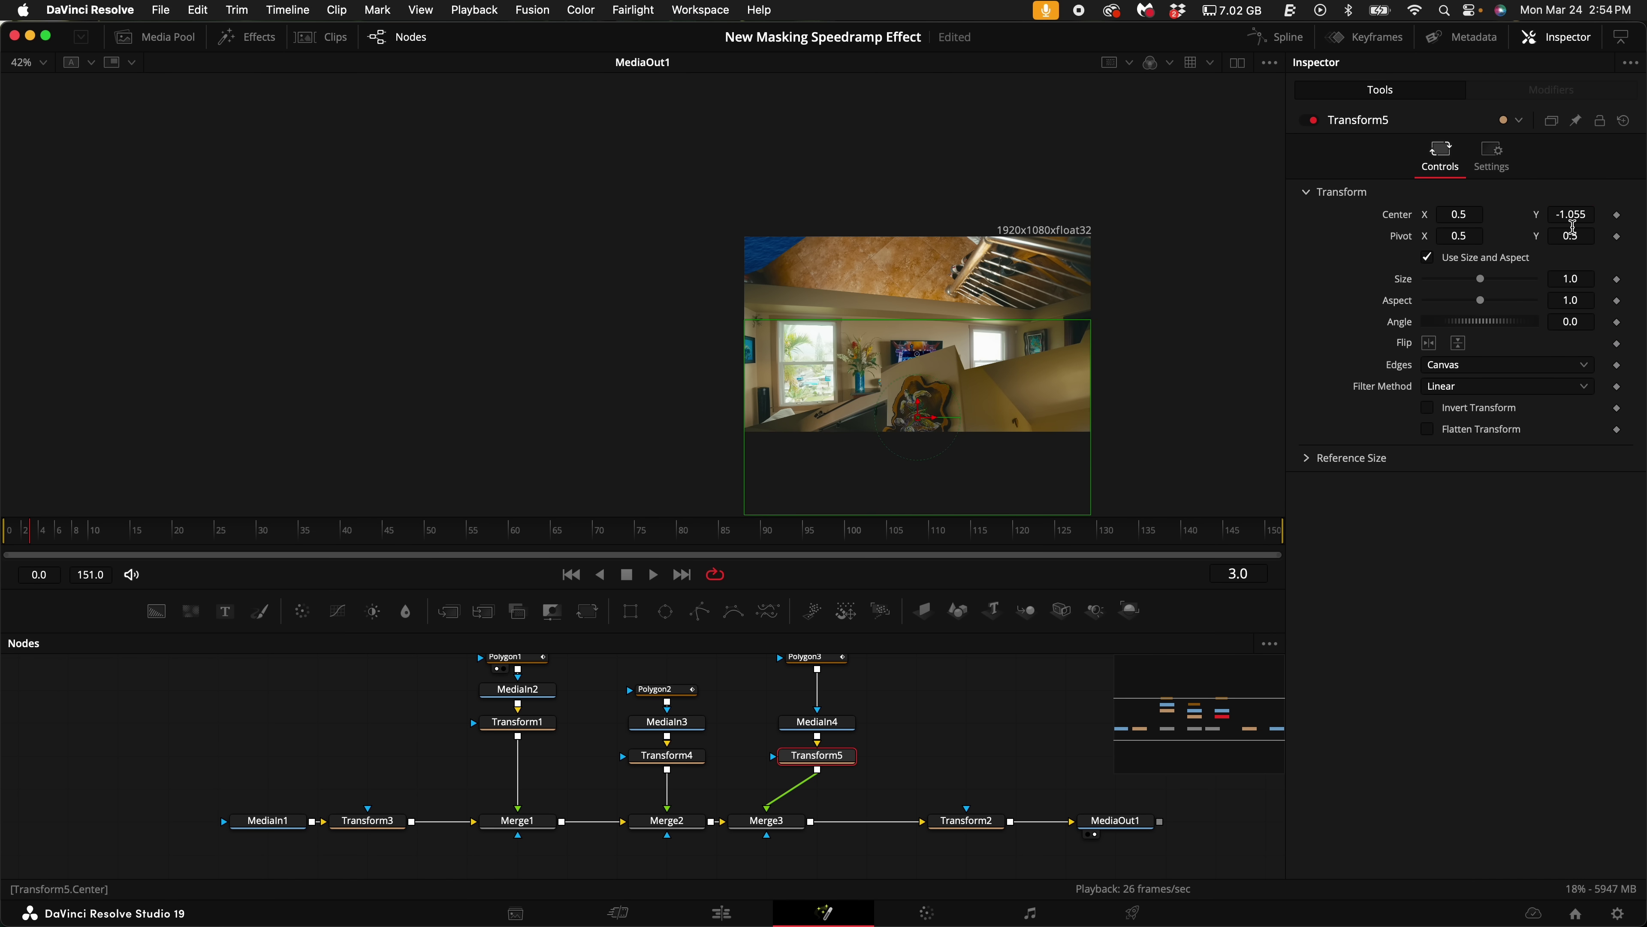
Step: Inspect the composite at frame 121 and set Transform4's Center Y to -0.705 to close the gap between layers
{"action": "key", "text": "End"}
{"action": "left_click_drag", "start_coordinate": [917, 533], "coordinate": [1024, 563]}
{"action": "left_click", "coordinate": [958, 822]}
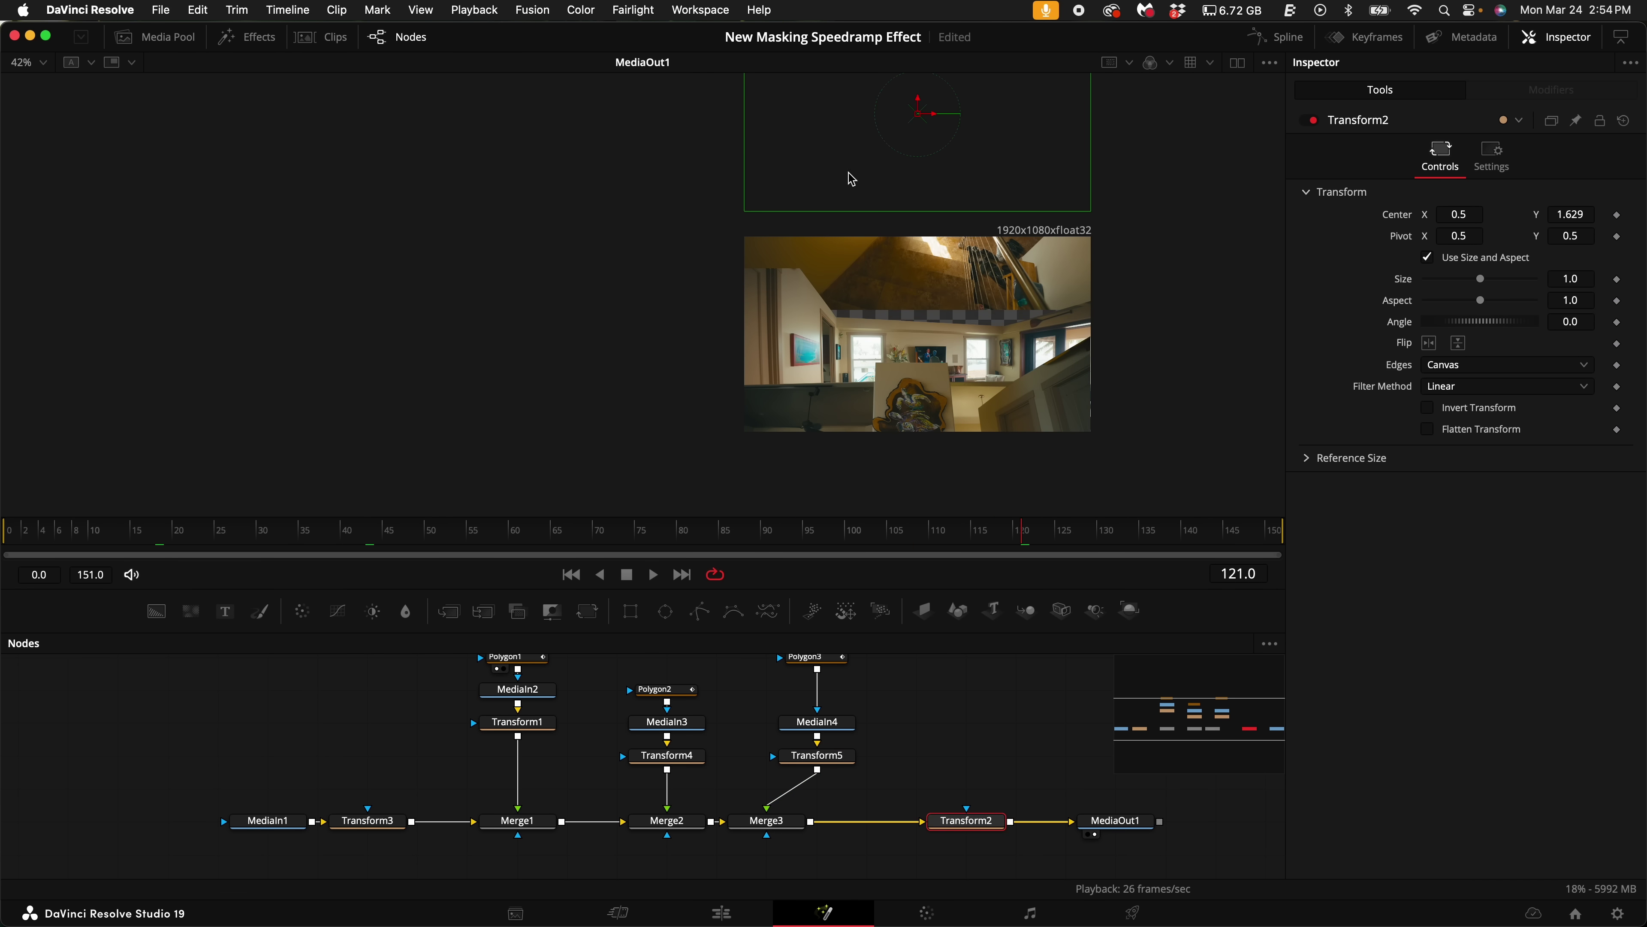
{"action": "left_click", "coordinate": [815, 755]}
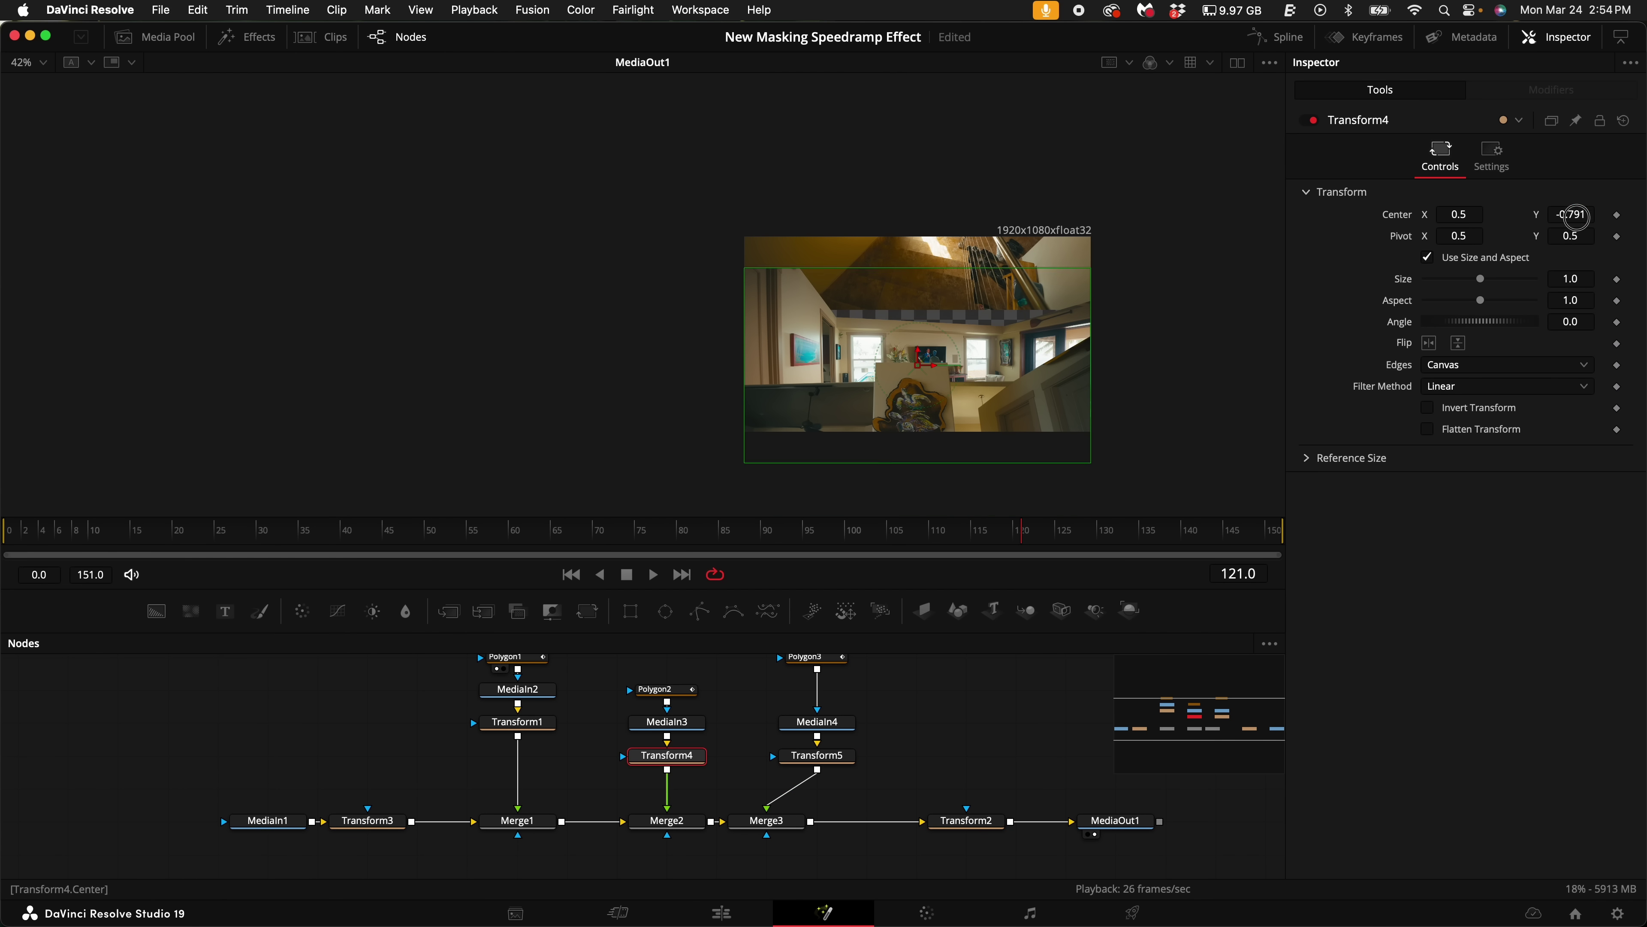
{"action": "left_click_drag", "start_coordinate": [1575, 217], "coordinate": [839, 221]}
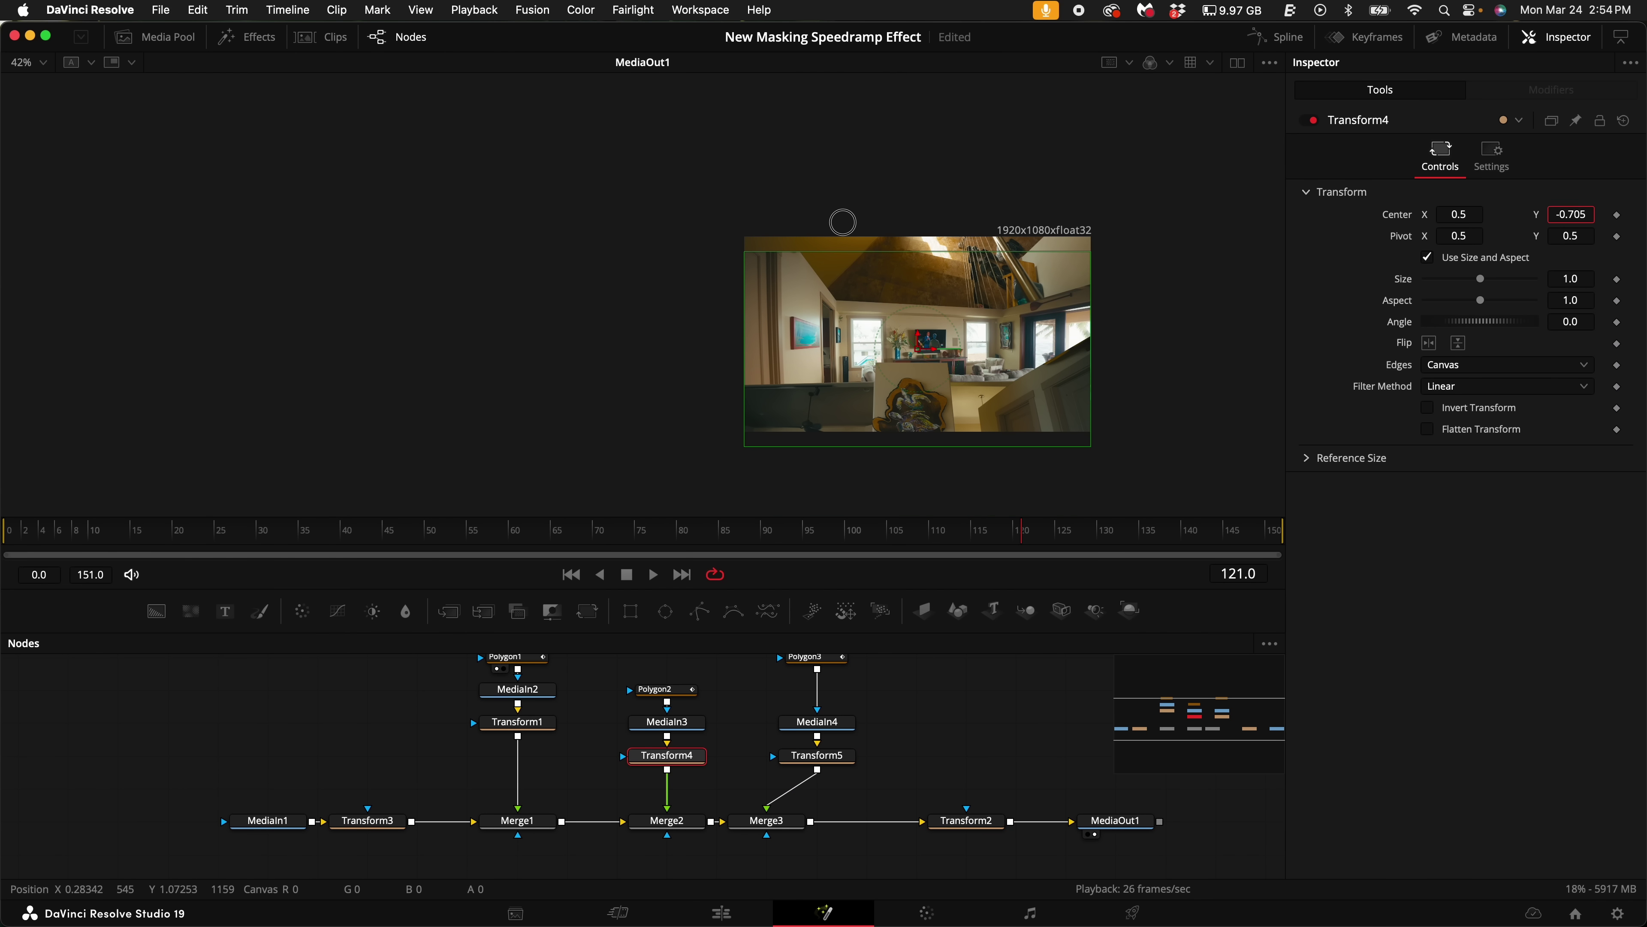
Step: Lower Transform5's Center Y to -1.199 at frame 88 and check the layer alignment through to frame 151
{"action": "left_click", "coordinate": [744, 530]}
{"action": "left_click", "coordinate": [802, 765]}
{"action": "left_click_drag", "start_coordinate": [1586, 208], "coordinate": [1485, 220]}
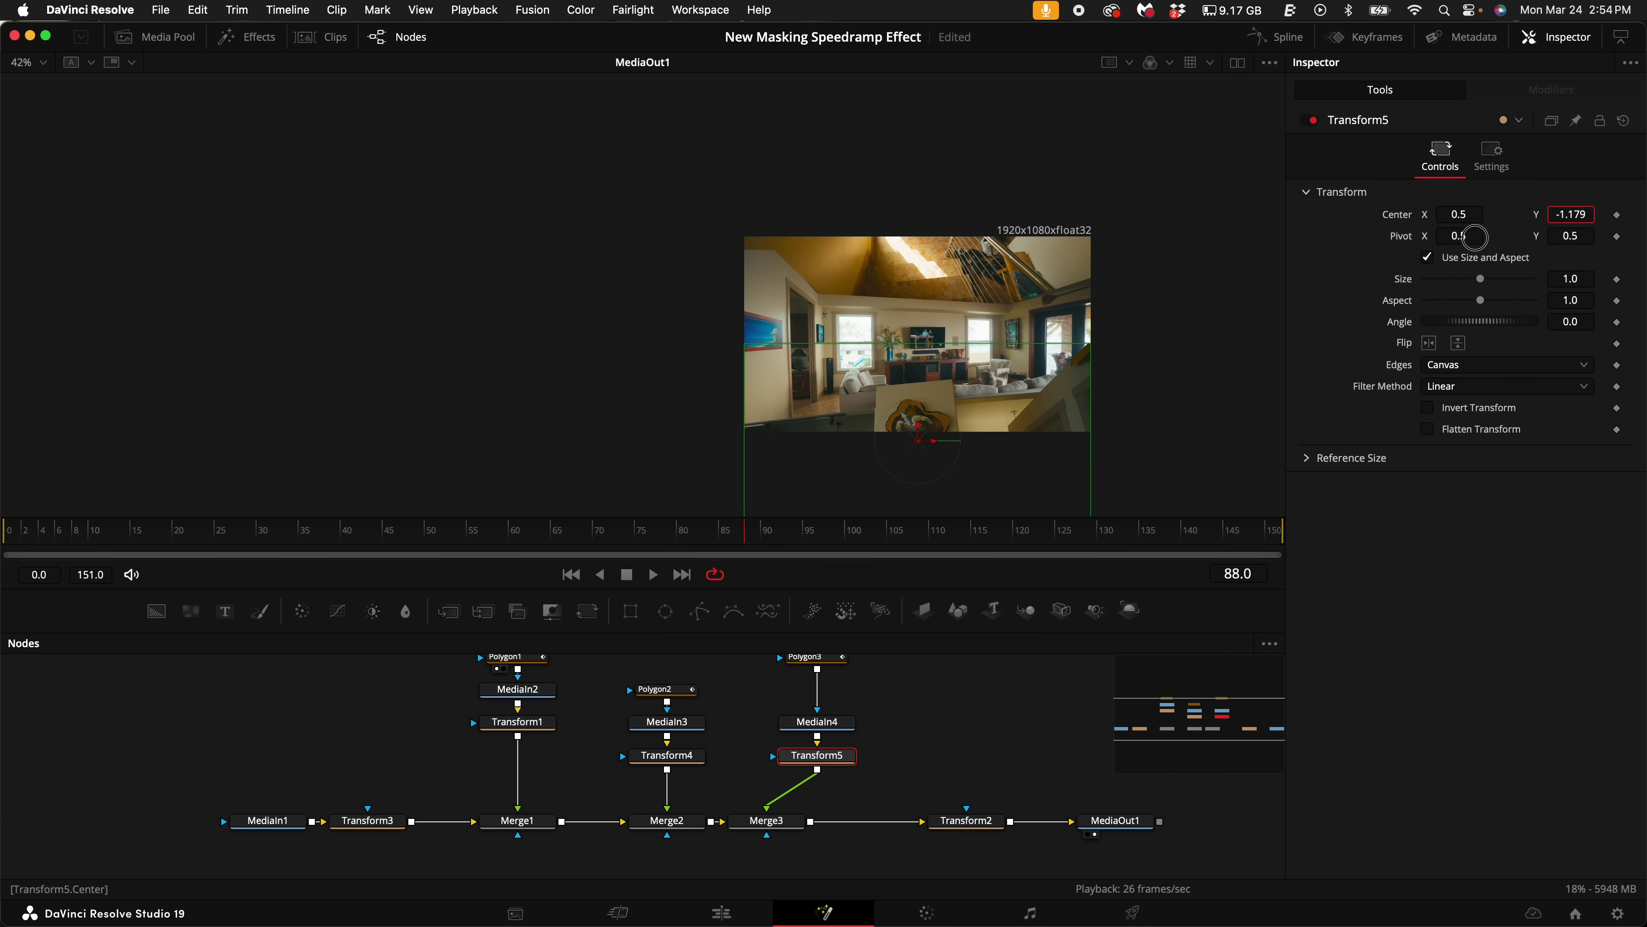
{"action": "left_click", "coordinate": [991, 536]}
{"action": "left_click_drag", "start_coordinate": [991, 542], "coordinate": [1297, 542]}
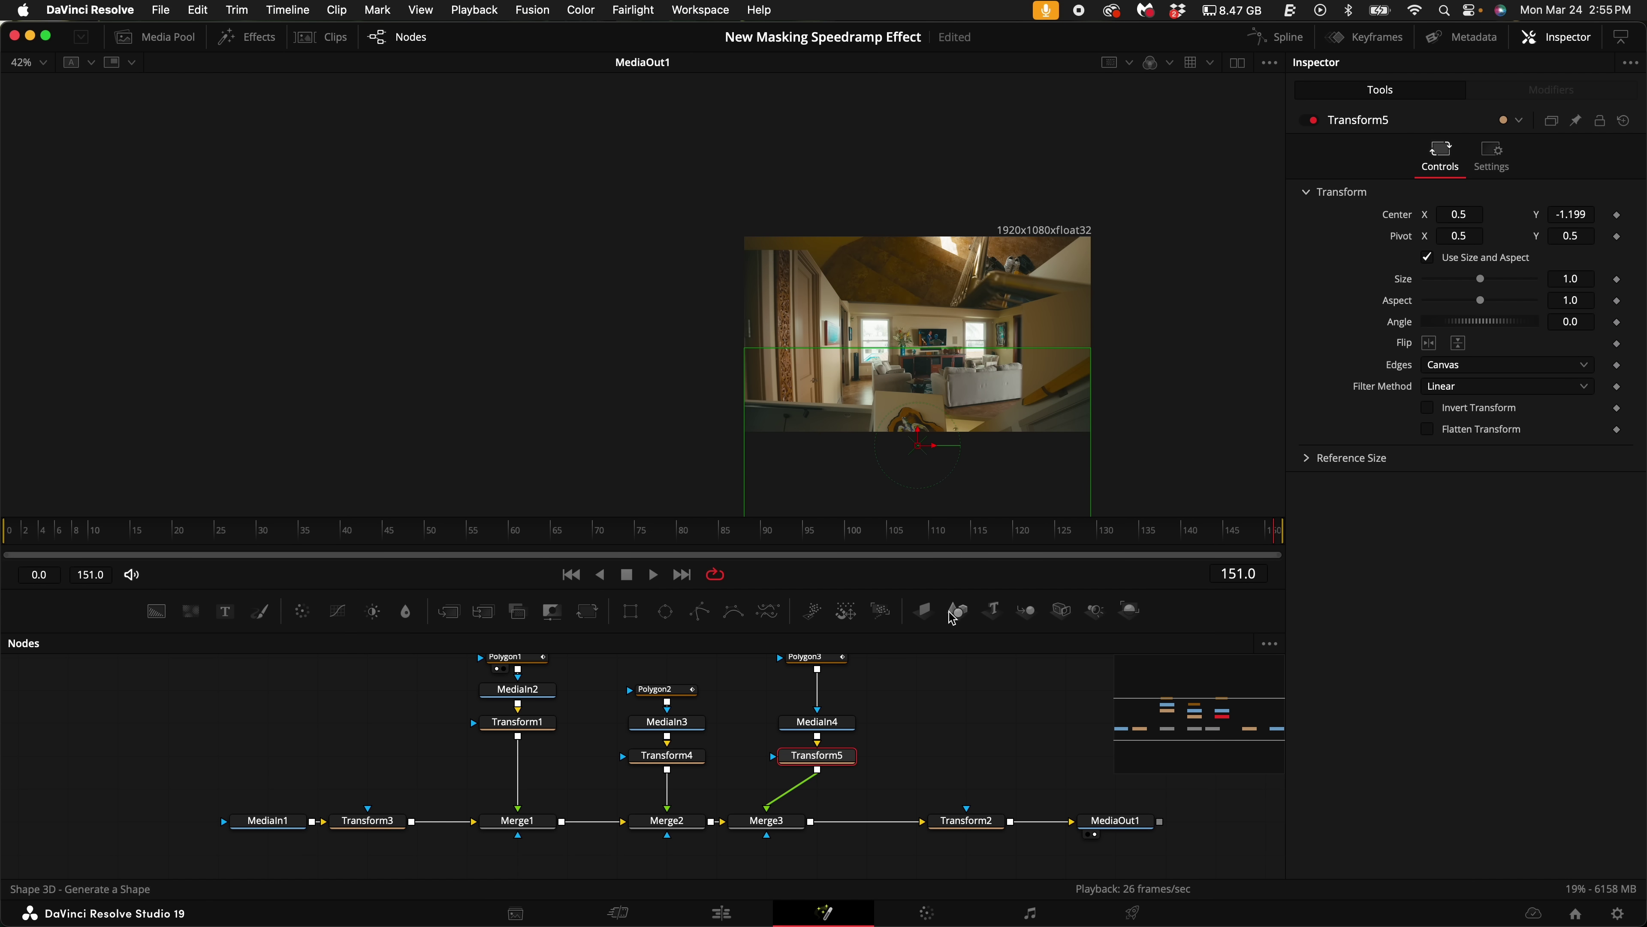
Step: Lower Transform2's Center Y to 0.52 to bring the uppermost part of the stacked composite into frame
{"action": "scroll", "coordinate": [947, 680], "scroll_direction": "down", "scroll_amount": 2}
{"action": "left_click", "coordinate": [981, 806]}
{"action": "left_click_drag", "start_coordinate": [1568, 216], "coordinate": [633, 357]}
{"action": "scroll", "coordinate": [644, 717], "scroll_direction": "up", "scroll_amount": 3}
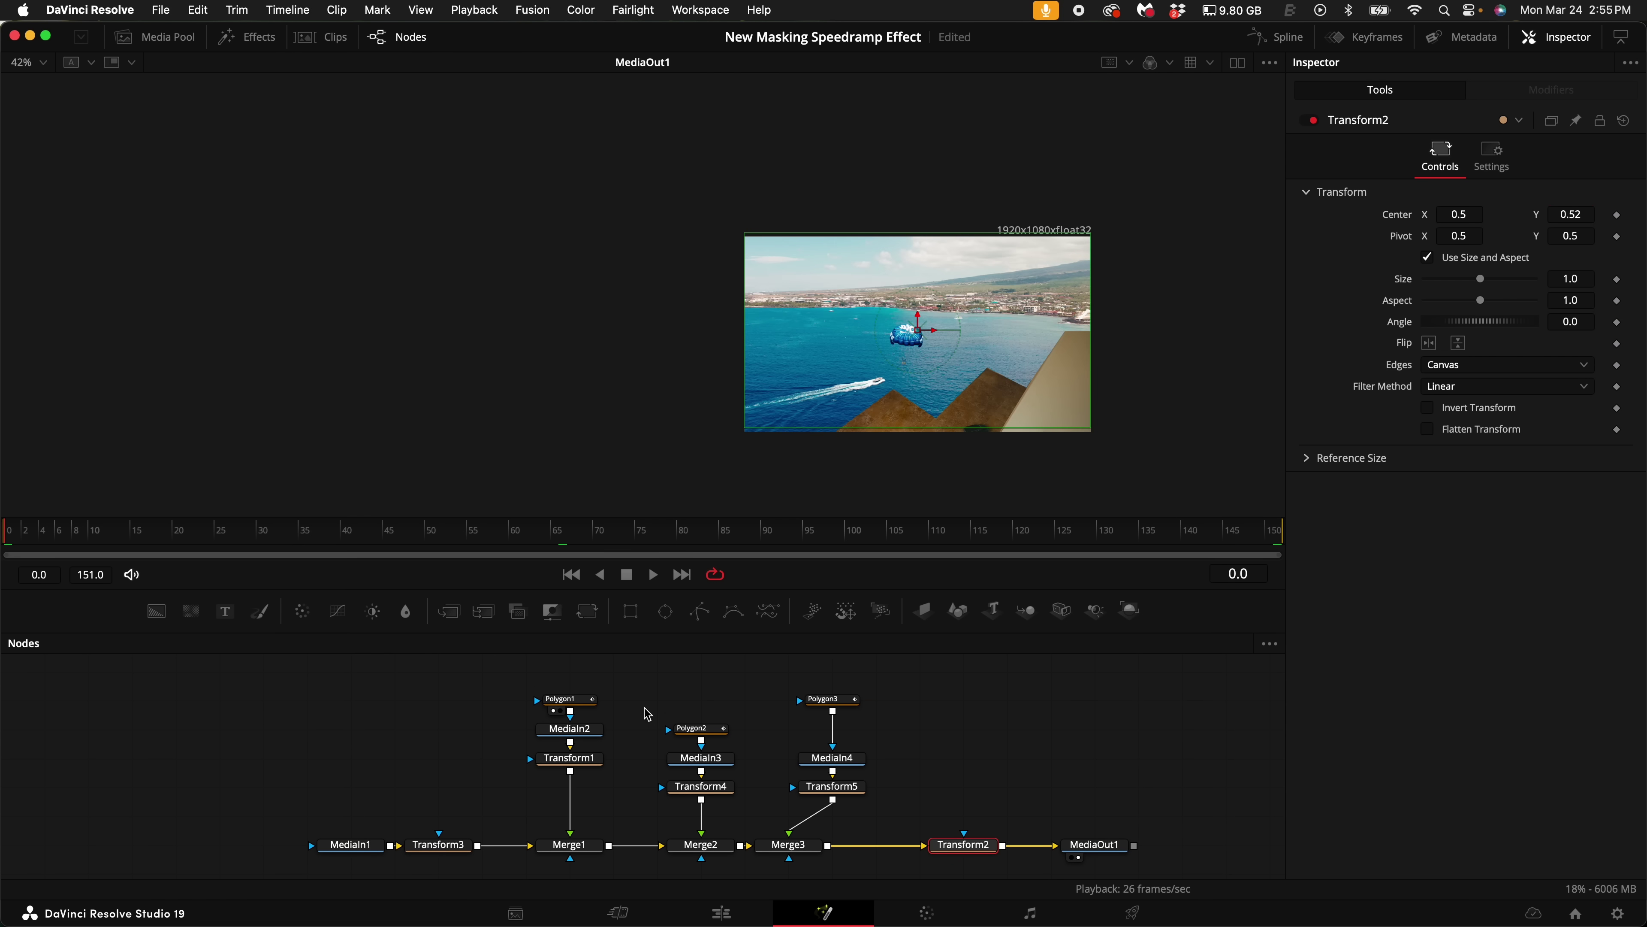
Step: Enable Motion Blur on the Polygon1 mask with Quality 10 and select the Polygon3 mask
{"action": "left_click", "coordinate": [571, 701]}
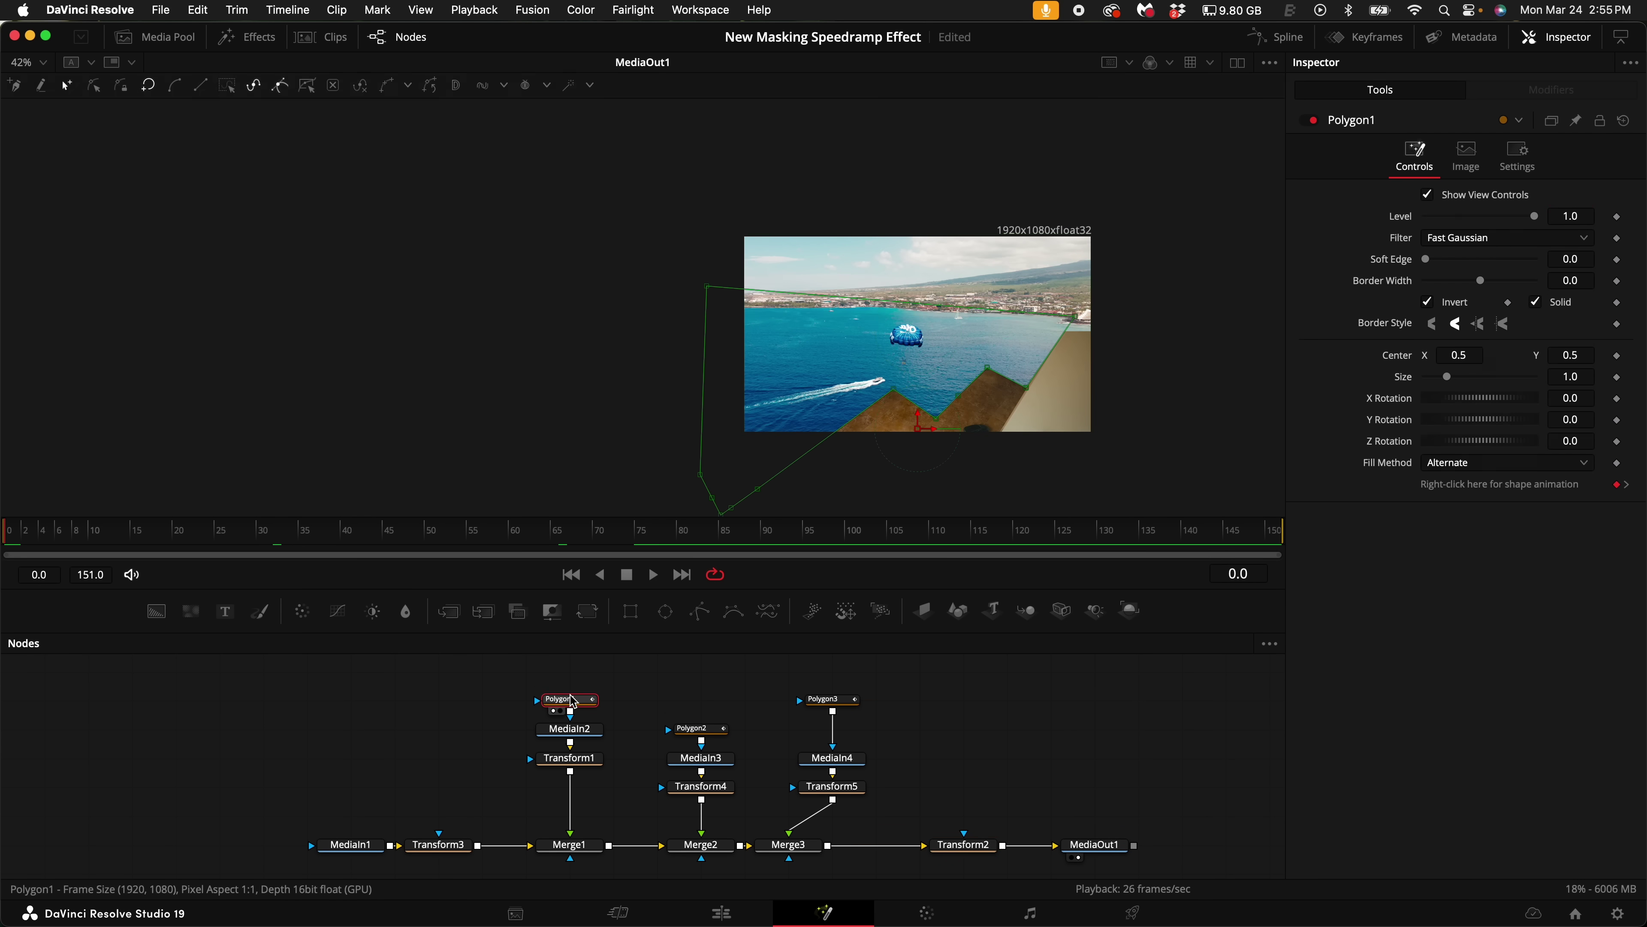
{"action": "left_click", "coordinate": [1529, 161]}
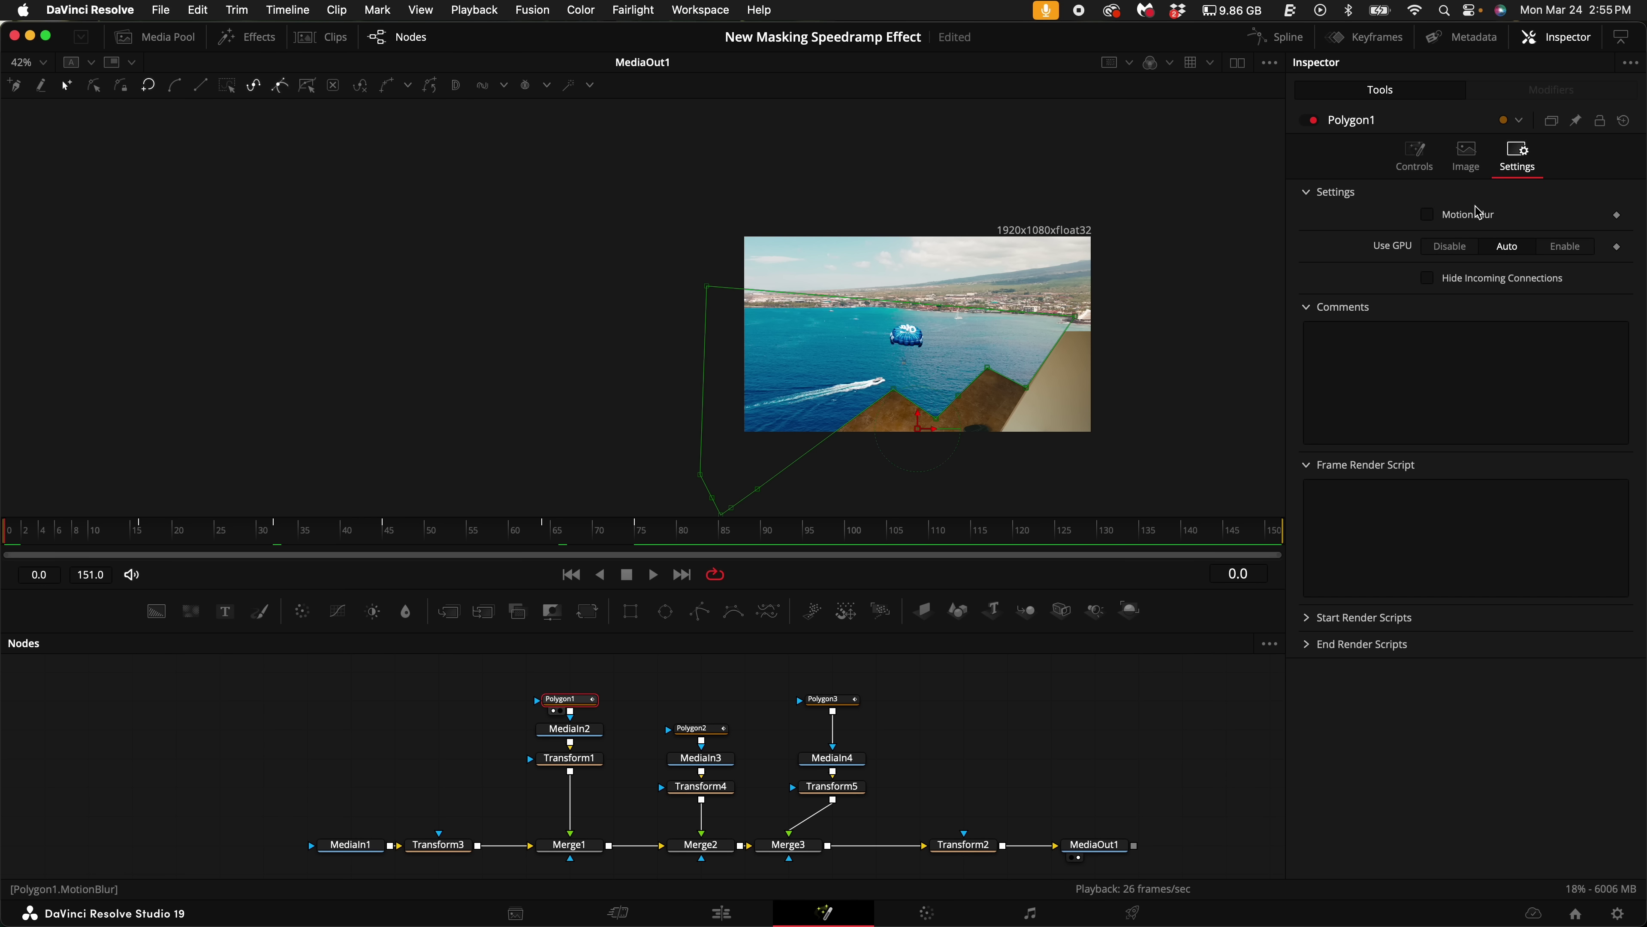
{"action": "left_click", "coordinate": [1427, 215]}
{"action": "left_click_drag", "start_coordinate": [1451, 238], "coordinate": [1644, 237]}
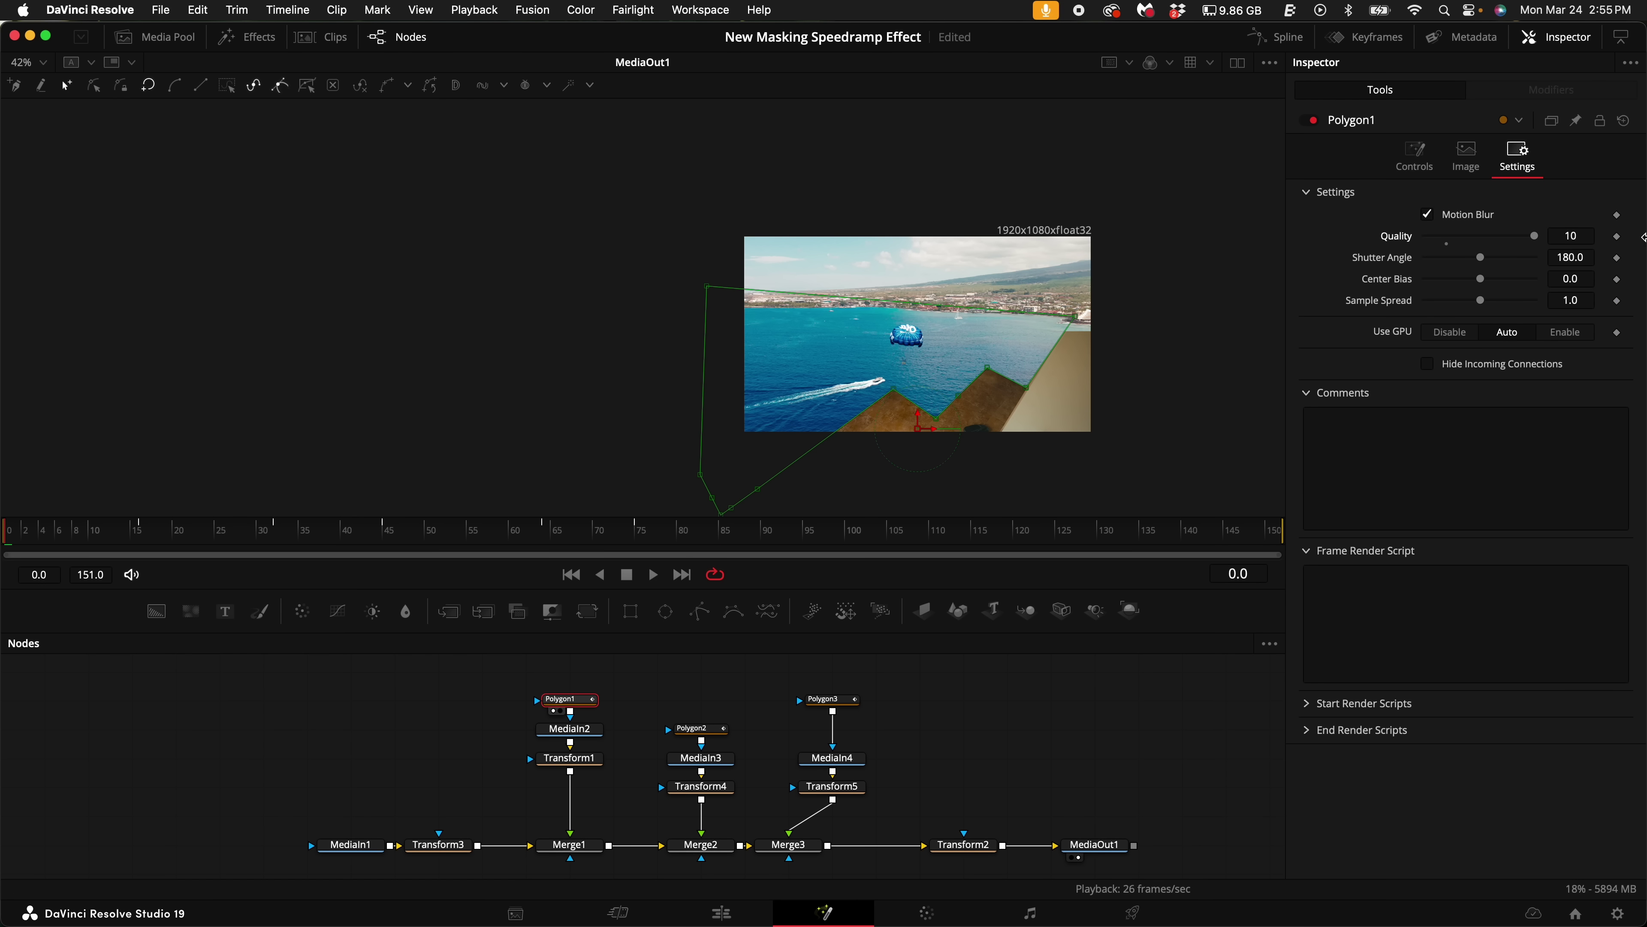
{"action": "left_click", "coordinate": [828, 698]}
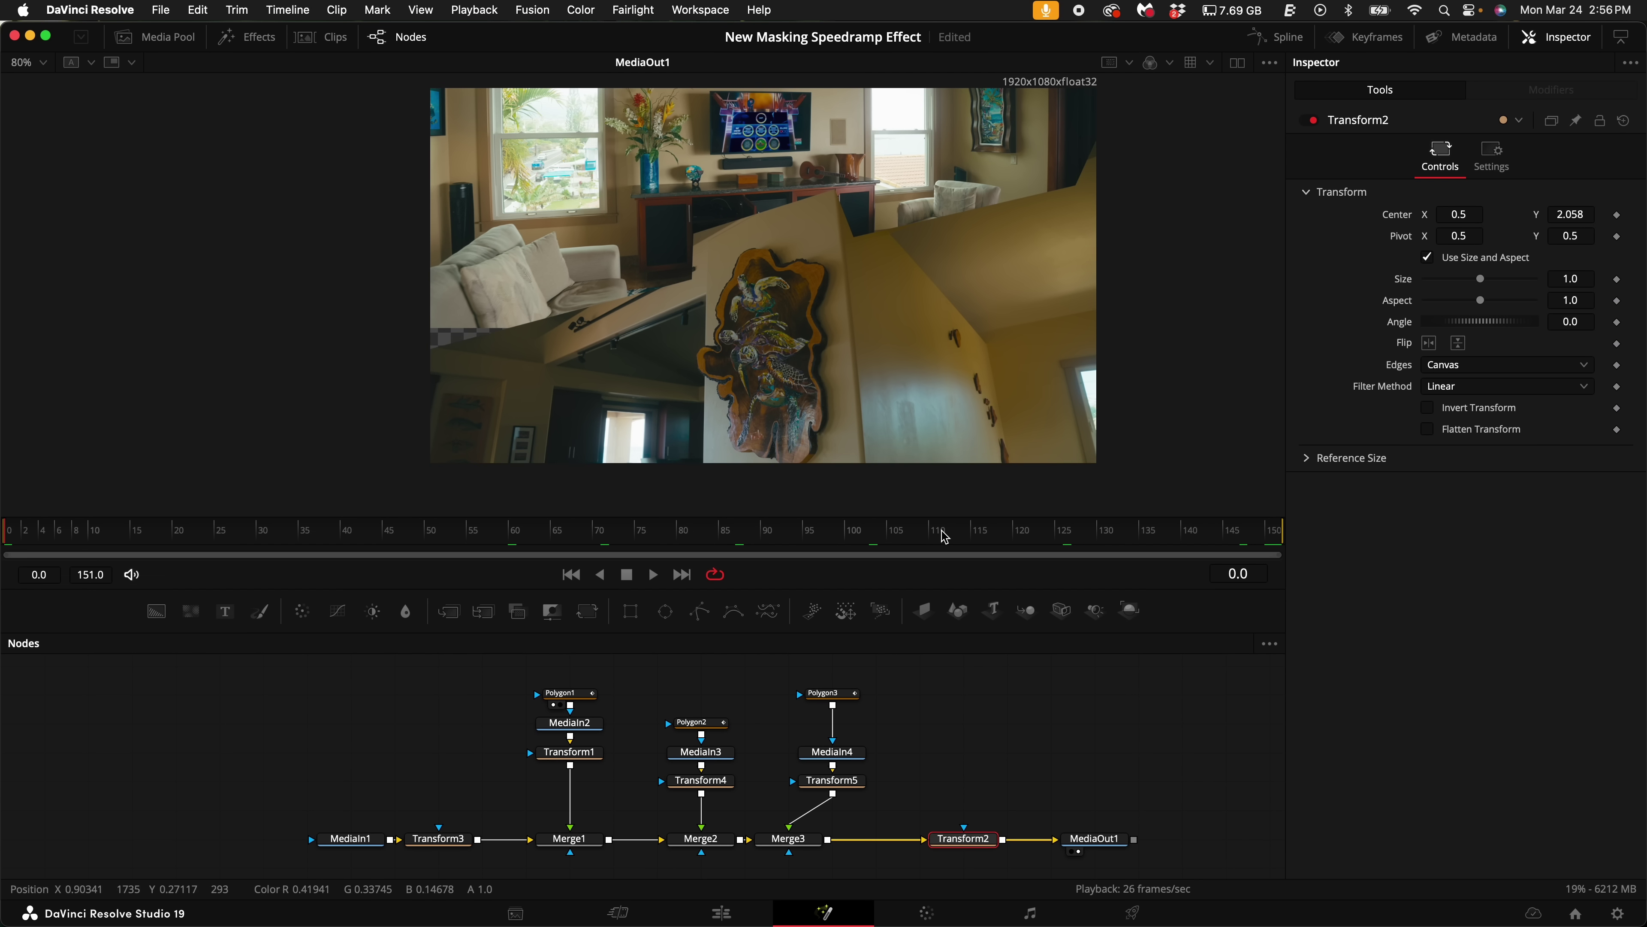
Step: Reset Transform2, keyframe its Center at frame 0, animate the move through to the last frame and review the result
{"action": "left_click_drag", "start_coordinate": [937, 533], "coordinate": [5, 543]}
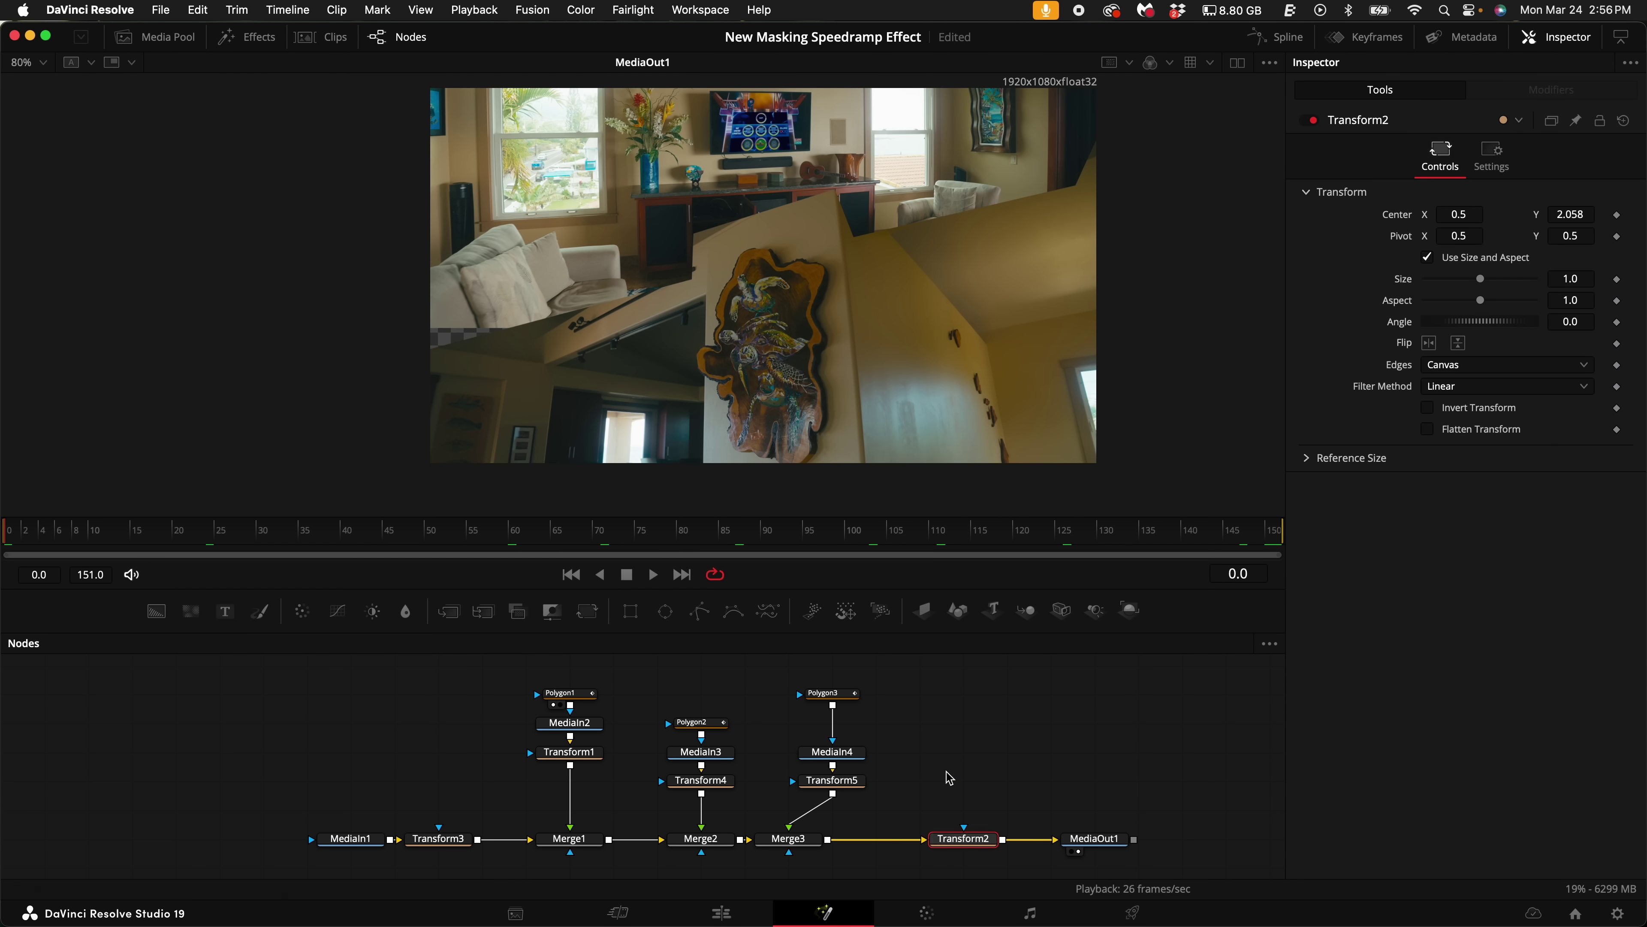
{"action": "left_click", "coordinate": [1623, 121]}
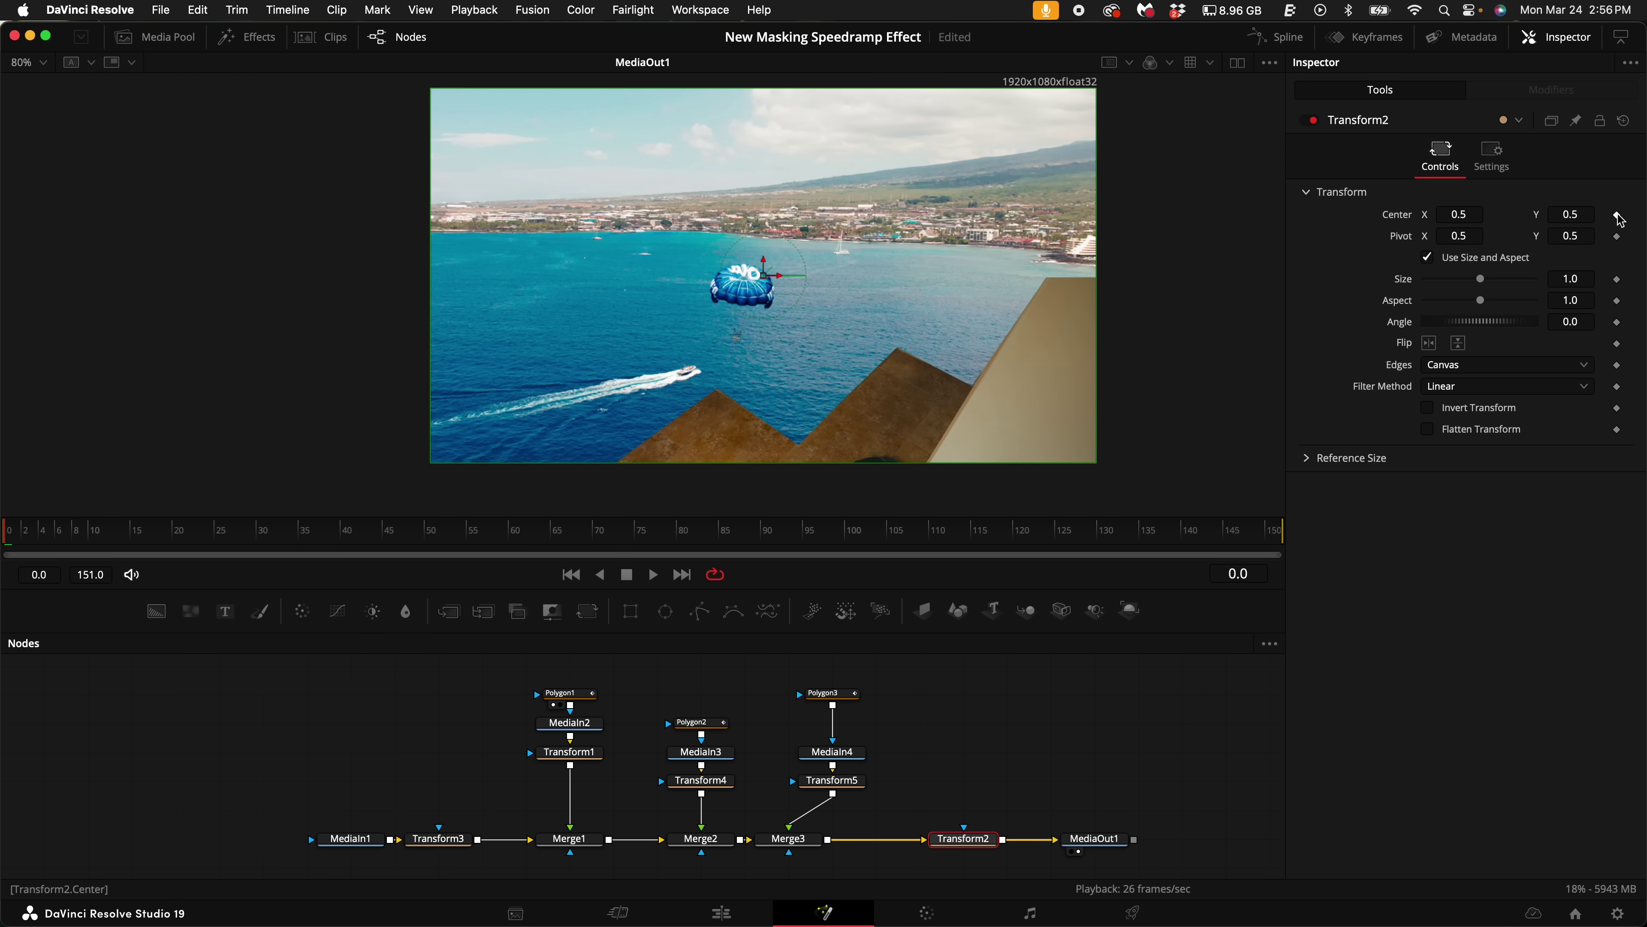
{"action": "left_click", "coordinate": [1618, 216]}
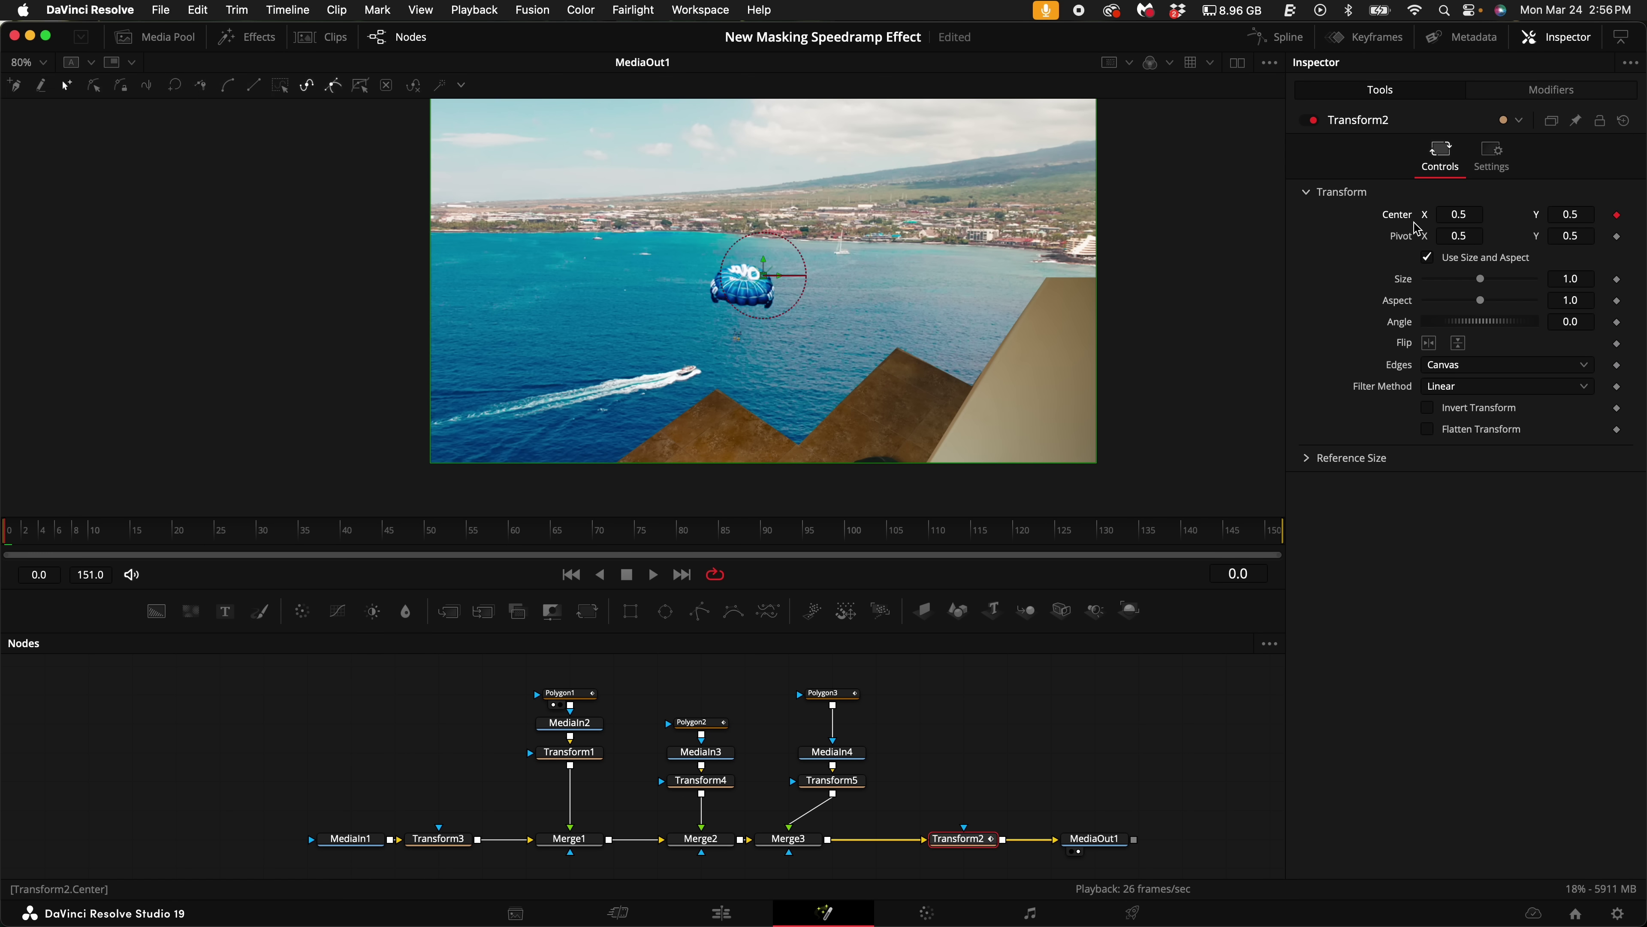
{"action": "left_click_drag", "start_coordinate": [99, 545], "coordinate": [1357, 571]}
{"action": "left_click_drag", "start_coordinate": [916, 293], "coordinate": [592, 342]}
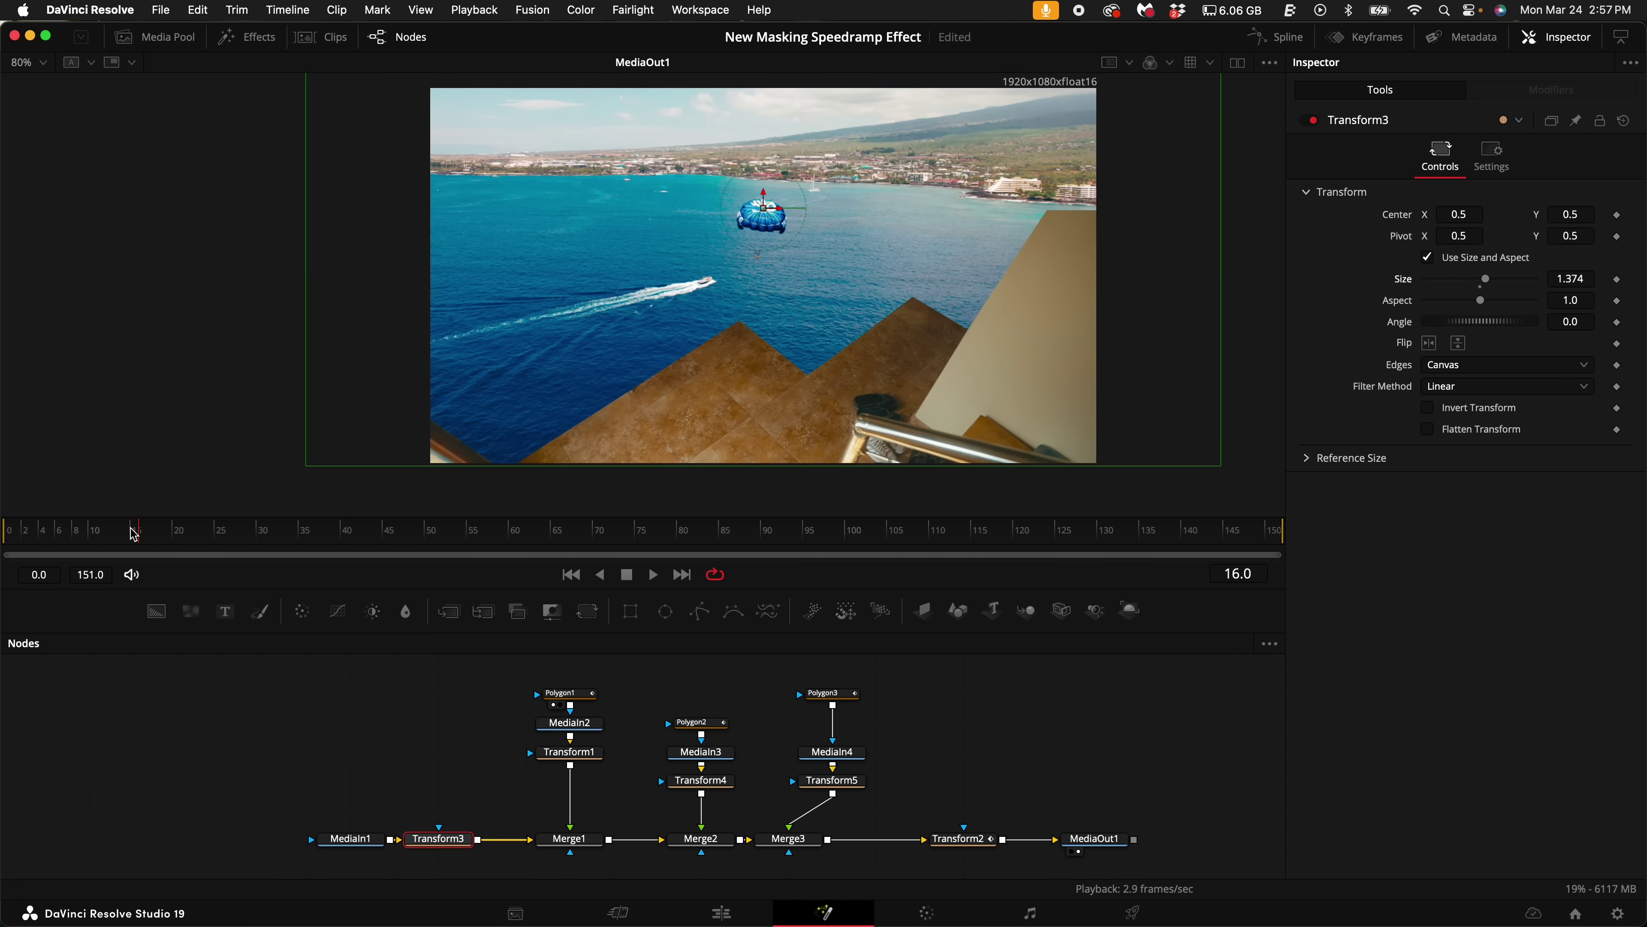
{"action": "left_click_drag", "start_coordinate": [132, 534], "coordinate": [1323, 550]}
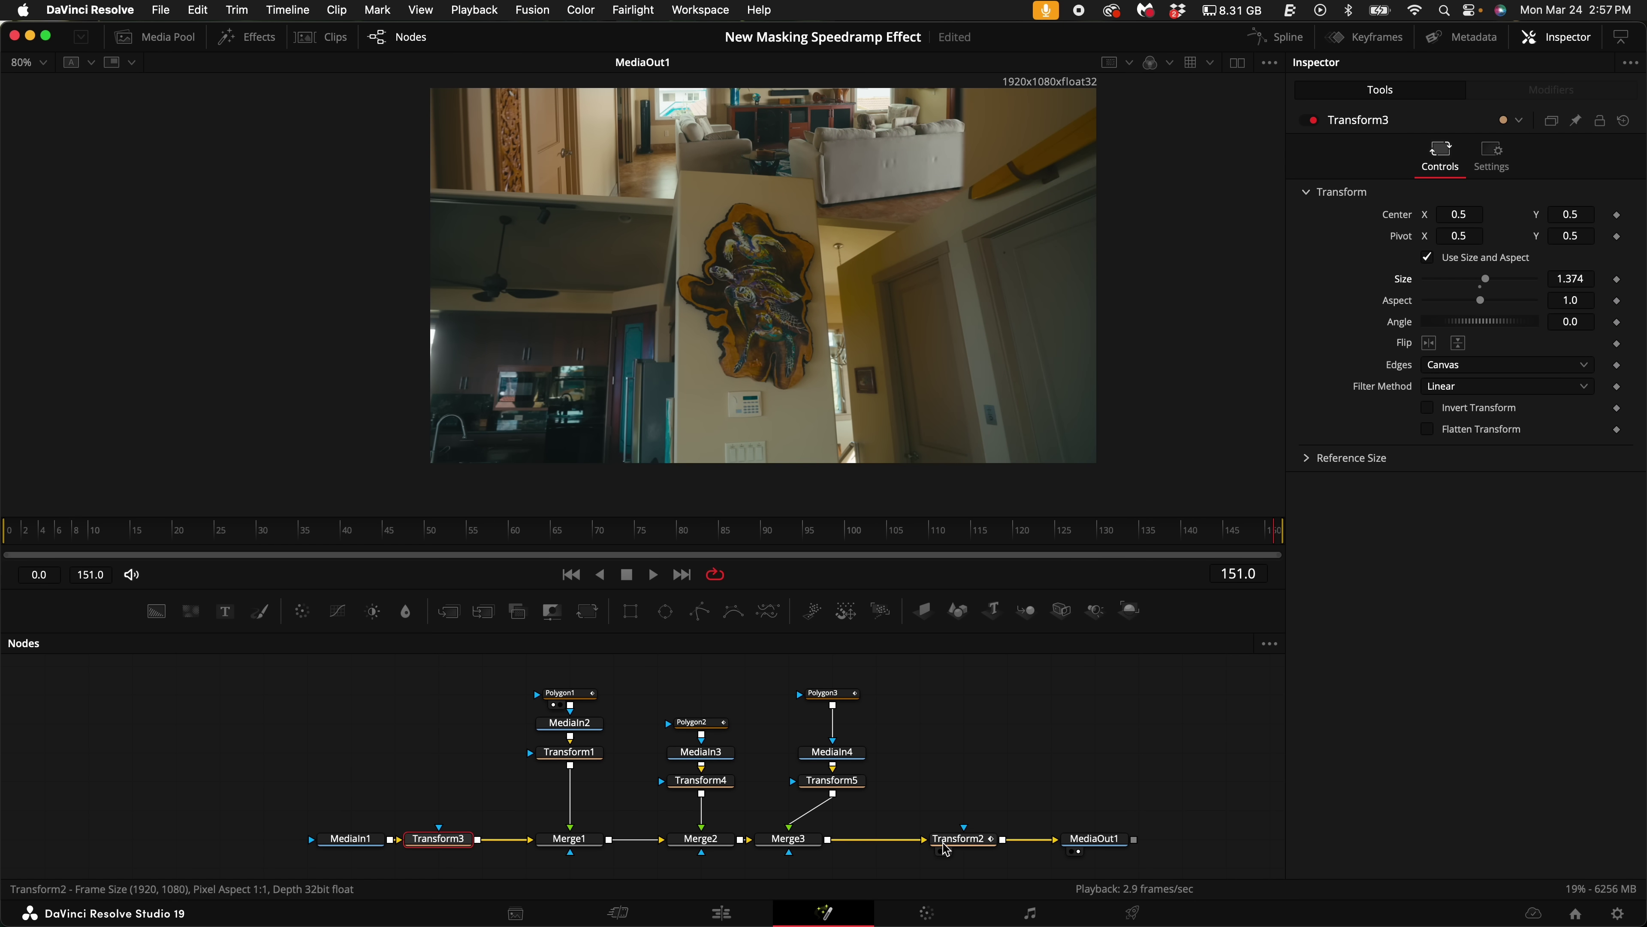
Step: Return to the Edit page, duplicate Fusion Clip 11 onto Video 2 and disable the original on Video 1
{"action": "left_click", "coordinate": [732, 917]}
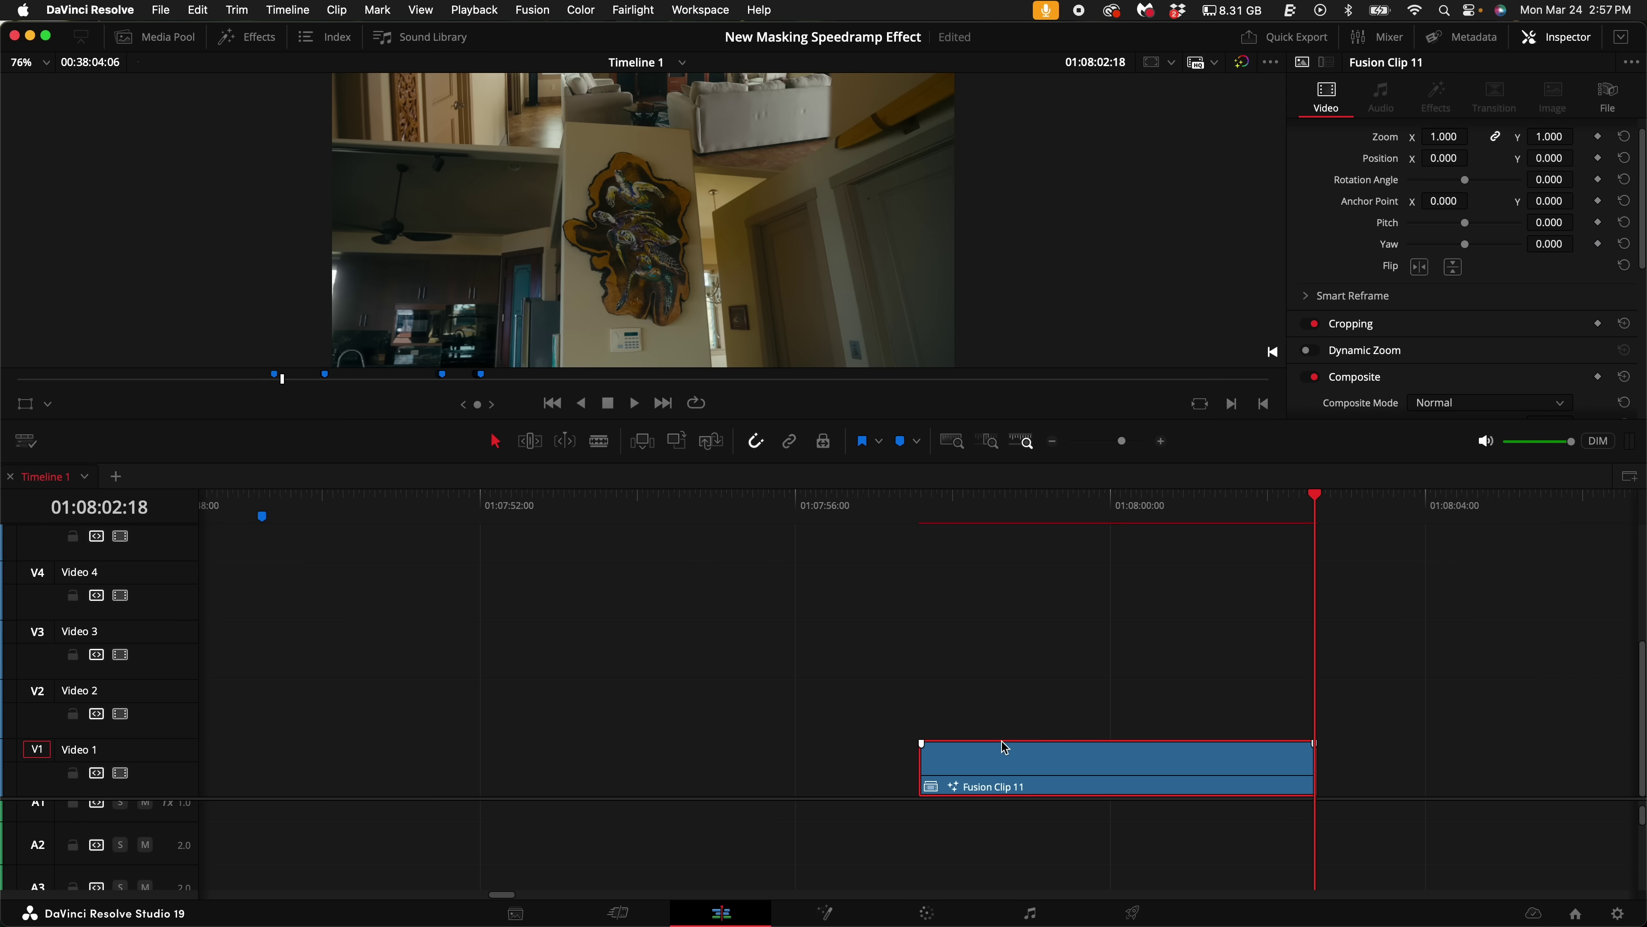
{"action": "scroll", "coordinate": [991, 695], "scroll_direction": "right", "scroll_amount": 3}
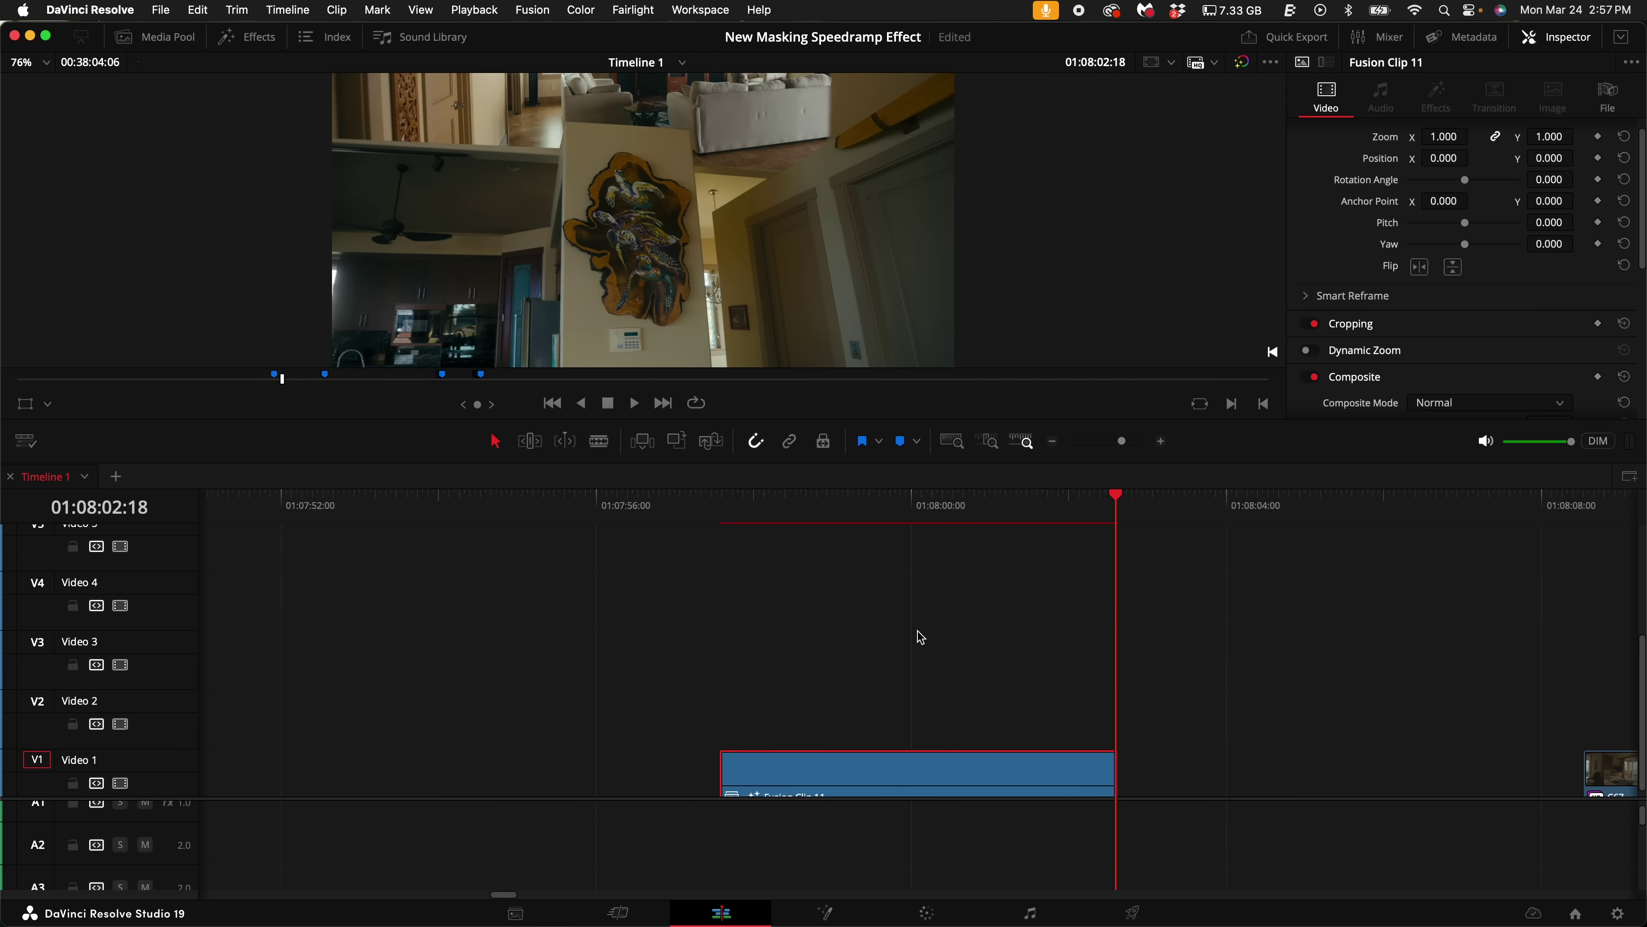
{"action": "scroll", "coordinate": [876, 777], "scroll_direction": "down", "scroll_amount": 1}
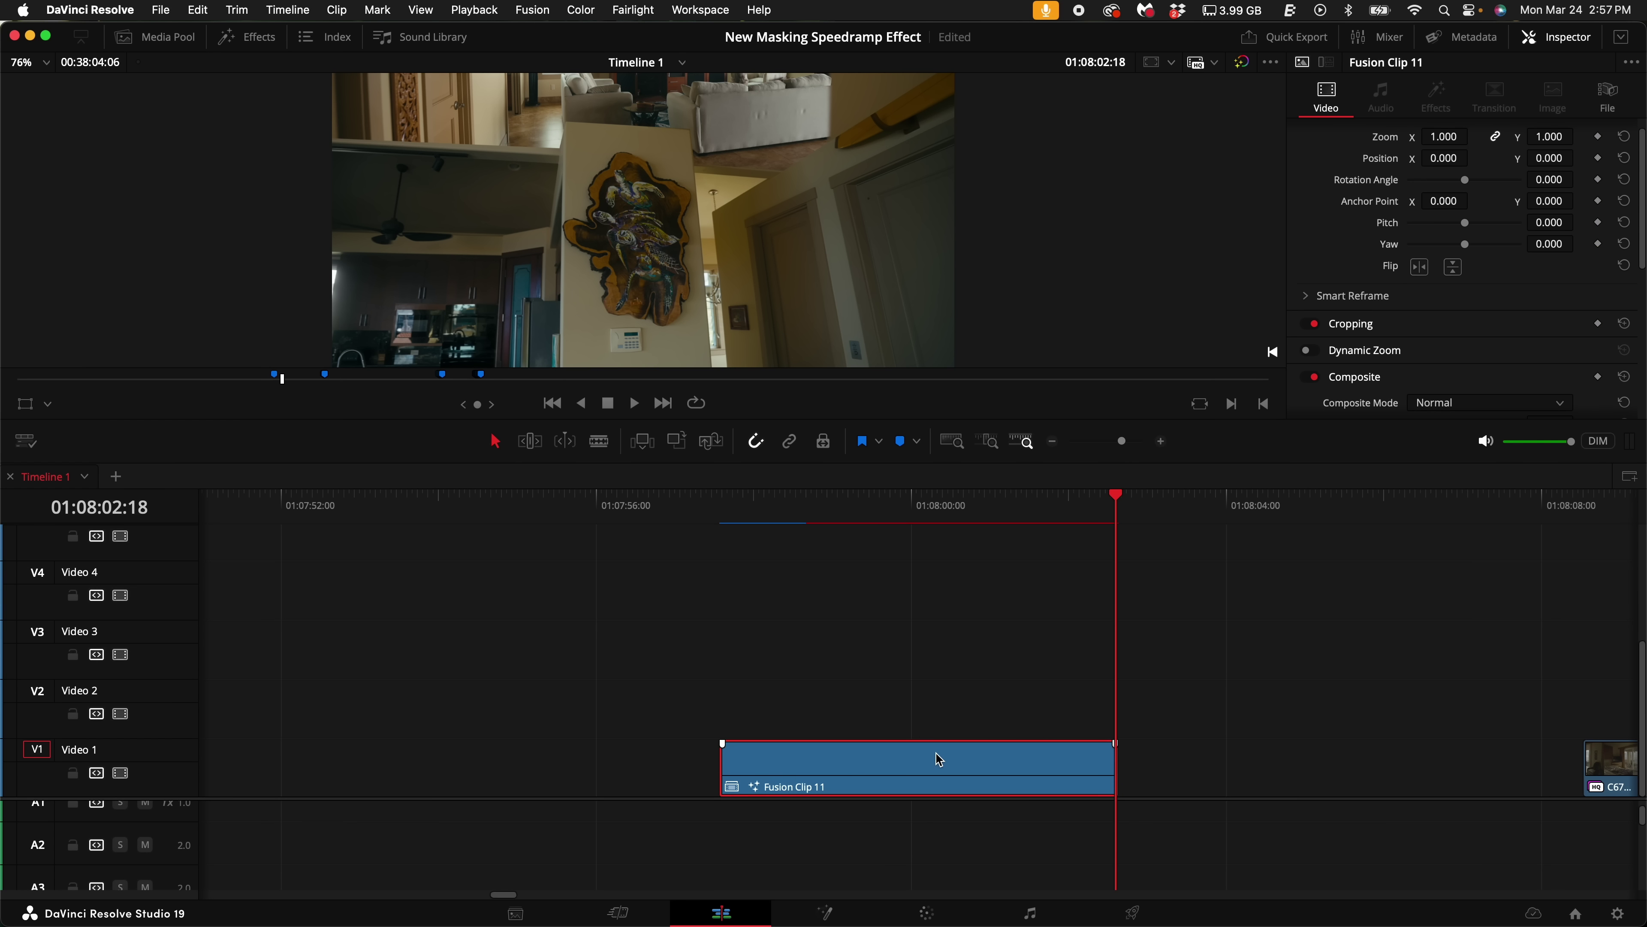
{"action": "left_click_drag", "start_coordinate": [934, 767], "coordinate": [938, 693]}
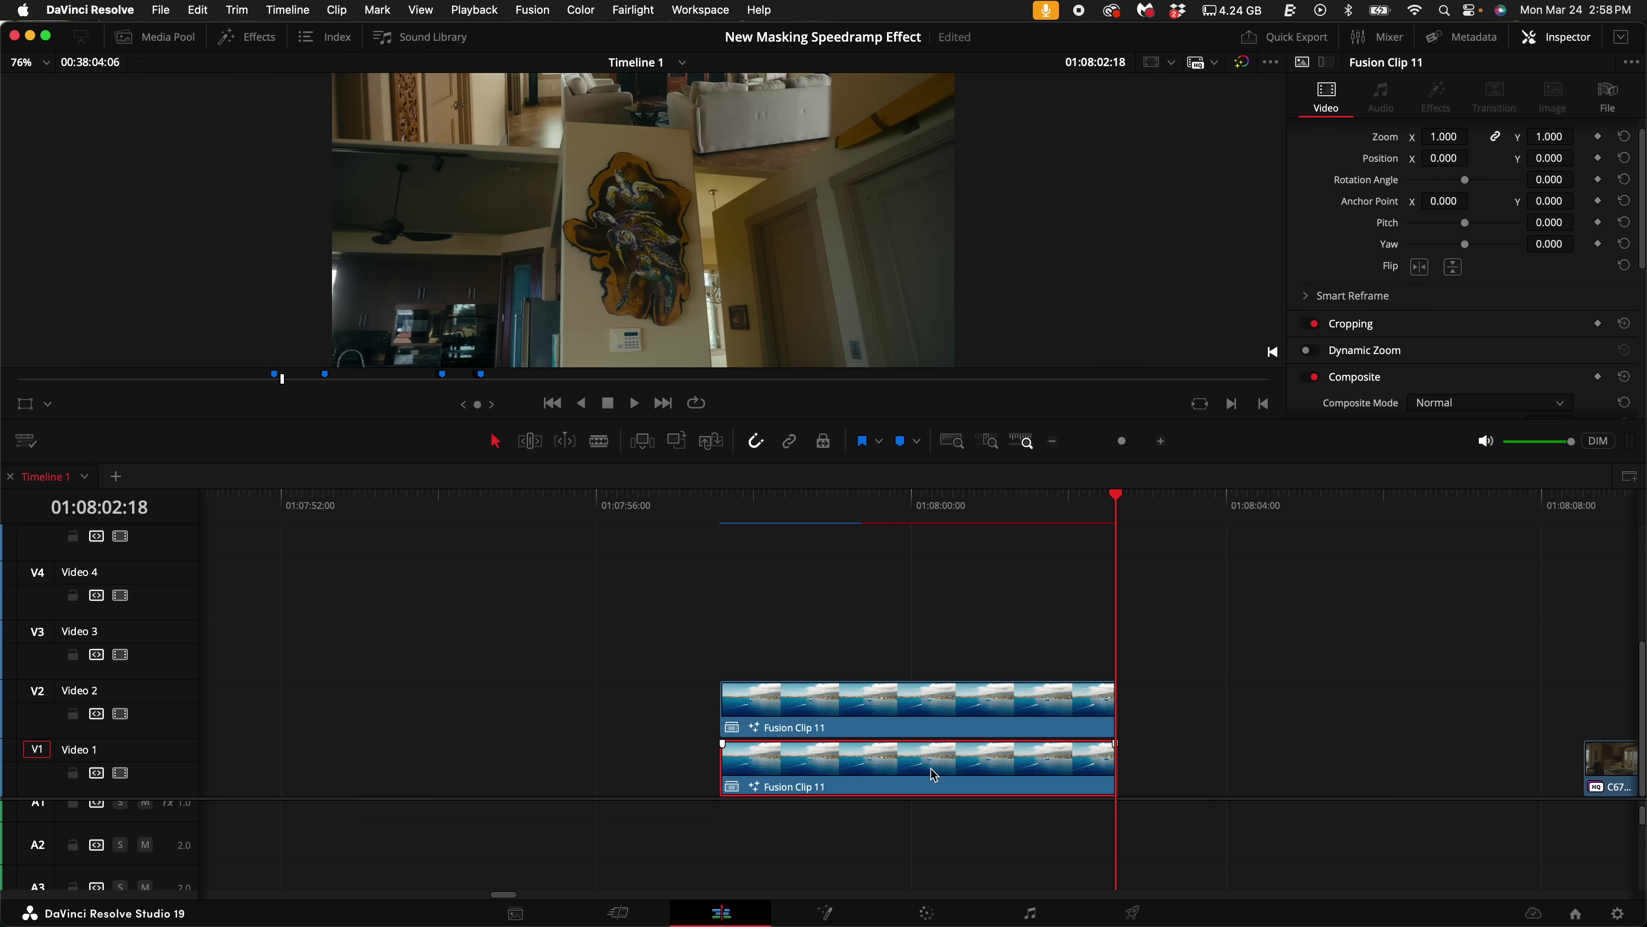
{"action": "key", "text": "d"}
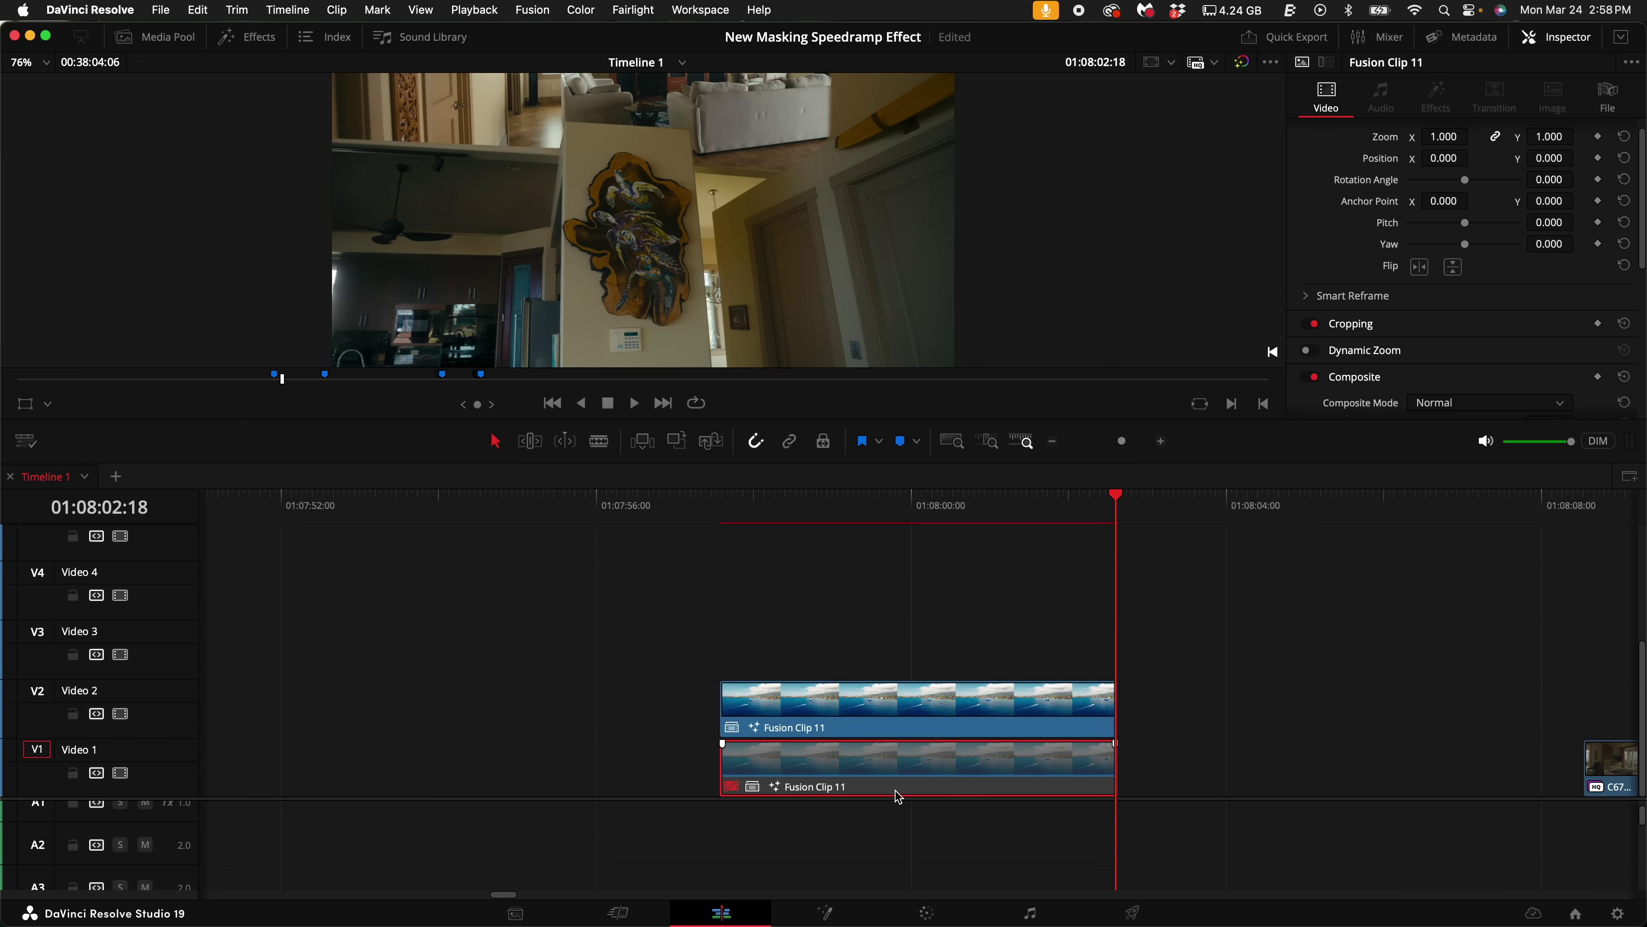
Step: Render the Fusion Clip 11 copy on Video 2 in place as QuickTime Apple ProRes 422, saving into the current project folder
{"action": "left_click", "coordinate": [917, 722]}
{"action": "right_click", "coordinate": [917, 722]}
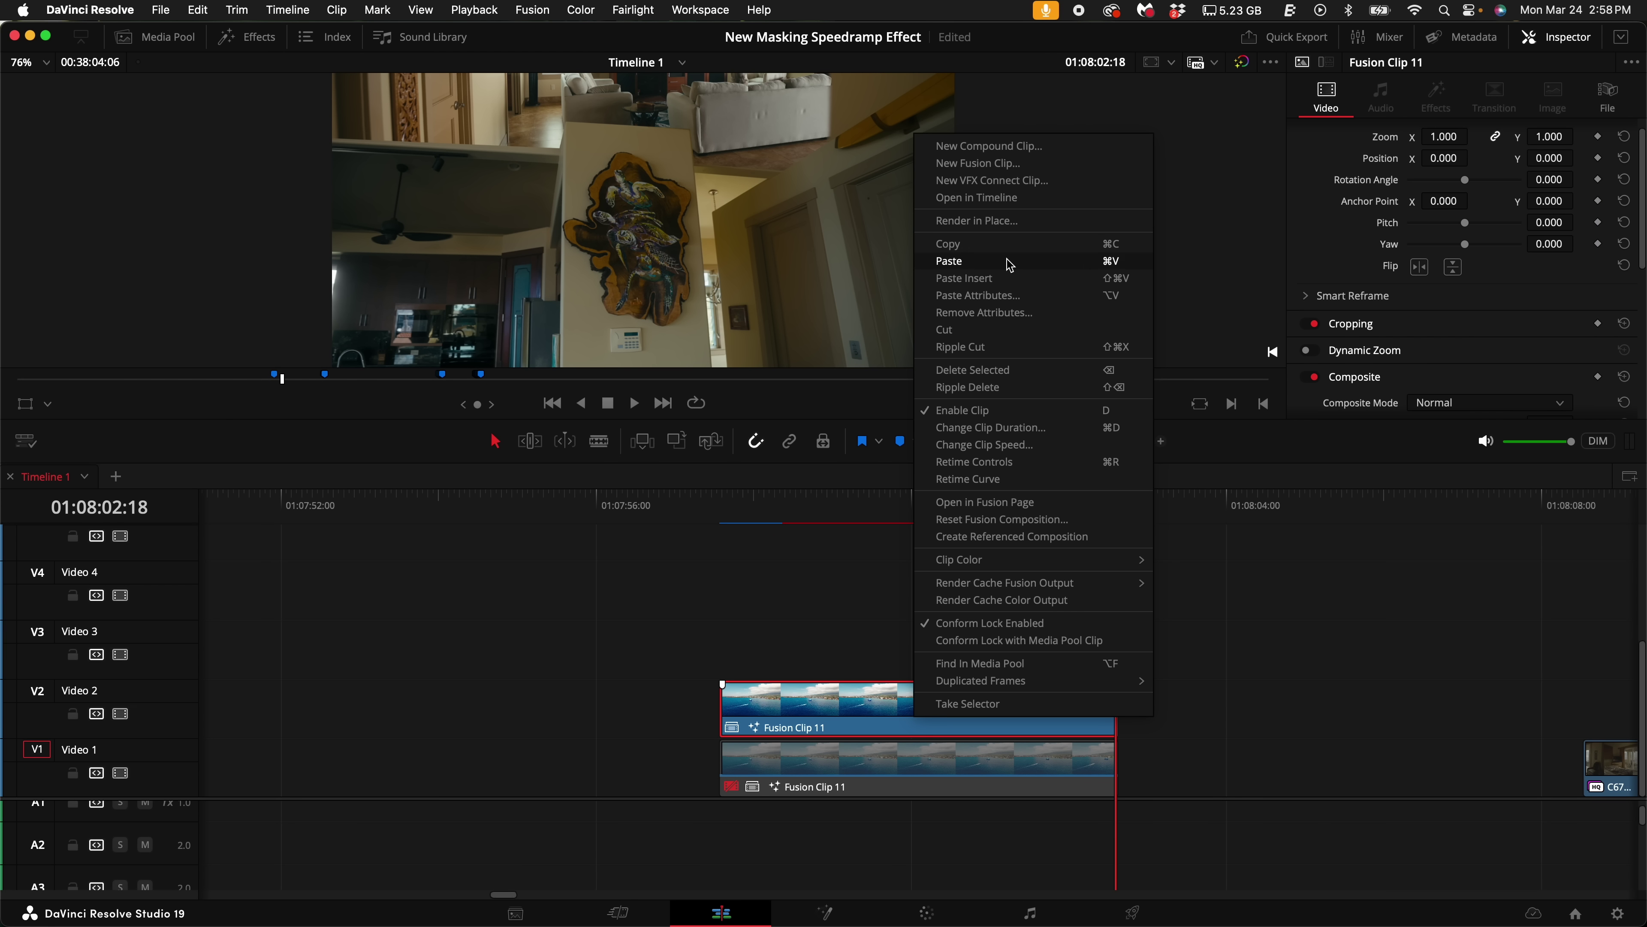
{"action": "left_click", "coordinate": [976, 220]}
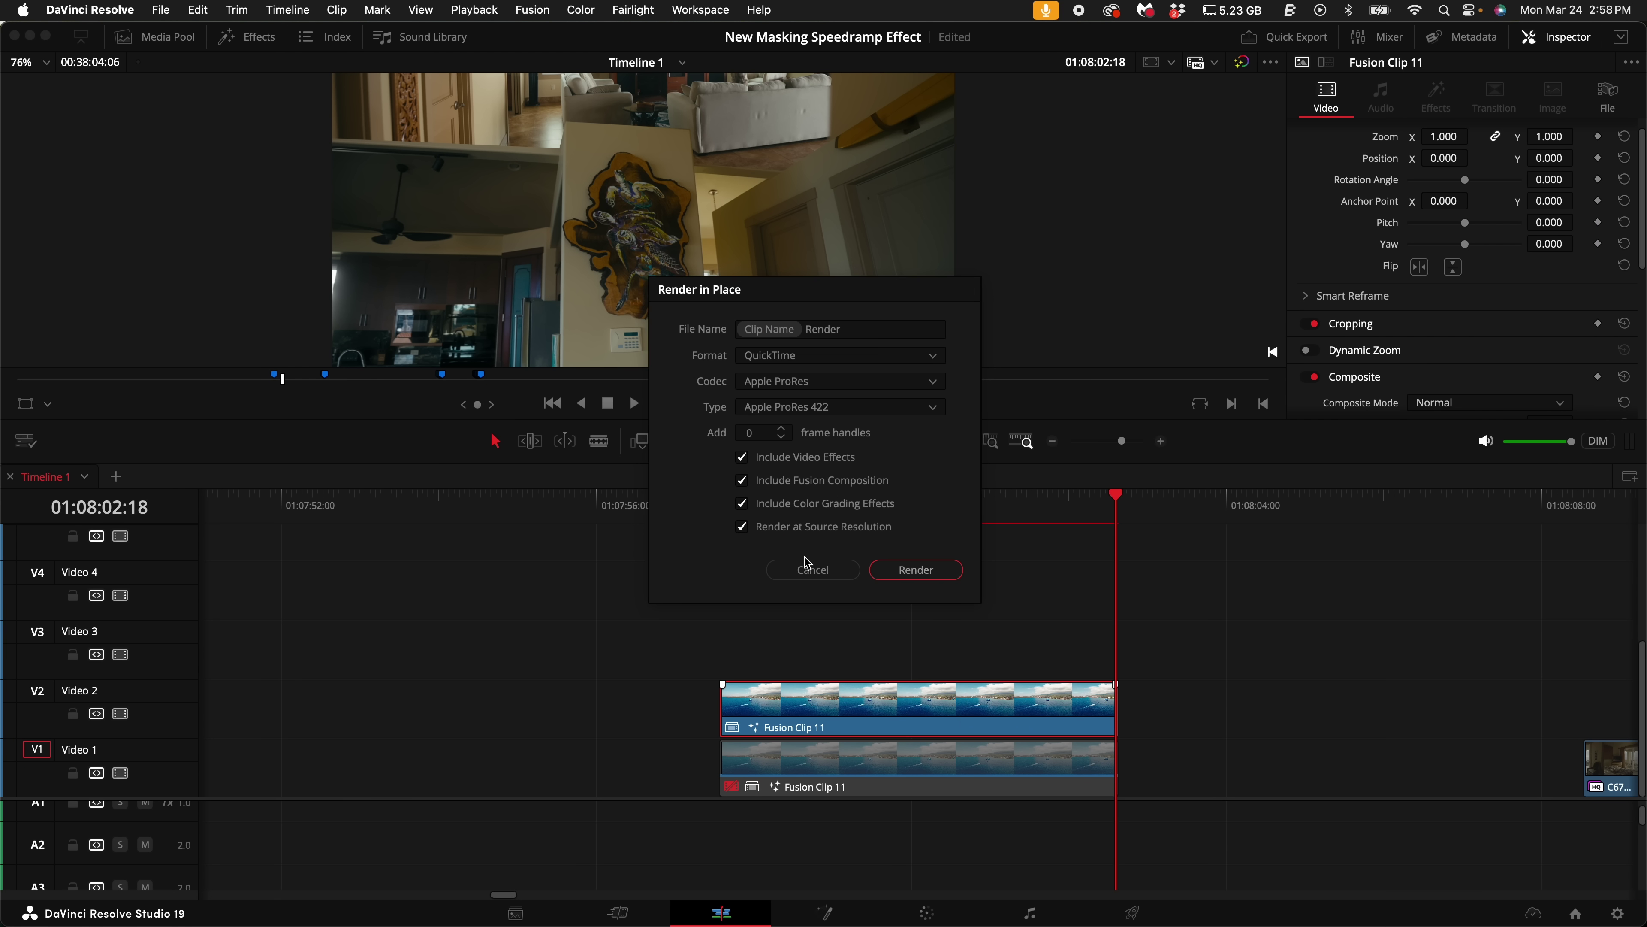
{"action": "left_click", "coordinate": [916, 569]}
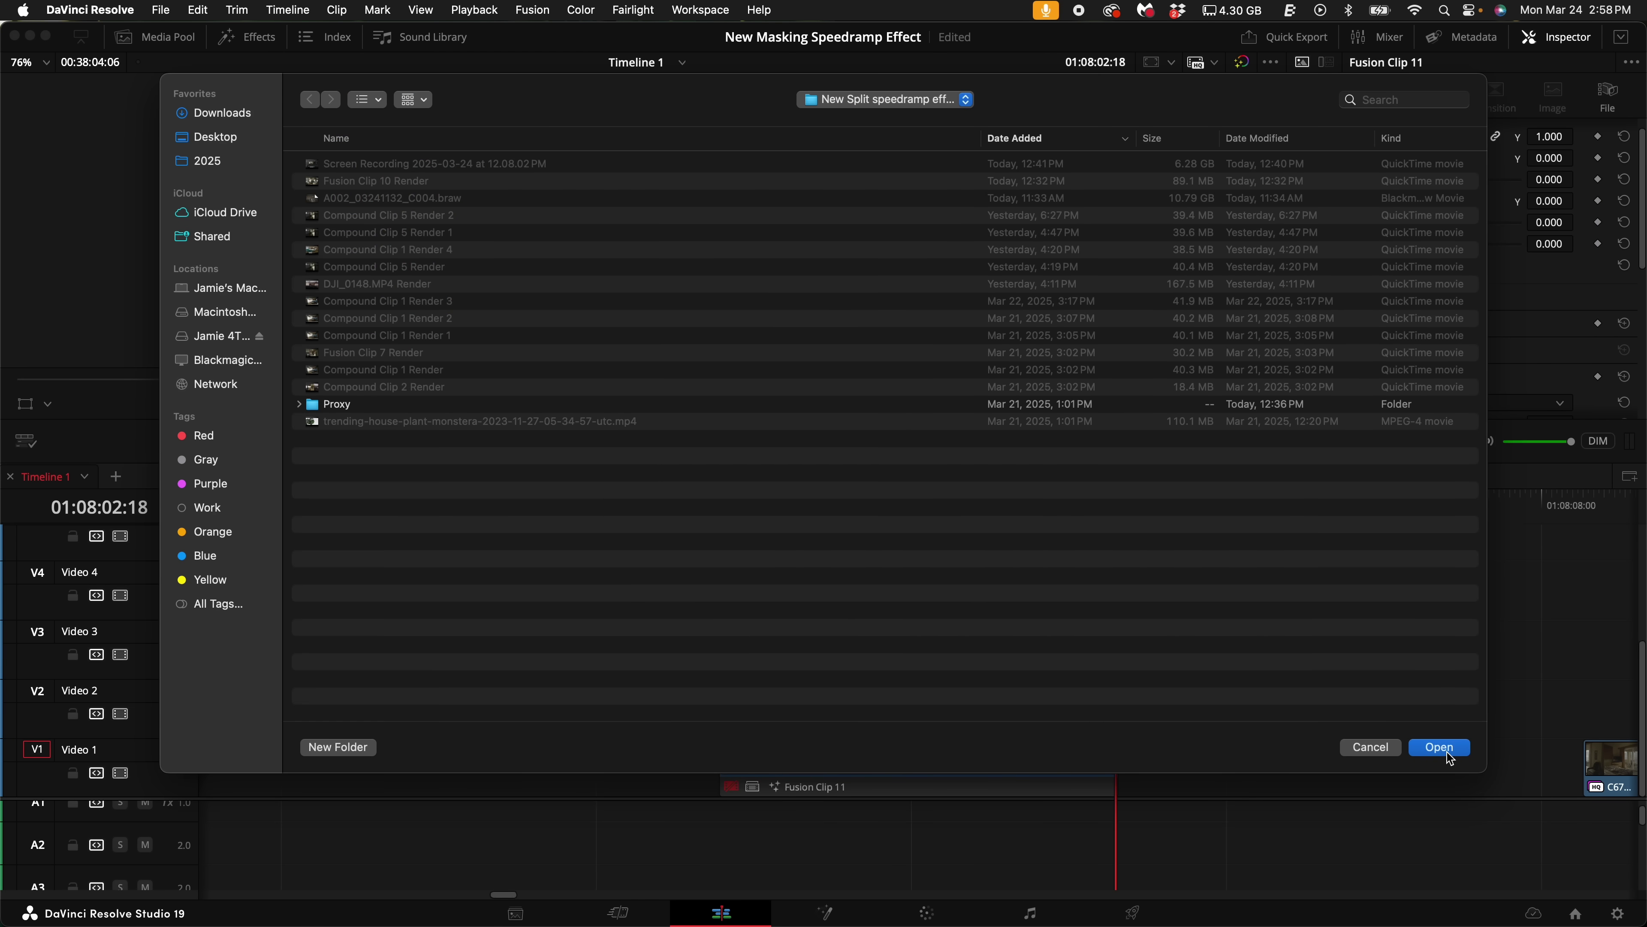
{"action": "left_click", "coordinate": [1439, 748]}
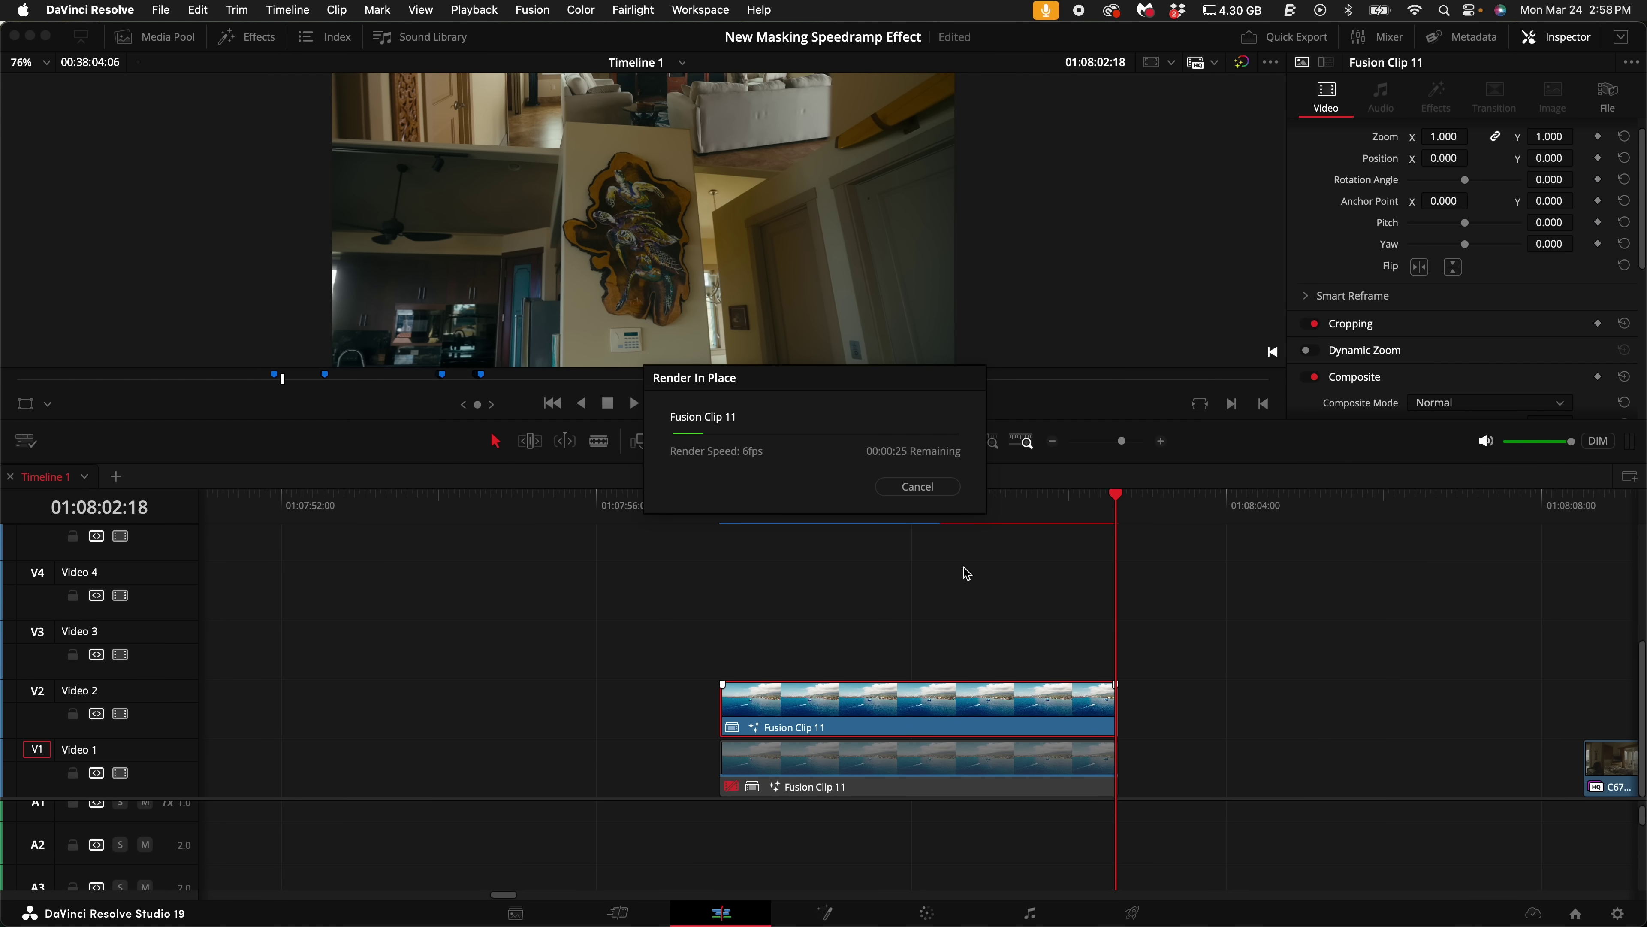
Step: Play the rendered clip from its start to check it and return the playhead to its first frame
{"action": "left_click", "coordinate": [724, 506]}
{"action": "key", "text": "space"}
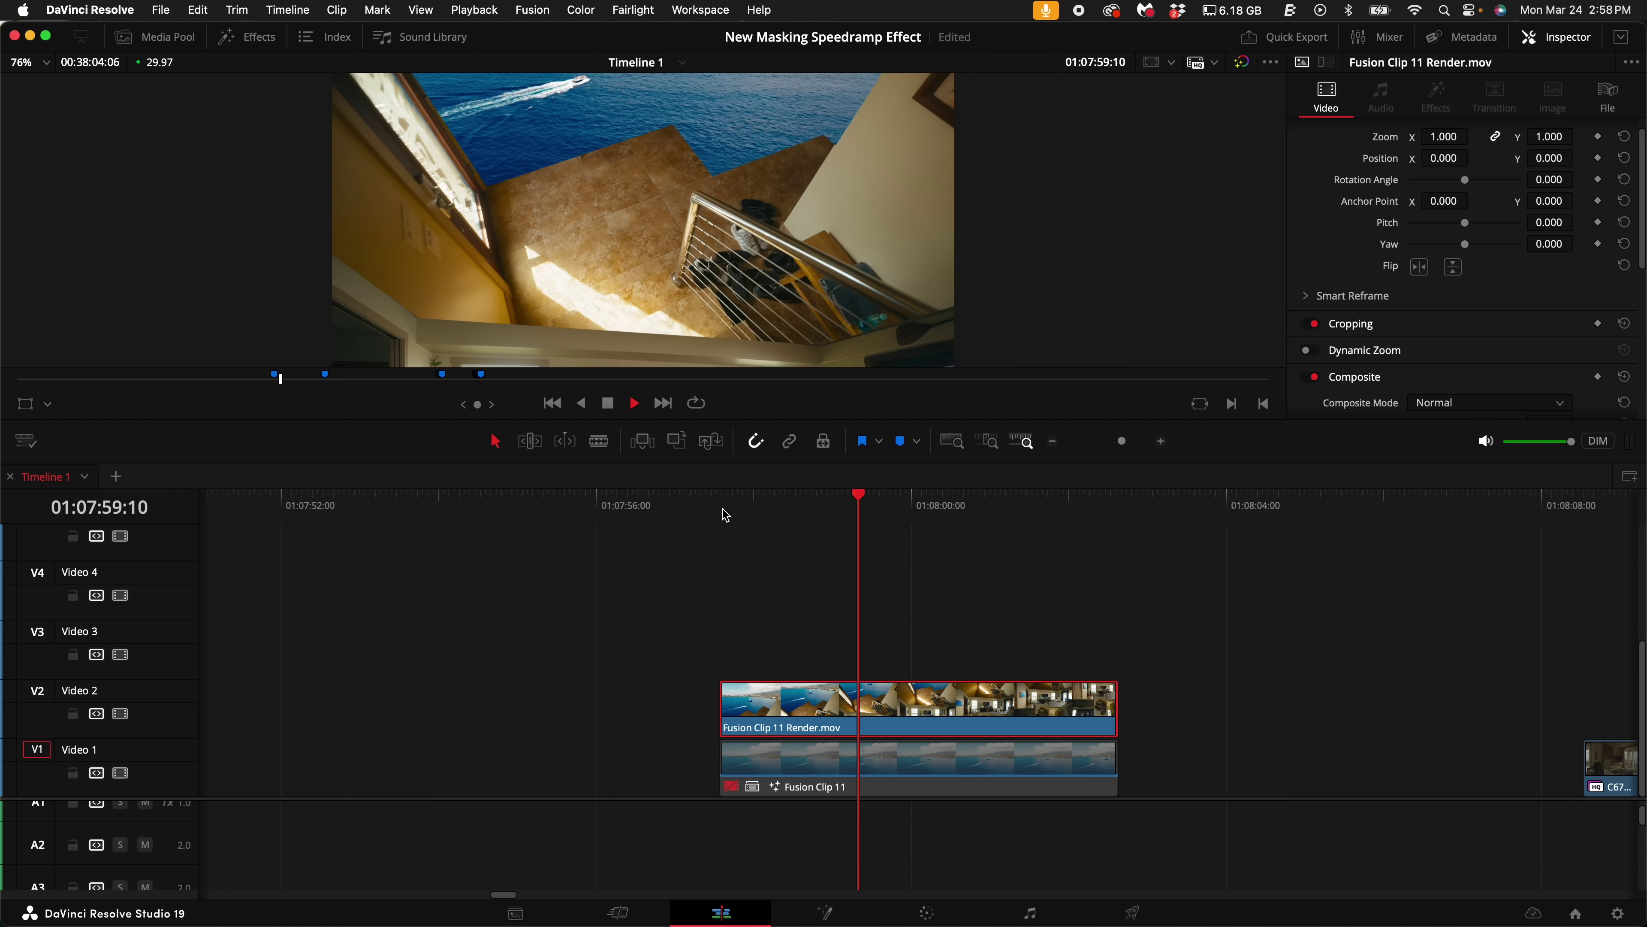
{"action": "left_click", "coordinate": [725, 507]}
Step: Slide the music track lost it (vip show edit).mp3 on Audio 2 under the rendered clip and disable that clip
{"action": "scroll", "coordinate": [1198, 824], "scroll_direction": "down", "scroll_amount": 3}
{"action": "scroll", "coordinate": [1198, 824], "scroll_direction": "right", "scroll_amount": 10}
{"action": "scroll", "coordinate": [1204, 826], "scroll_direction": "right", "scroll_amount": 3}
{"action": "scroll", "coordinate": [1204, 826], "scroll_direction": "down", "scroll_amount": 10}
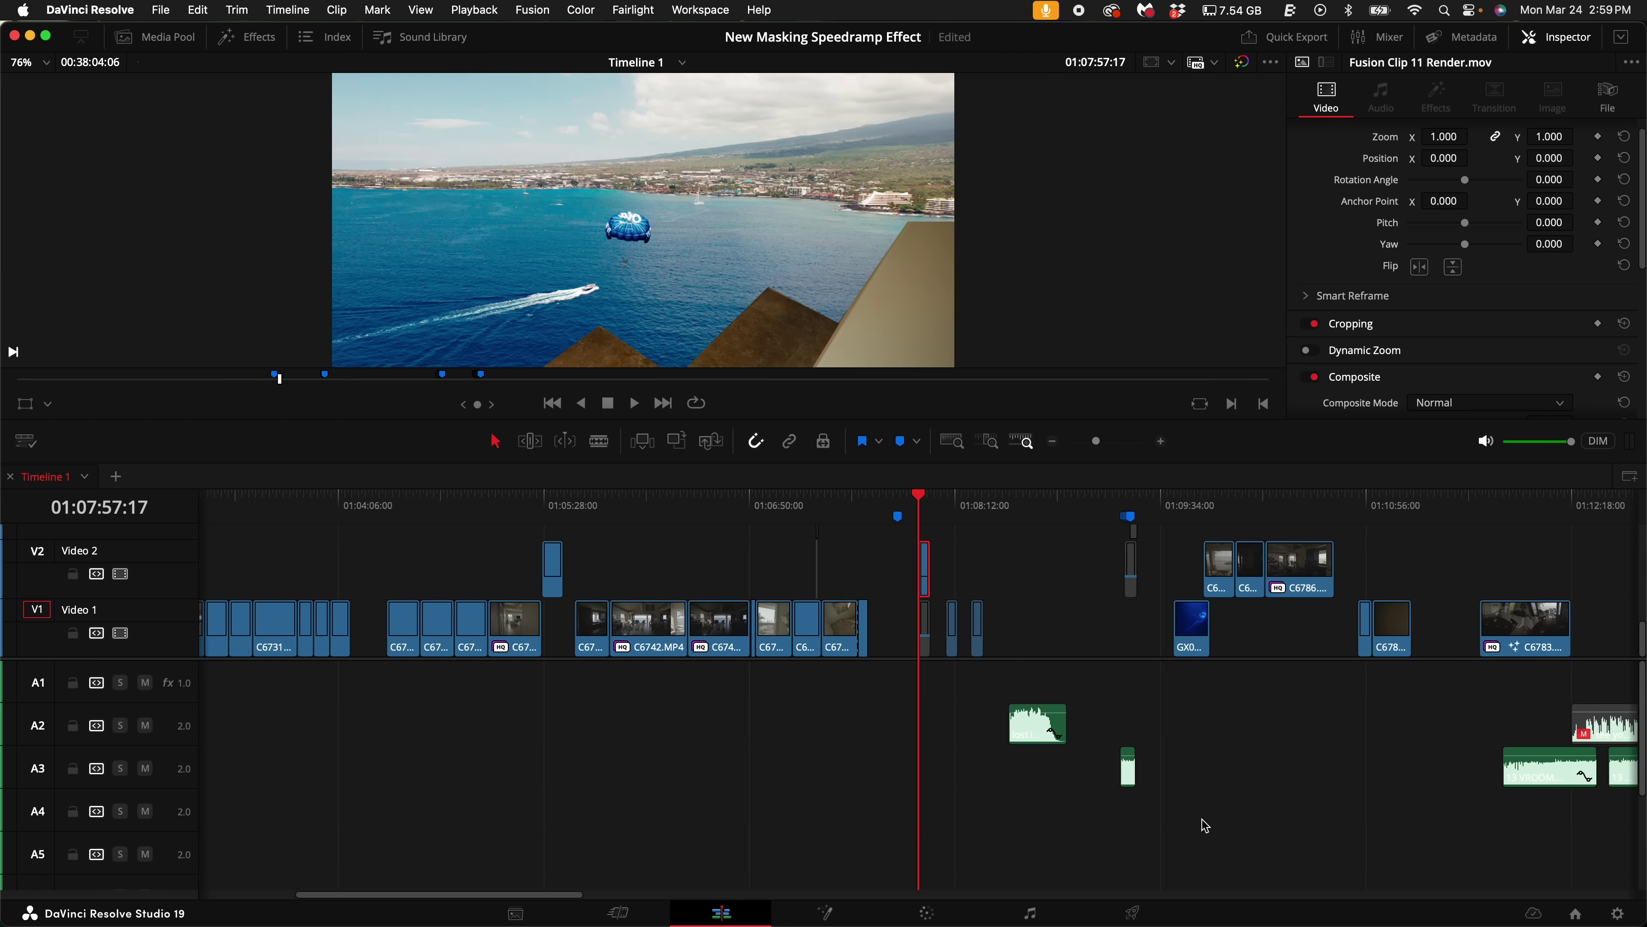
{"action": "scroll", "coordinate": [1204, 826], "scroll_direction": "up", "scroll_amount": 5}
{"action": "left_click_drag", "start_coordinate": [1228, 732], "coordinate": [1009, 732]}
{"action": "scroll", "coordinate": [1011, 620], "scroll_direction": "up", "scroll_amount": 6}
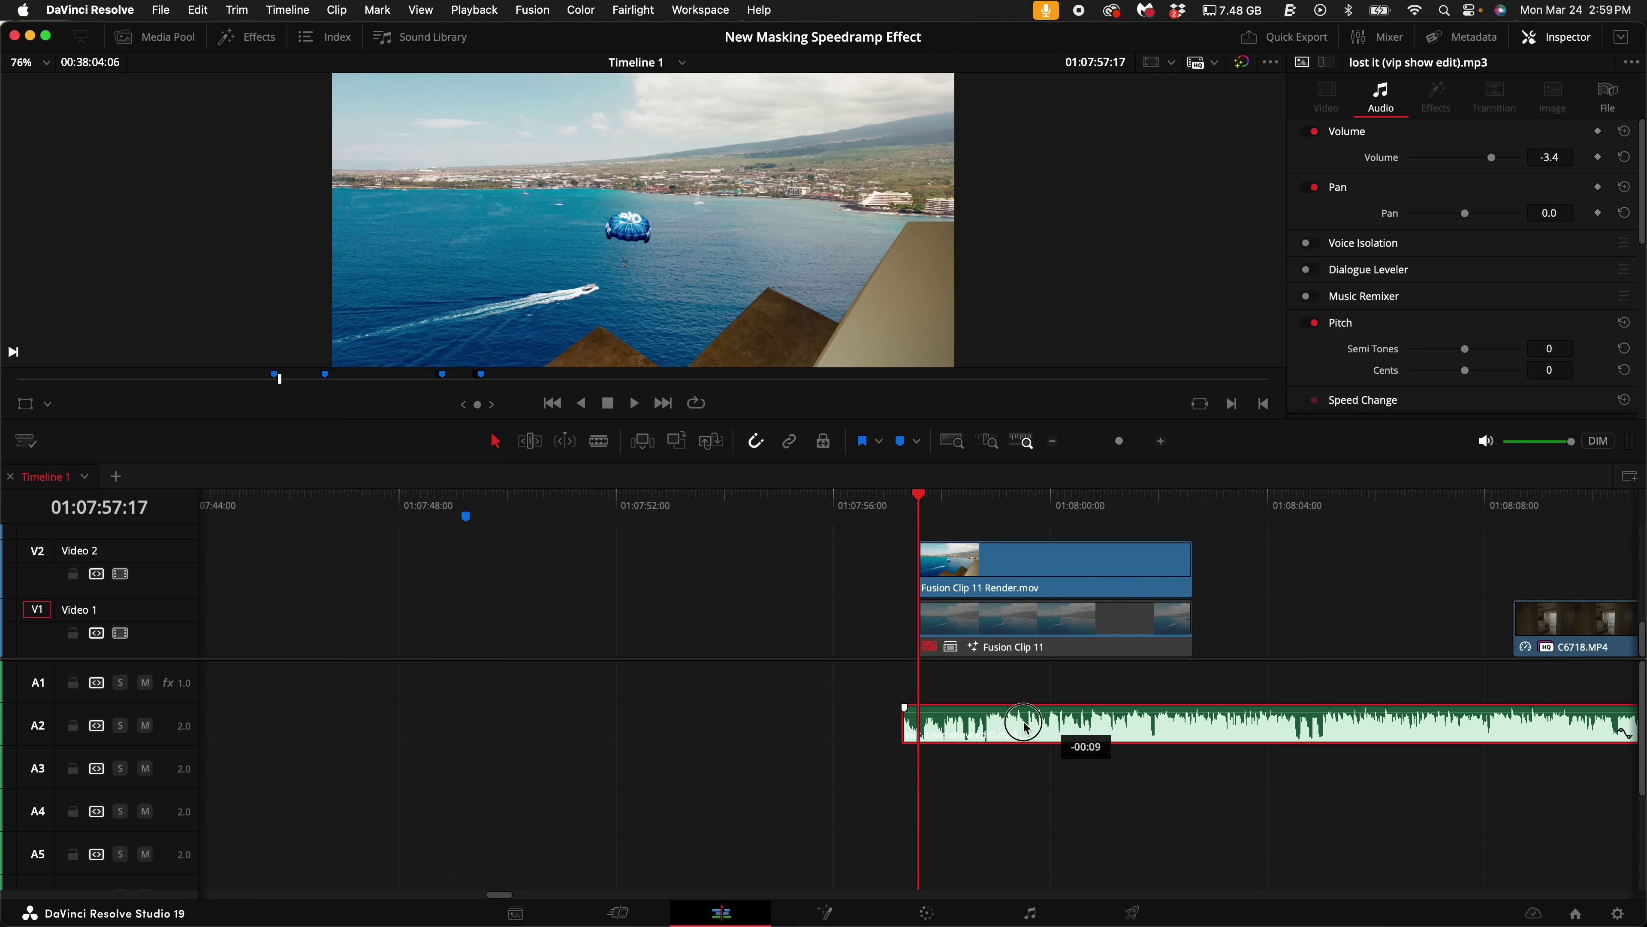
{"action": "key", "text": "ctrl+z"}
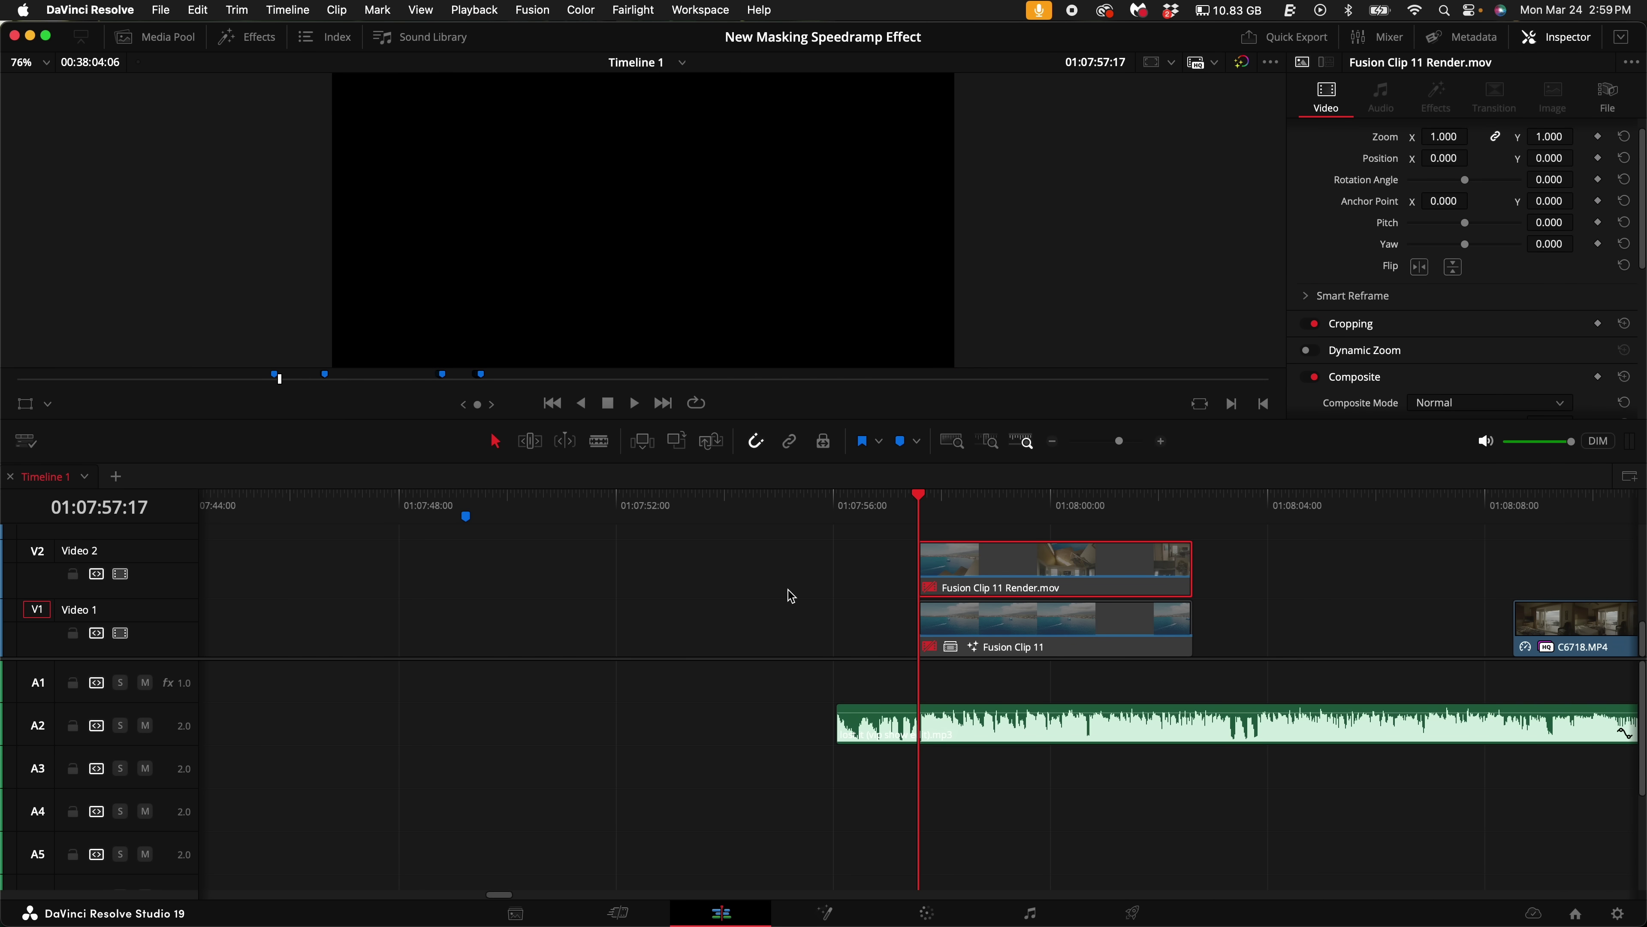
Step: Play from the start of the music and add five timeline markers on the beats across the rendered clip
{"action": "left_click", "coordinate": [847, 593]}
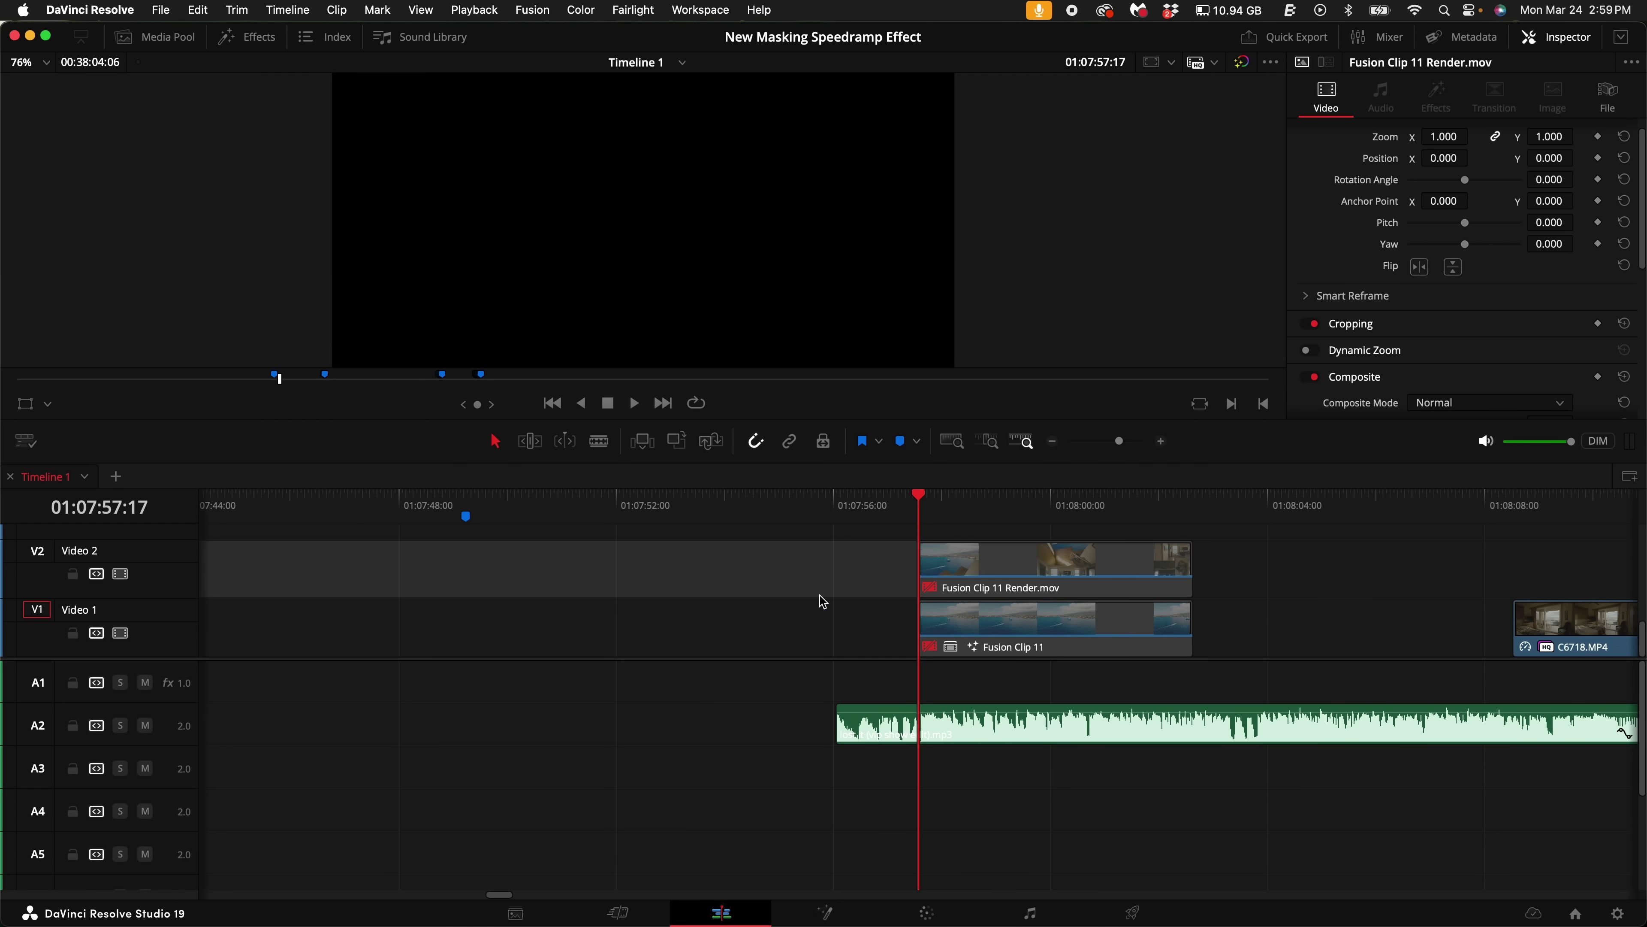
{"action": "key", "text": "Up"}
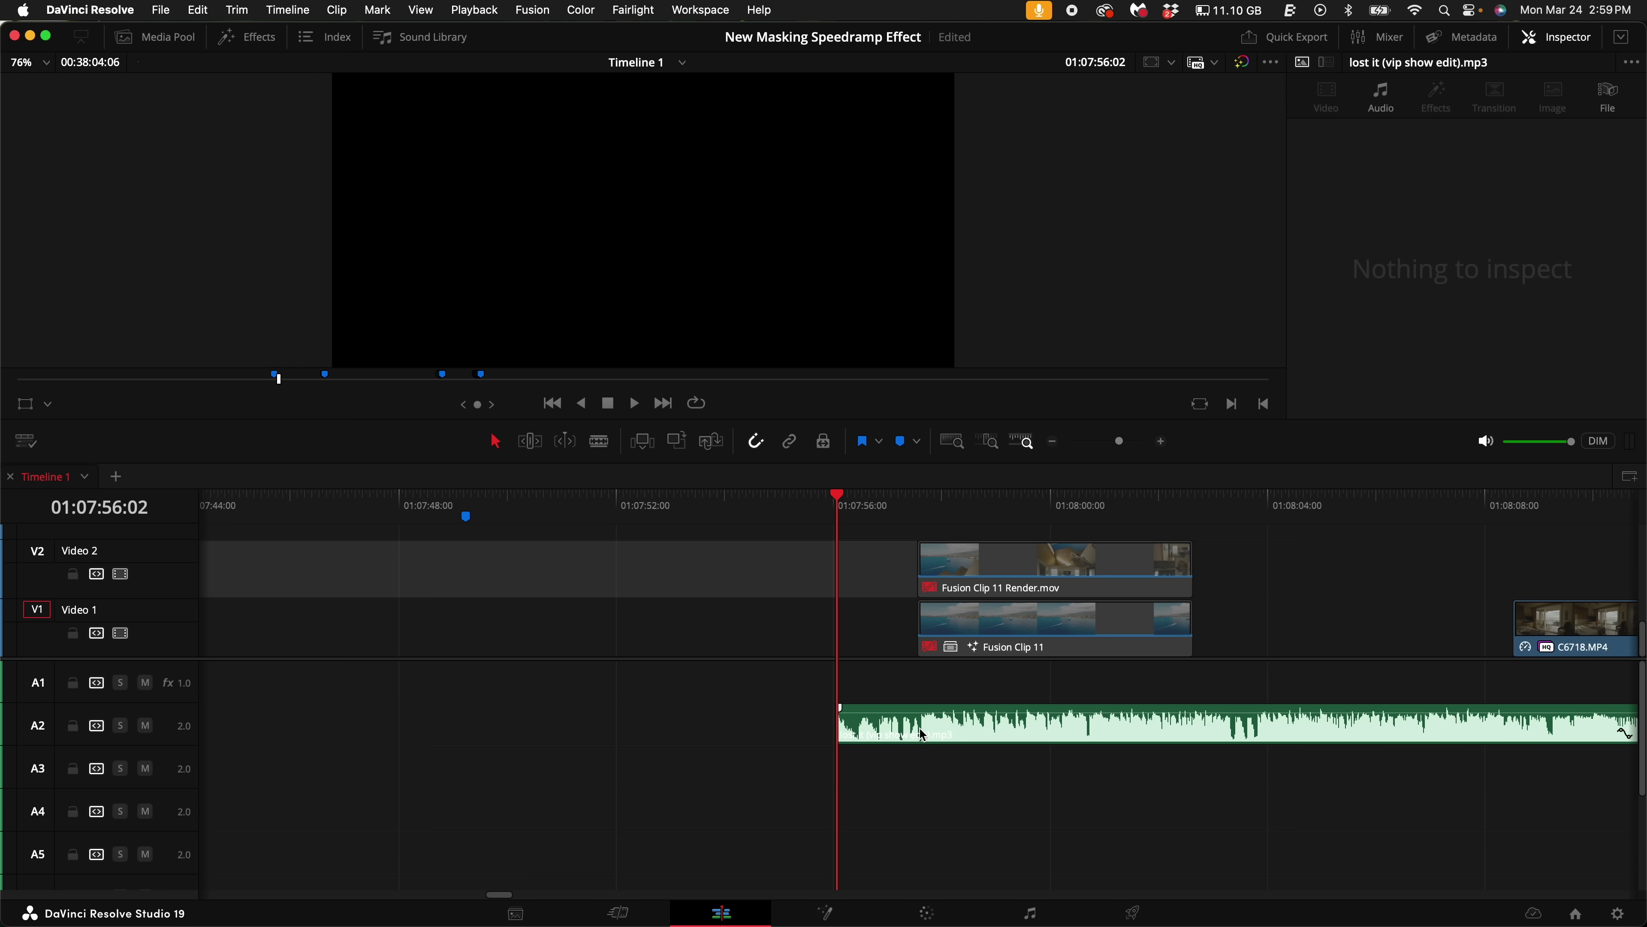
{"action": "key", "text": "space"}
{"action": "key", "text": "m"}
{"action": "key", "text": "m"}
{"action": "key", "text": "m"}
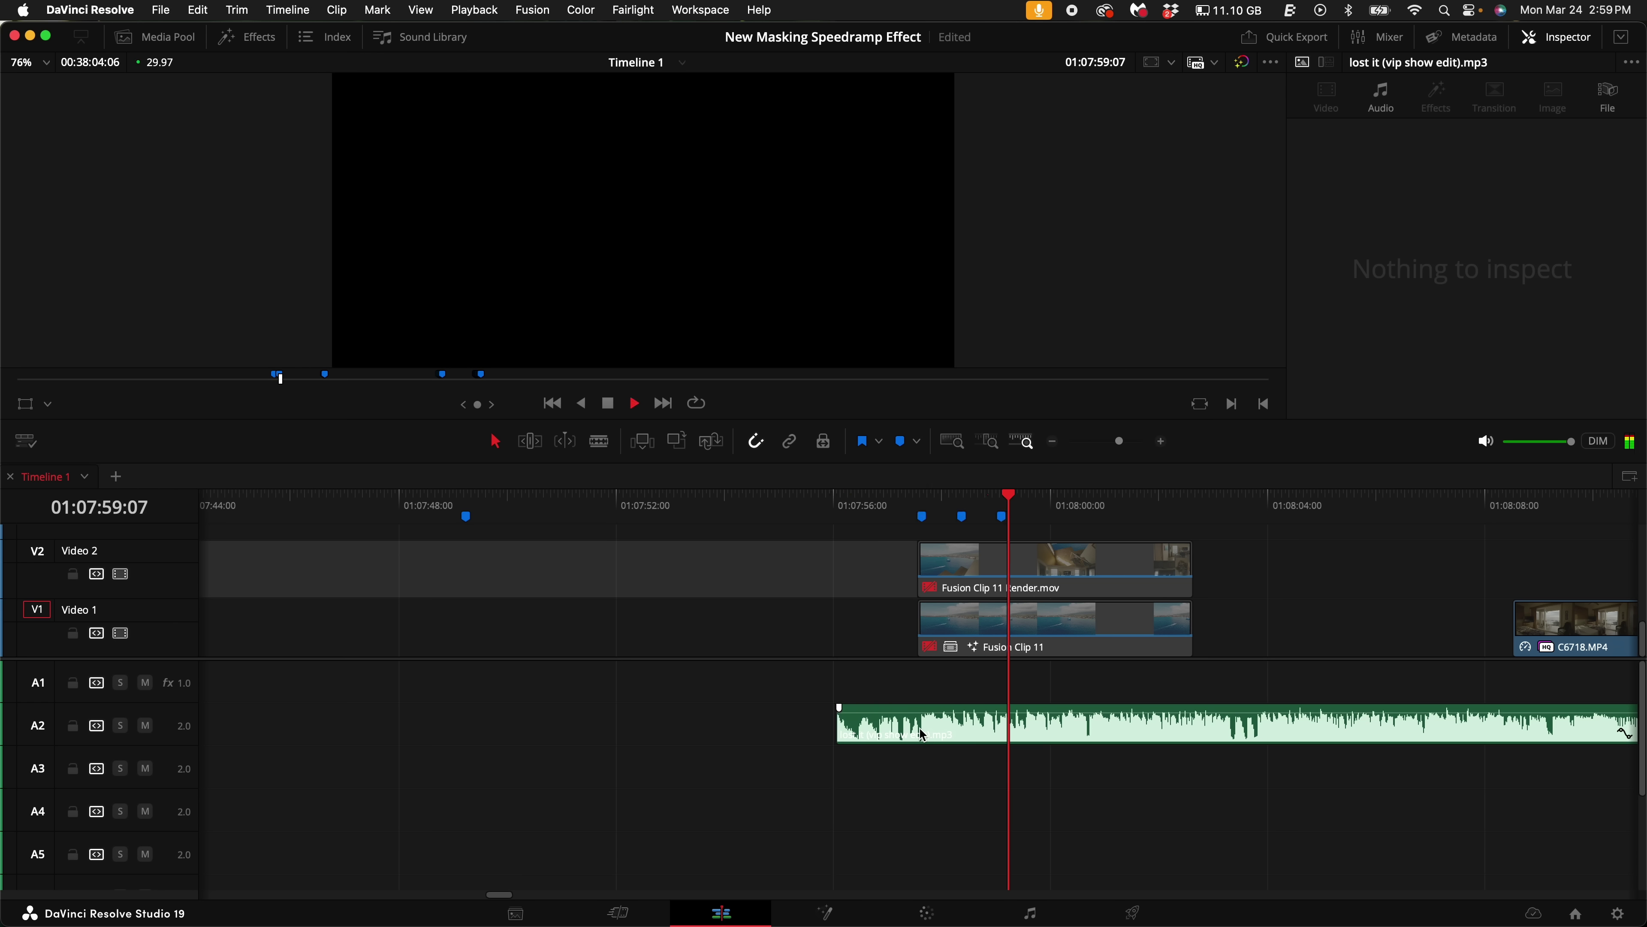
{"action": "key", "text": "m"}
{"action": "key", "text": "m"}
{"action": "key", "text": "space"}
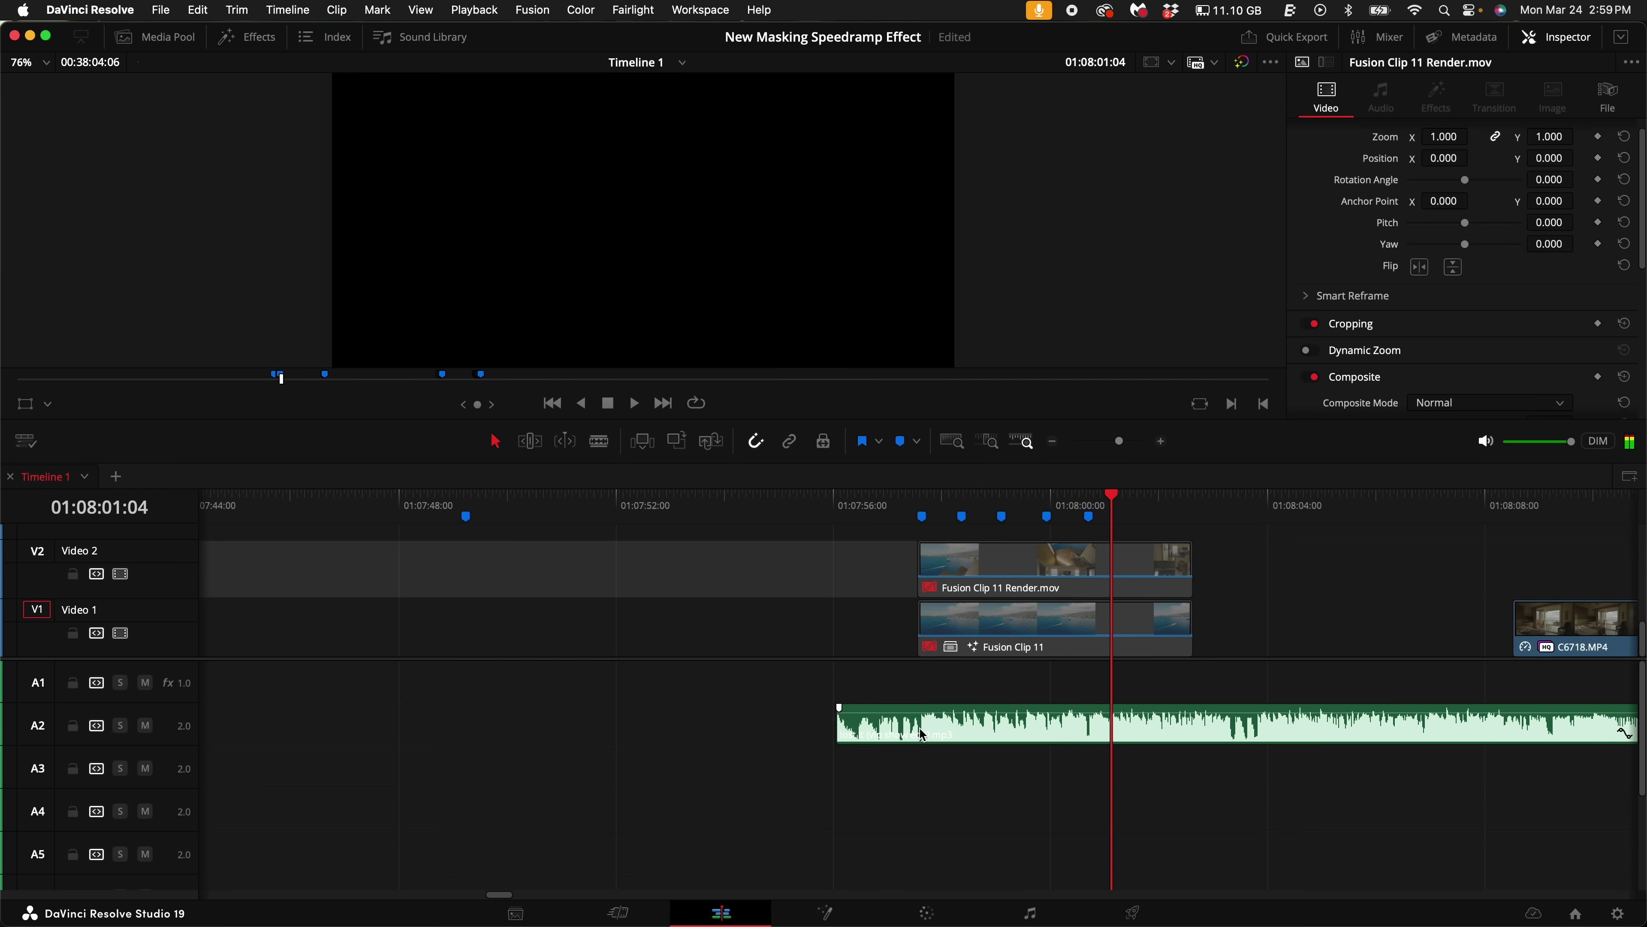
Step: Re-enable Fusion Clip 11 Render.mov and trim its end back to the last beat marker at 01:08:00:22
{"action": "key", "text": "super+equal"}
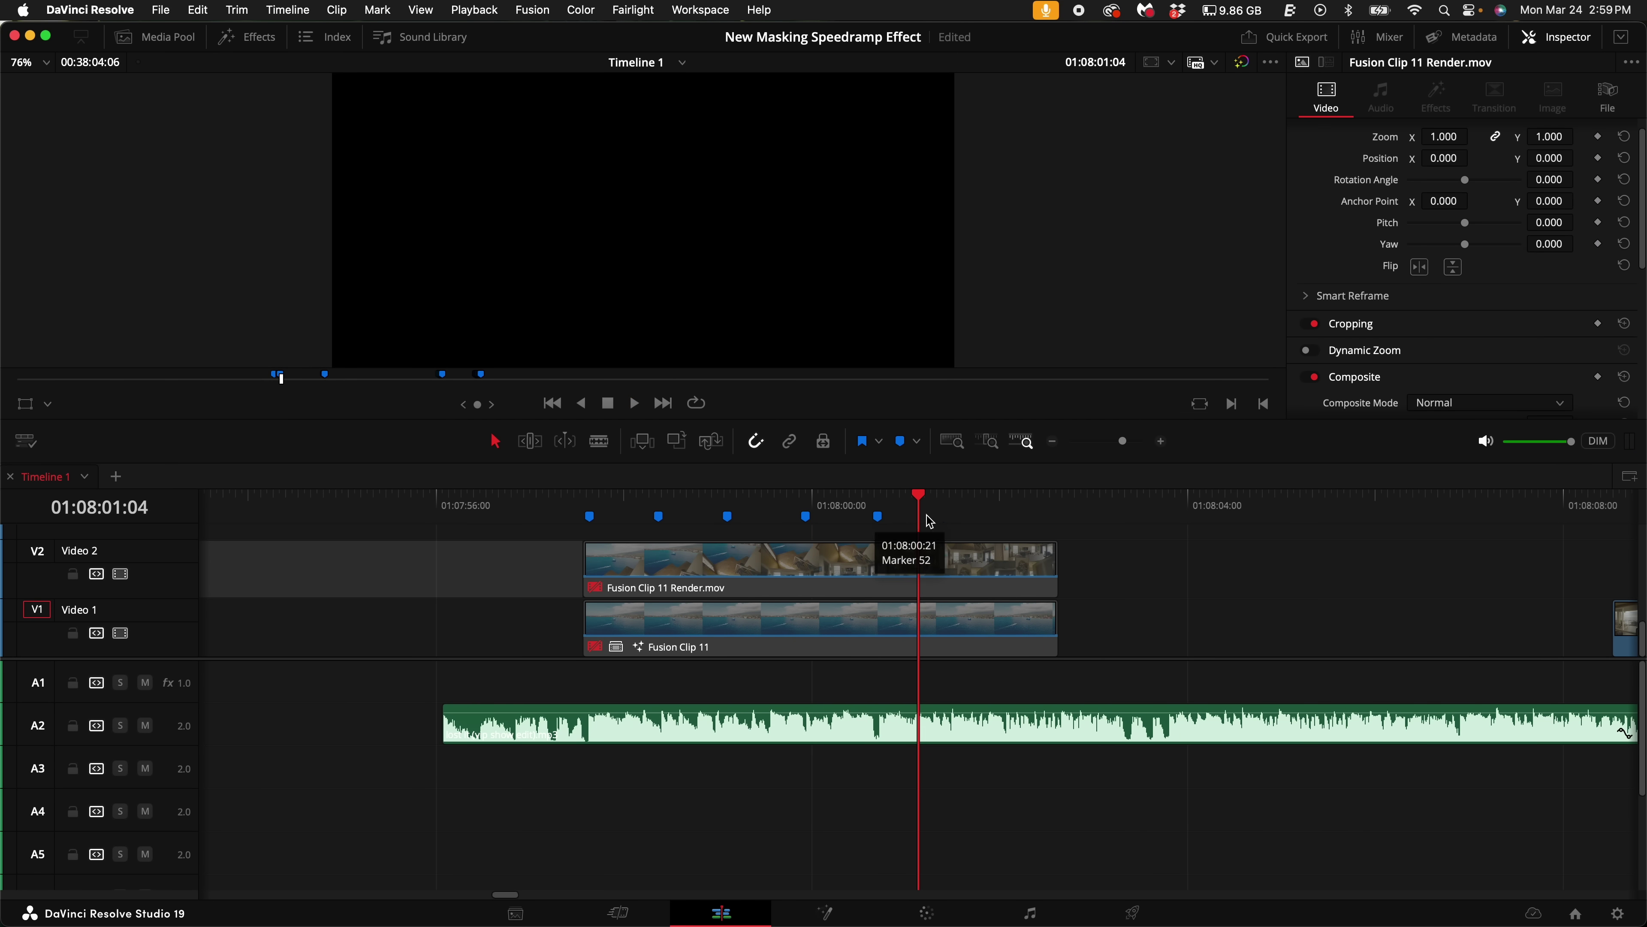
{"action": "left_click", "coordinate": [605, 549]}
{"action": "key", "text": "shift+Up"}
{"action": "left_click_drag", "start_coordinate": [1050, 572], "coordinate": [873, 576]}
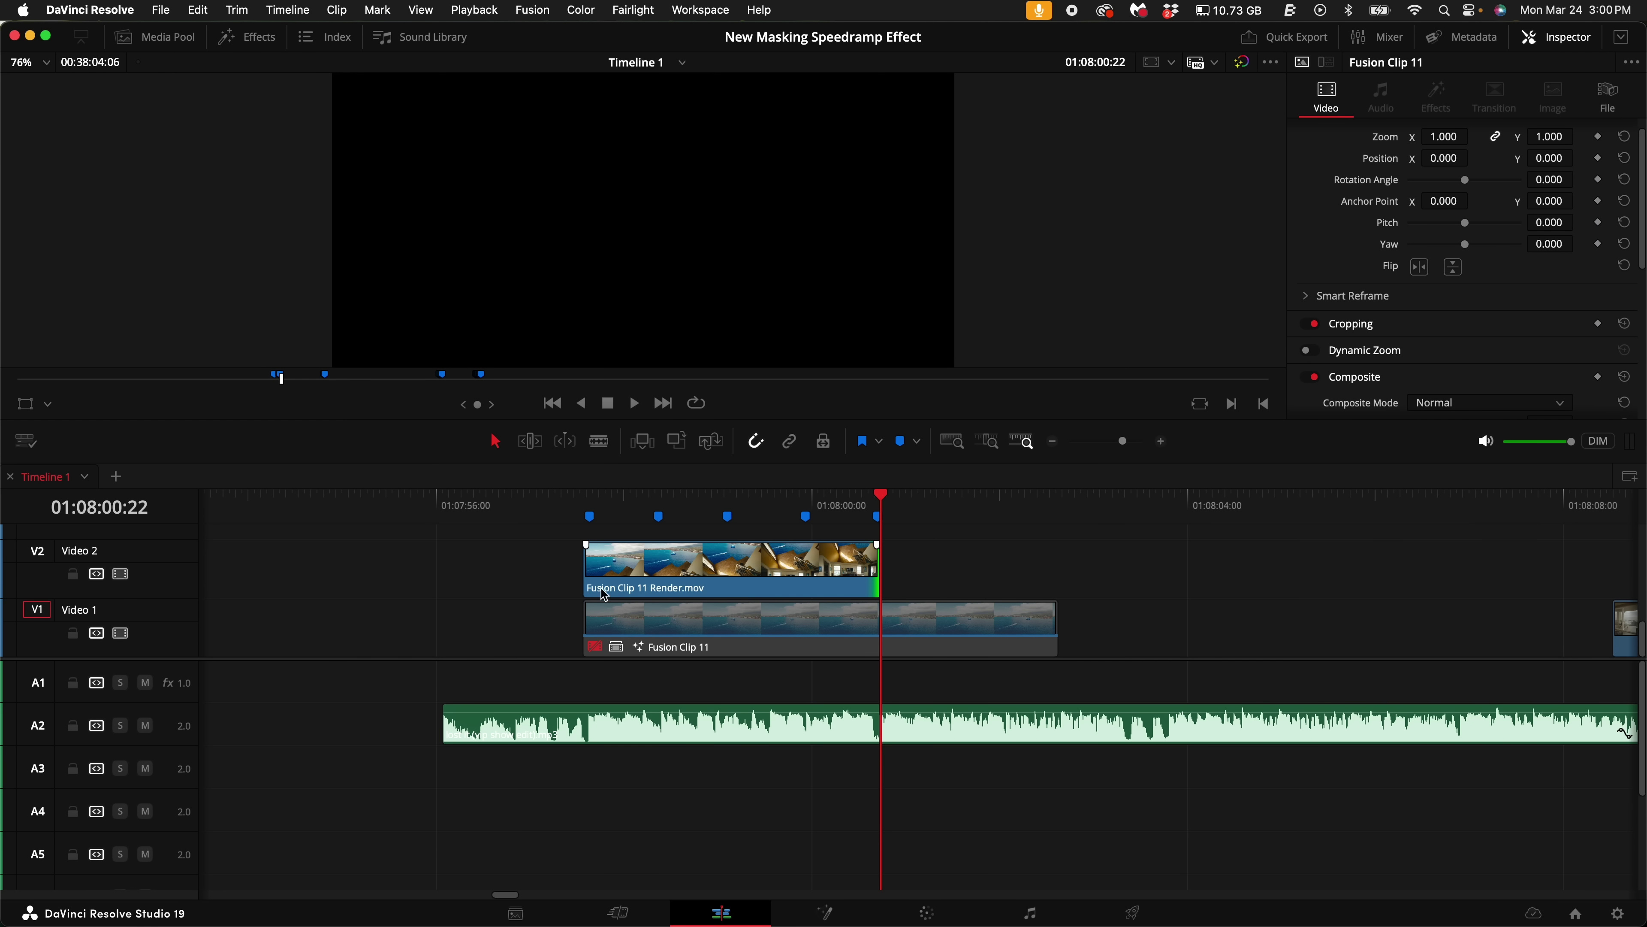
{"action": "mouse_move", "coordinate": [877, 568]}
{"action": "left_mouse_down"}
{"action": "mouse_move", "coordinate": [675, 564]}
{"action": "mouse_move", "coordinate": [1028, 568]}
{"action": "mouse_move", "coordinate": [859, 571]}
{"action": "mouse_move", "coordinate": [879, 573]}
{"action": "left_mouse_up"}
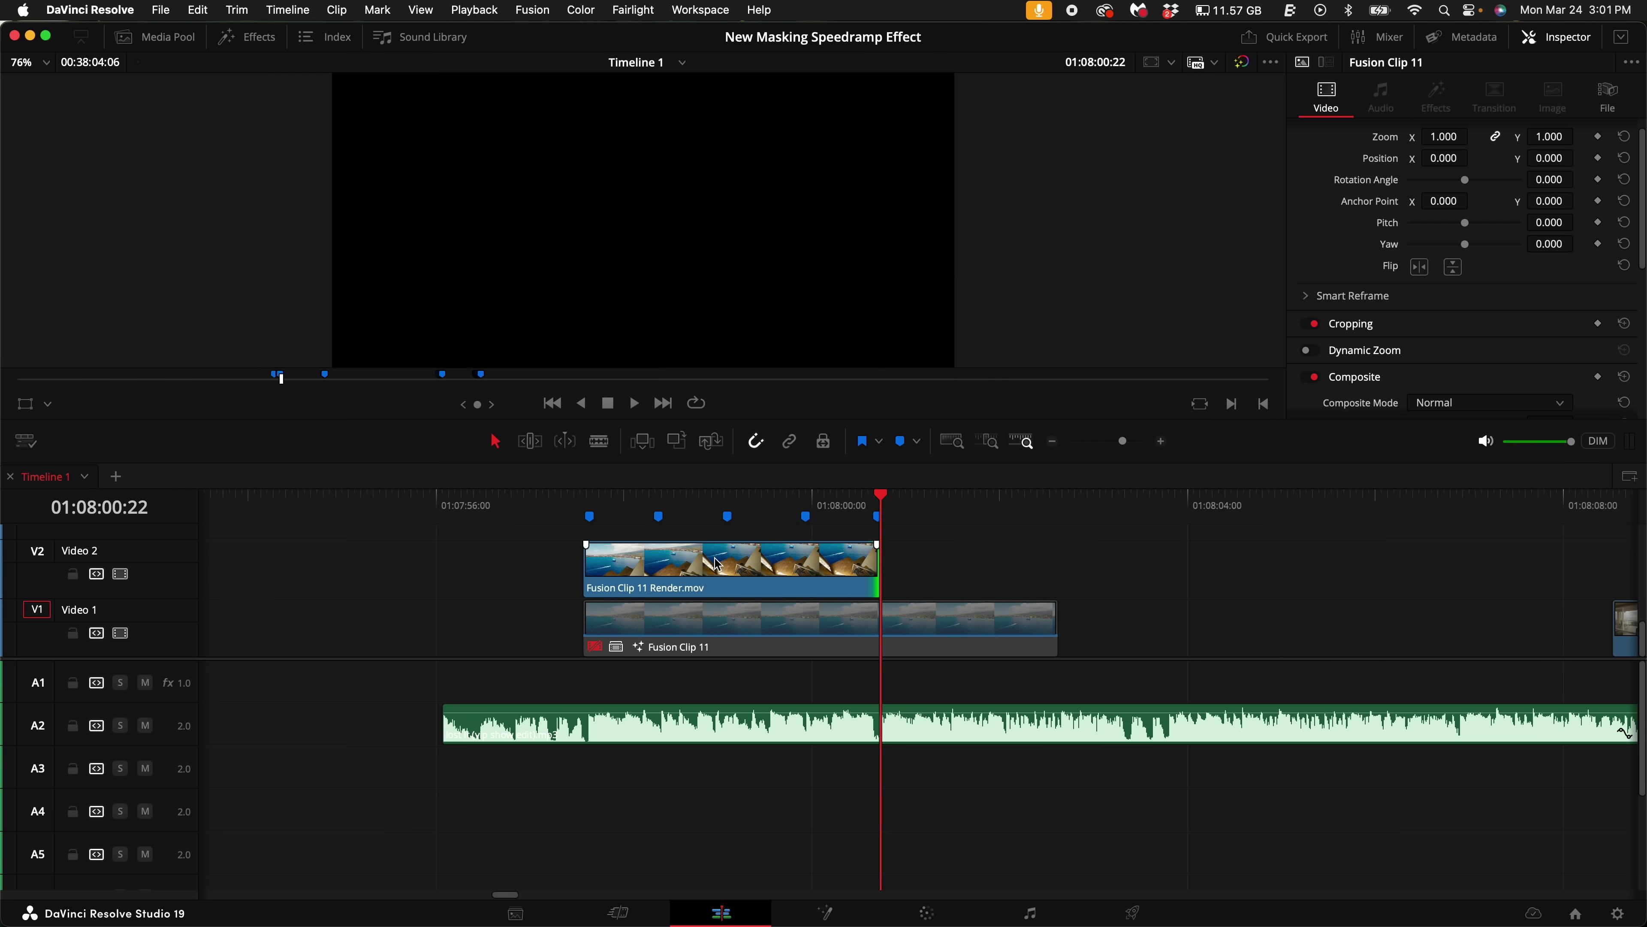
Step: Open the rendered clip in the Fusion page and insert a Time Stretcher node after MediaIn1
{"action": "left_click", "coordinate": [703, 506]}
{"action": "left_click", "coordinate": [728, 569]}
{"action": "left_click", "coordinate": [825, 913]}
{"action": "left_click", "coordinate": [67, 721]}
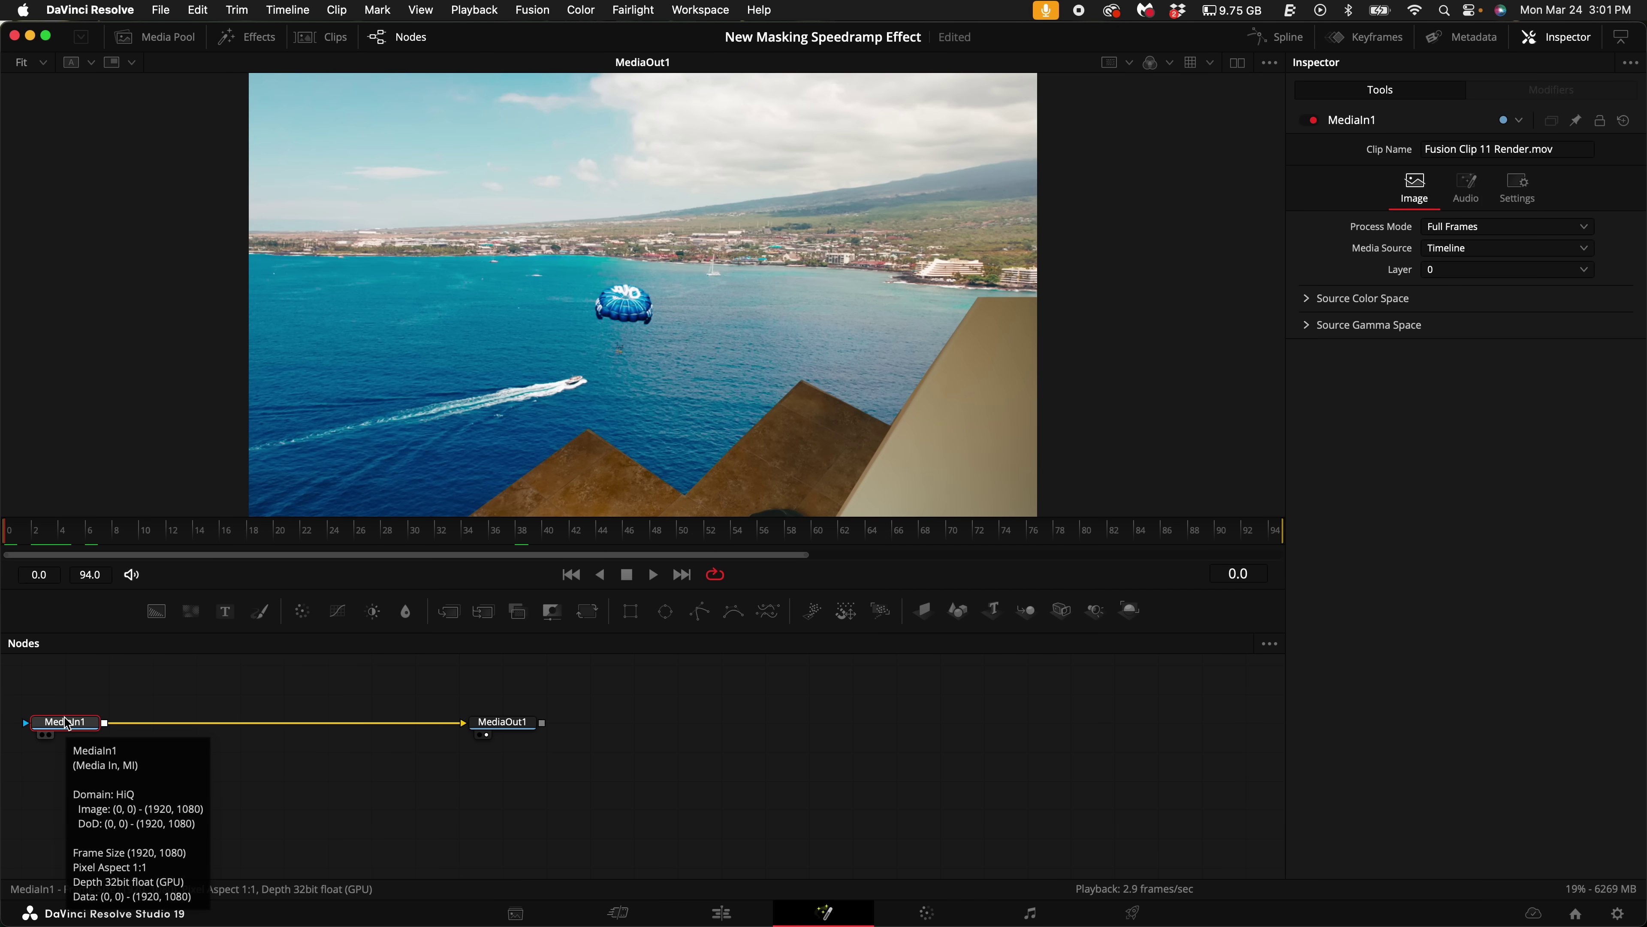
{"action": "key", "text": "shift+space"}
{"action": "type", "text": "time"}
{"action": "key", "text": "Return"}
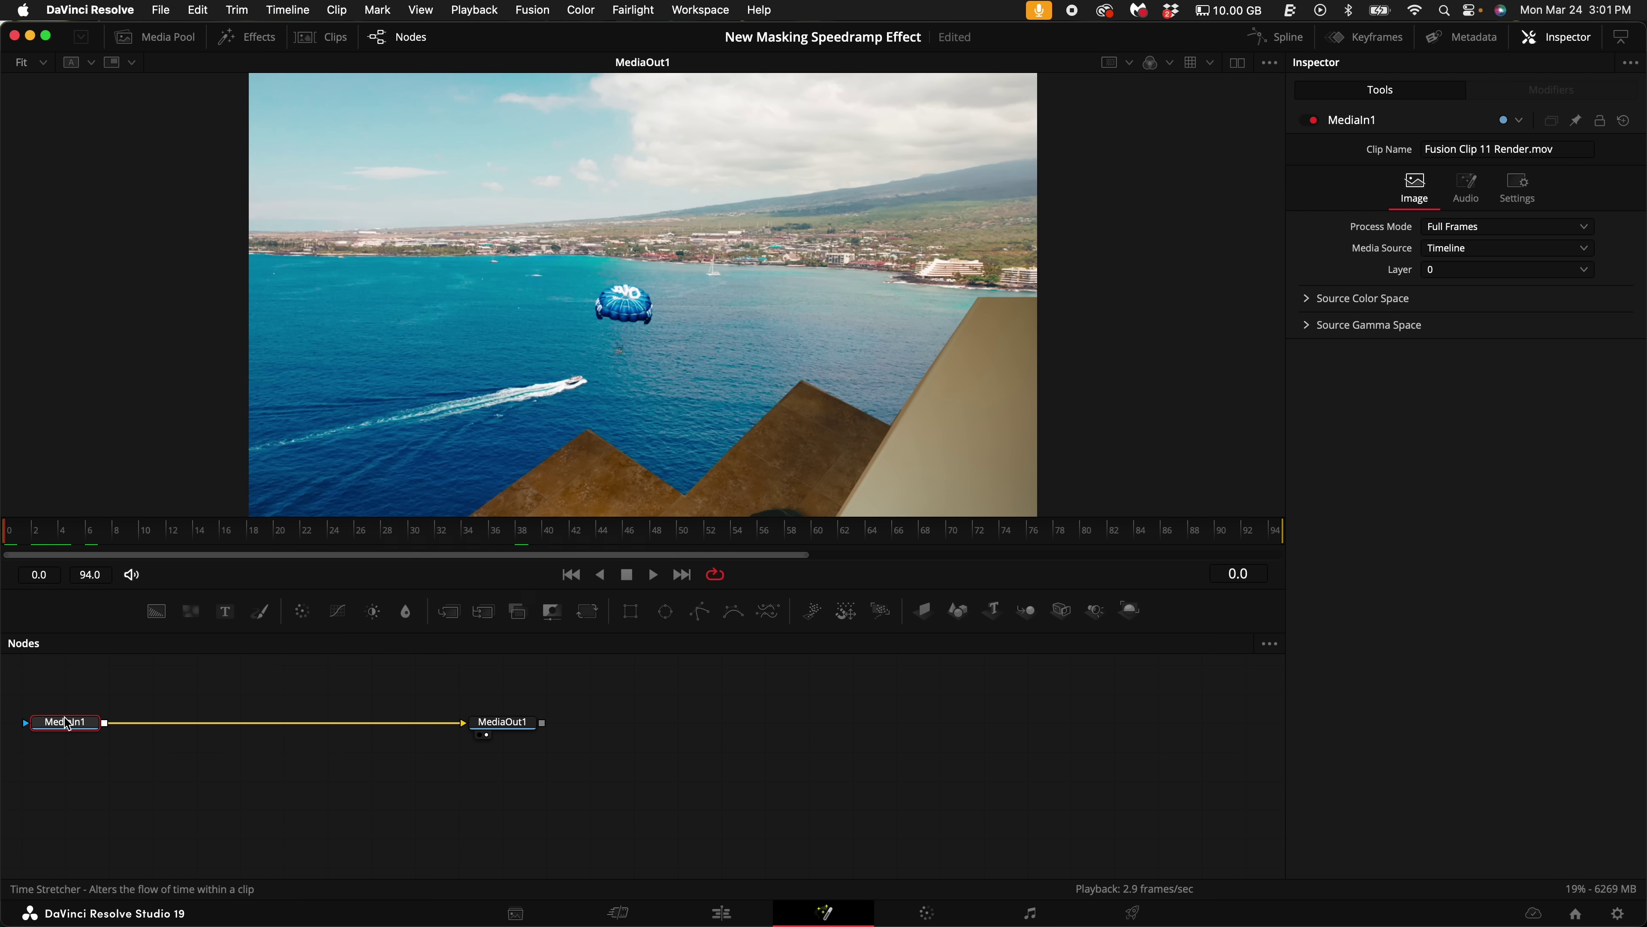
Step: Keyframe the Time Stretcher's Source Time to 151 at frame 95
{"action": "left_click_drag", "start_coordinate": [33, 555], "coordinate": [783, 564]}
{"action": "left_click", "coordinate": [955, 535]}
{"action": "left_click_drag", "start_coordinate": [955, 536], "coordinate": [1357, 555]}
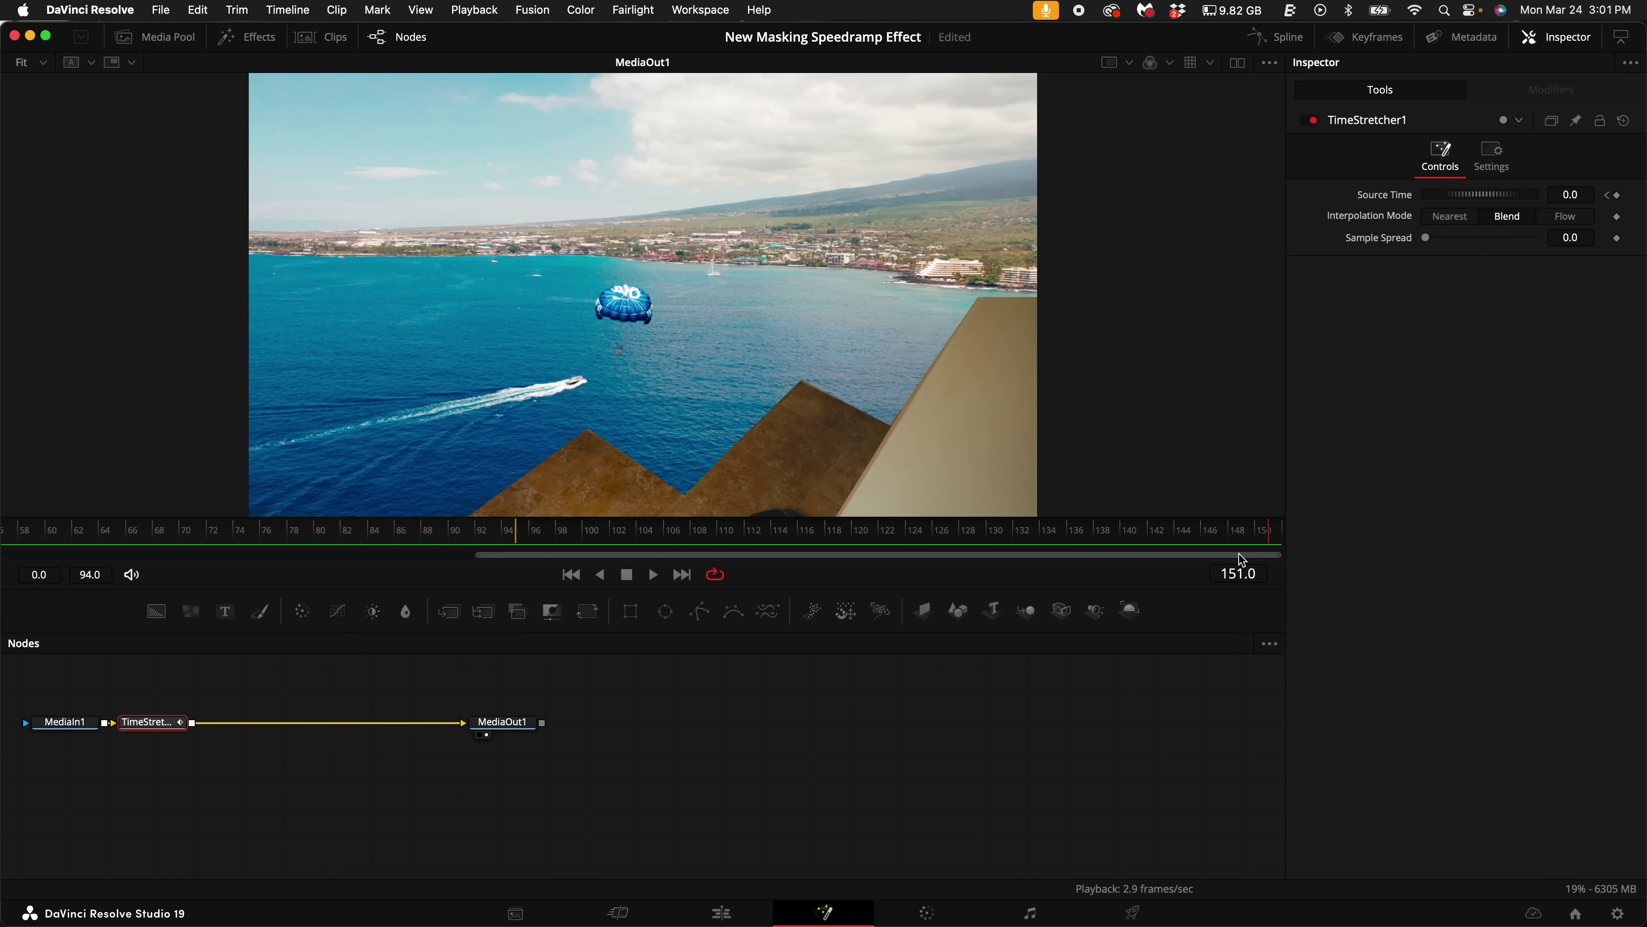
{"action": "left_click_drag", "start_coordinate": [1246, 561], "coordinate": [798, 571]}
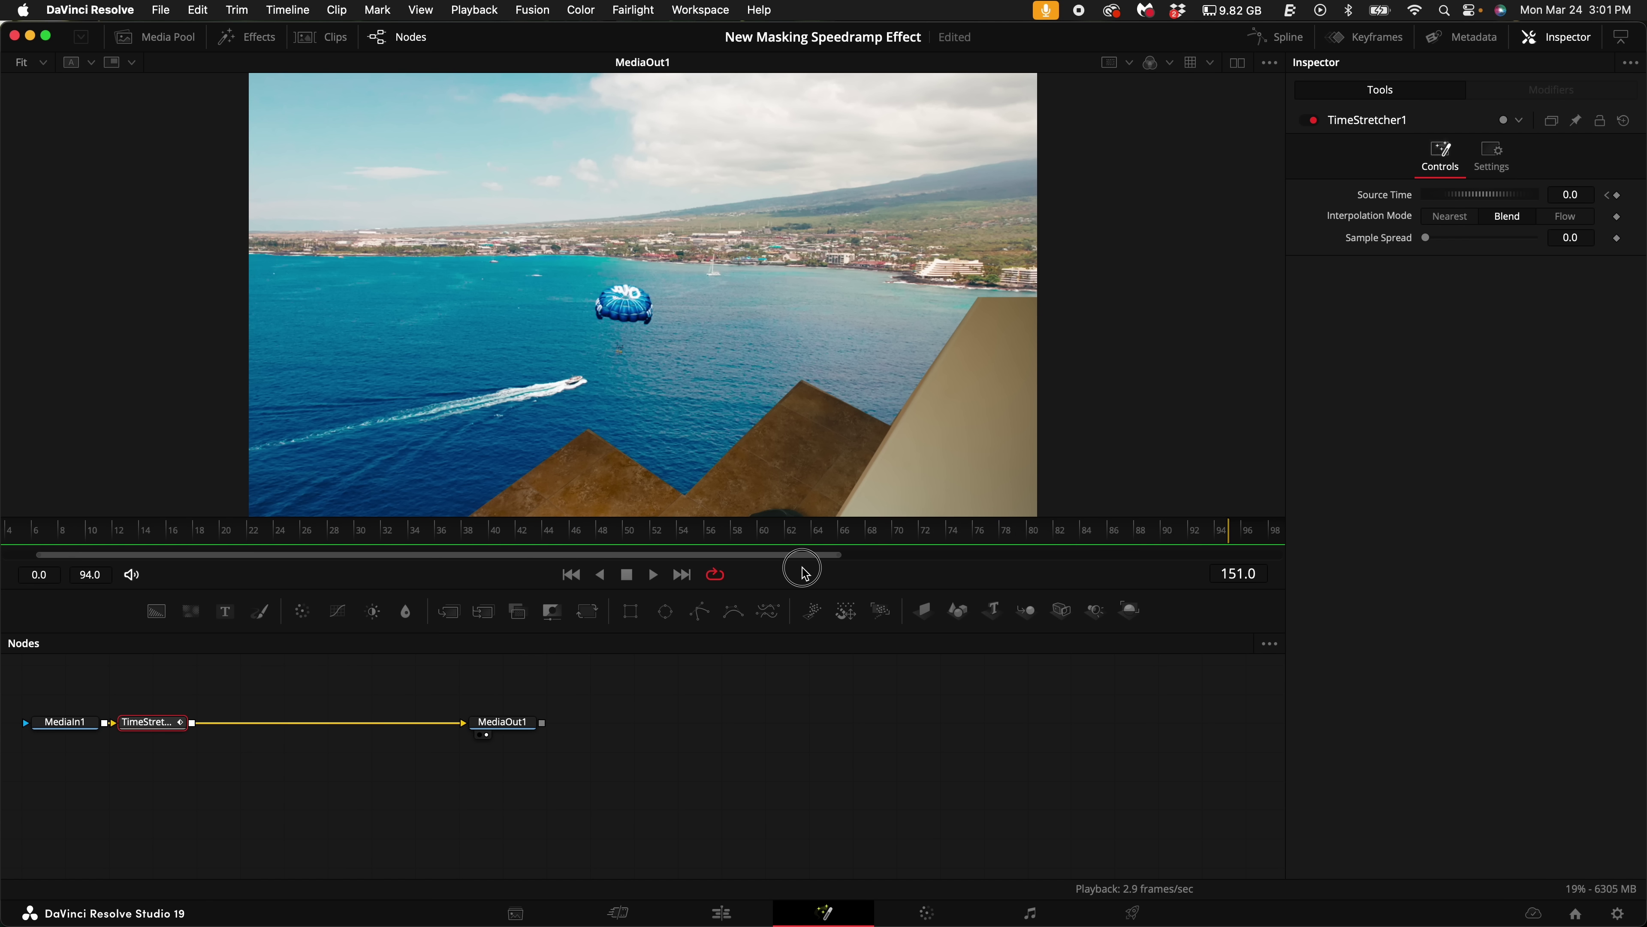
{"action": "left_click", "coordinate": [1035, 532]}
{"action": "left_click_drag", "start_coordinate": [1036, 532], "coordinate": [1232, 545]}
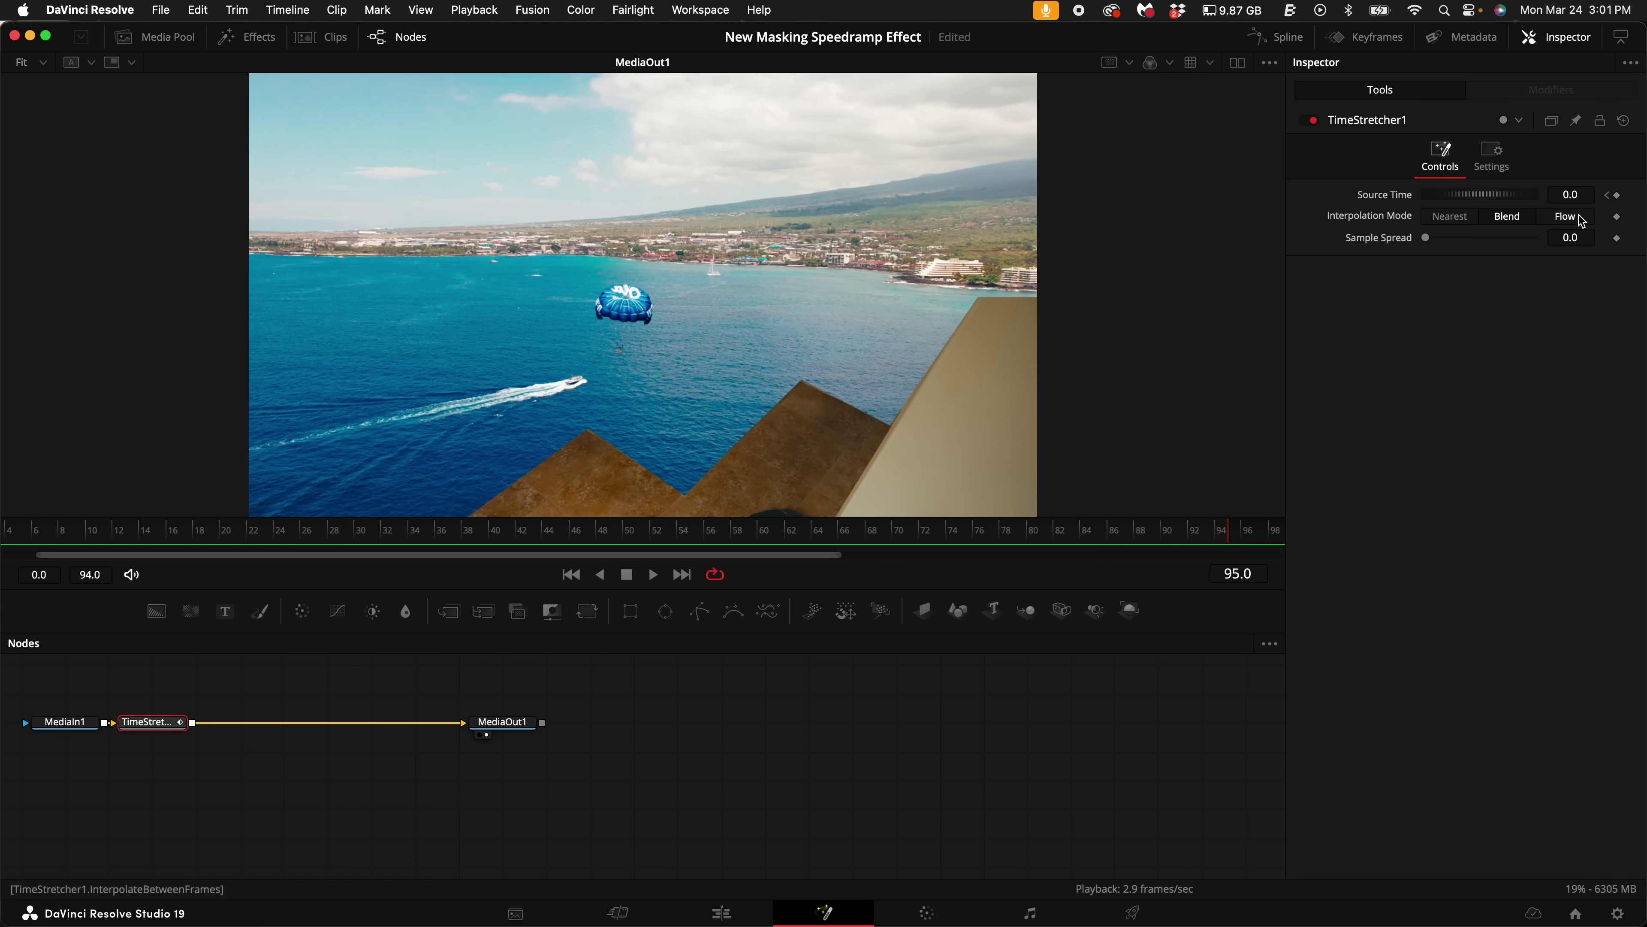
{"action": "left_click", "coordinate": [1582, 196]}
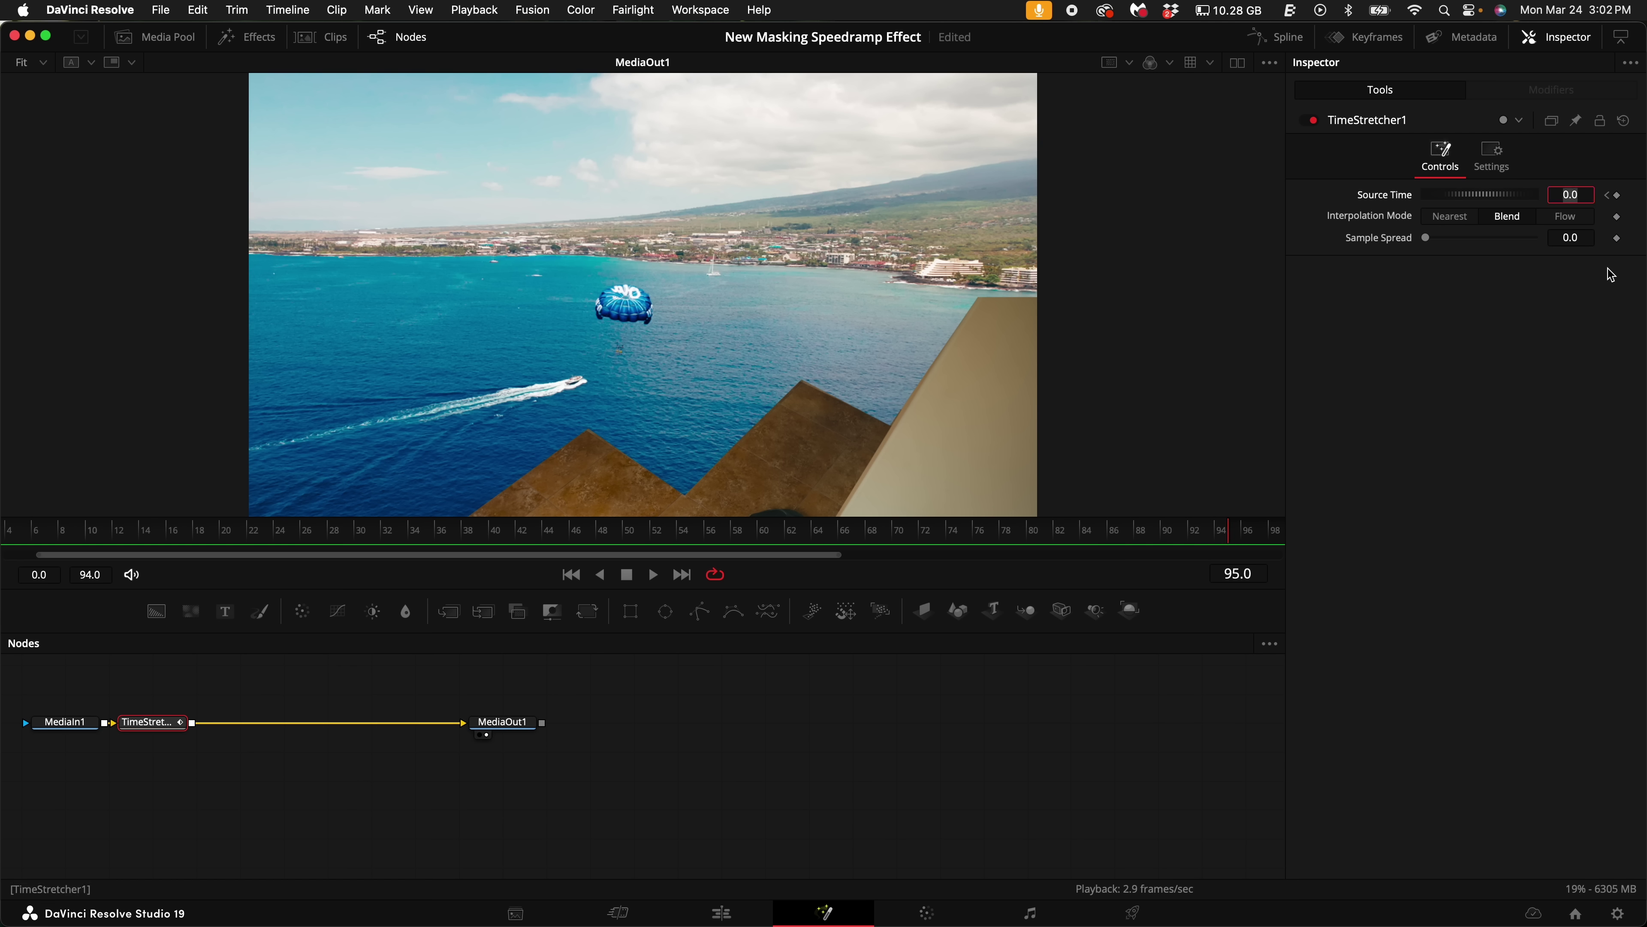
{"action": "key", "text": "Return"}
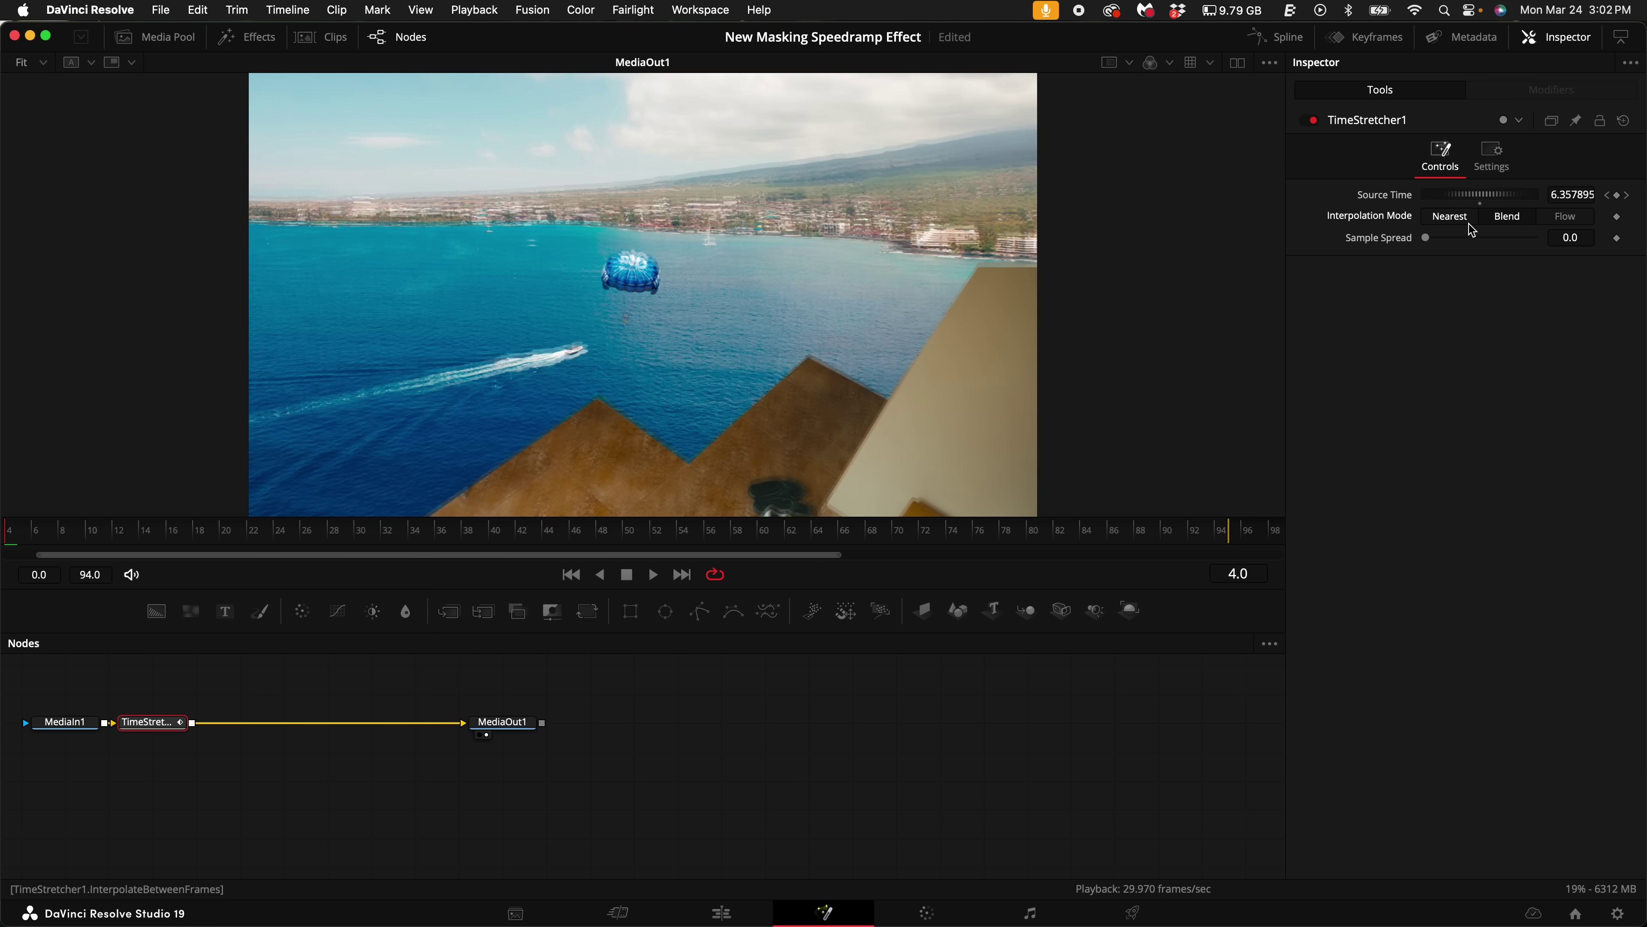
Step: Set the Time Stretcher's Interpolation Mode to Nearest and show its Source Time curve fitted in the Spline editor
{"action": "left_click", "coordinate": [1453, 217]}
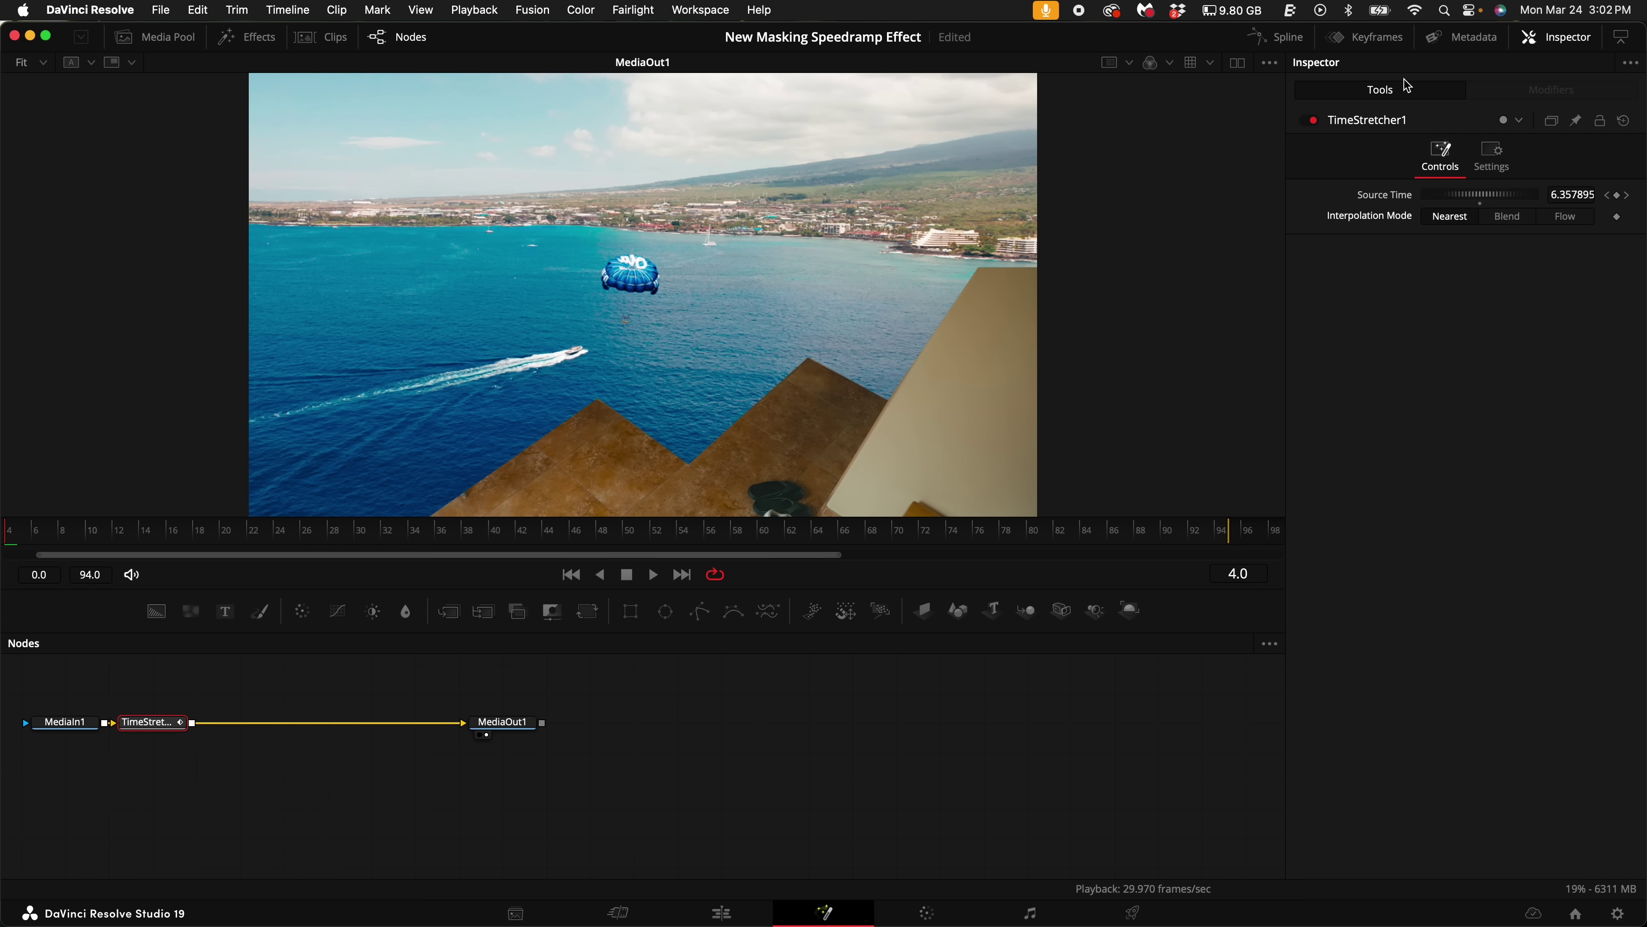
{"action": "left_click", "coordinate": [1298, 43]}
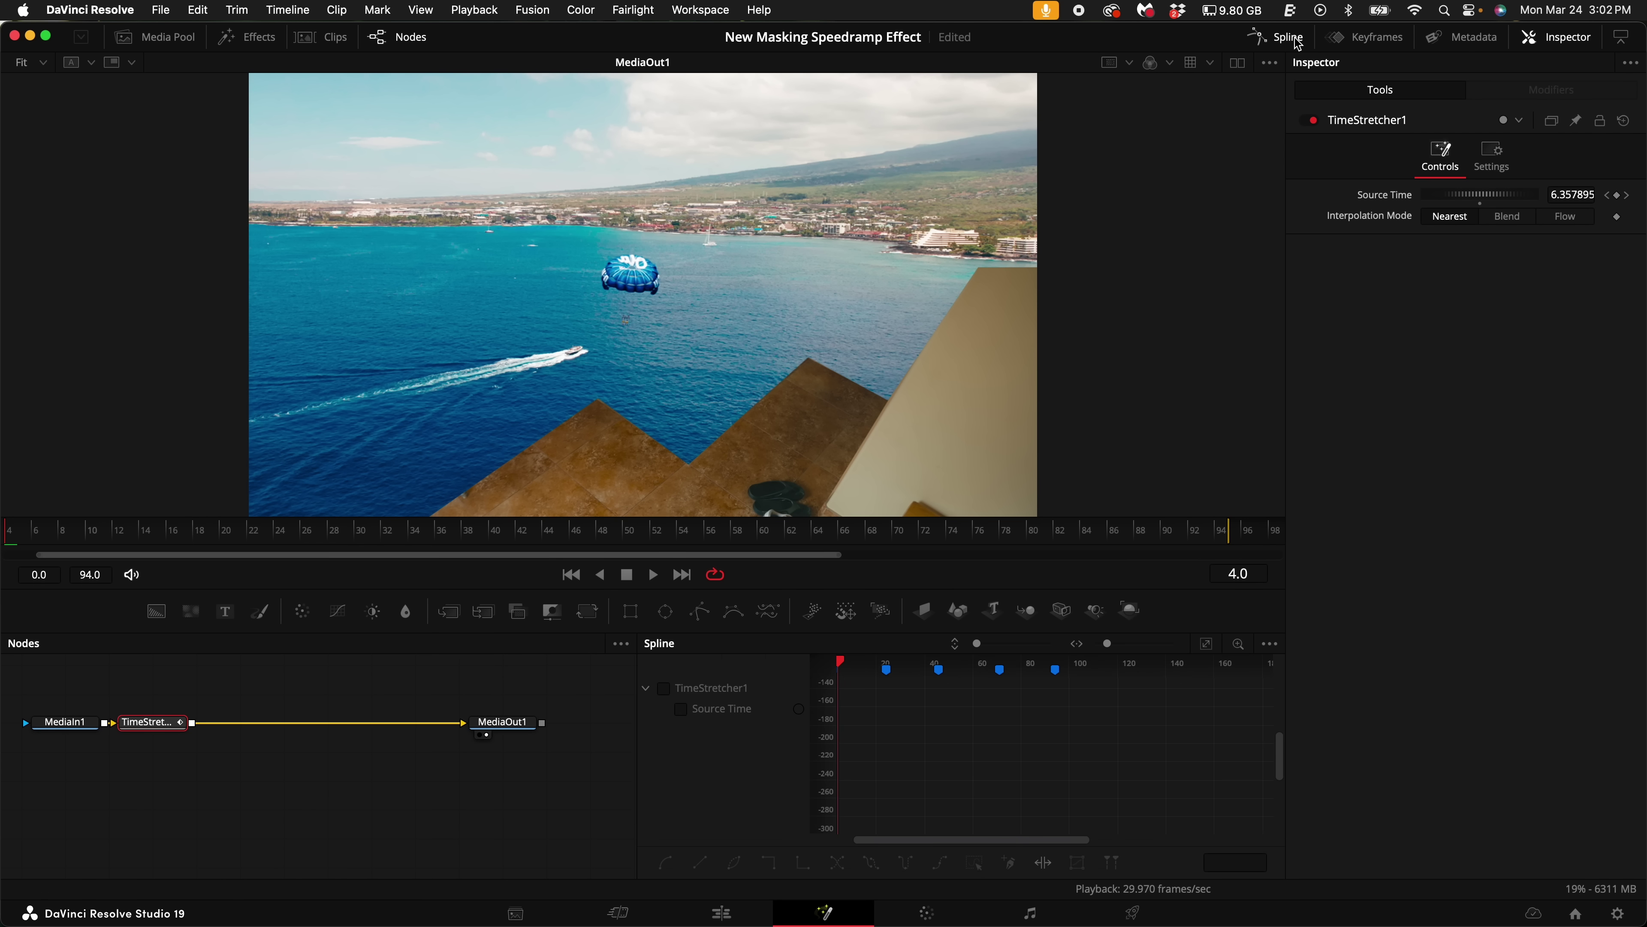
{"action": "left_click", "coordinate": [664, 688]}
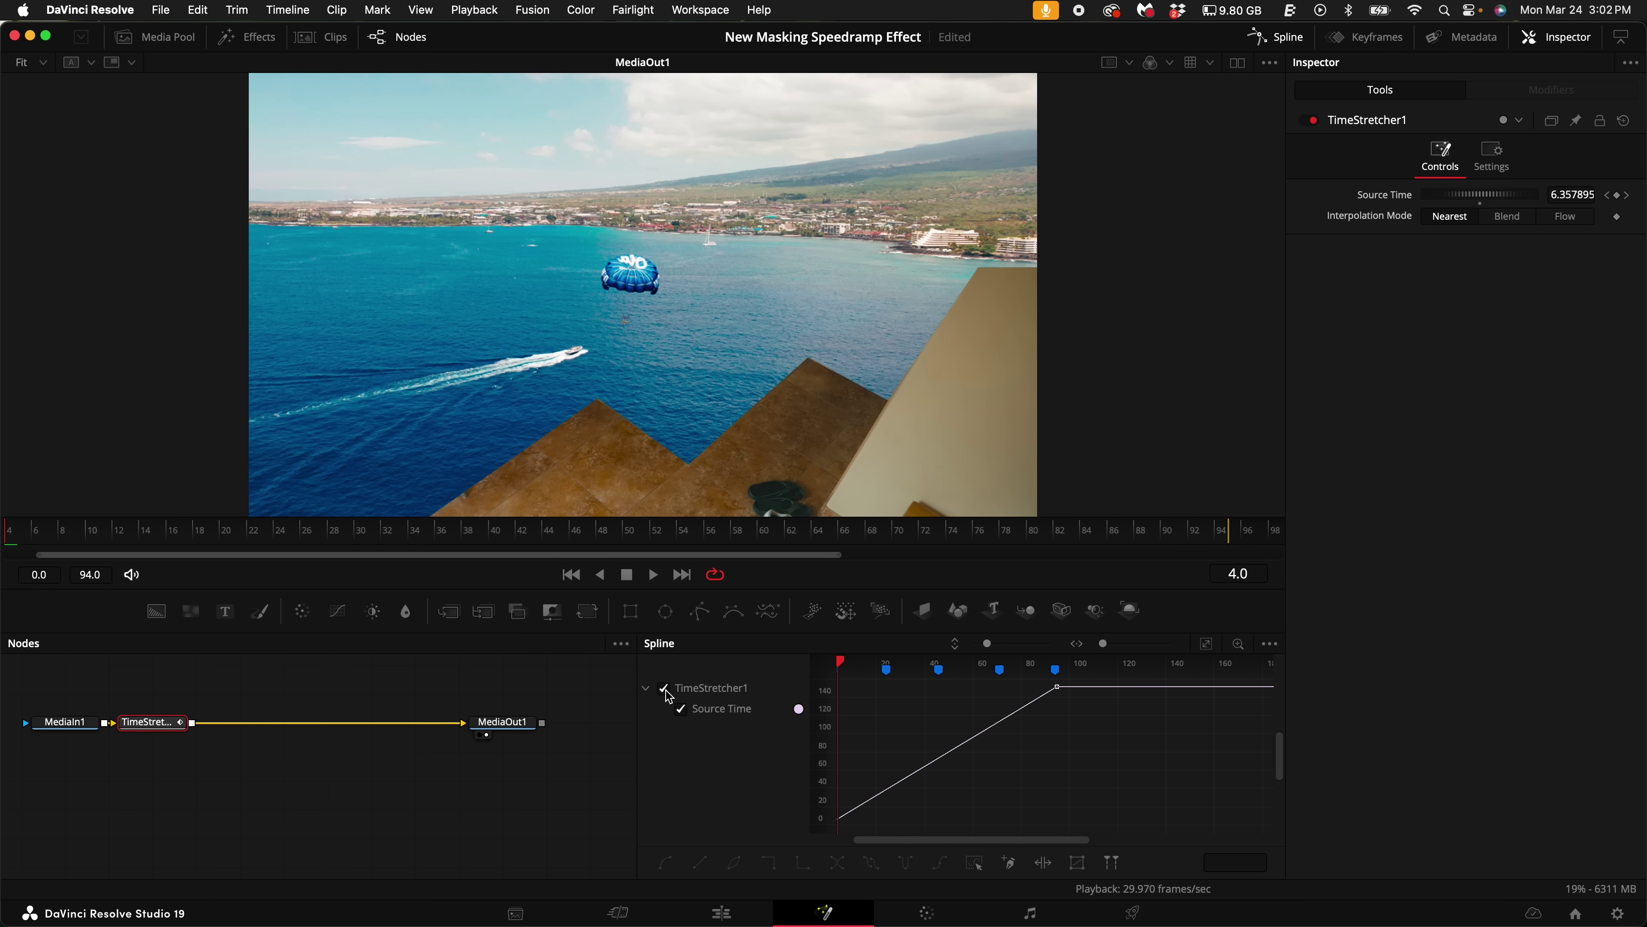
{"action": "left_click", "coordinate": [1209, 646]}
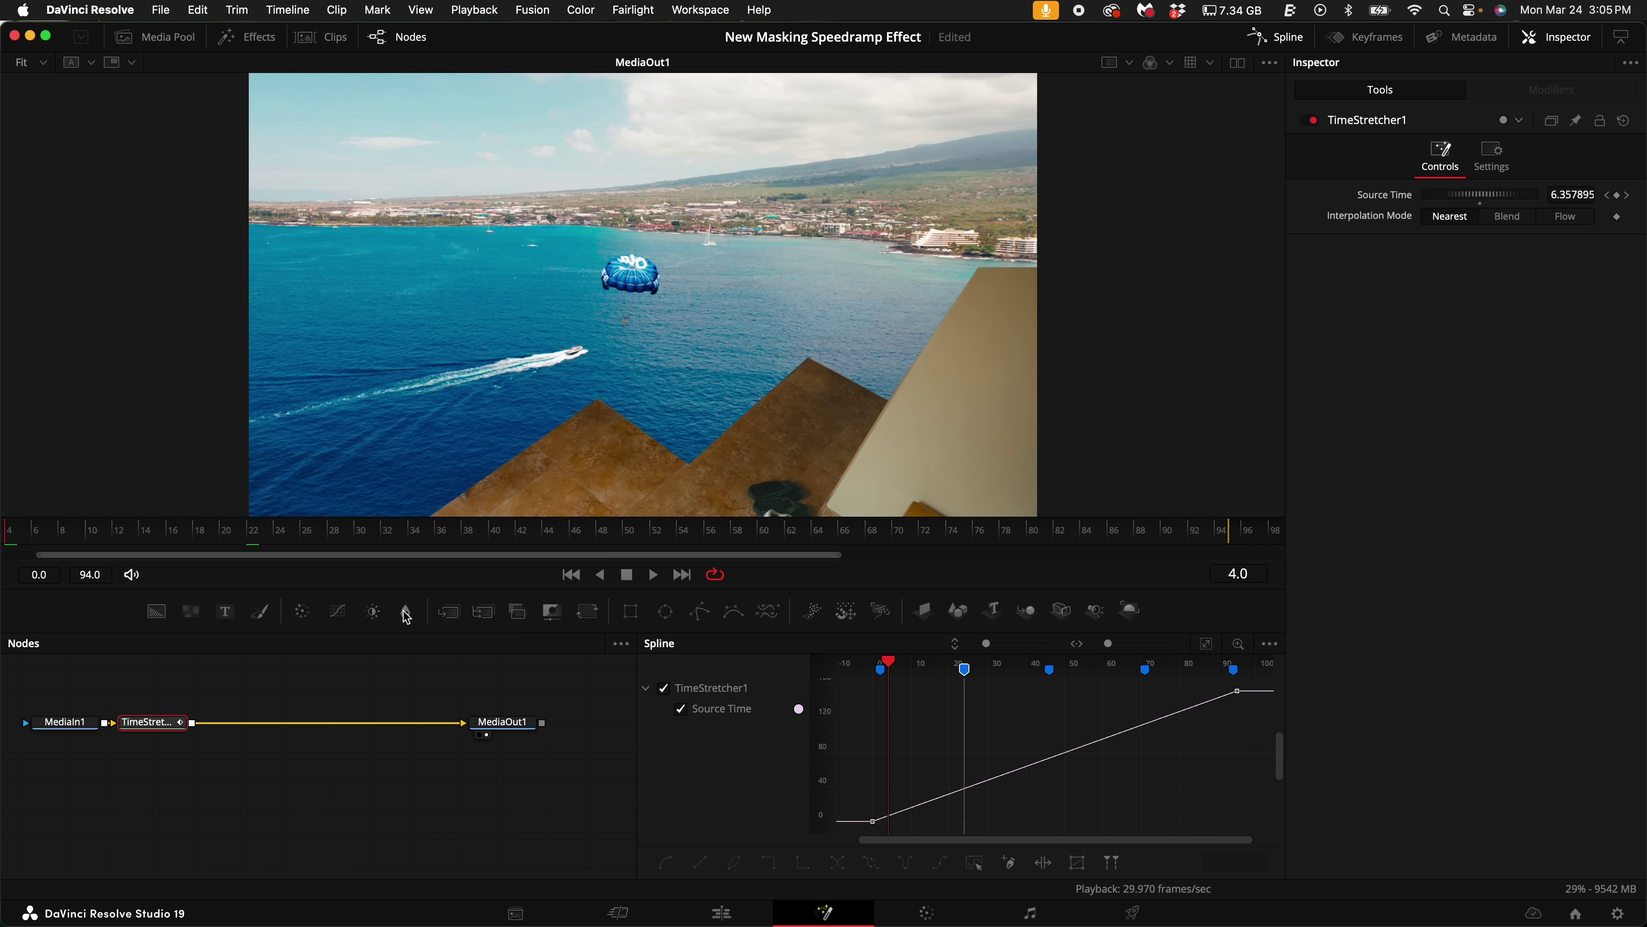
Step: Add Source Time curve points near frames 6 and 26, and one at frame 46 with a value of 113
{"action": "left_click", "coordinate": [904, 814]}
{"action": "key", "text": "space"}
{"action": "left_click_drag", "start_coordinate": [62, 538], "coordinate": [271, 545]}
{"action": "left_click", "coordinate": [952, 794]}
{"action": "left_click", "coordinate": [949, 787]}
{"action": "mouse_move", "coordinate": [949, 792]}
{"action": "left_mouse_down"}
{"action": "mouse_move", "coordinate": [907, 787]}
{"action": "mouse_move", "coordinate": [965, 768]}
{"action": "left_mouse_up"}
{"action": "left_click", "coordinate": [1076, 737]}
{"action": "left_click_drag", "start_coordinate": [1075, 736], "coordinate": [1048, 731]}
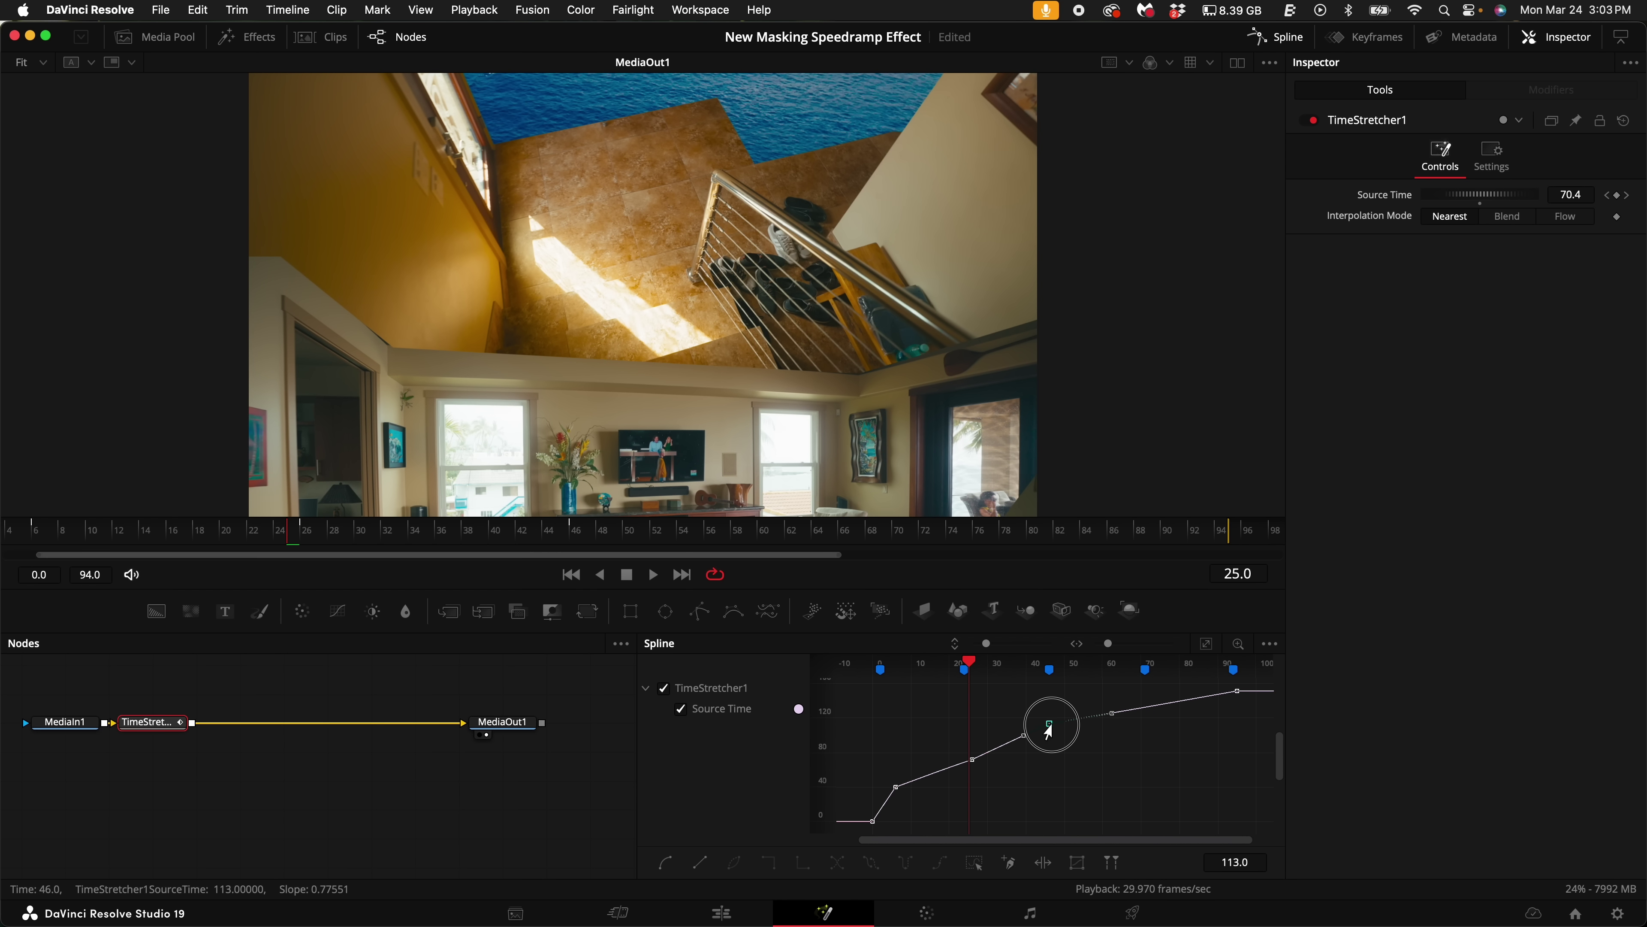
Step: Preview the ramp and add curve points near frames 62, 71 and 85, pulling the last one down to 77
{"action": "key", "text": "space"}
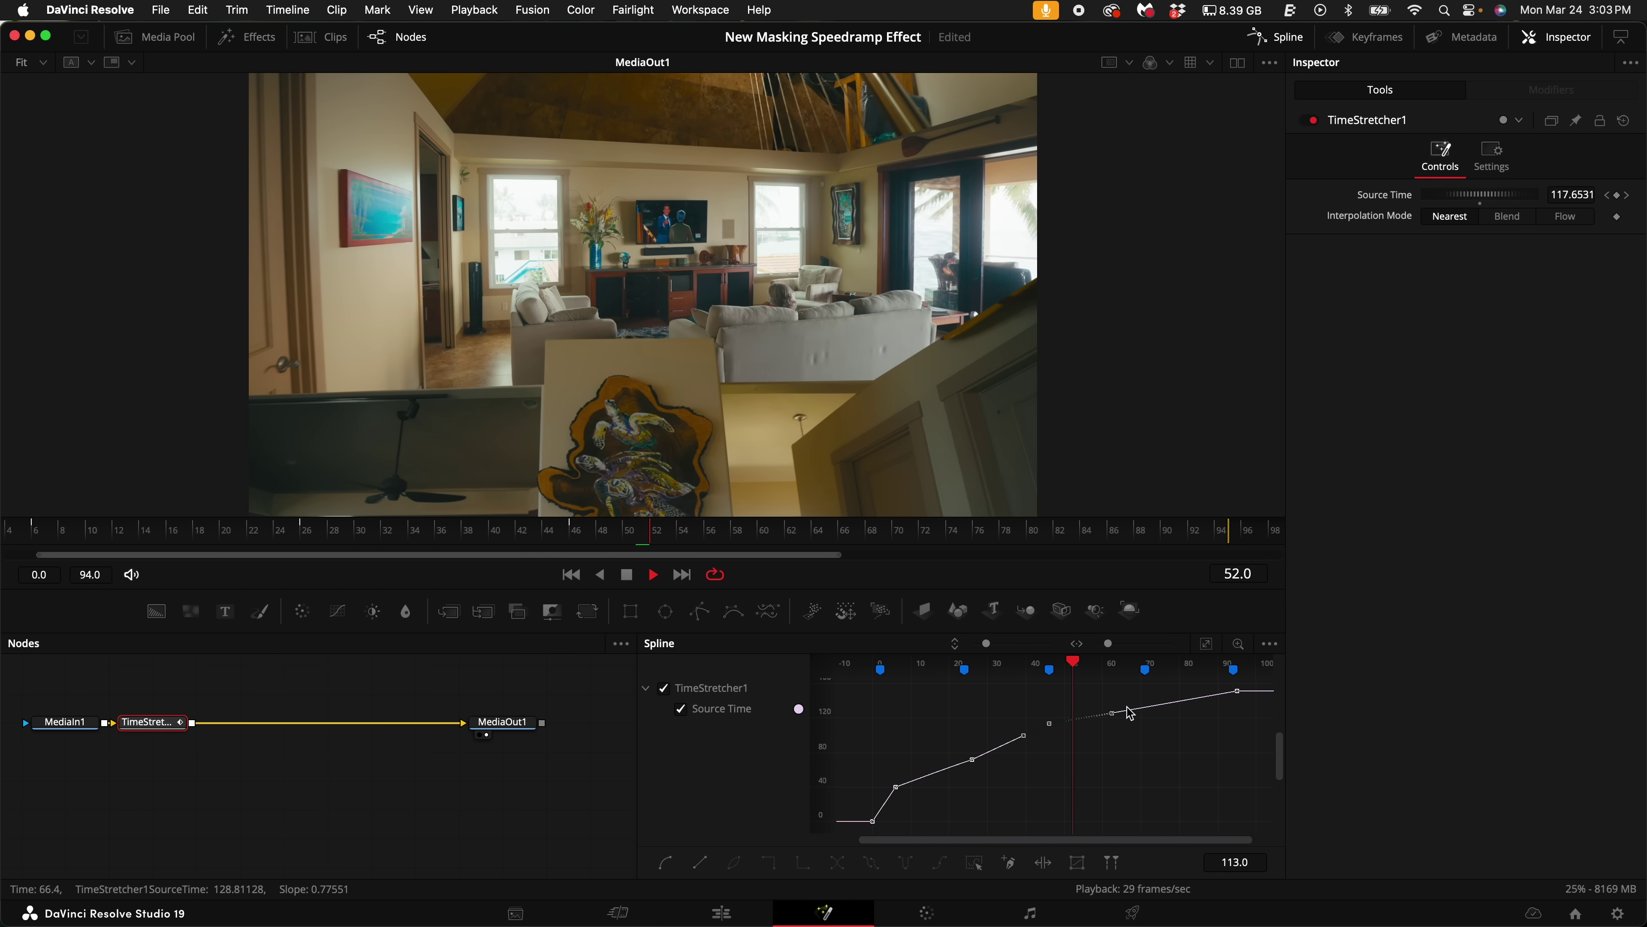
{"action": "key", "text": "space"}
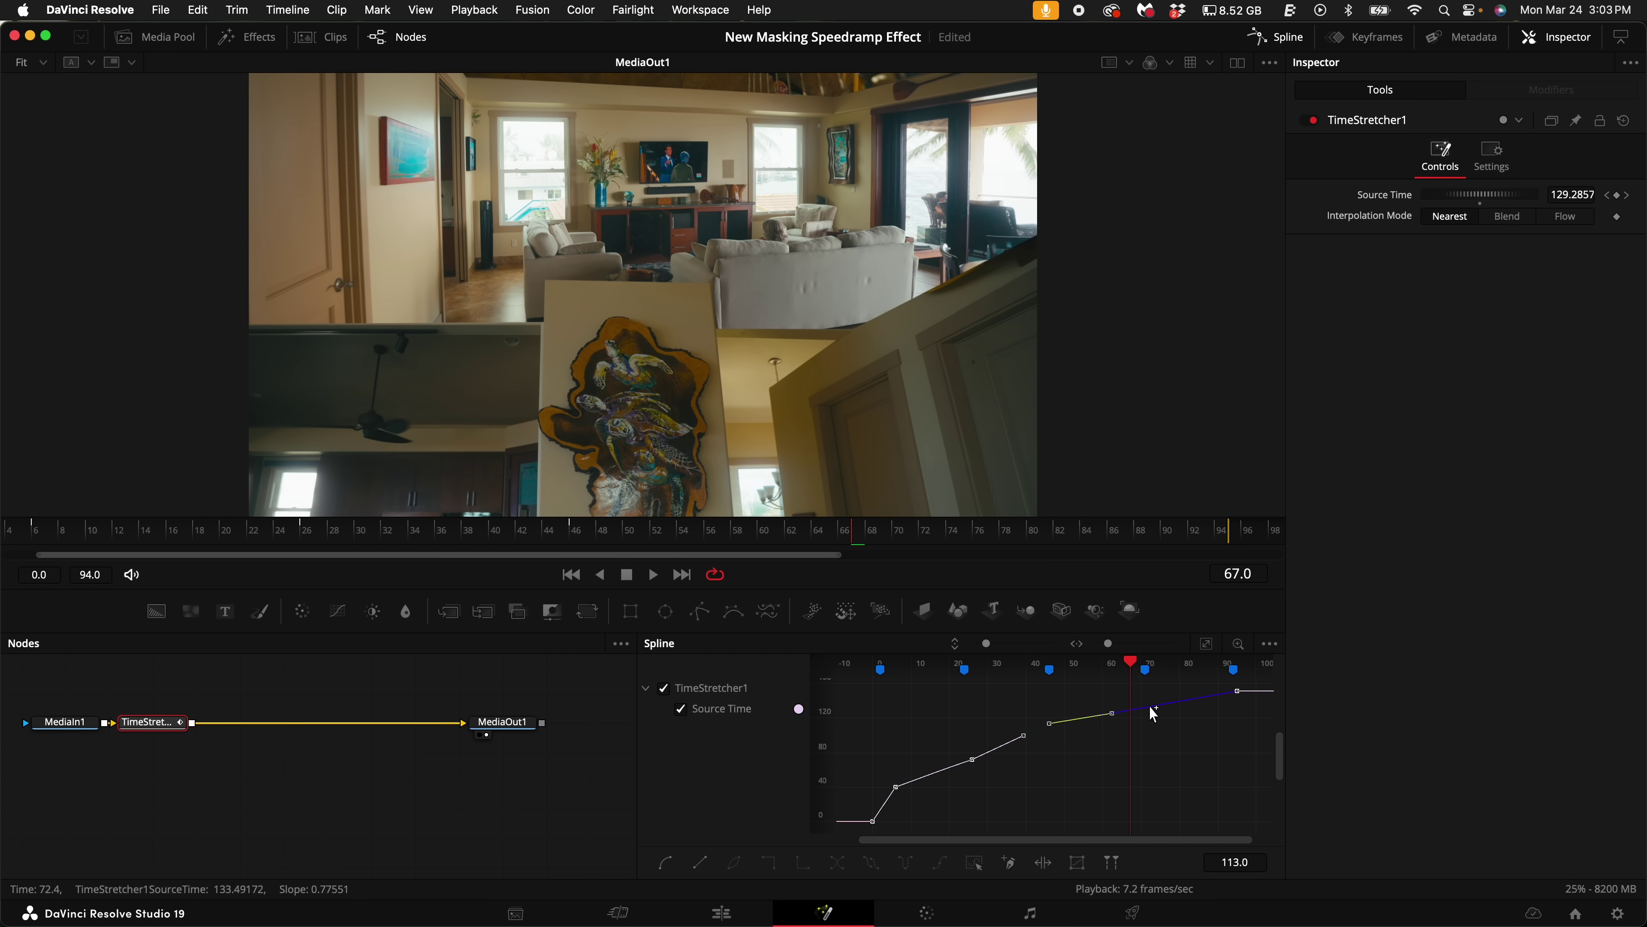
{"action": "mouse_move", "coordinate": [1112, 713]}
{"action": "left_mouse_down"}
{"action": "mouse_move", "coordinate": [1111, 791]}
{"action": "mouse_move", "coordinate": [1161, 717]}
{"action": "mouse_move", "coordinate": [1143, 714]}
{"action": "left_mouse_up"}
{"action": "left_click_drag", "start_coordinate": [858, 536], "coordinate": [895, 539]}
{"action": "left_click_drag", "start_coordinate": [1175, 704], "coordinate": [1198, 754]}
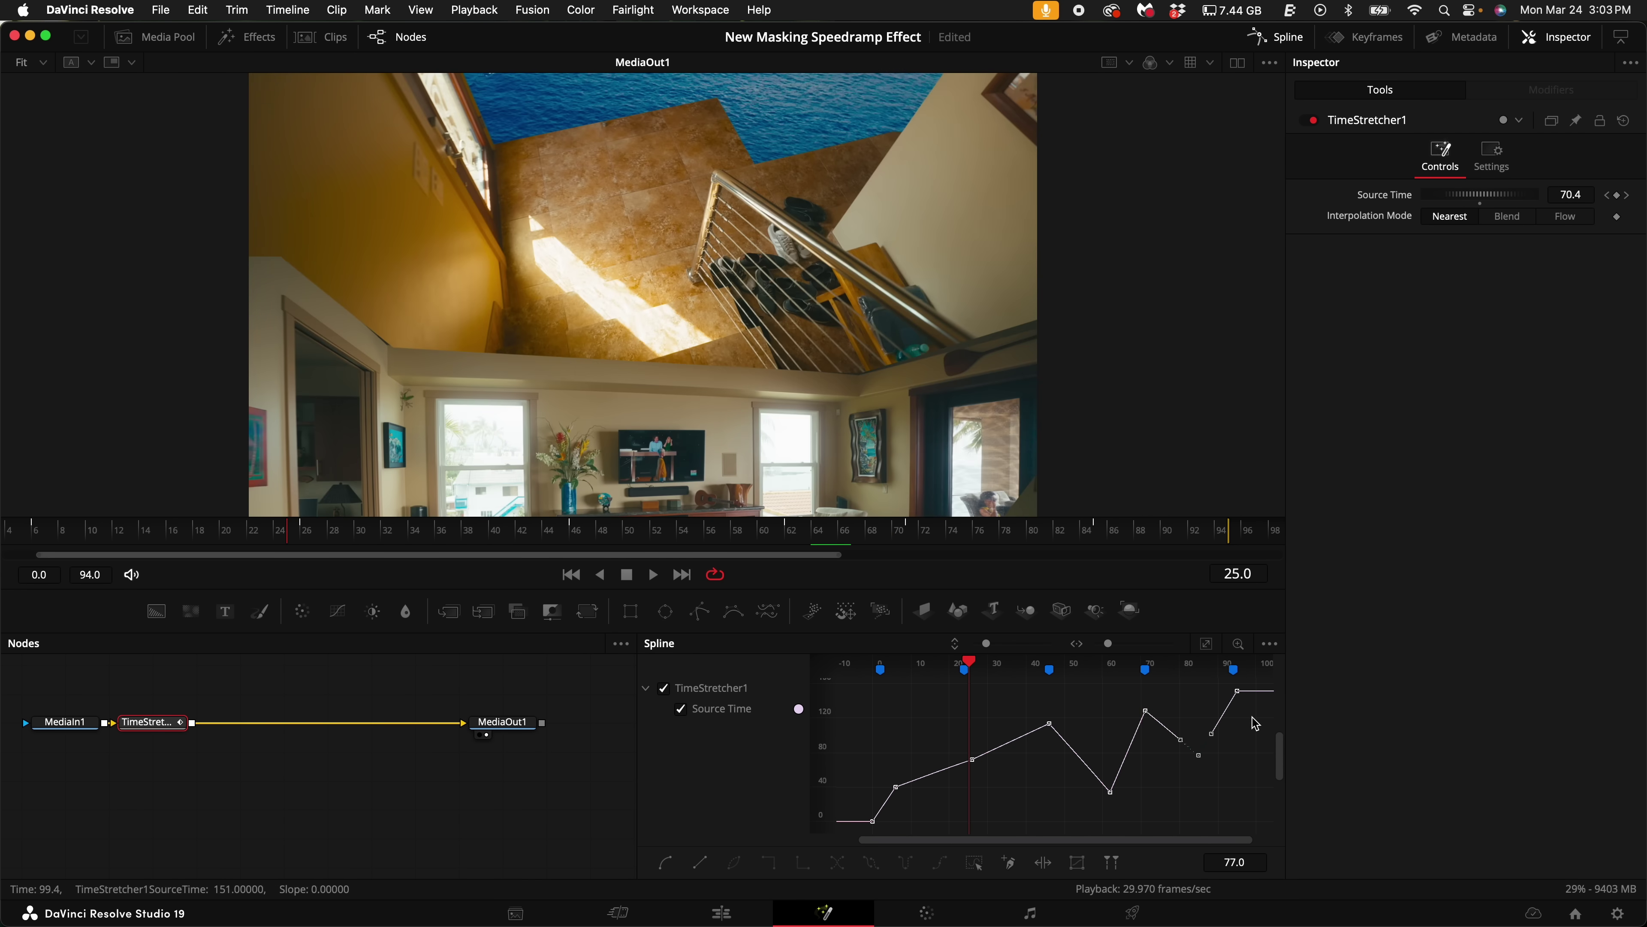
Step: Select the intermediate Source Time curve points, smooth them and play back the result
{"action": "left_click", "coordinate": [1195, 776]}
{"action": "left_click_drag", "start_coordinate": [866, 697], "coordinate": [1214, 847]}
{"action": "key", "text": "s"}
{"action": "left_click", "coordinate": [894, 768]}
{"action": "key", "text": "space"}
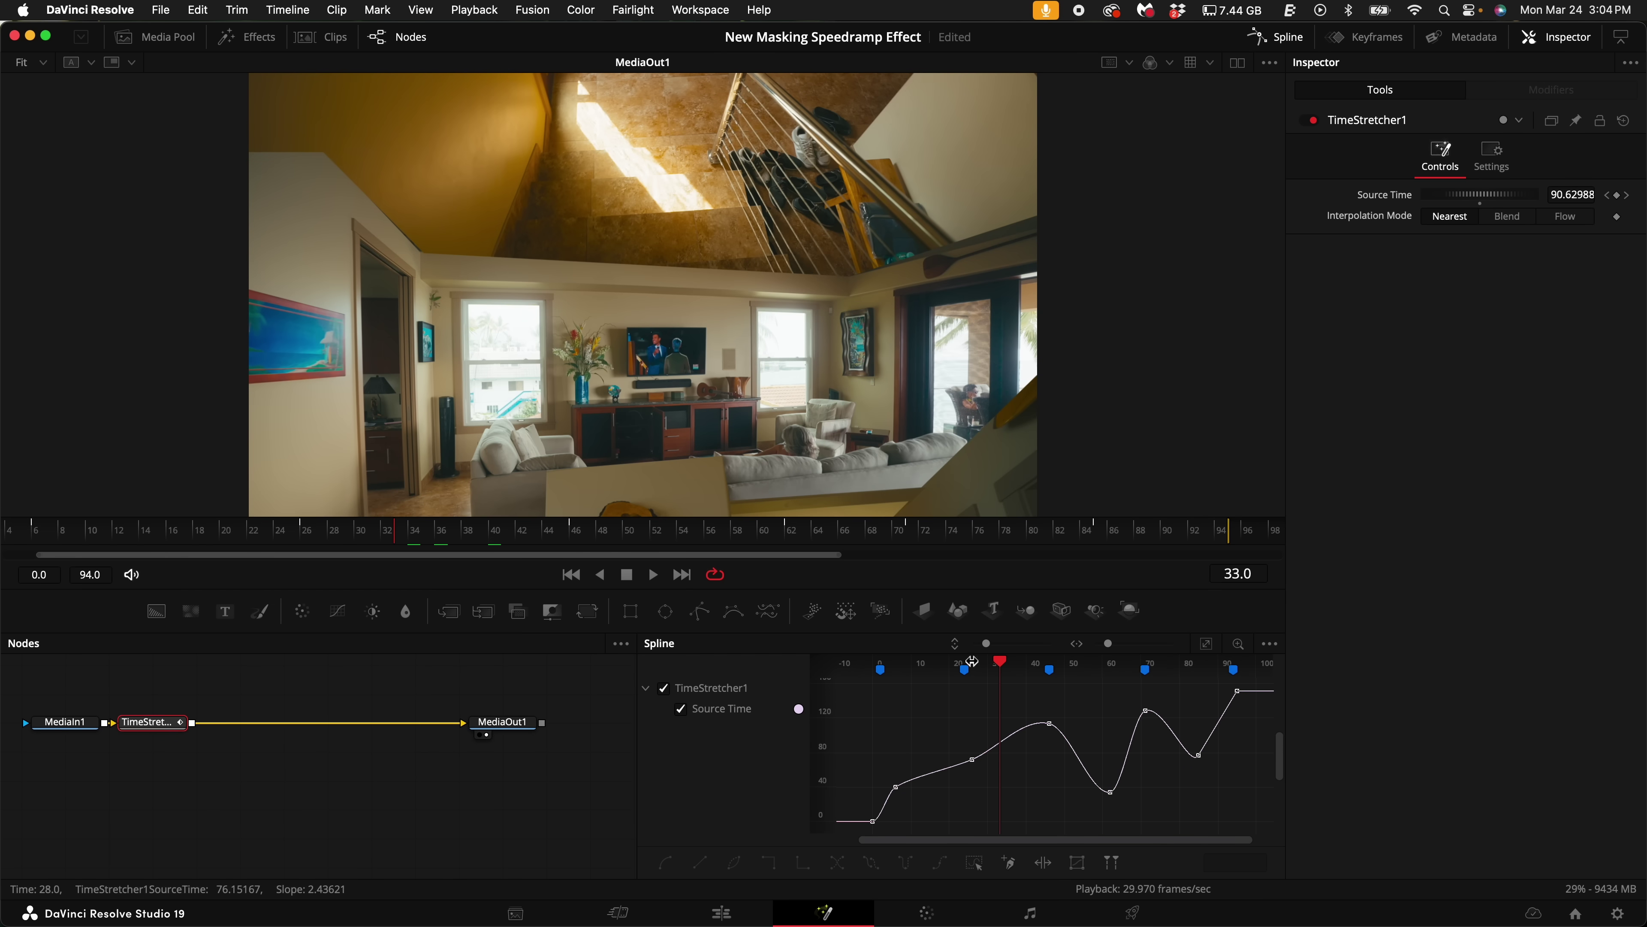
Step: Adjust the curve handles at the points near frames 26 and 6 for sharper speed ramps and preview the motion
{"action": "left_click", "coordinate": [970, 764]}
{"action": "left_click_drag", "start_coordinate": [970, 740], "coordinate": [967, 735]}
{"action": "left_click", "coordinate": [896, 786]}
{"action": "left_click_drag", "start_coordinate": [905, 778], "coordinate": [900, 770]}
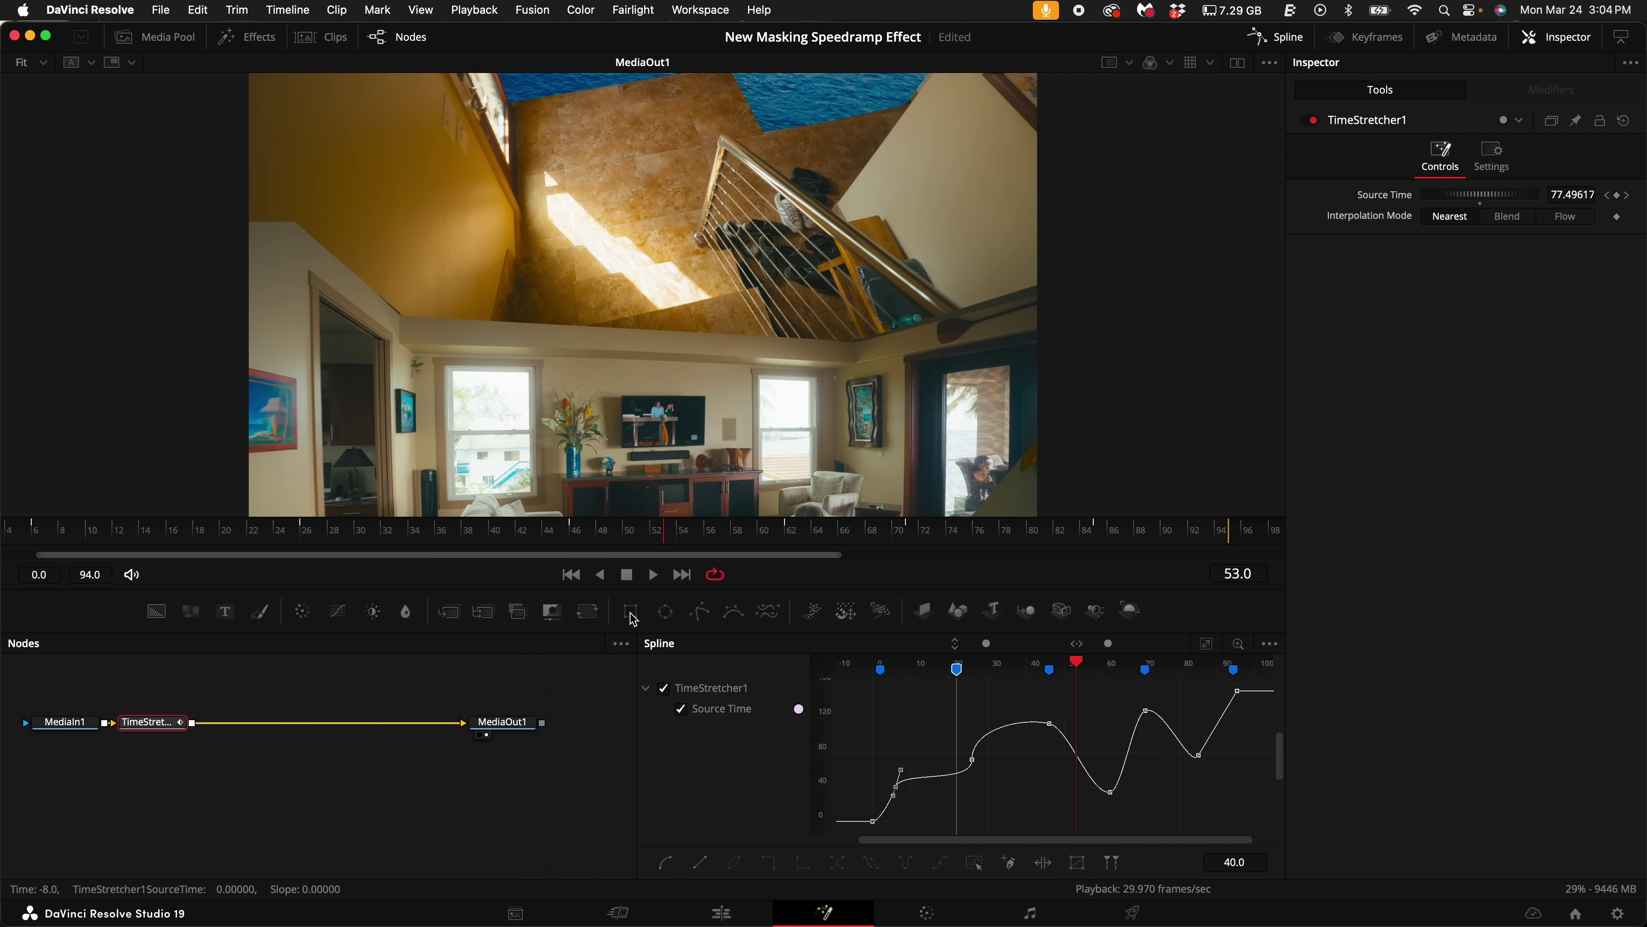
{"action": "key", "text": "space"}
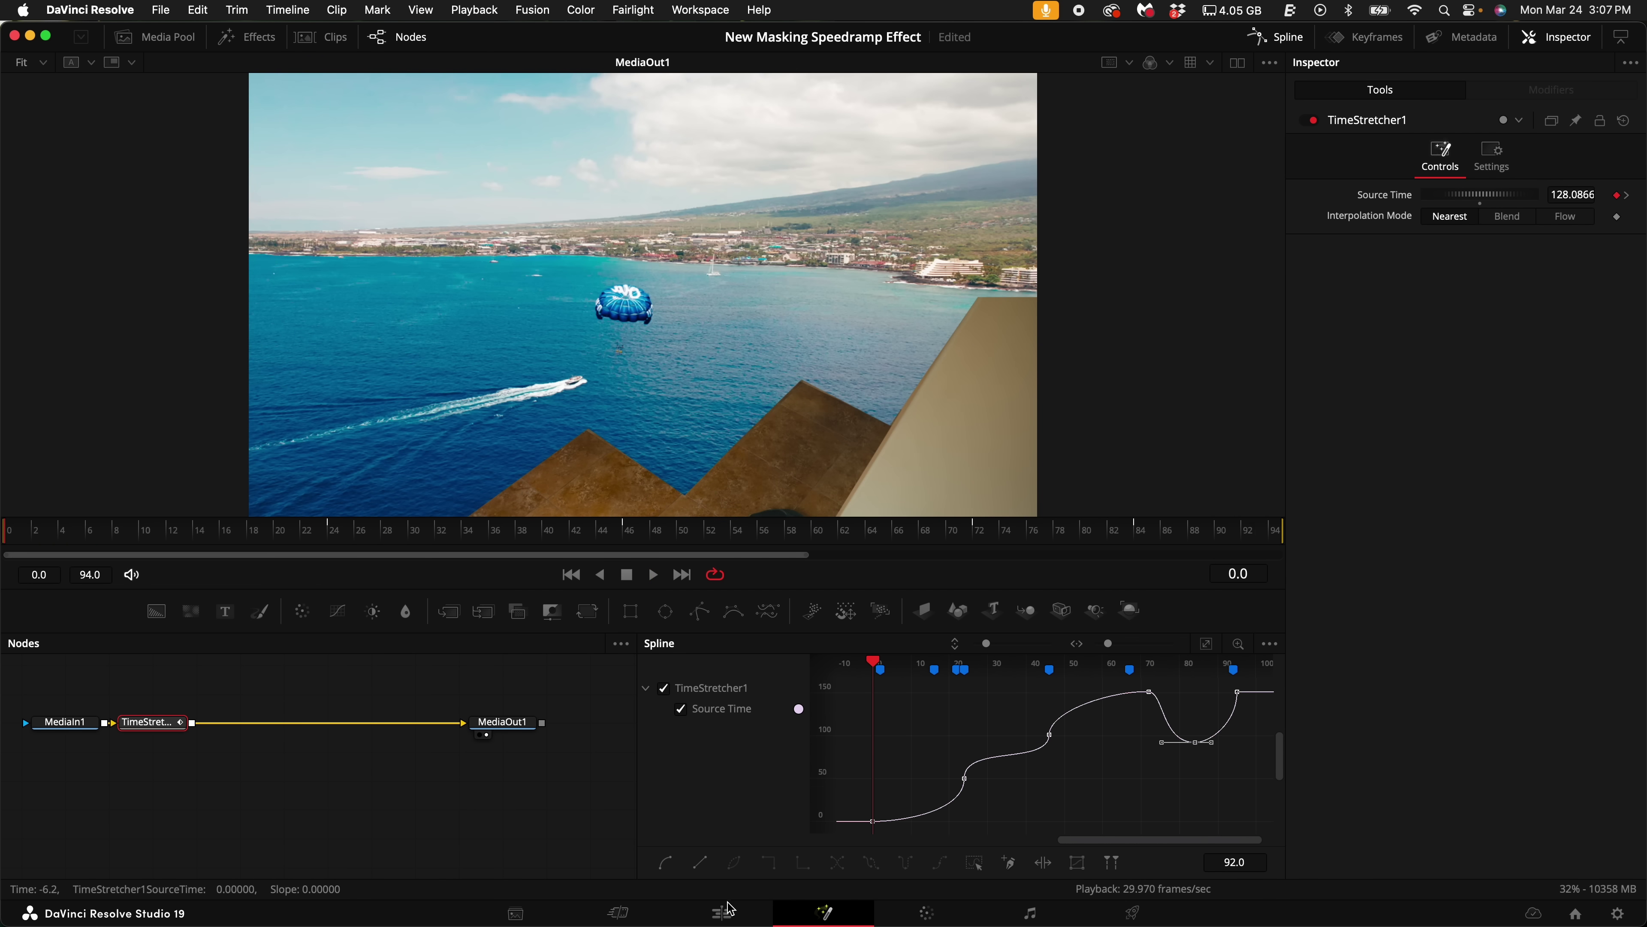
Step: Return to the Edit page, enable Render Cache Color Output for Fusion Clip 11 Render and check that the Render Cache mode is User
{"action": "left_click", "coordinate": [723, 911]}
{"action": "left_click_drag", "start_coordinate": [499, 677], "coordinate": [480, 803]}
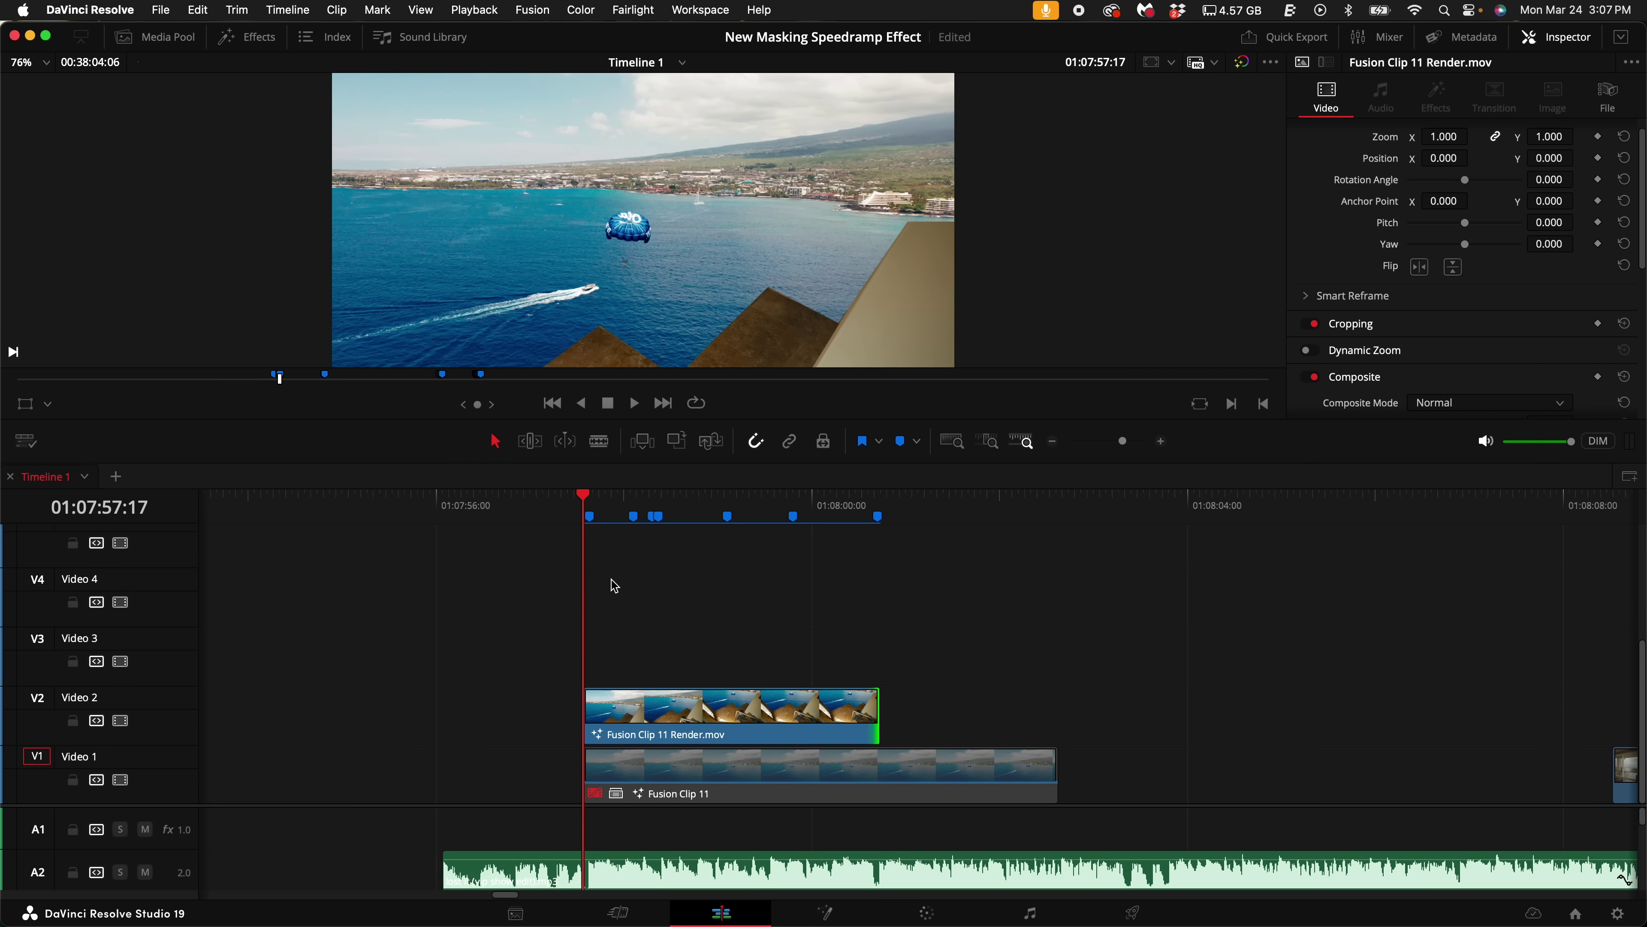
{"action": "right_click", "coordinate": [641, 725]}
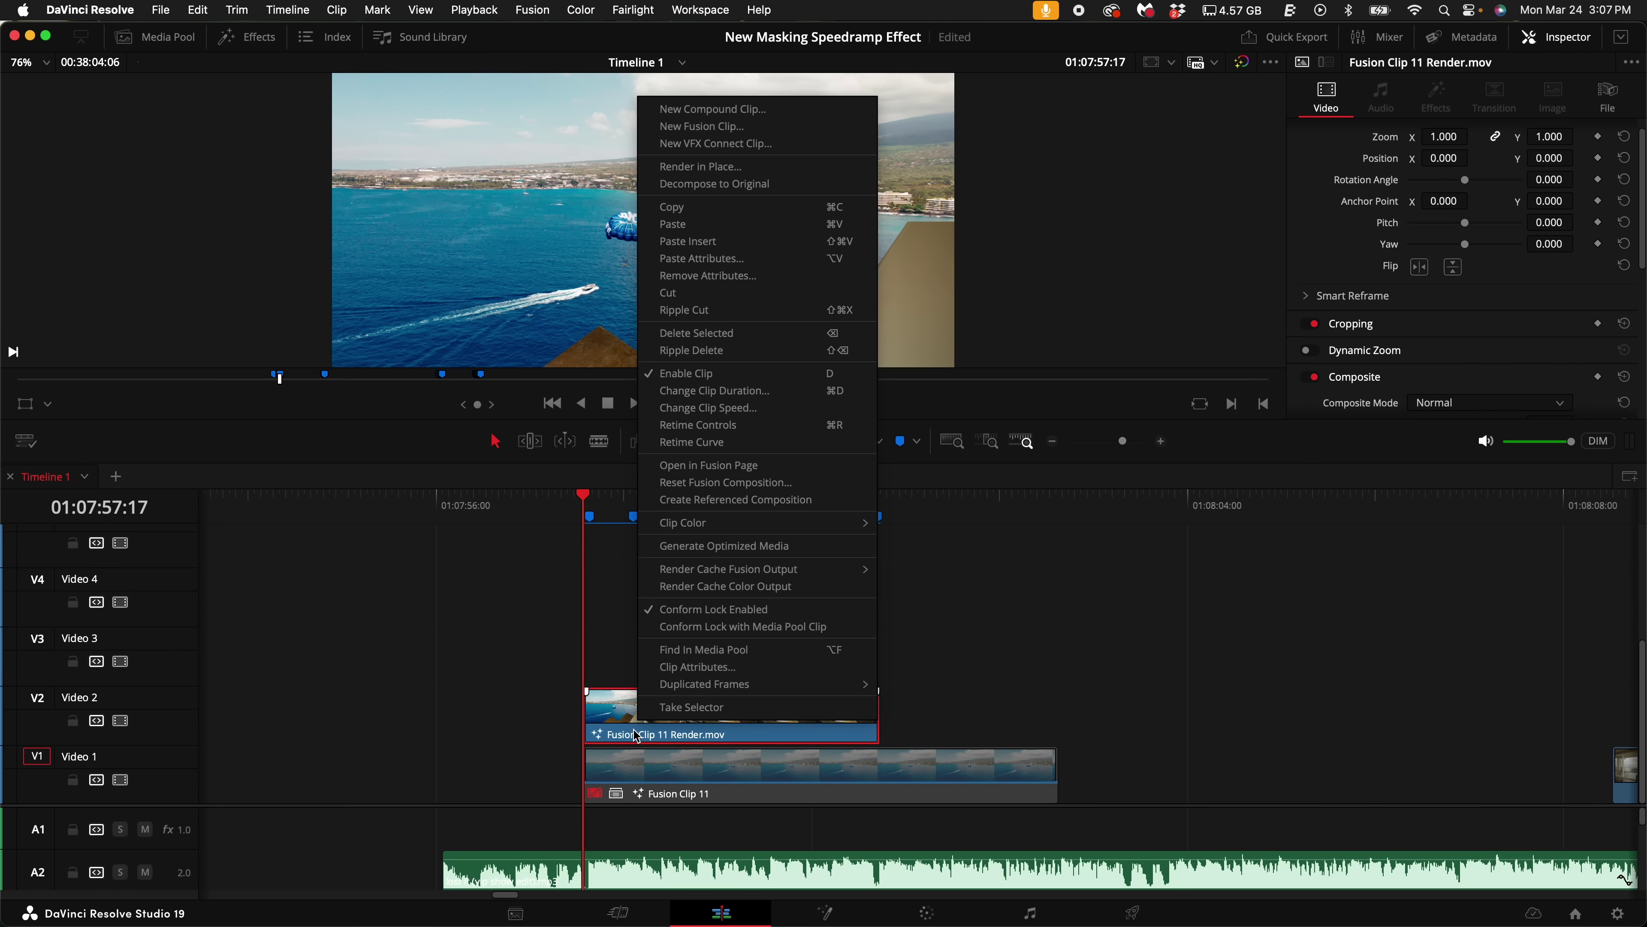
{"action": "left_click", "coordinate": [694, 592]}
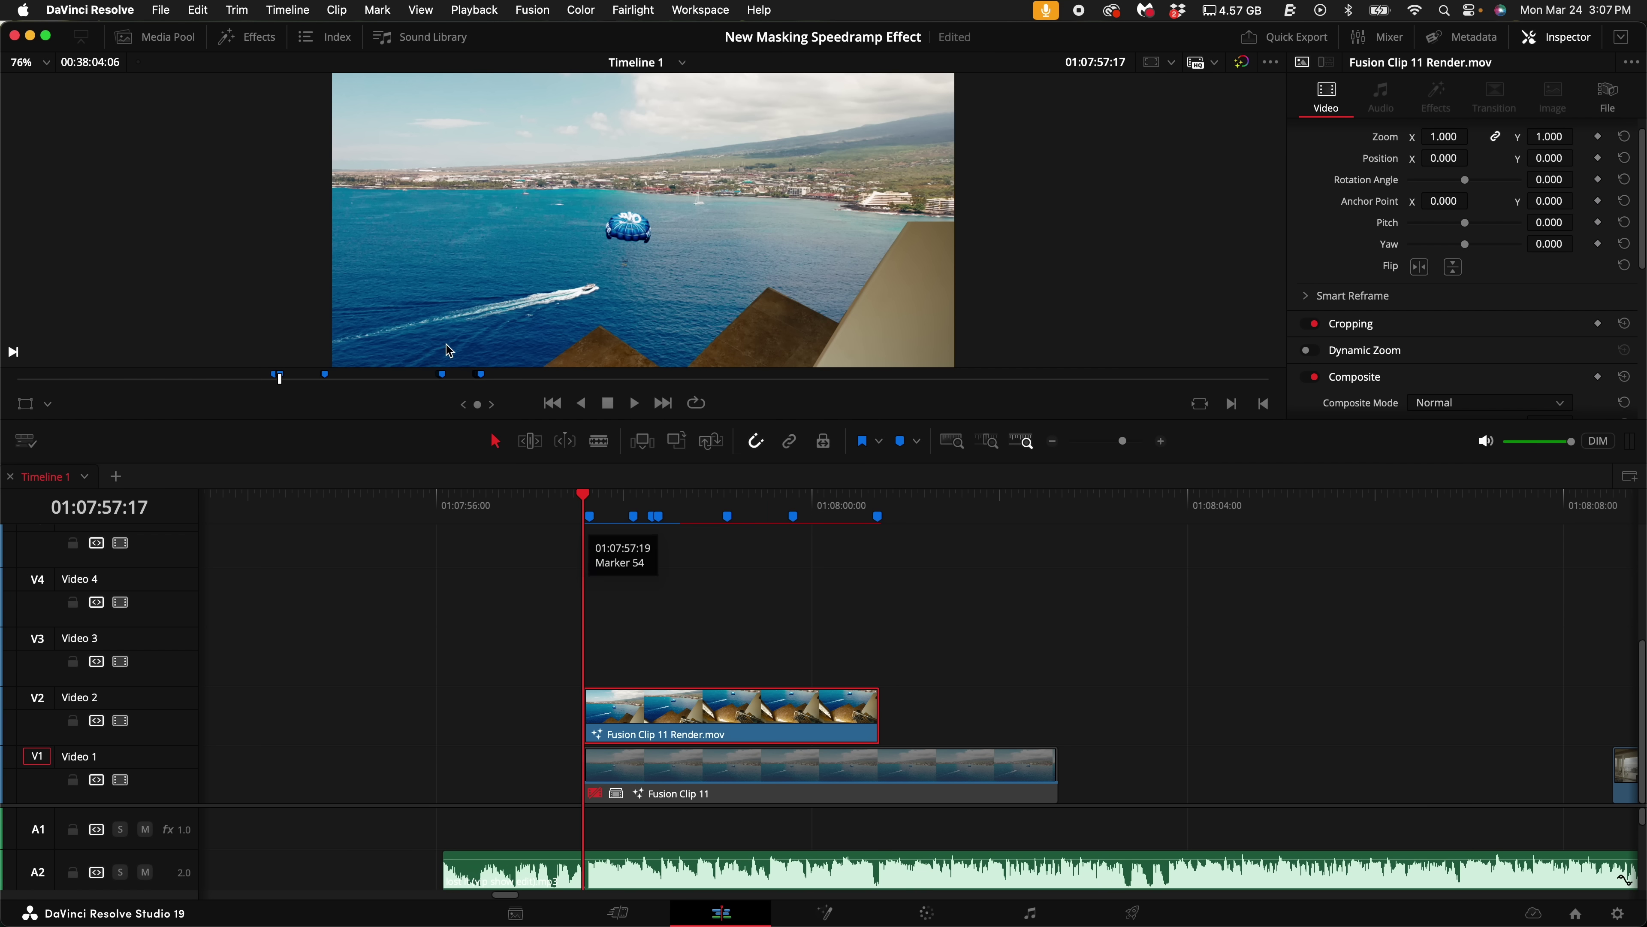
{"action": "left_click", "coordinate": [472, 9]}
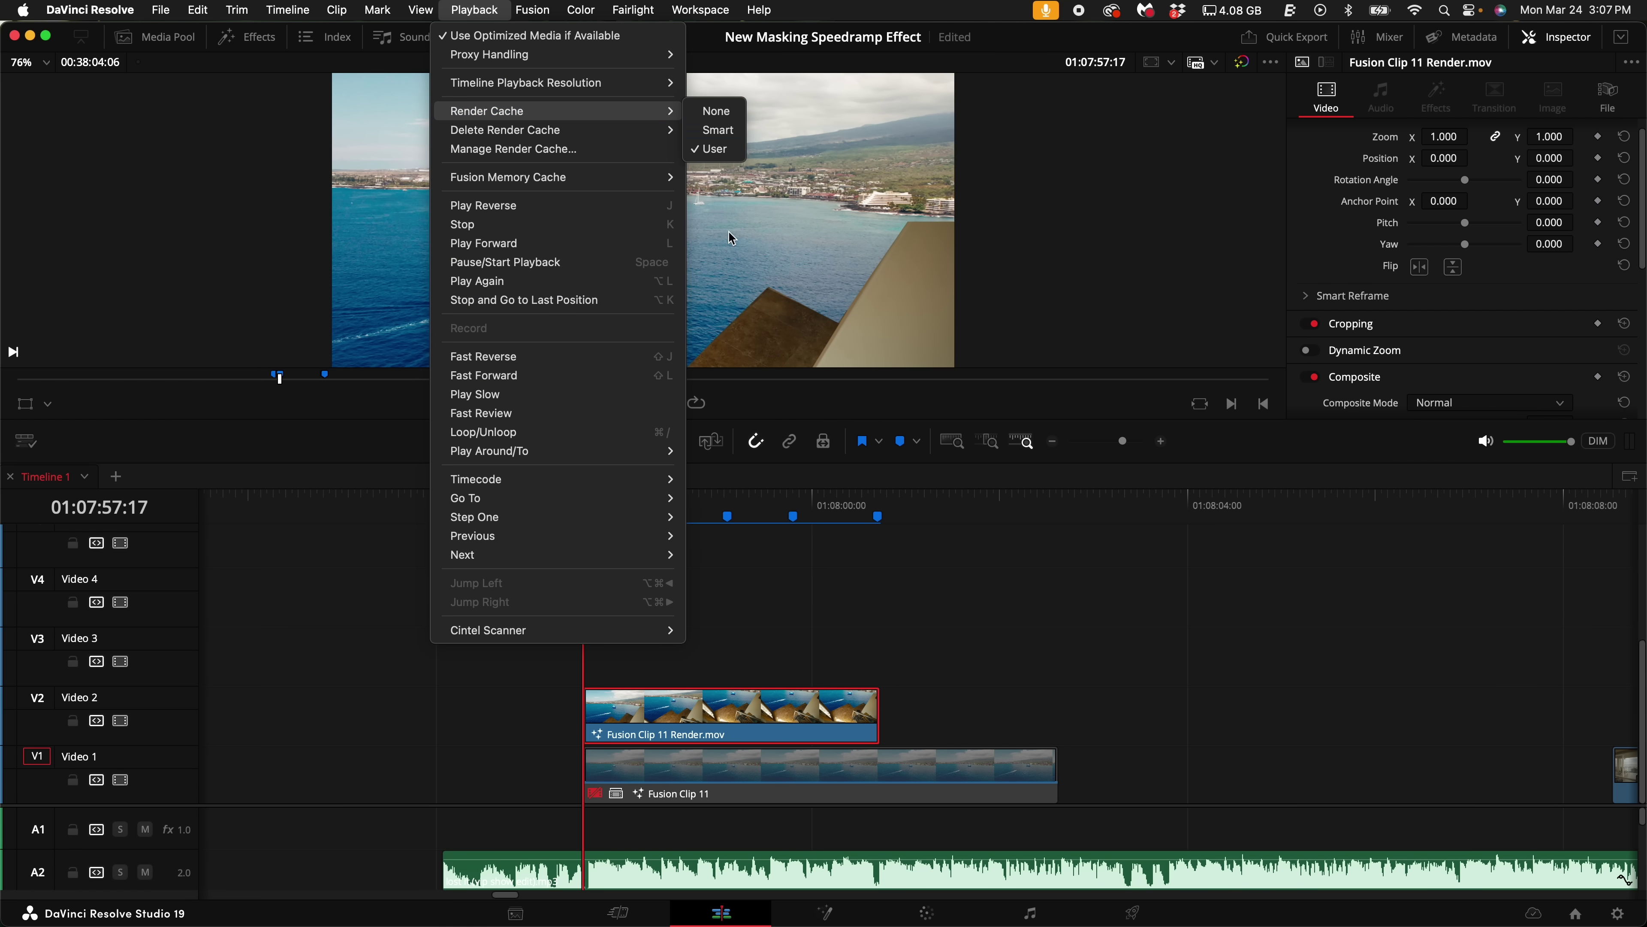
{"action": "left_click", "coordinate": [789, 604]}
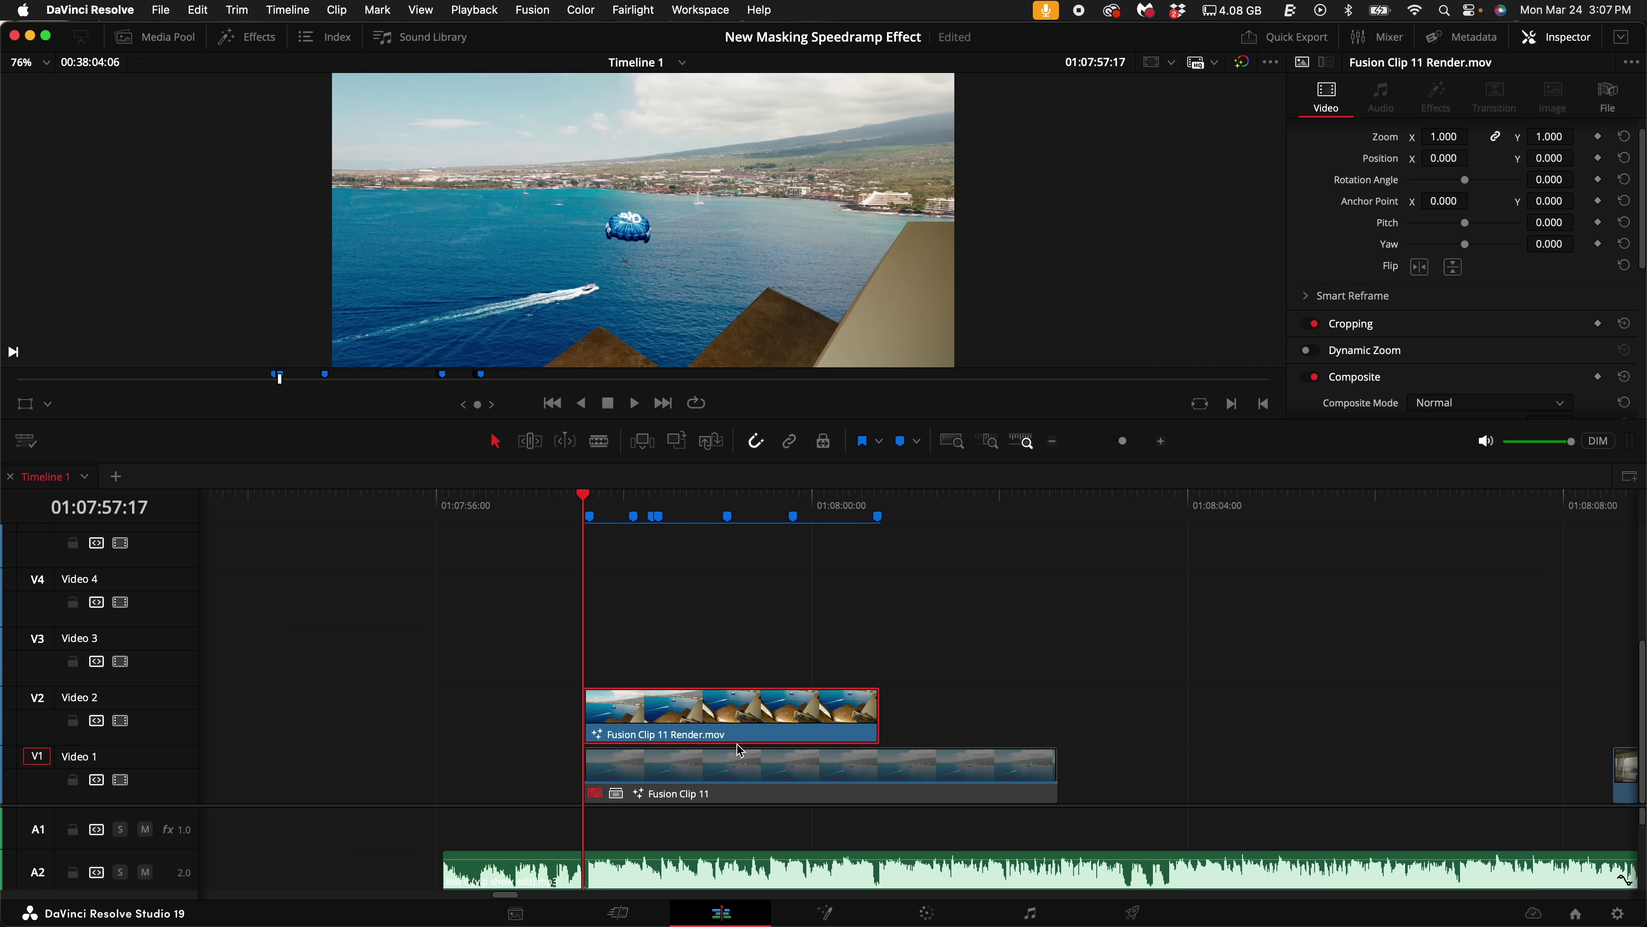
Step: Place a short adjustment clip on Video 3 above the rendered clip, starting at 01:07:58:07, and play the section through
{"action": "left_click", "coordinate": [246, 37]}
{"action": "left_click_drag", "start_coordinate": [305, 120], "coordinate": [1002, 624]}
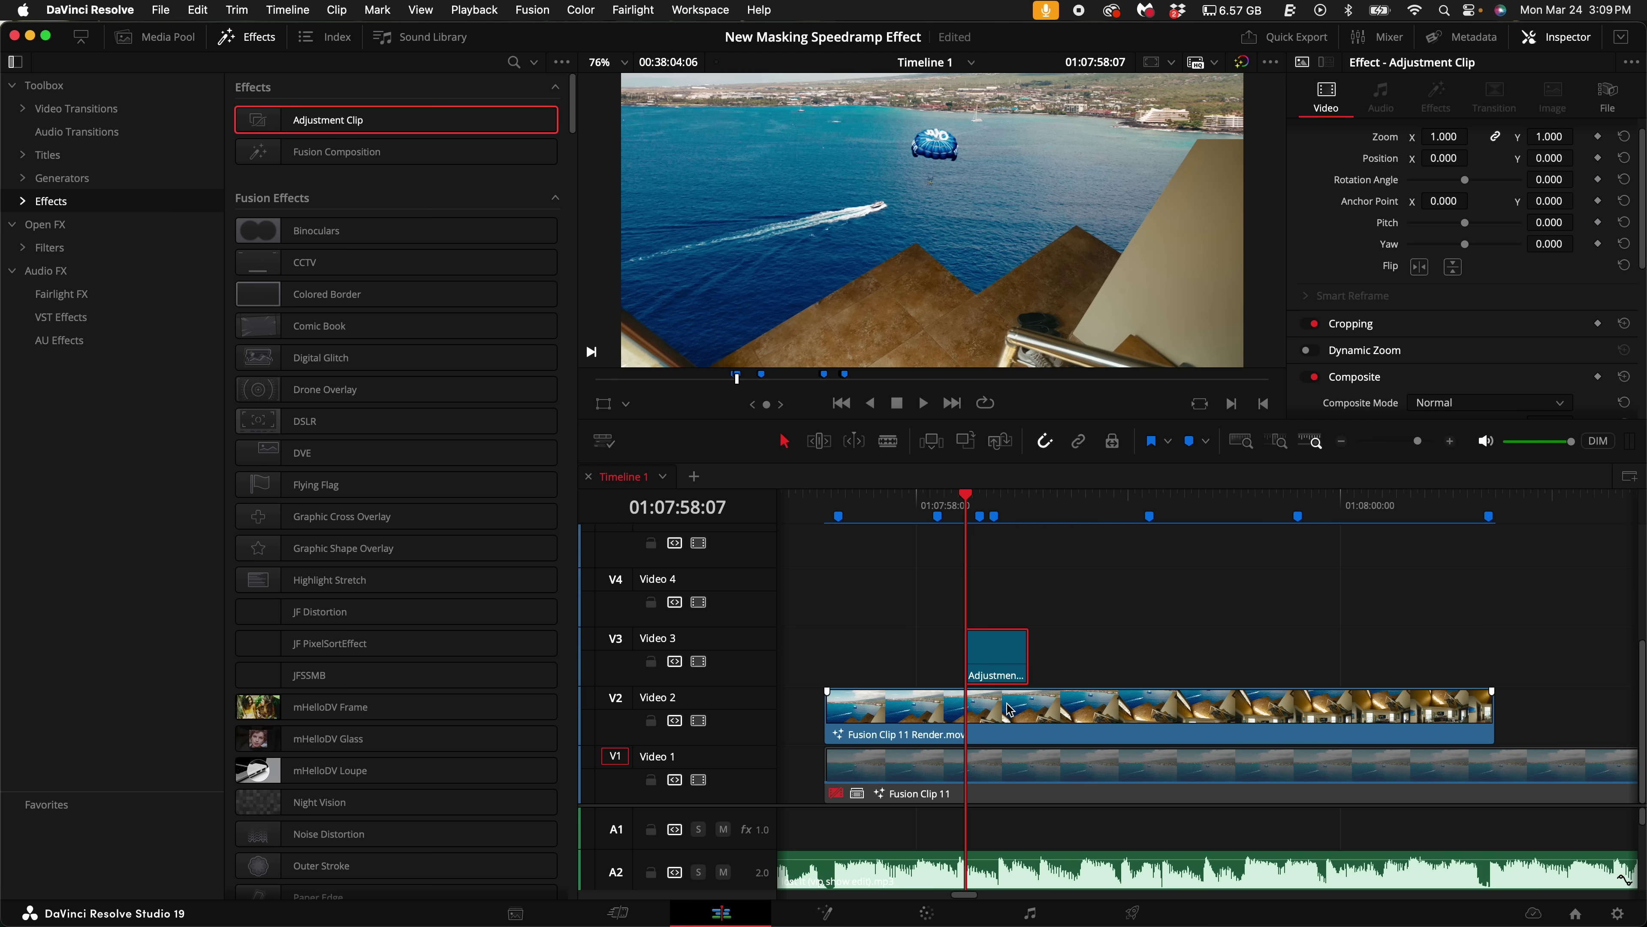
{"action": "scroll", "coordinate": [959, 227], "scroll_direction": "down", "scroll_amount": 3}
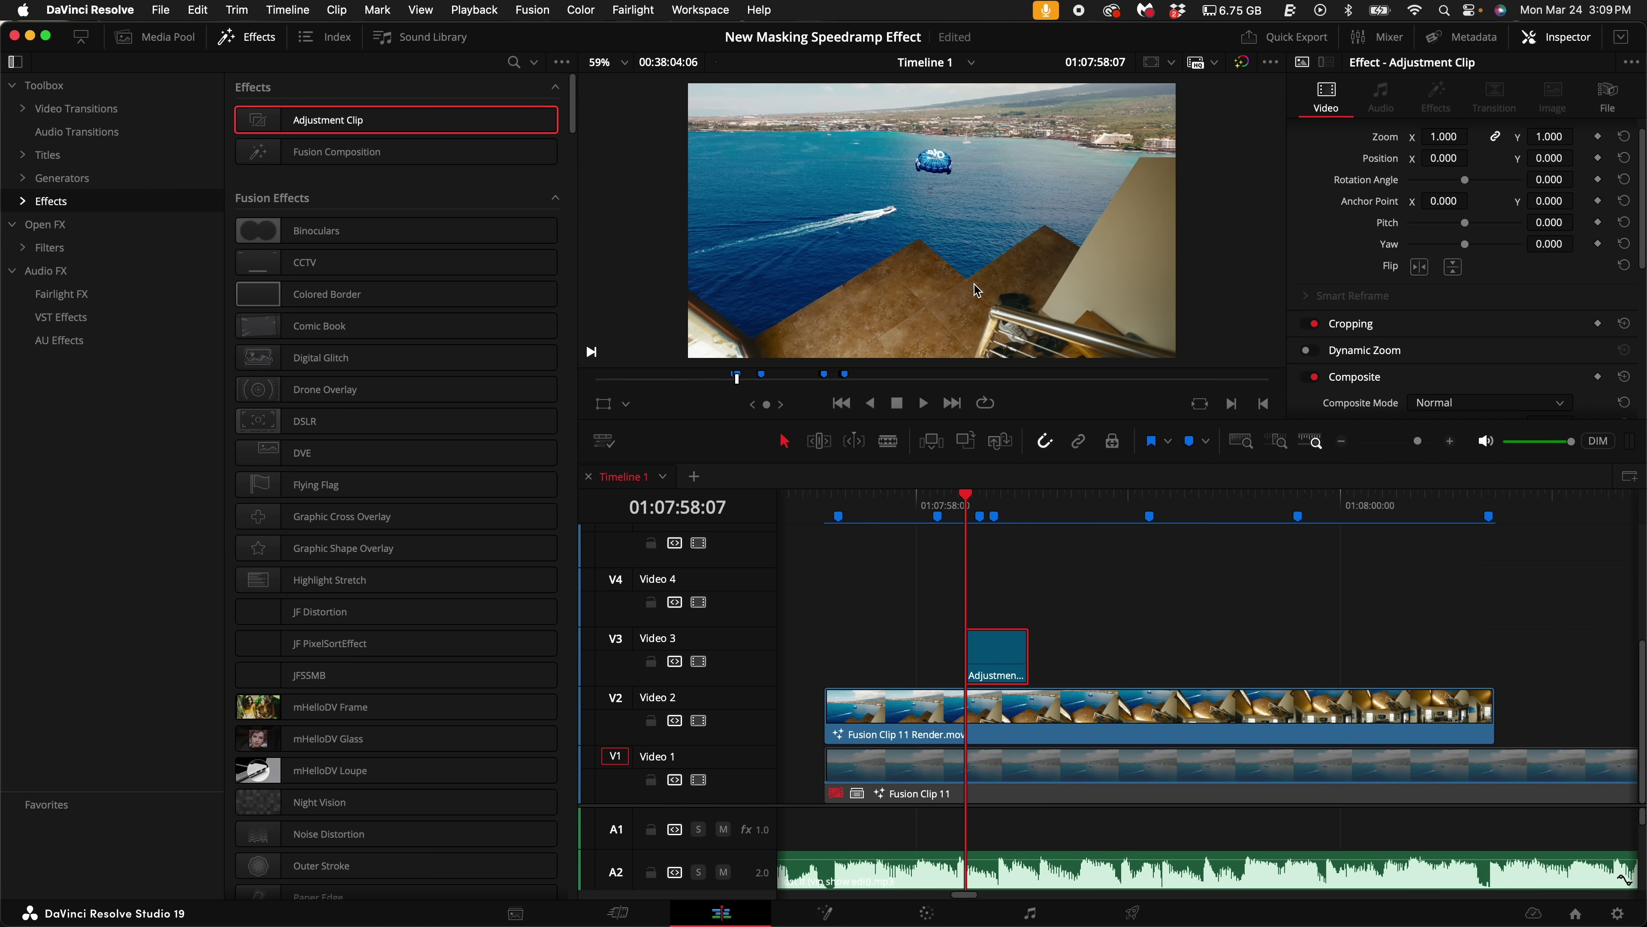
{"action": "key", "text": "space"}
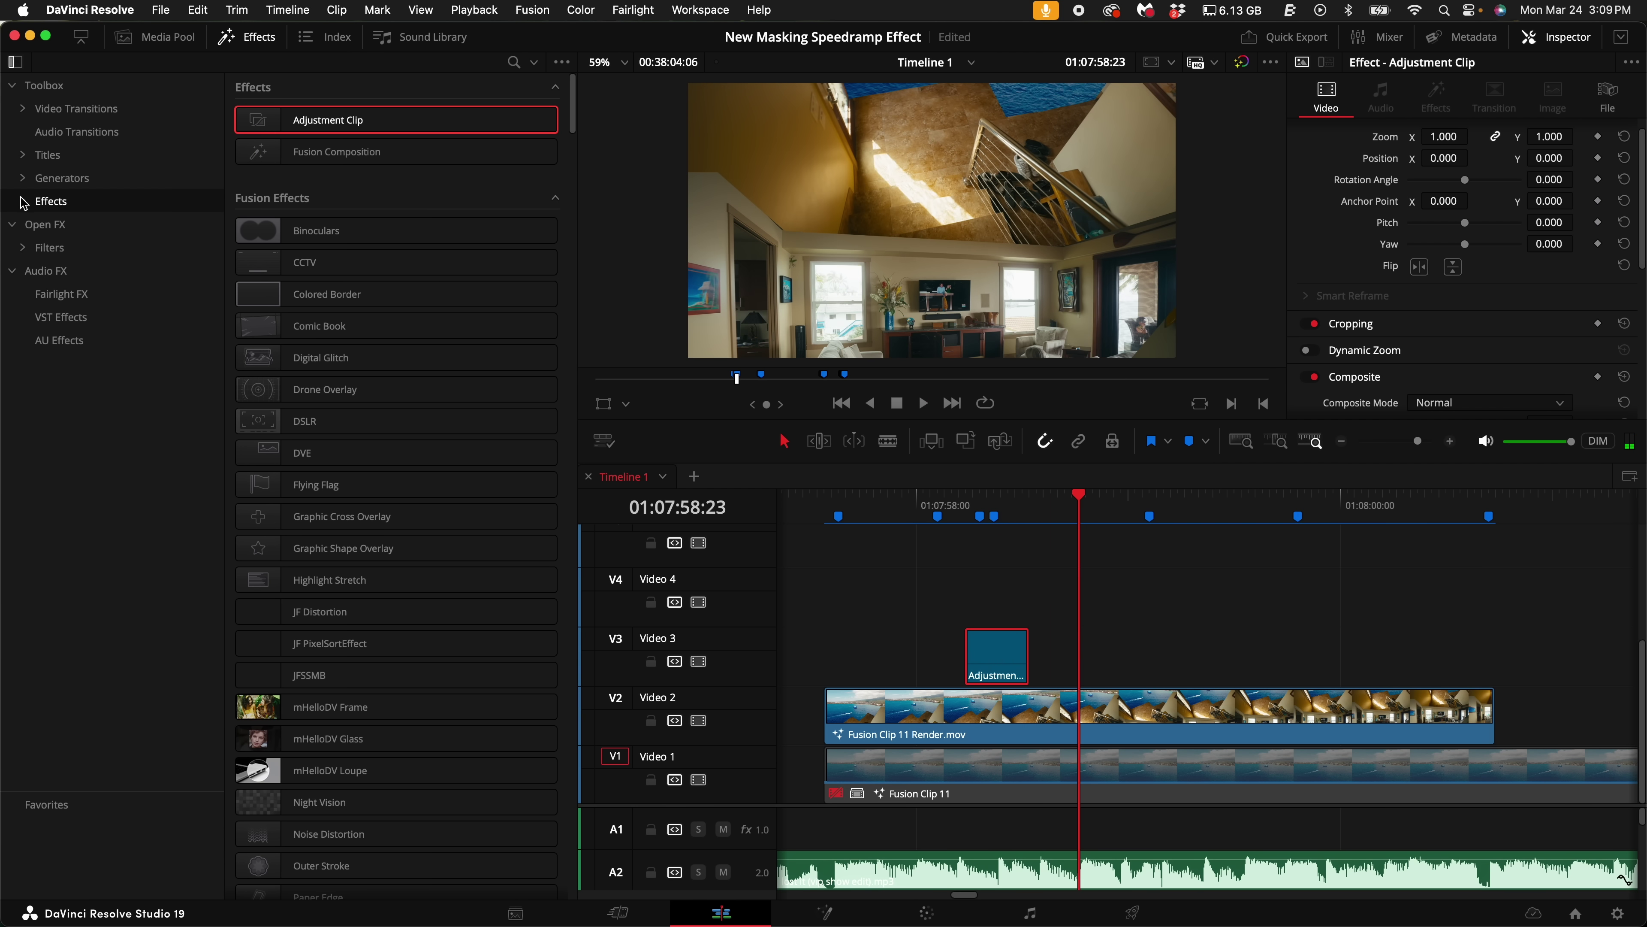
Step: Apply the JF_Ultra_Blur effect to the adjustment clip and return the playhead to the clip's start
{"action": "left_click", "coordinate": [23, 202]}
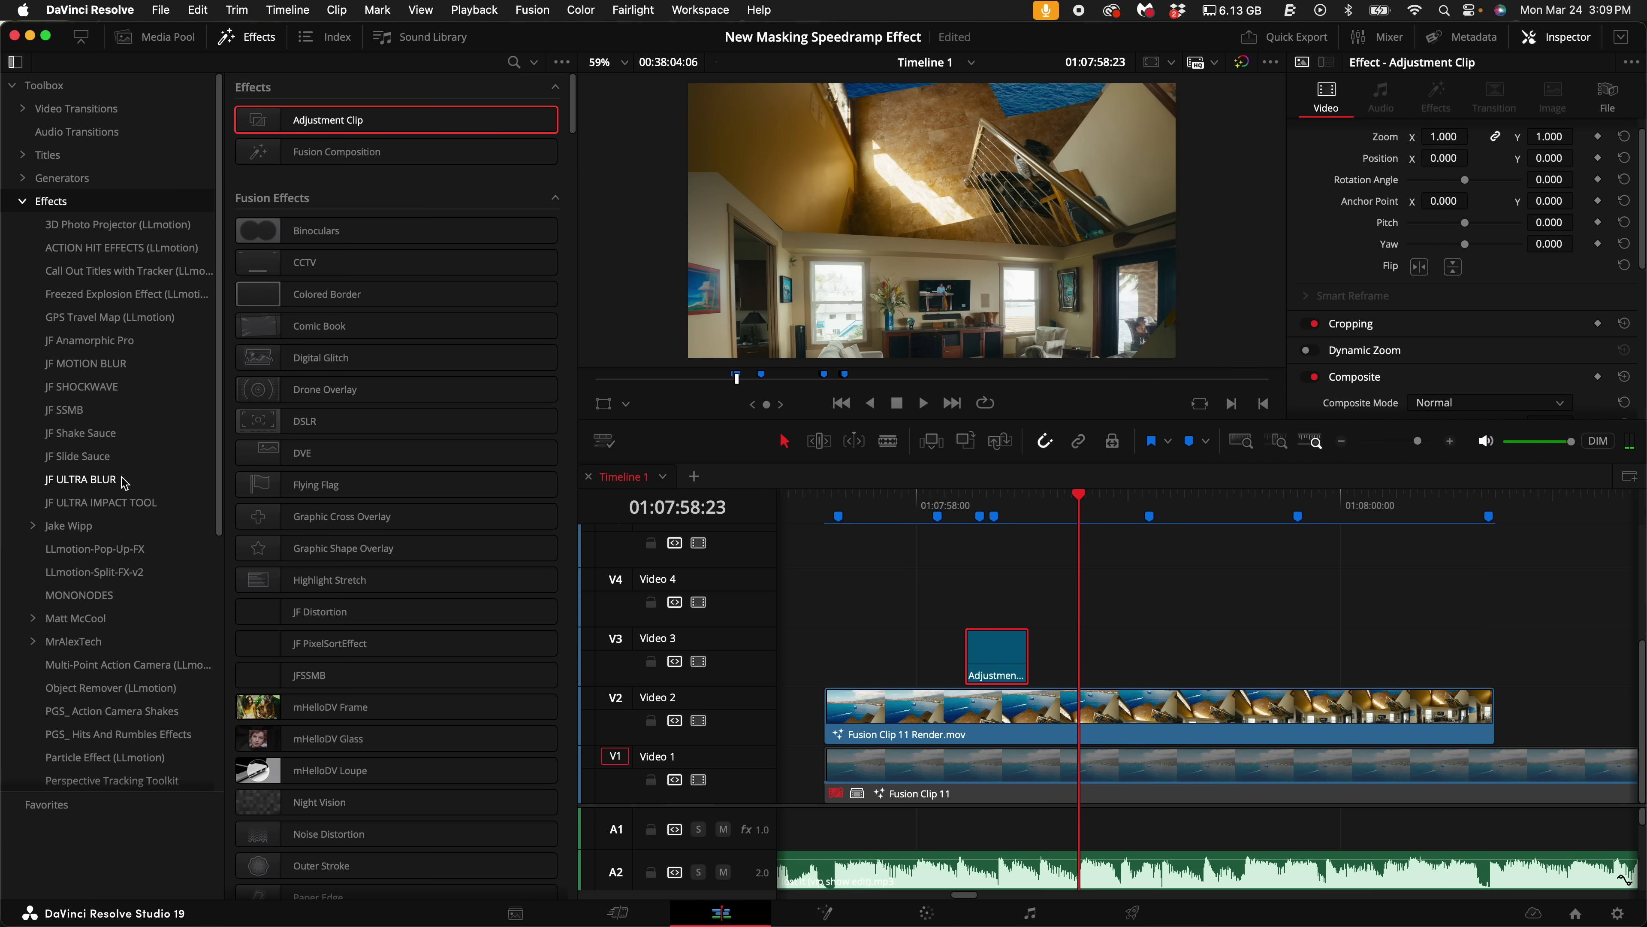
{"action": "left_click", "coordinate": [108, 480]}
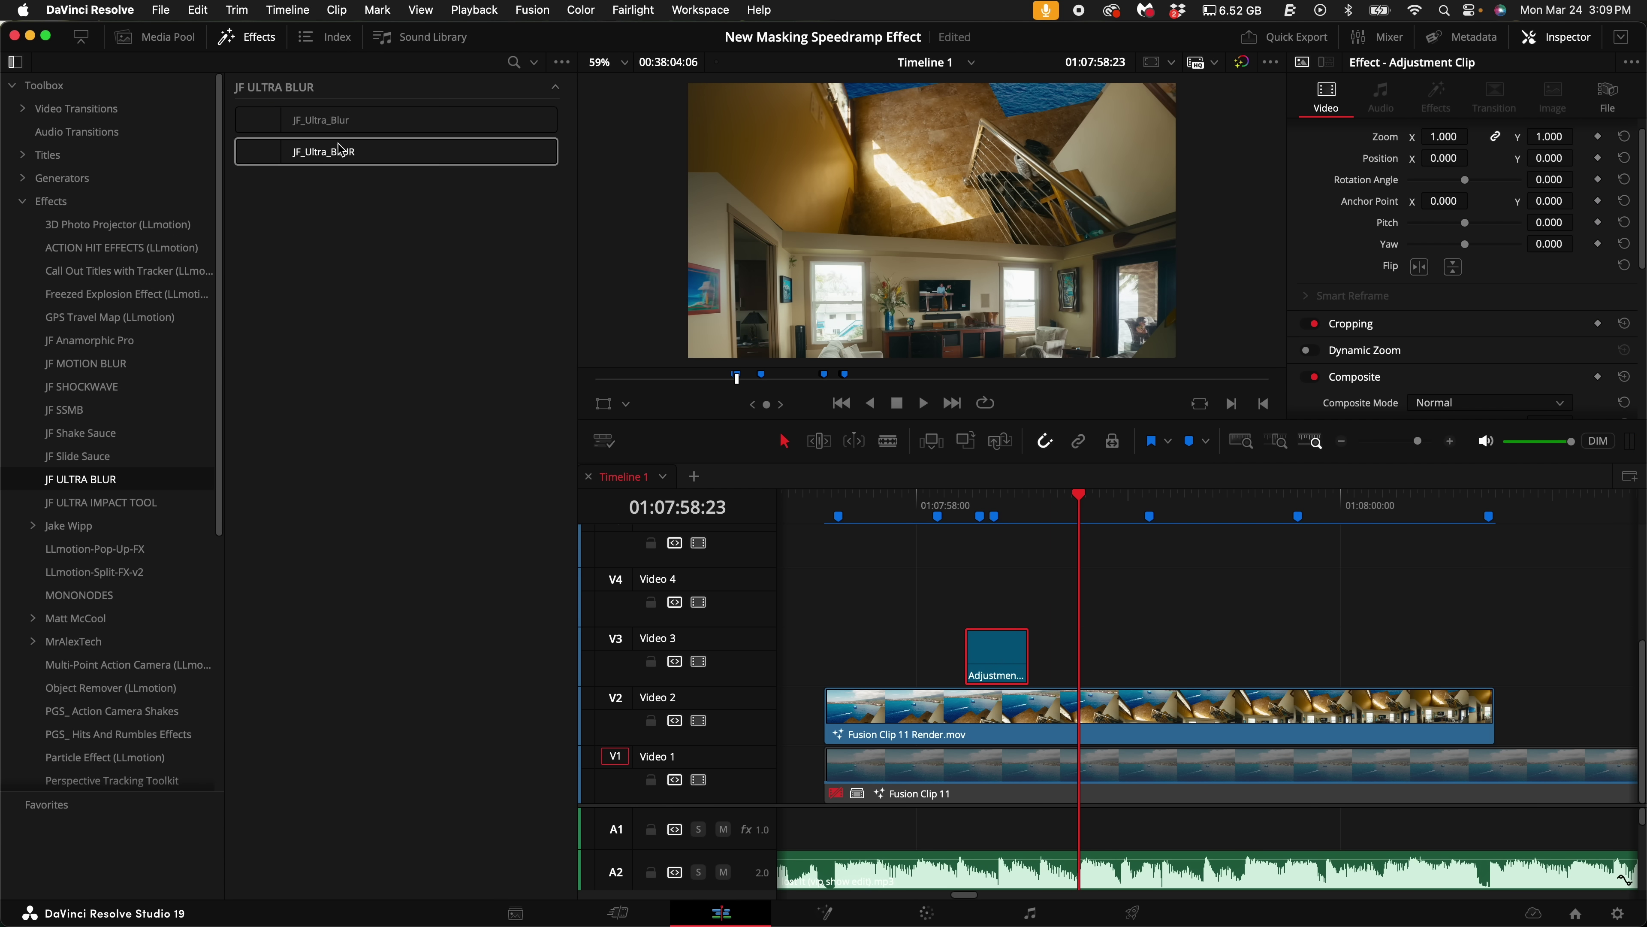
{"action": "left_click_drag", "start_coordinate": [313, 121], "coordinate": [996, 652]}
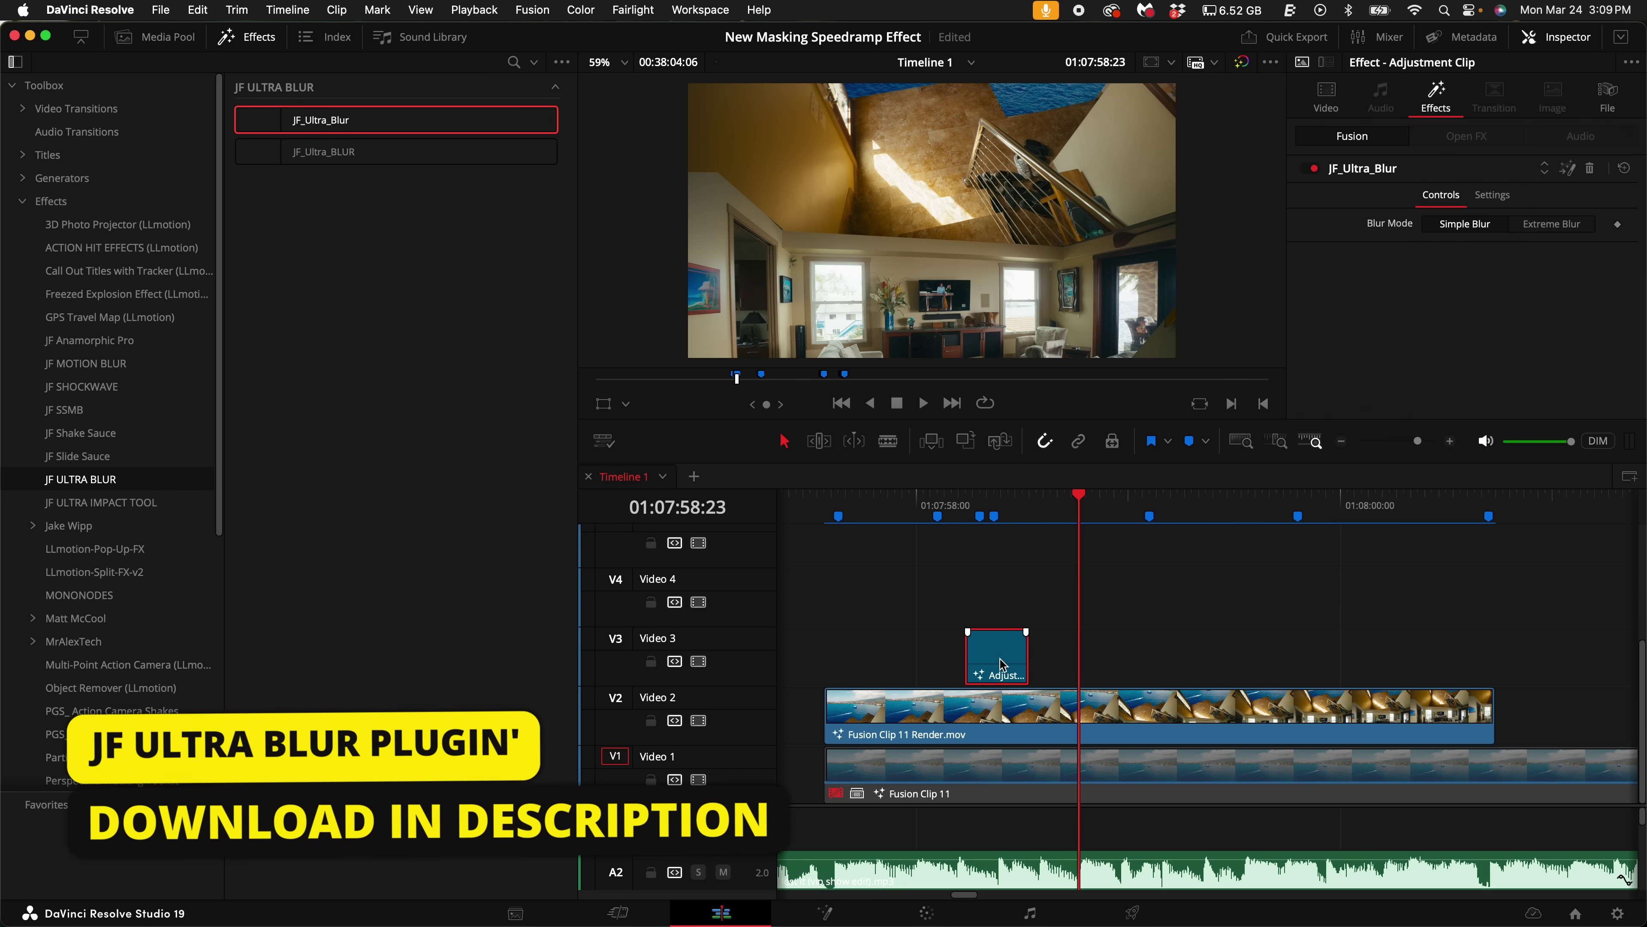
{"action": "left_click", "coordinate": [966, 506]}
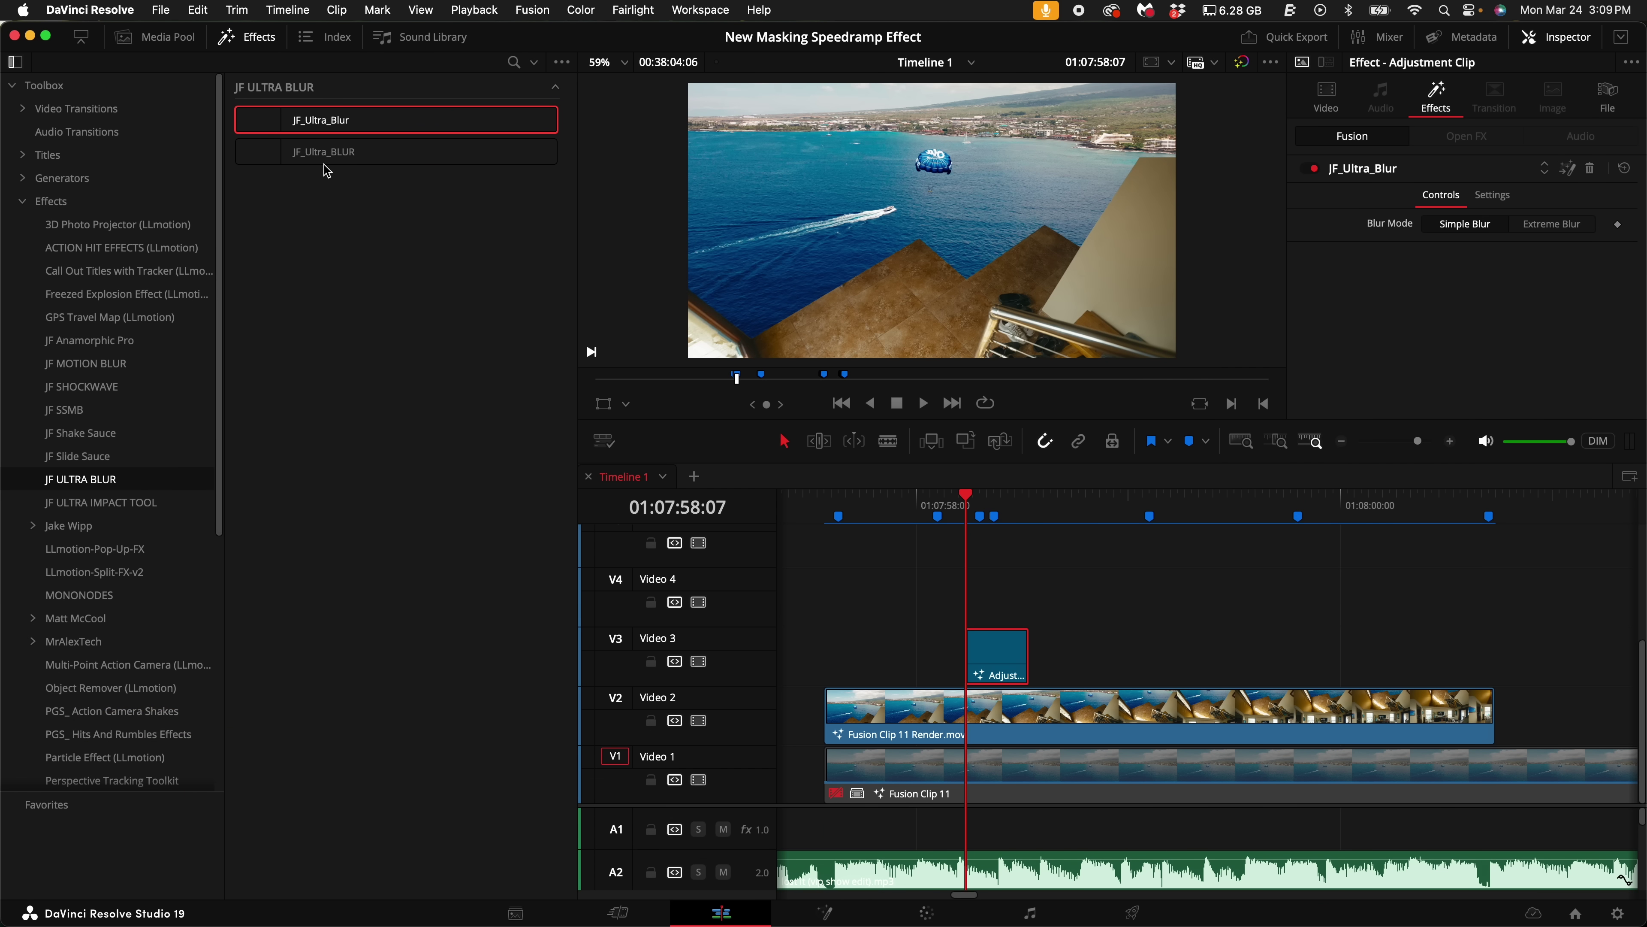
Step: Hide the effects library and step through the frames under the adjustment clip to examine the blur
{"action": "left_click", "coordinate": [261, 43]}
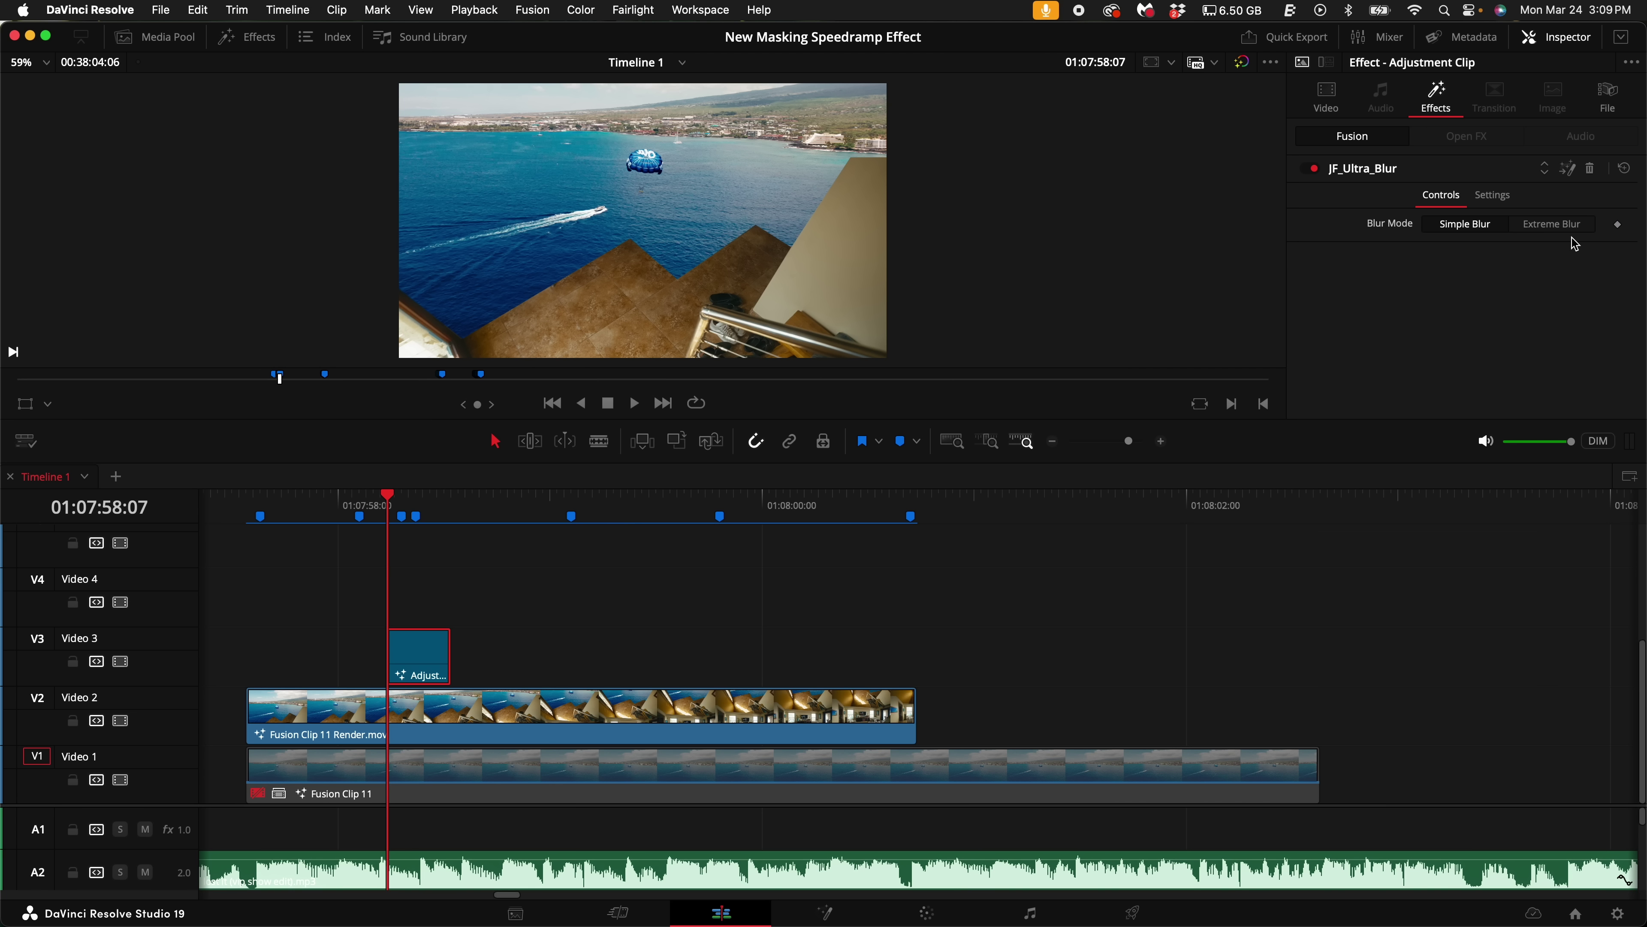
{"action": "left_click_drag", "start_coordinate": [478, 404], "coordinate": [489, 422]}
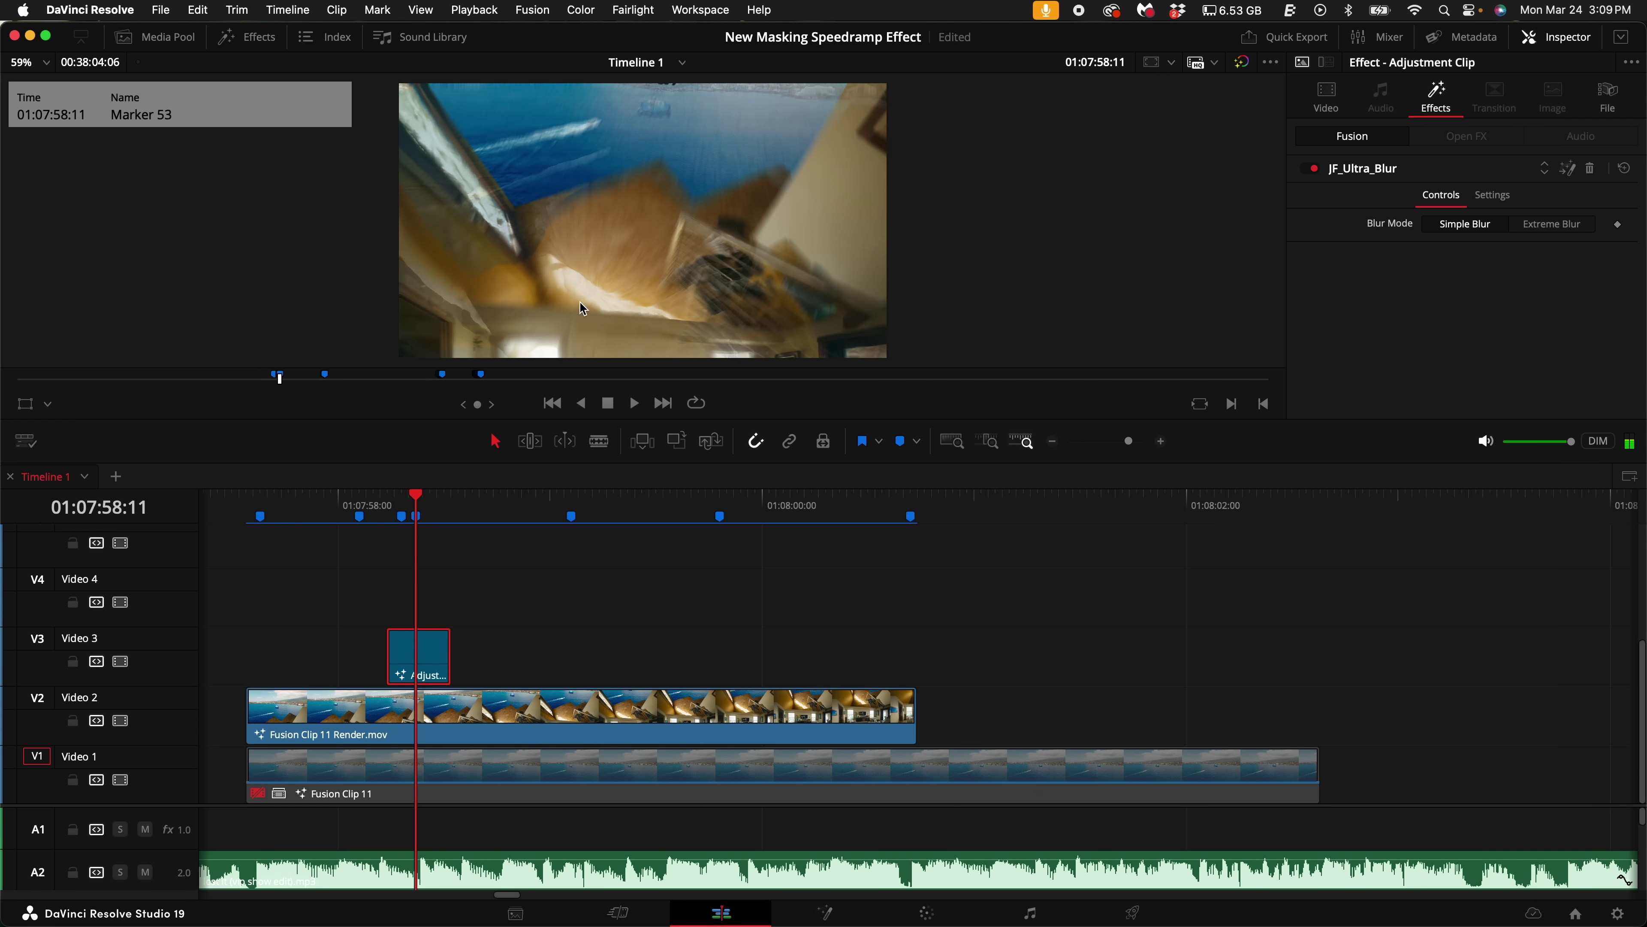
{"action": "key", "text": "Right"}
{"action": "key", "text": "Right"}
{"action": "key", "text": "Right"}
{"action": "key", "text": "Right"}
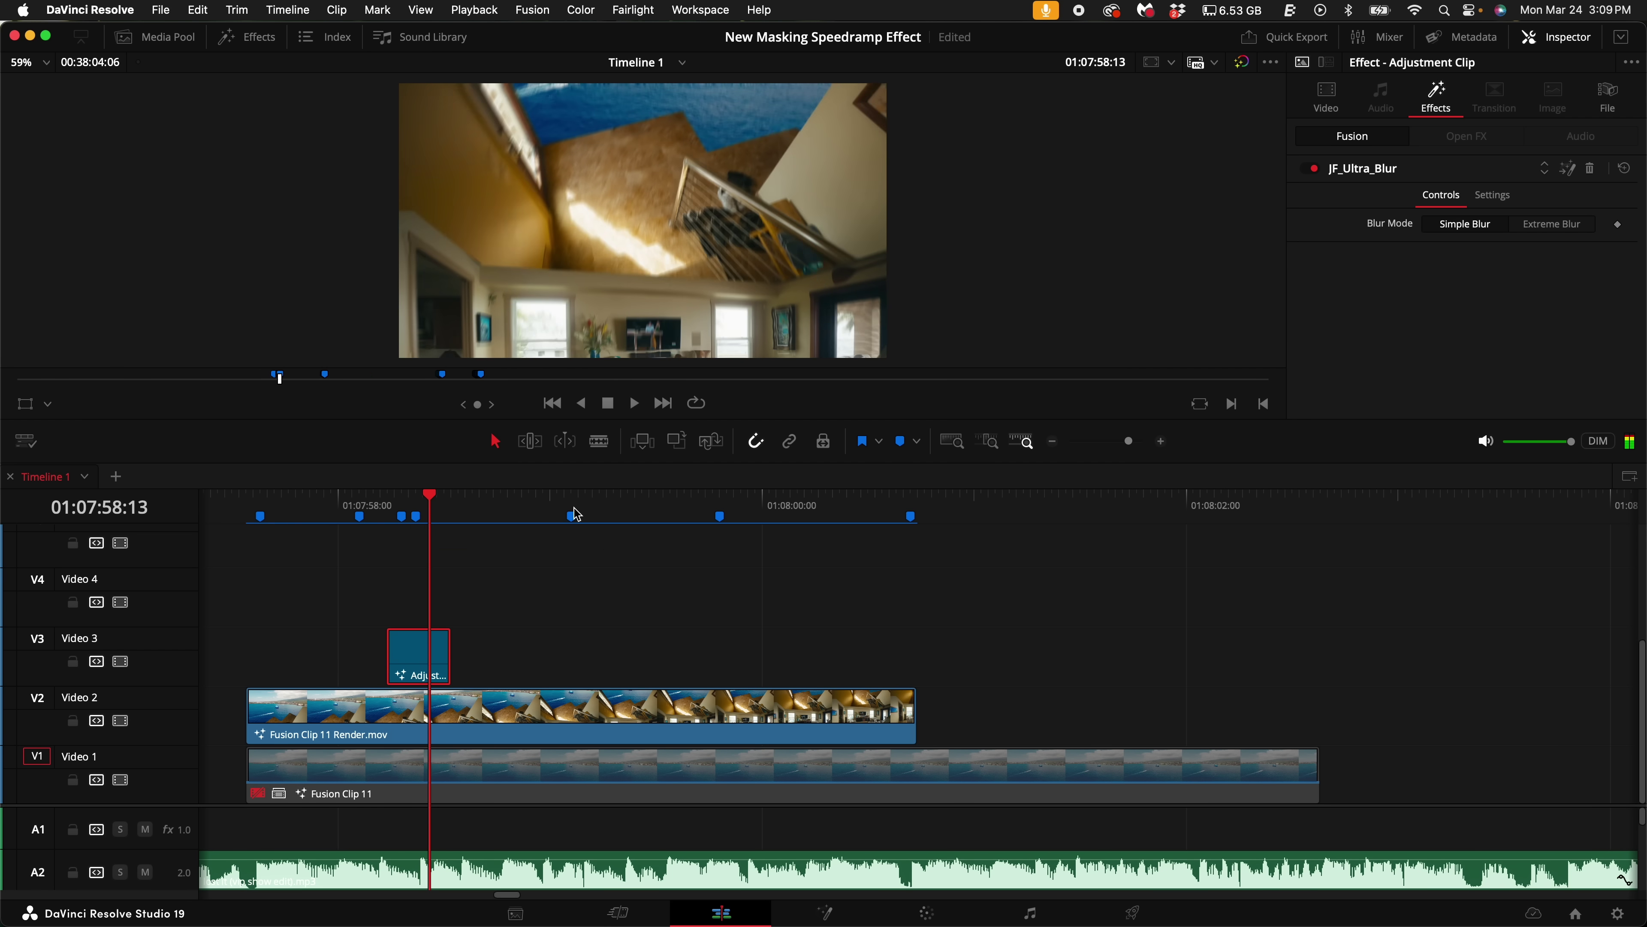
Step: Copy the blur adjustment clip to four more speed ramps along Video 3, add fades to the clips and return to the sequence start
{"action": "scroll", "coordinate": [552, 632], "scroll_direction": "left", "scroll_amount": 5}
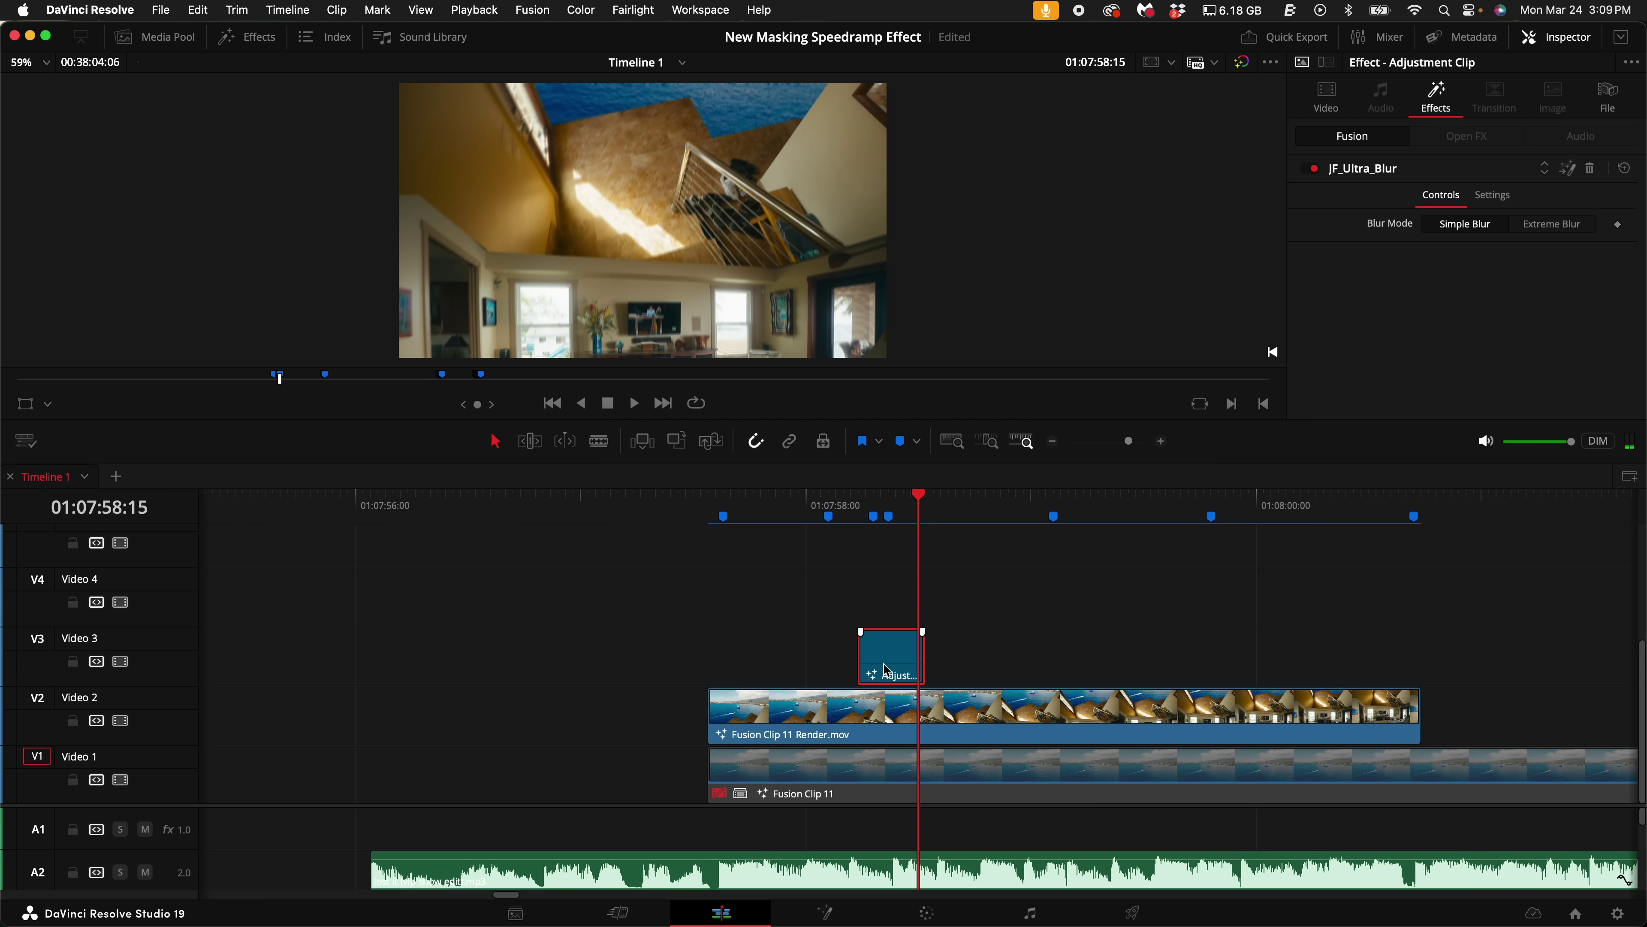
{"action": "left_click_drag", "start_coordinate": [888, 663], "coordinate": [1355, 663]}
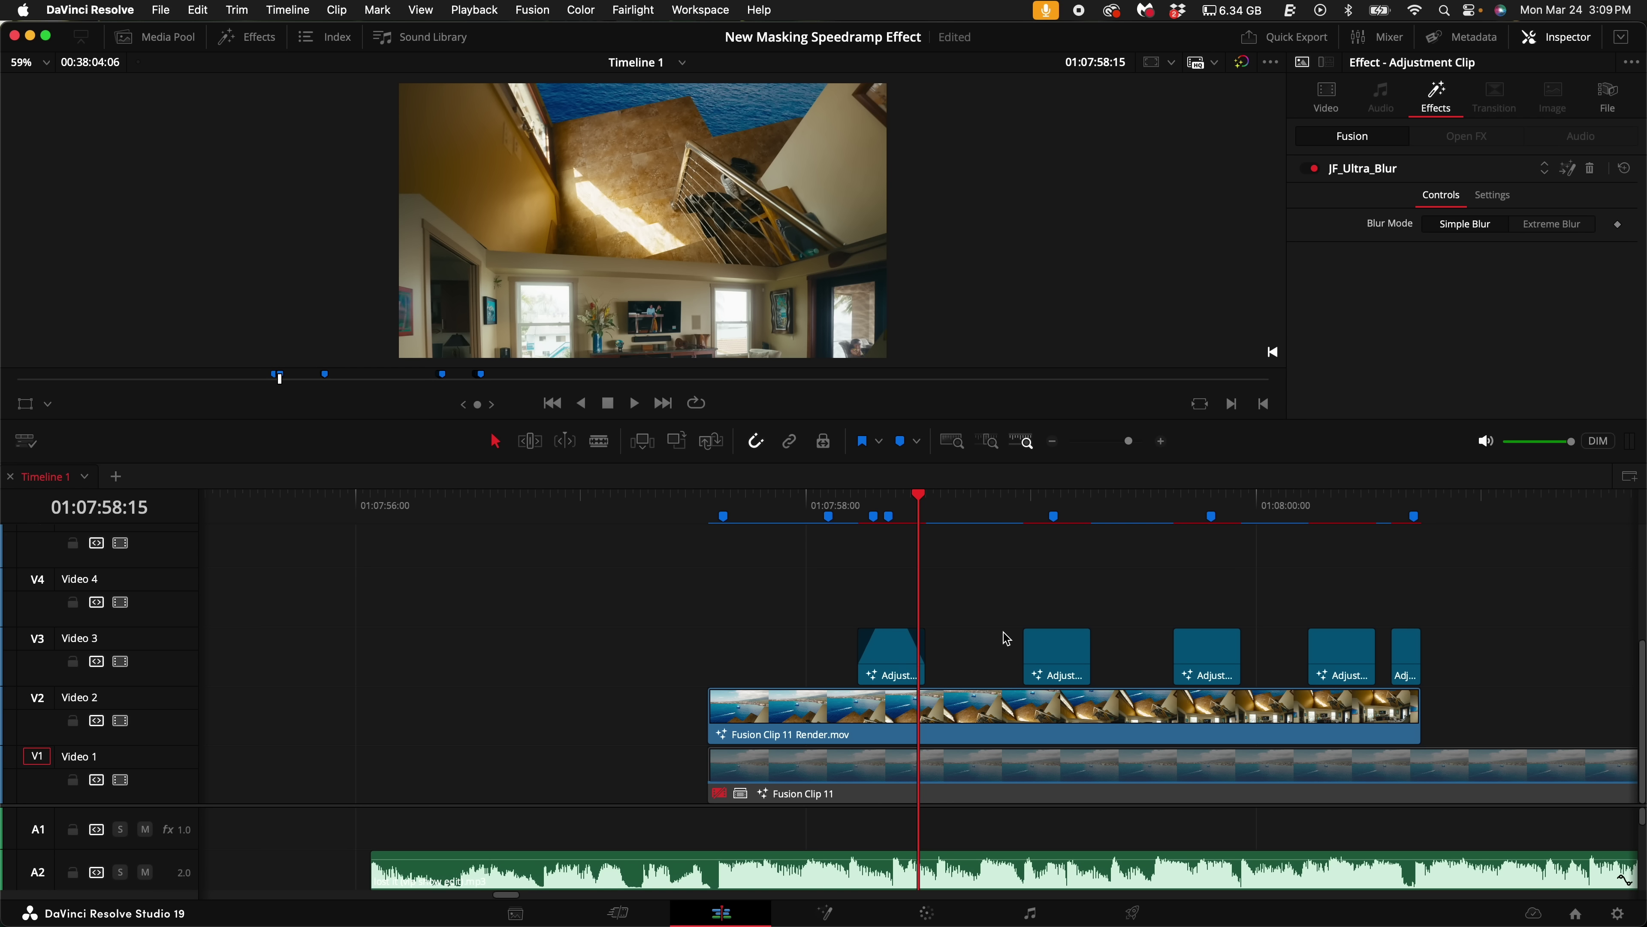
{"action": "left_click_drag", "start_coordinate": [1030, 631], "coordinate": [1069, 634]}
{"action": "left_click_drag", "start_coordinate": [1176, 631], "coordinate": [1197, 632]}
{"action": "left_click_drag", "start_coordinate": [1238, 631], "coordinate": [1407, 633]}
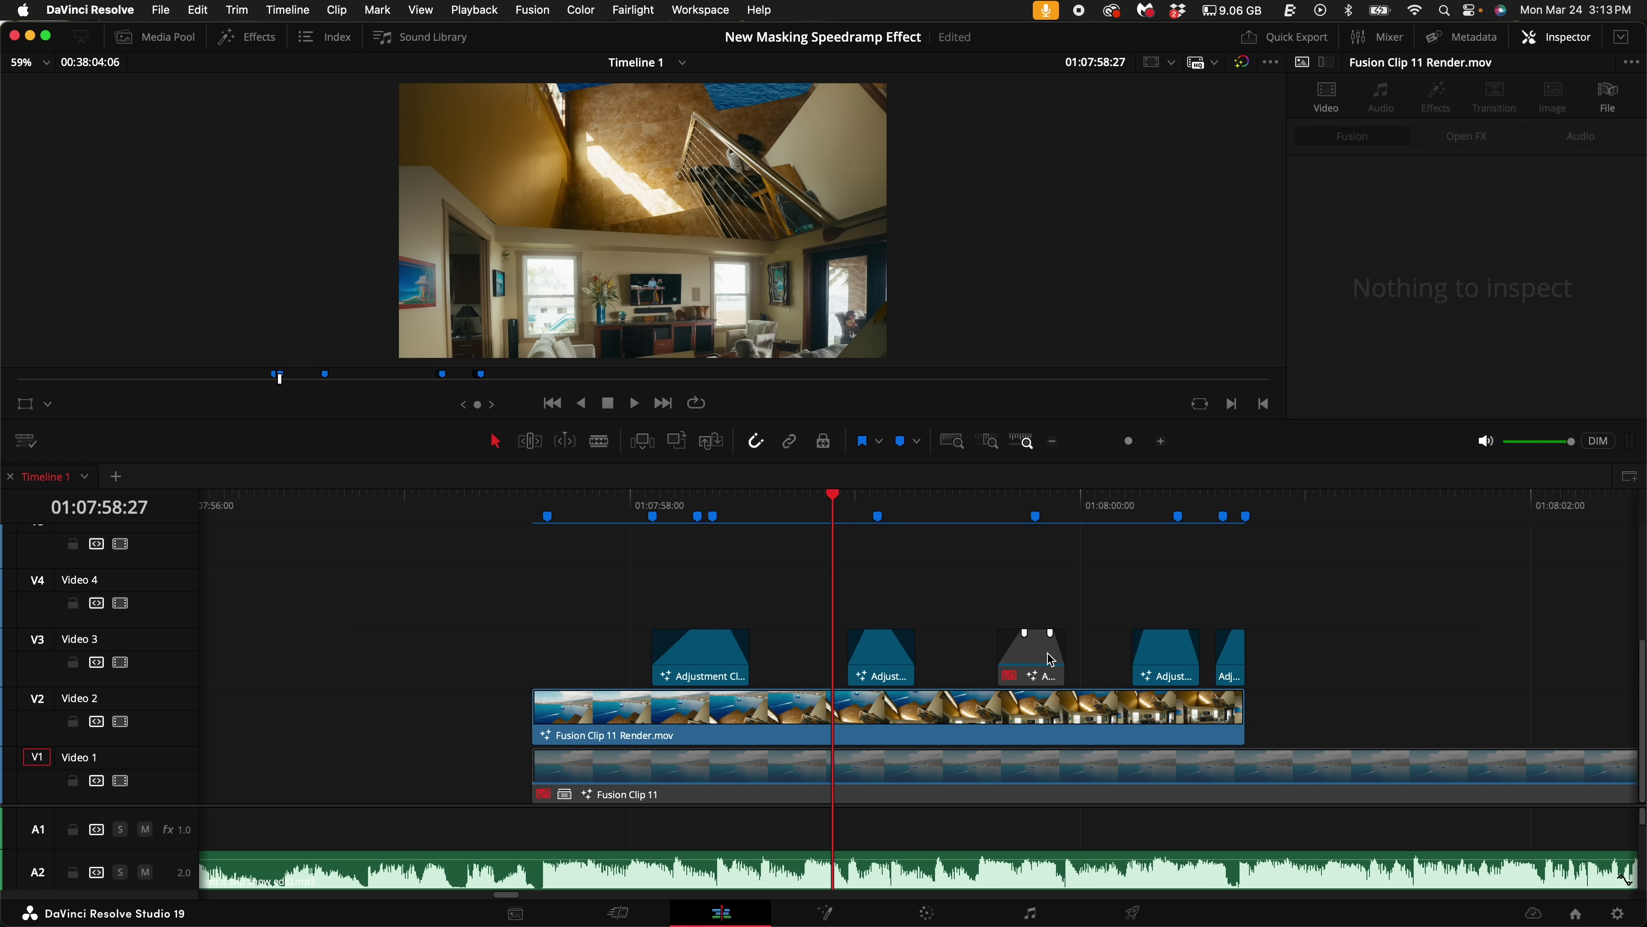
{"action": "key", "text": "Up"}
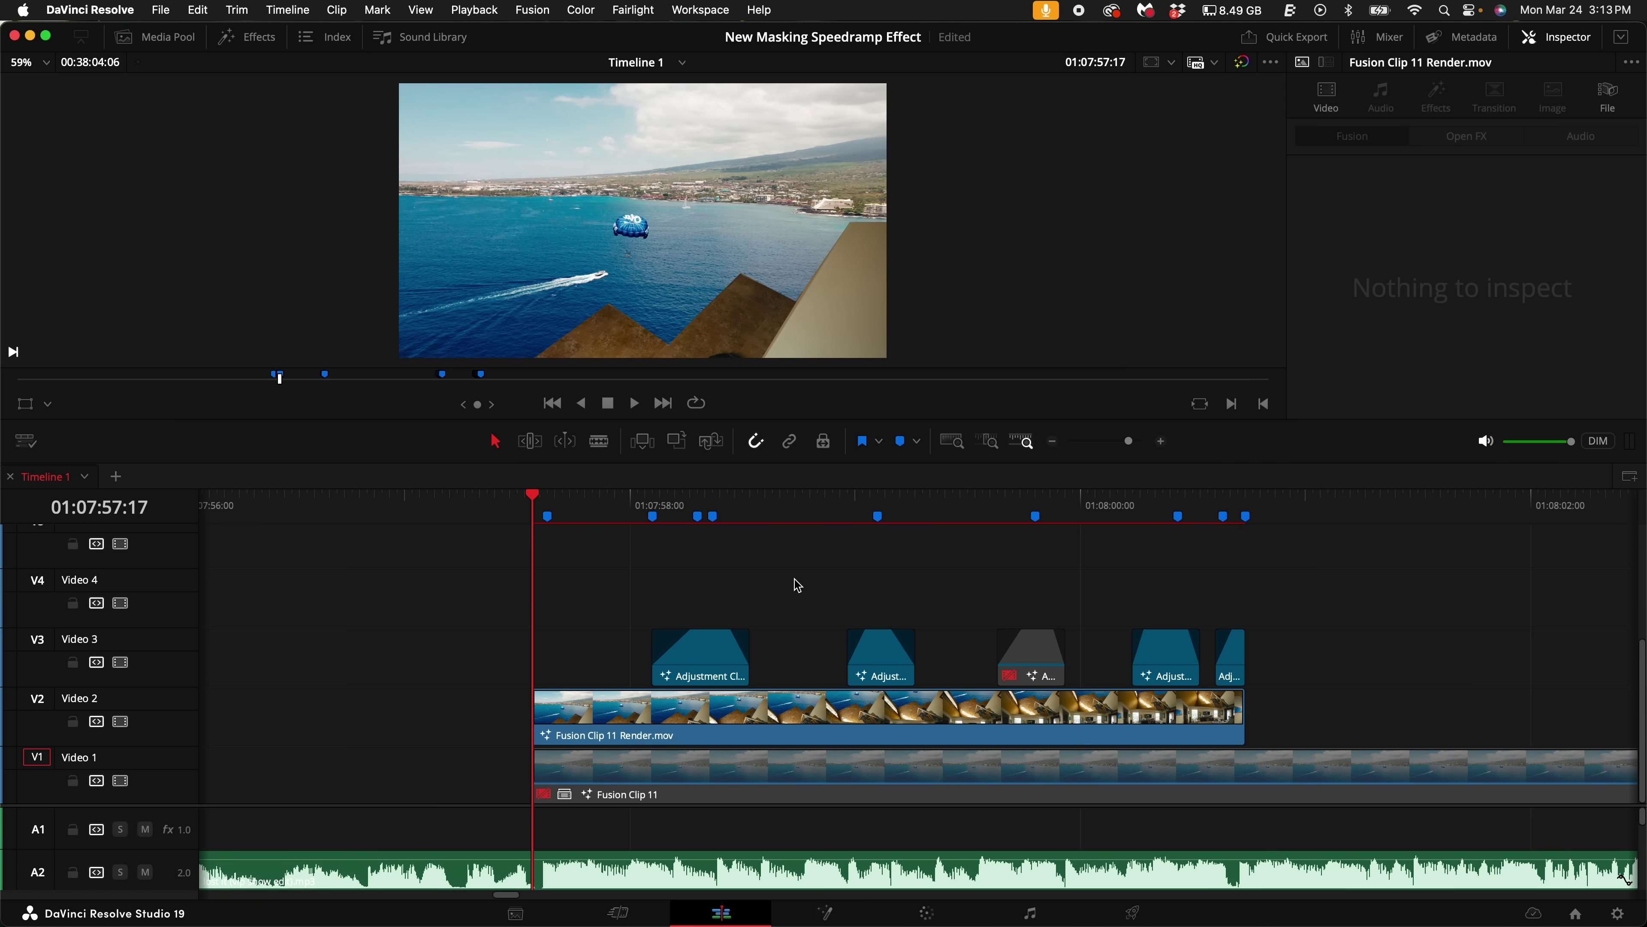